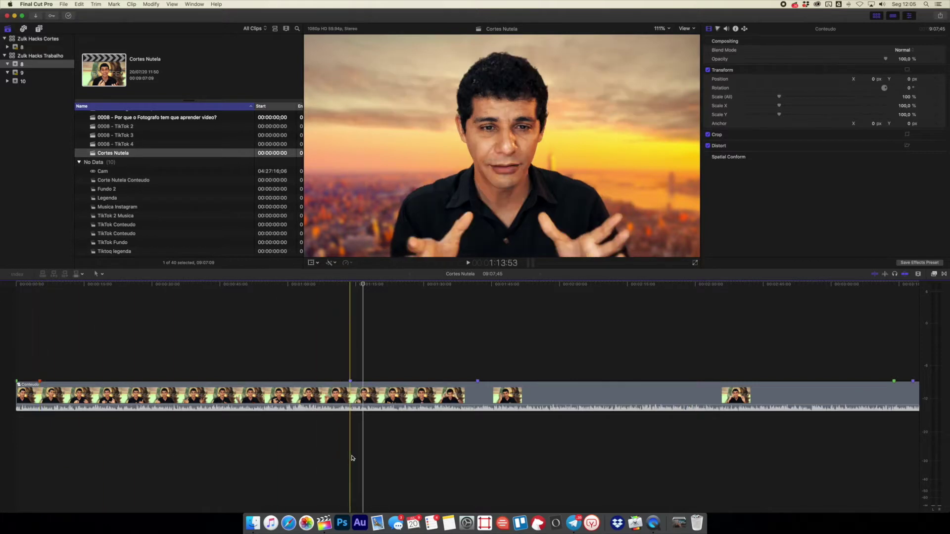
Examine the coloured markers along the full length of the Conteudo clip in the Cortes Nutela project.
key("super+minus")
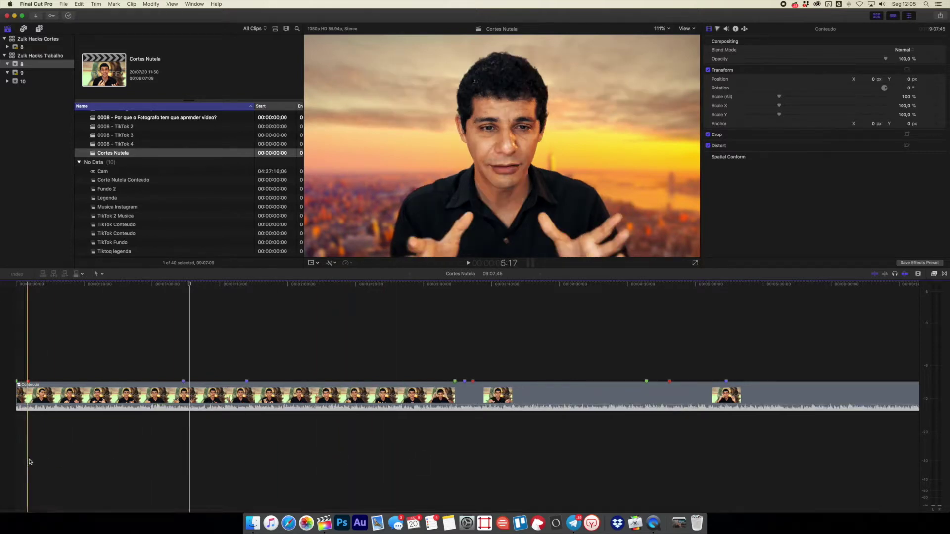
key("super+minus")
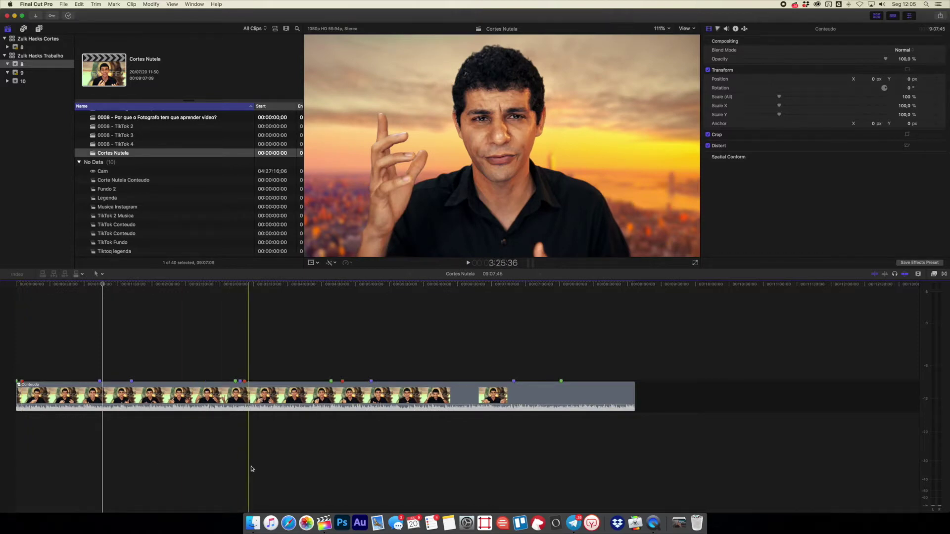
left_click(327, 460)
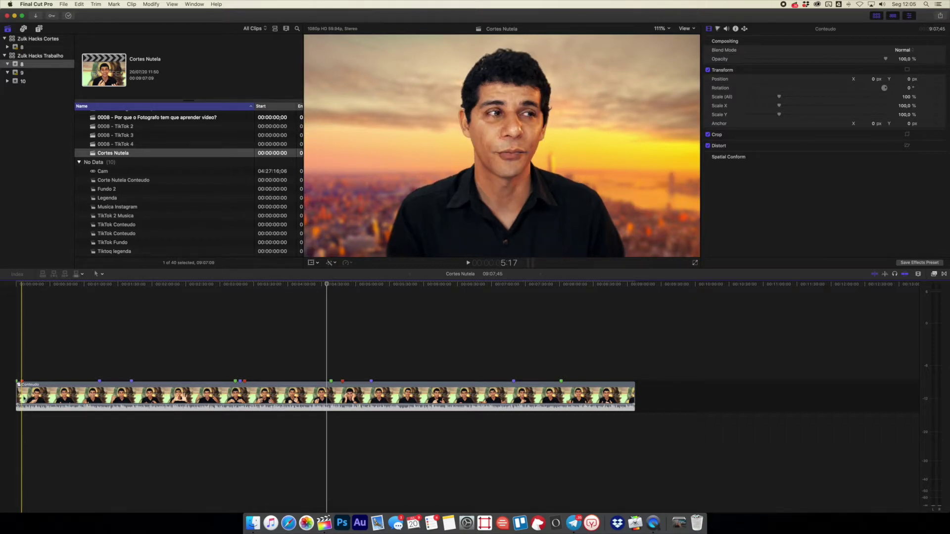
scroll(22, 391, "up", 5)
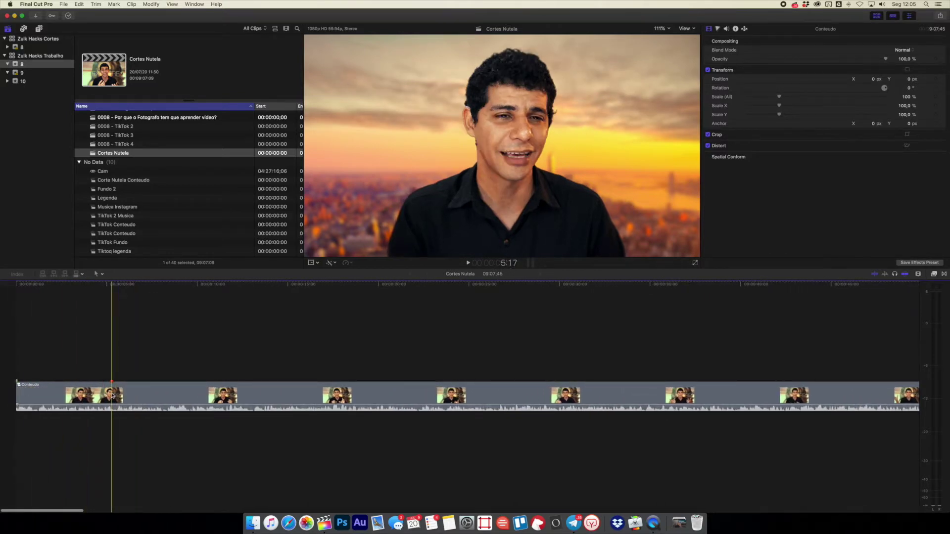
scroll(113, 395, "down", 5)
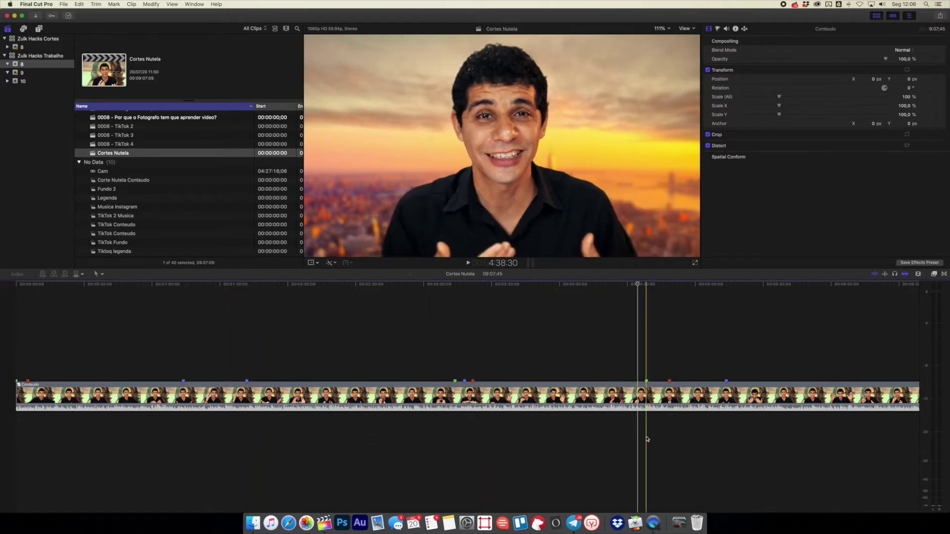
scroll(668, 440, "right", 10)
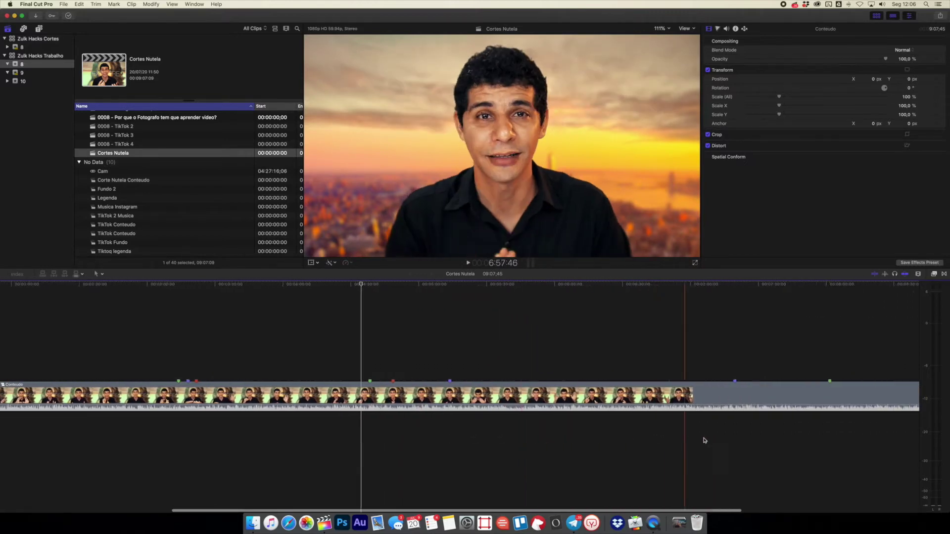
key("super+minus")
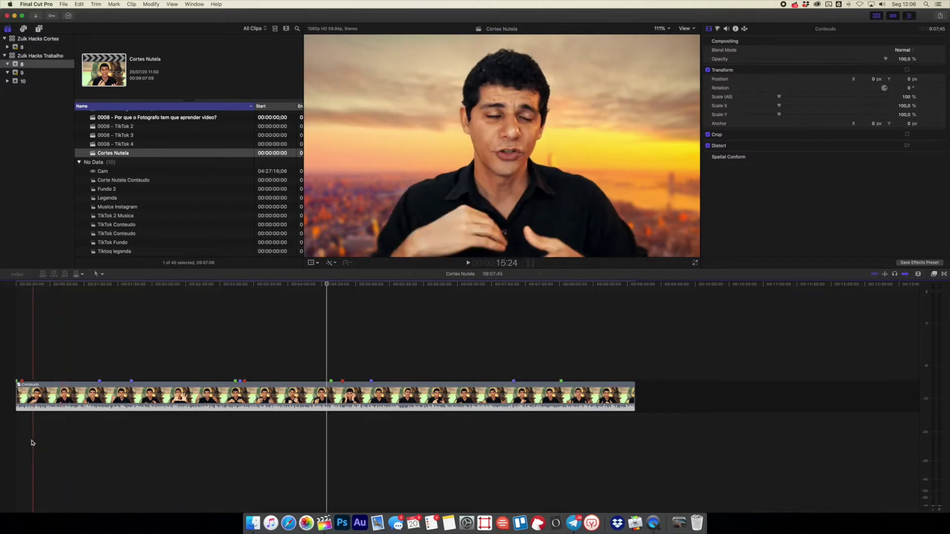
Split the Conteudo clip at every red and green marker, from 5:17 through 8:01:44.
key("l")
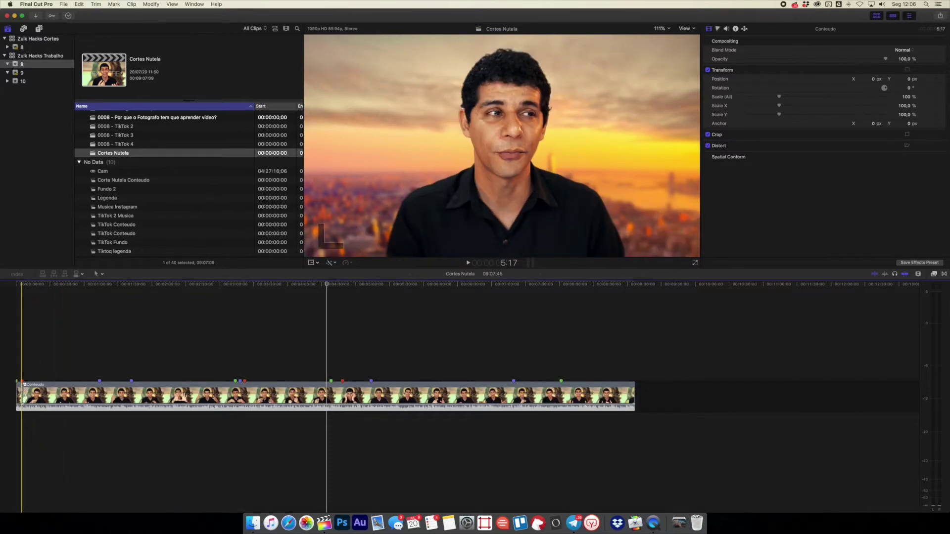
key("super+b")
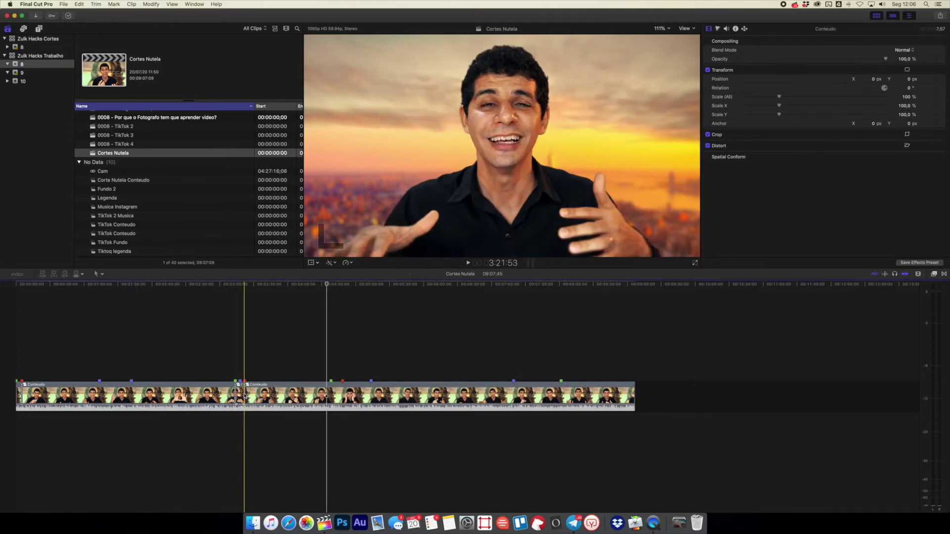
key("super+b")
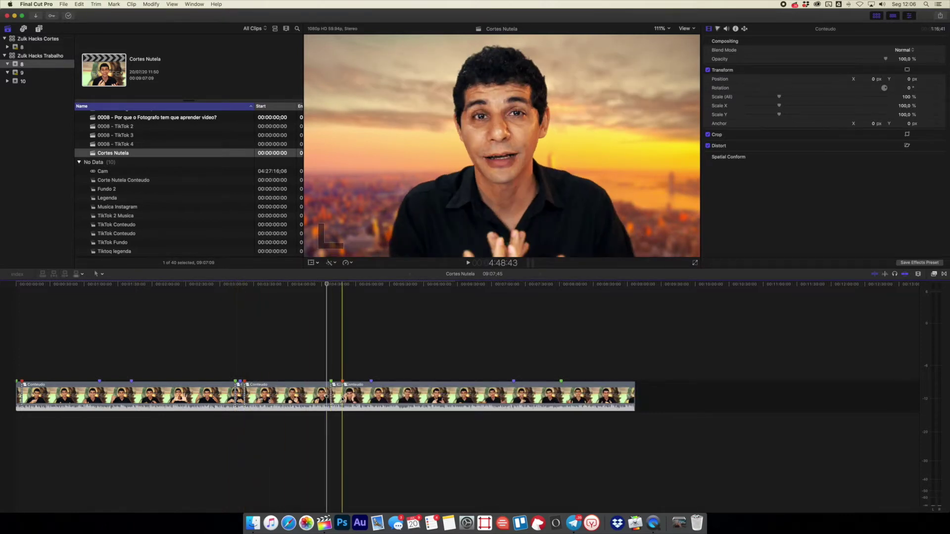
key("super+b")
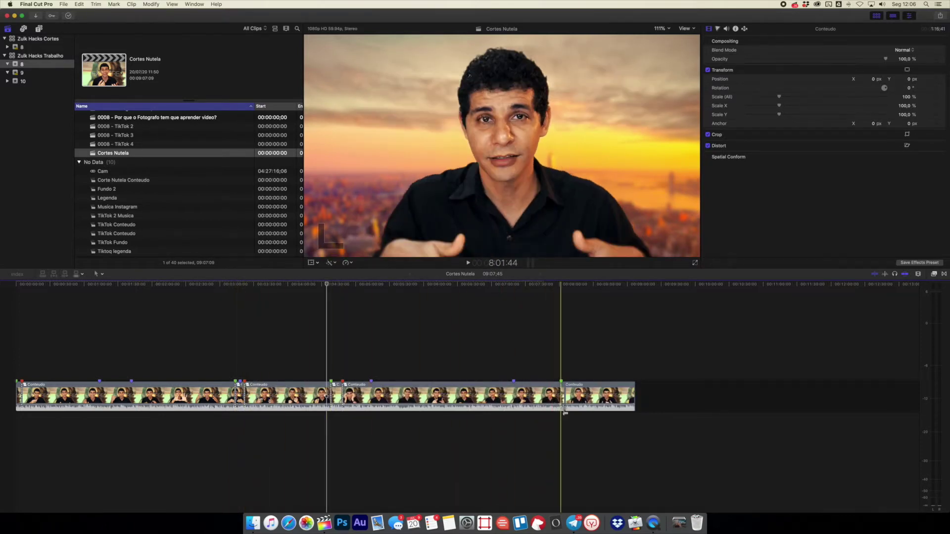
left_click(473, 387)
left_click(174, 396)
key("super+b")
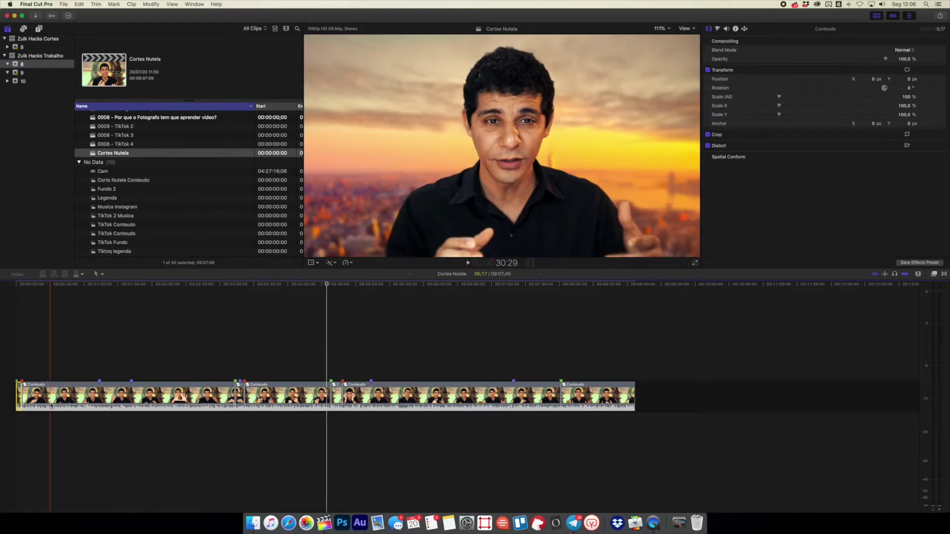
Select the long Conteudo segment between the first red marker and the following green marker.
scroll(51, 405, "up", 3)
left_click(43, 390)
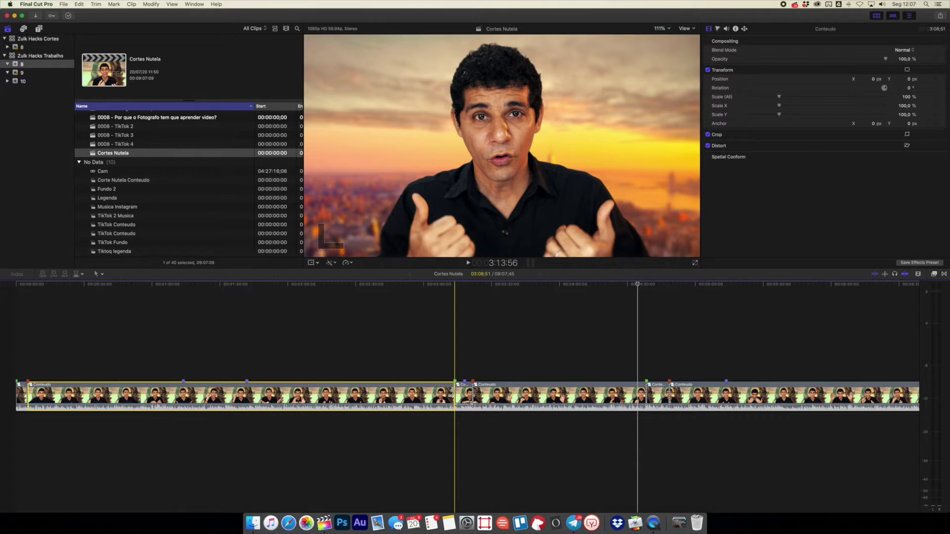
left_click(32, 288)
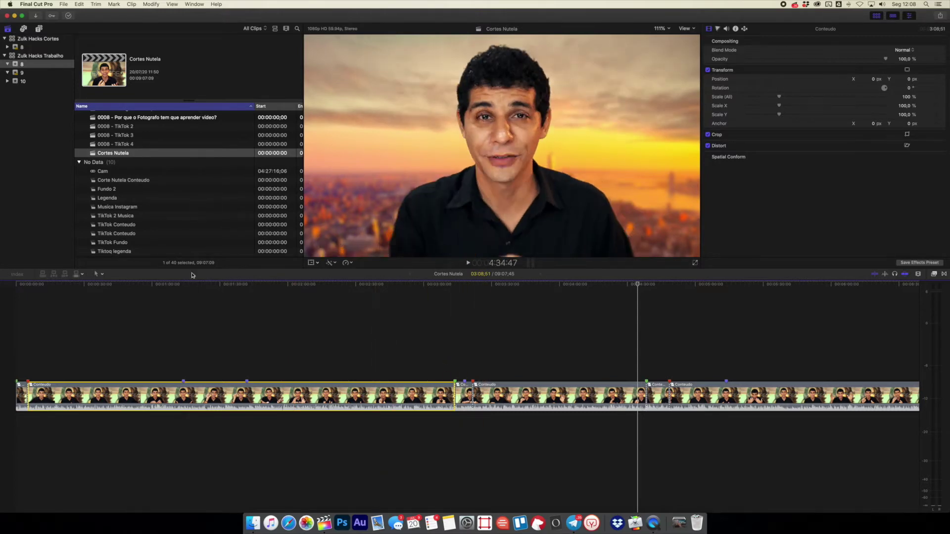
Enlarge the clip browser area and collapse its No Data and Filme MPEG-4 da Apple groups.
left_click_drag(207, 271, 208, 327)
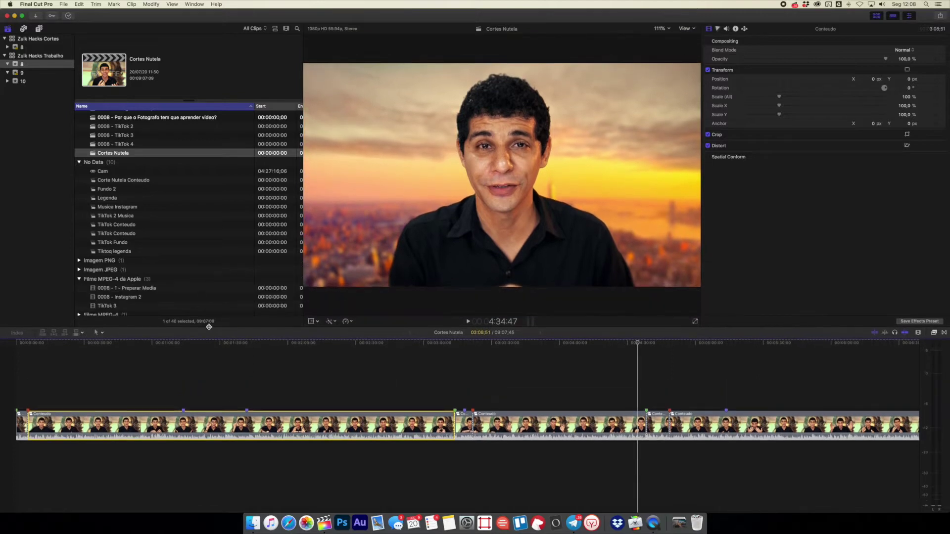
left_click(79, 162)
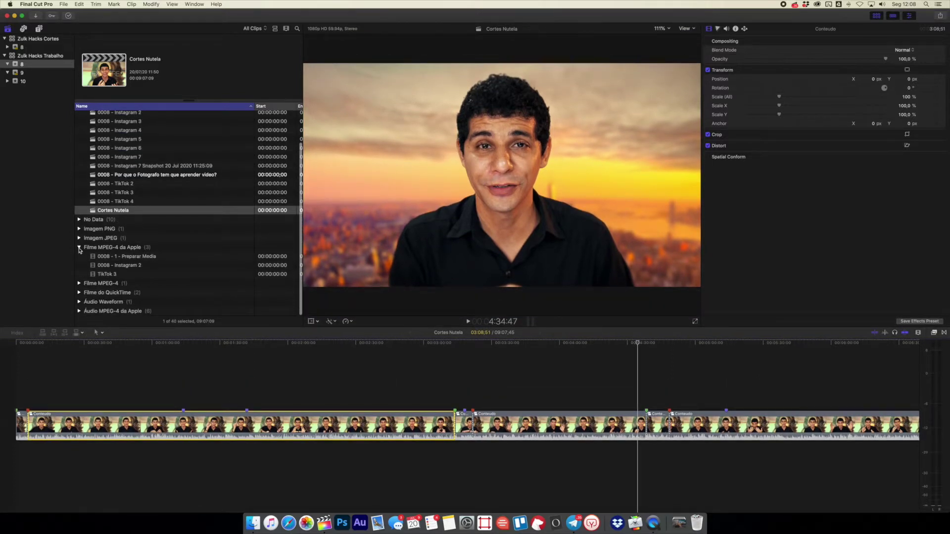
left_click(79, 248)
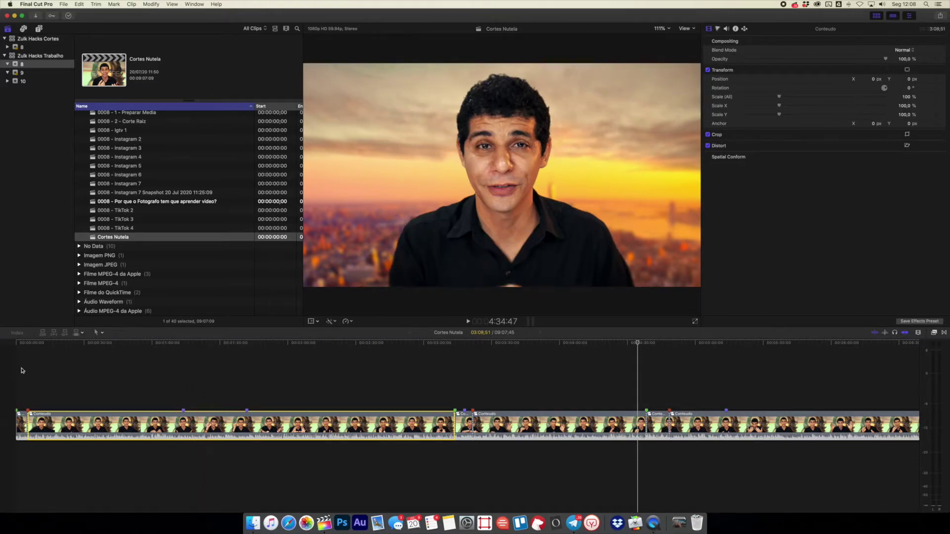
Open the long Conteudo segment's compound clip and the nested Cortes clip inside it to reach the original Cam cuts.
double_click(57, 424)
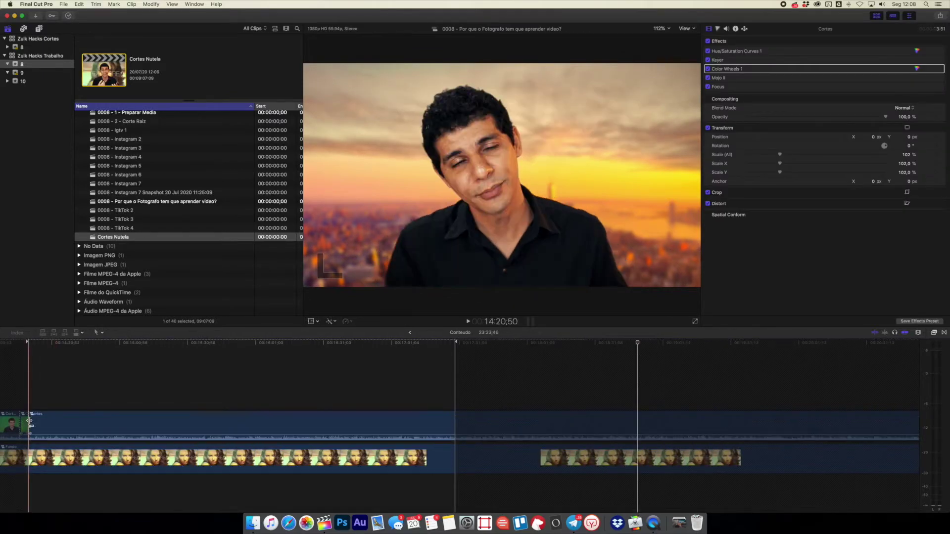
key("super+b")
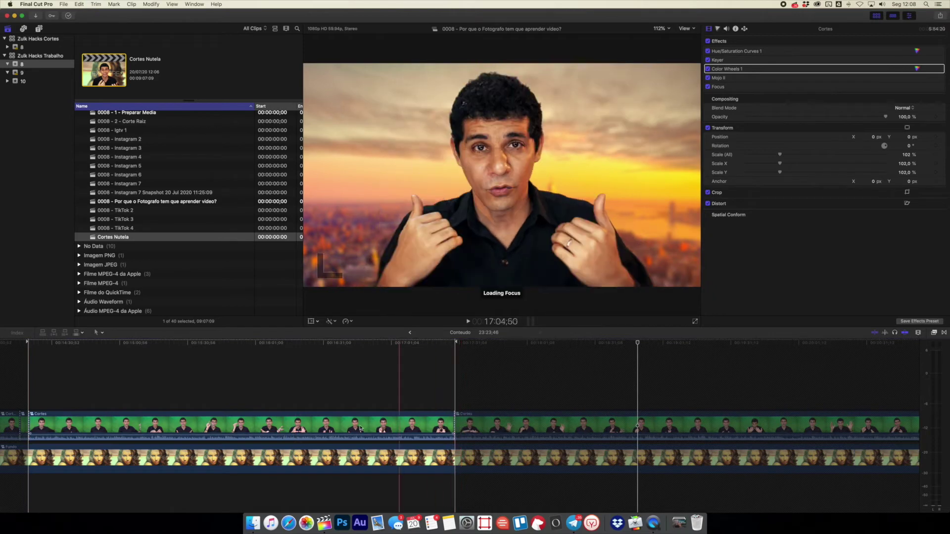
left_click(325, 428)
double_click(320, 428)
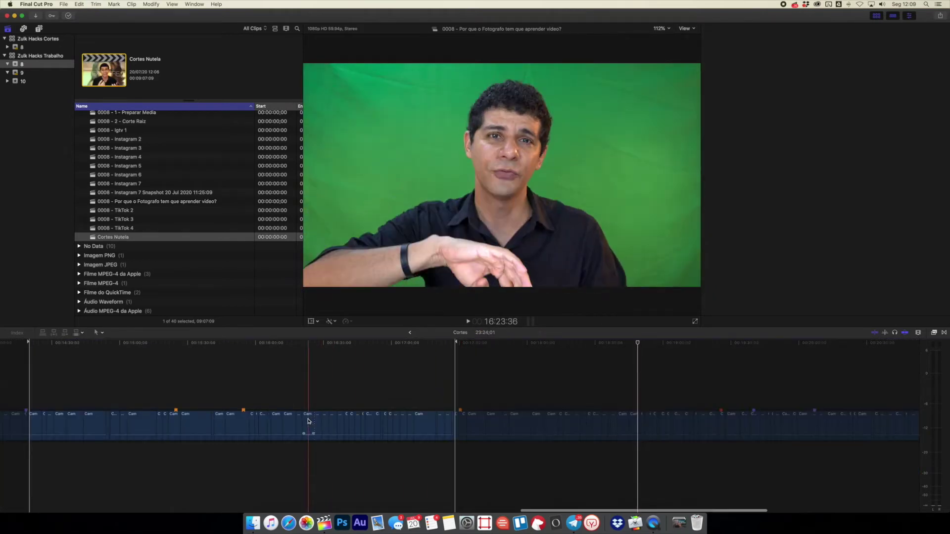
Copy all Cam clips within the segment's active range and paste them at the start of the Cortes Nutela project.
left_click_drag(33, 392, 455, 474)
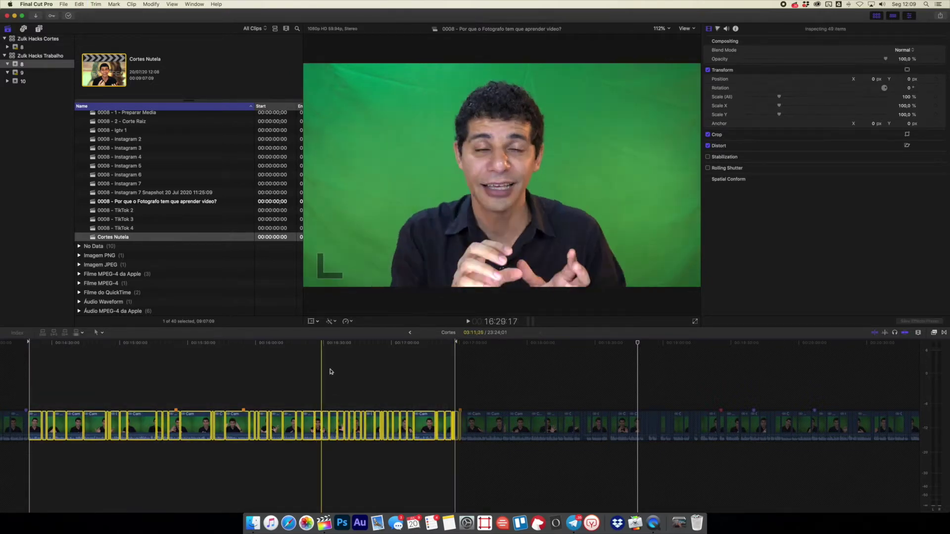
left_click(410, 334)
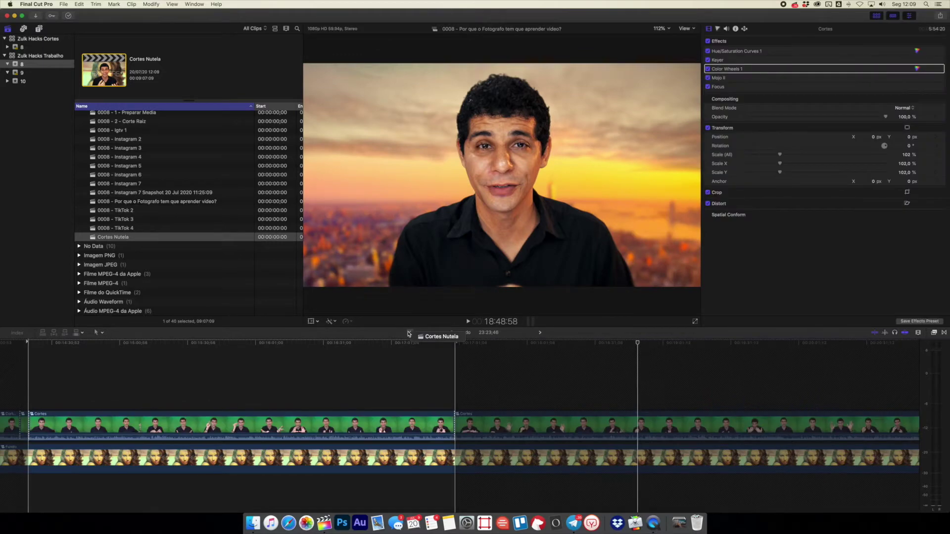
left_click(409, 334)
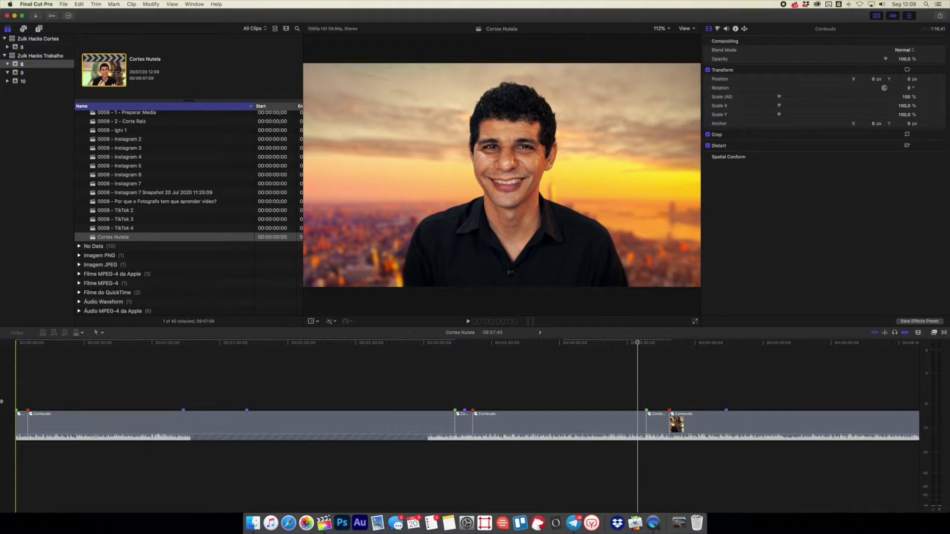
key("super+z")
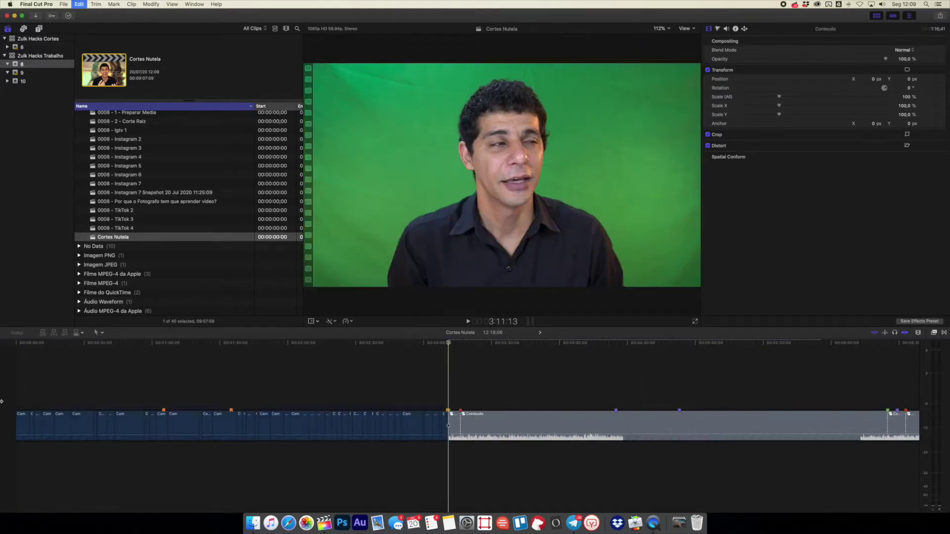
Delete the three orange chapter markers on the pasted Cam clips, including the one at their end.
left_click(616, 433)
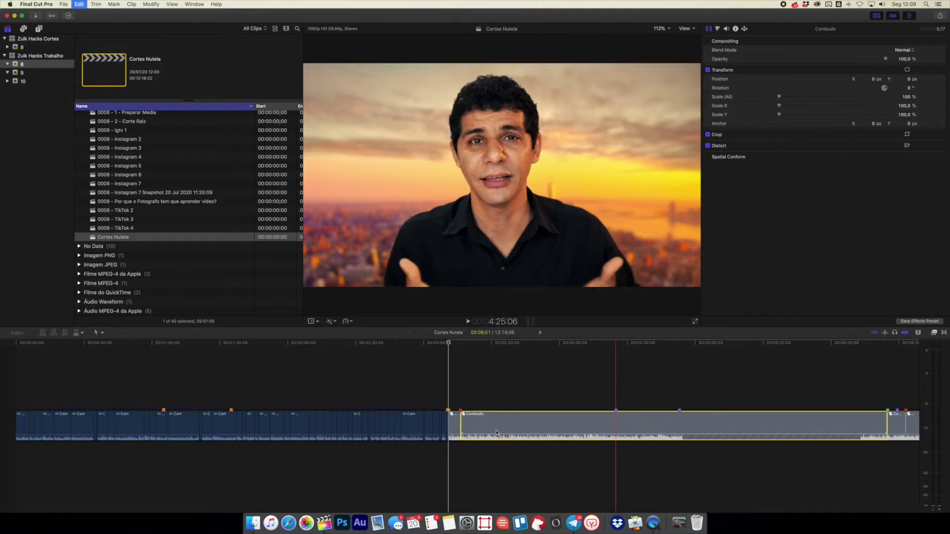
key("shift+z")
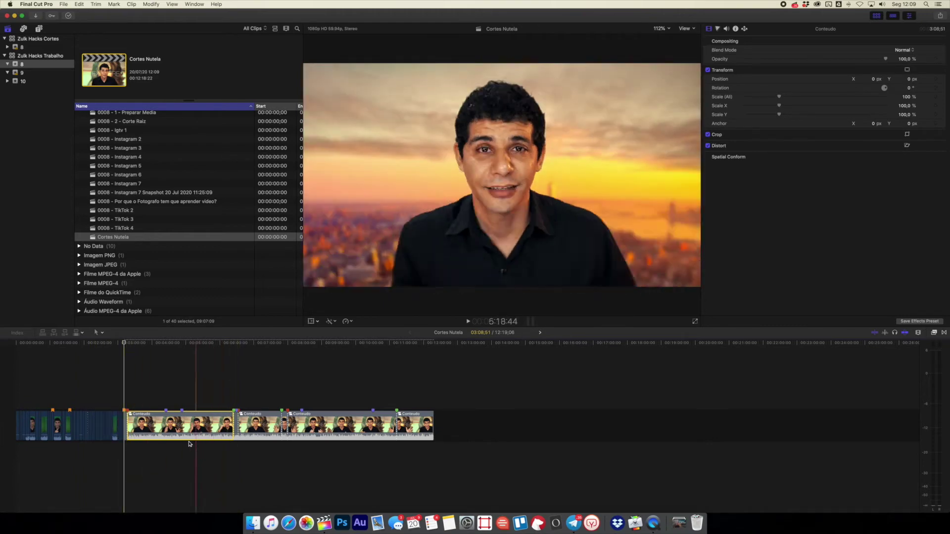
key("super+equal")
key("super+equal")
scroll(47, 462, "left", 5)
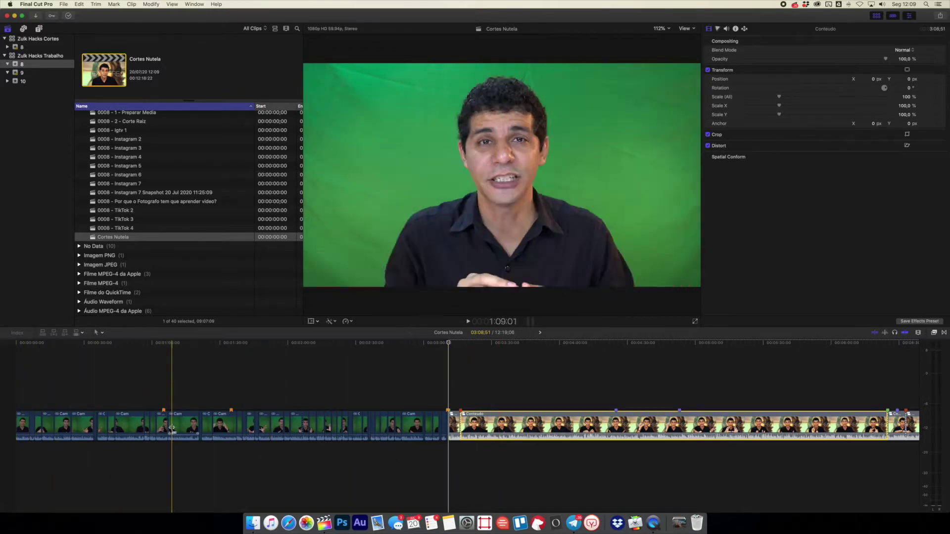
right_click(165, 410)
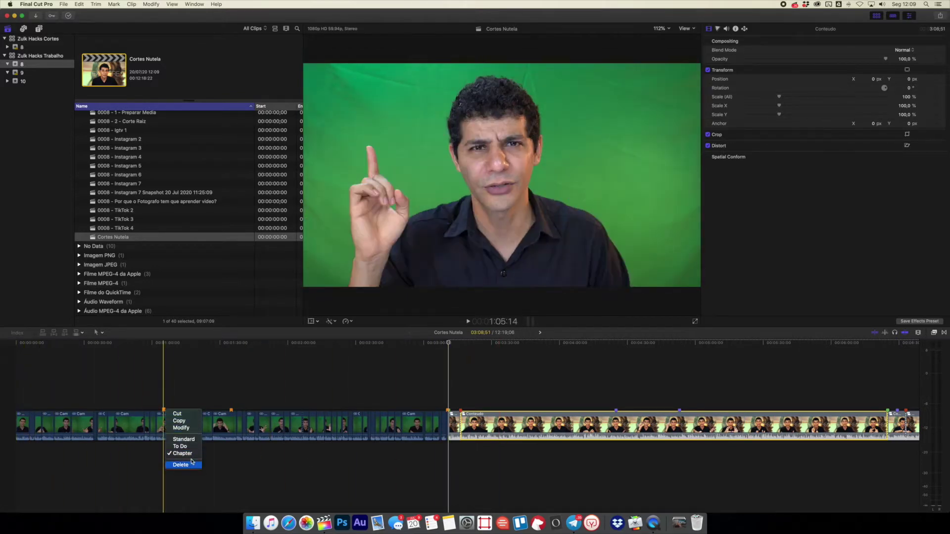
left_click(229, 412)
right_click(232, 411)
left_click(246, 466)
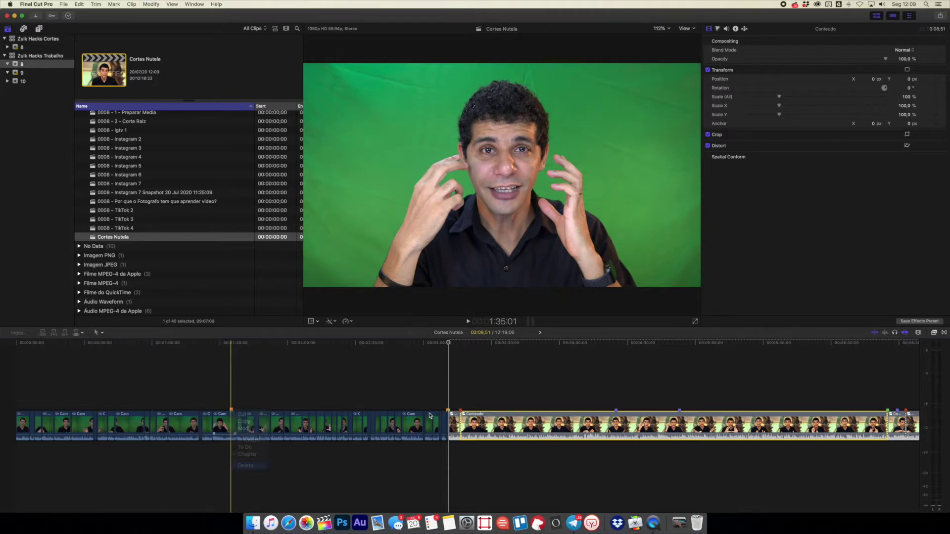
right_click(448, 411)
left_click(471, 467)
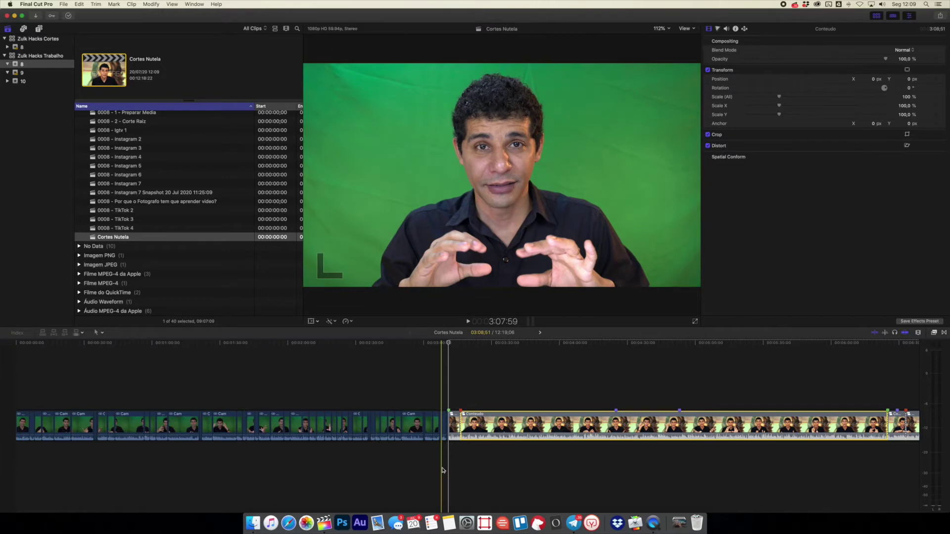
Review the pasted Cam clips against the Conteudo segments and play the sequence briefly from its beginning.
scroll(436, 470, "right", 10)
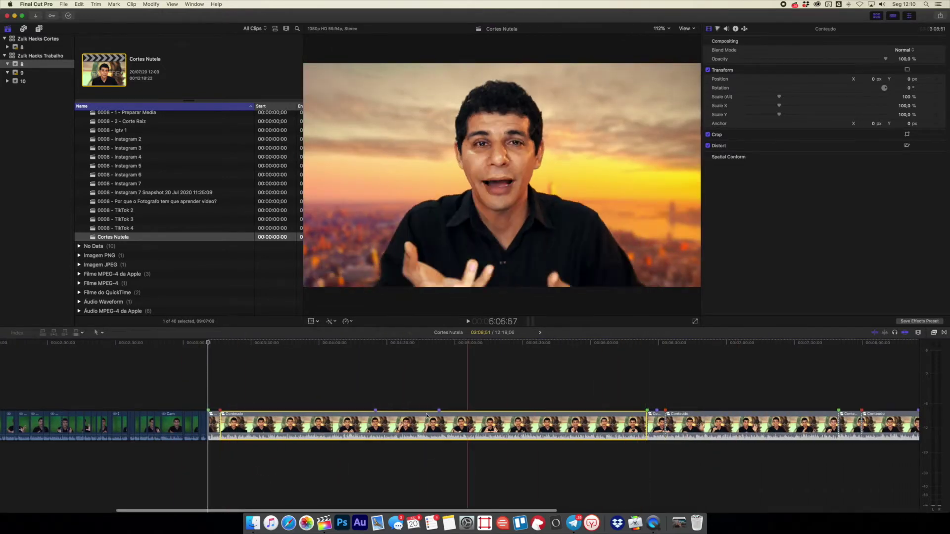
scroll(19, 468, "left", 10)
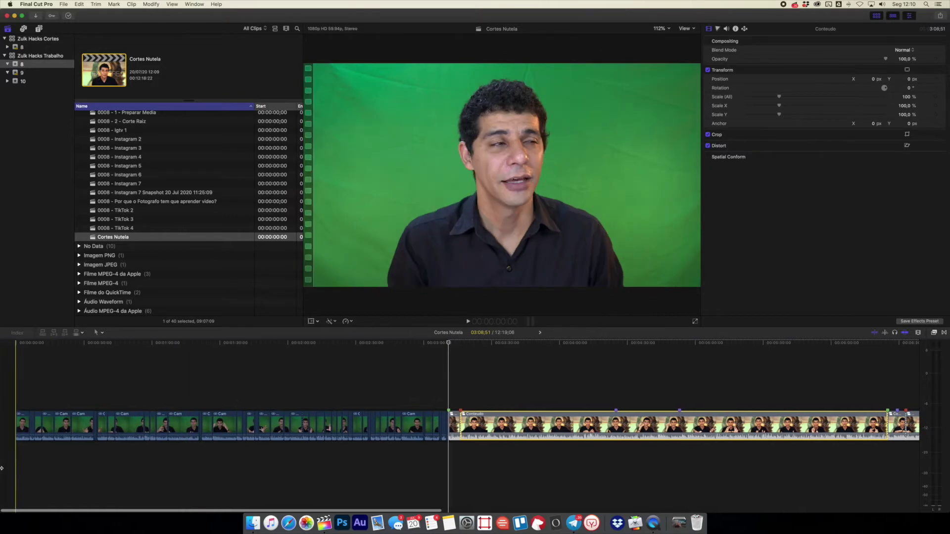
scroll(4, 466, "up", 3)
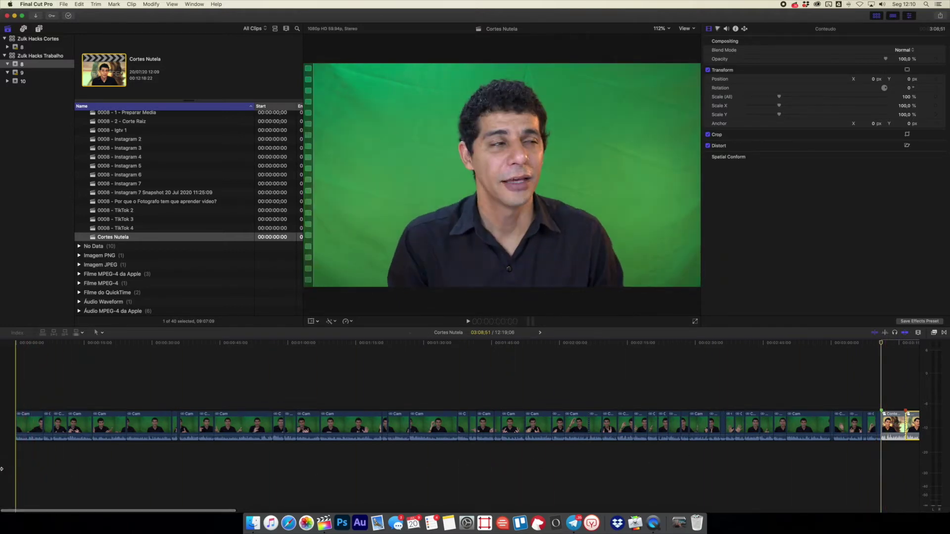
key("space")
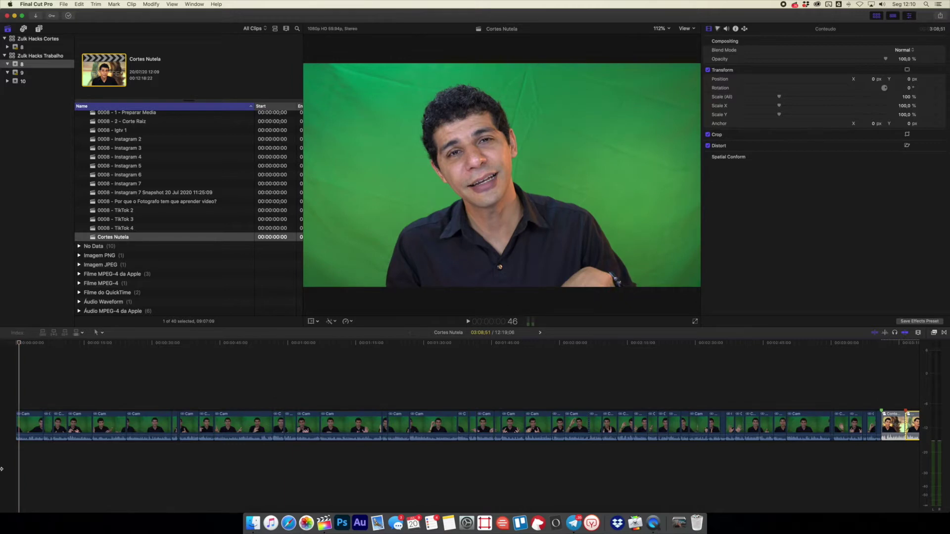
key("space")
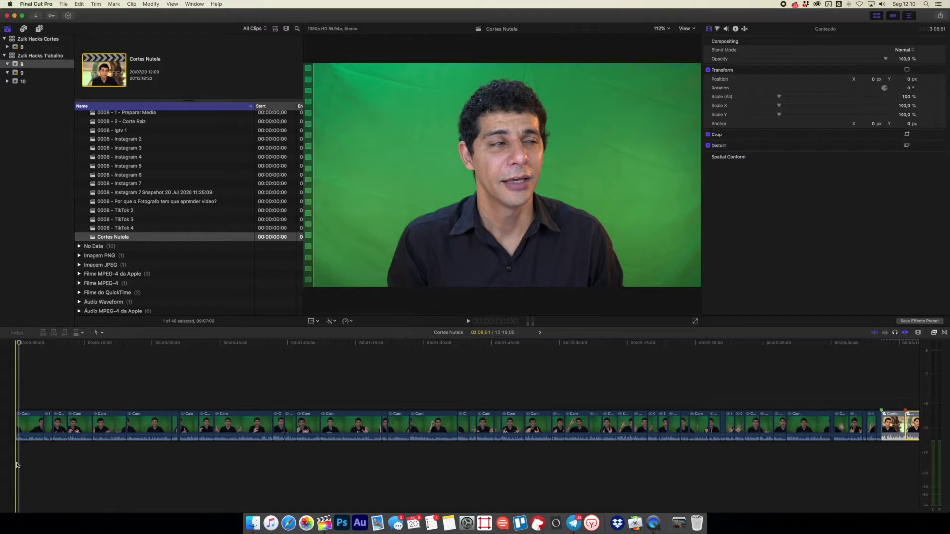
Play the pasted Cam clips from the sequence start past the one-minute point to find where the first topic ends.
key("space")
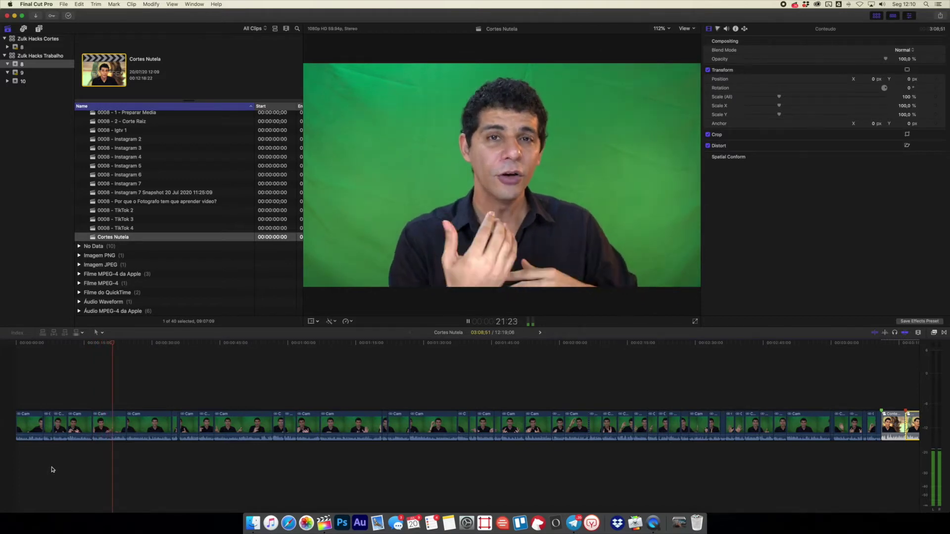
key("XF86AudioRaiseVolume")
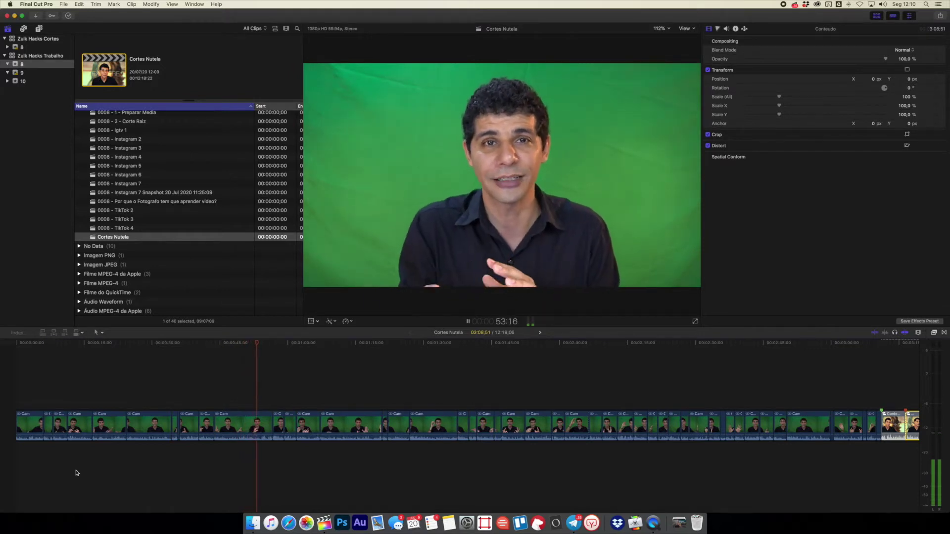
key("space")
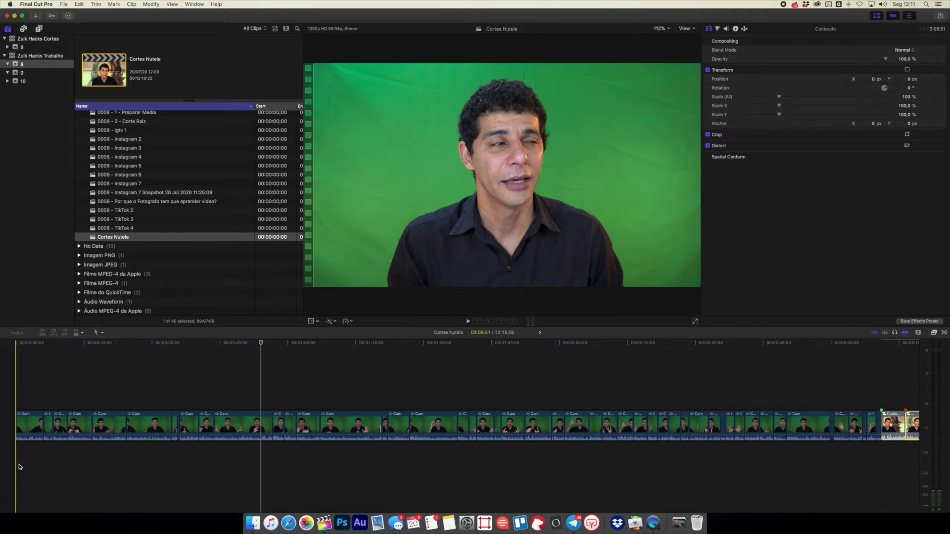
key("space")
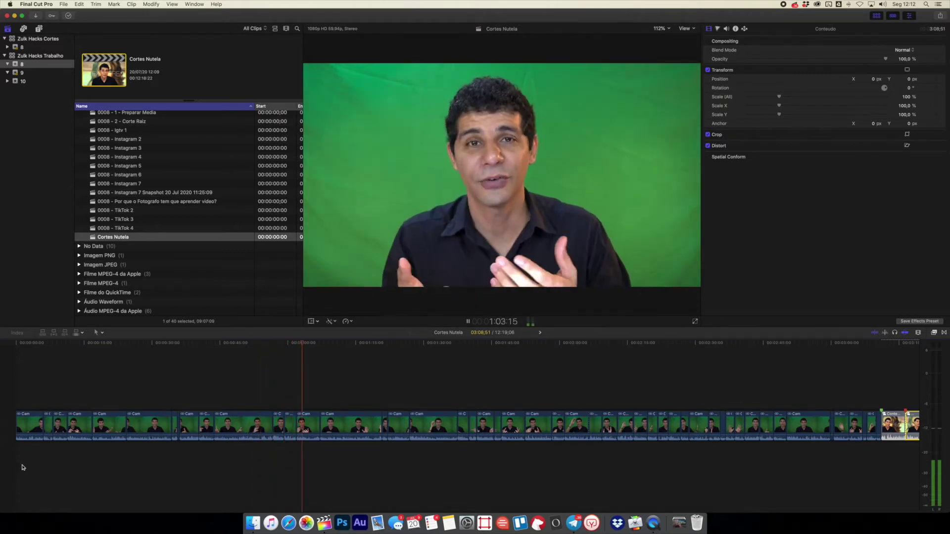
key("space")
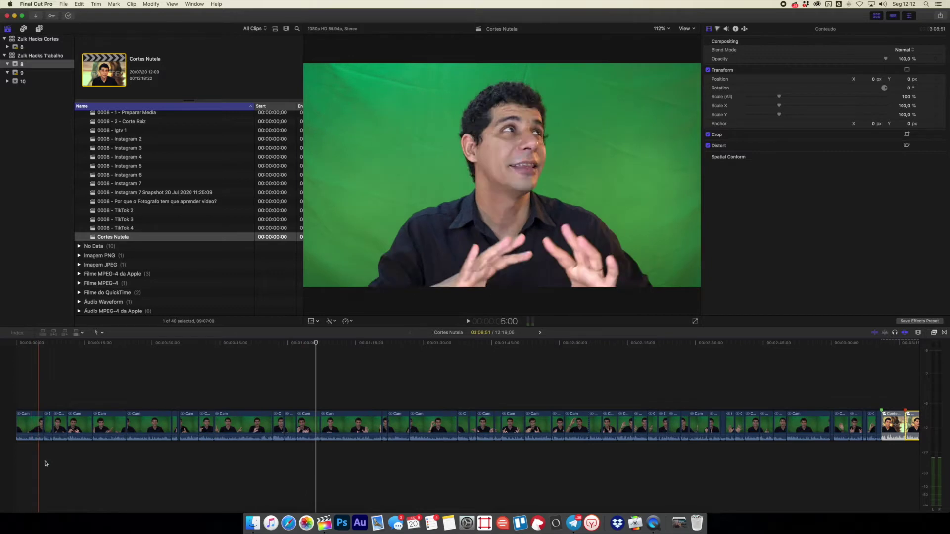
key("l")
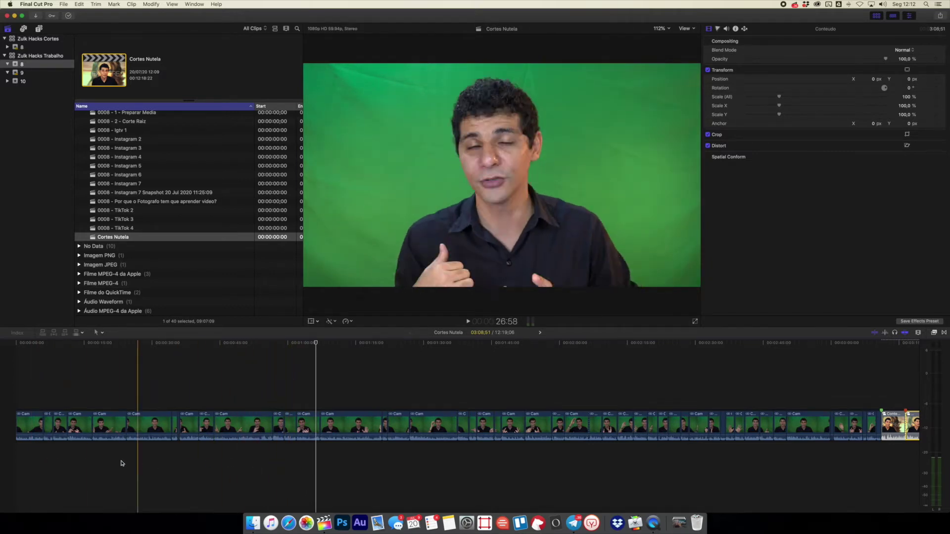
key("l")
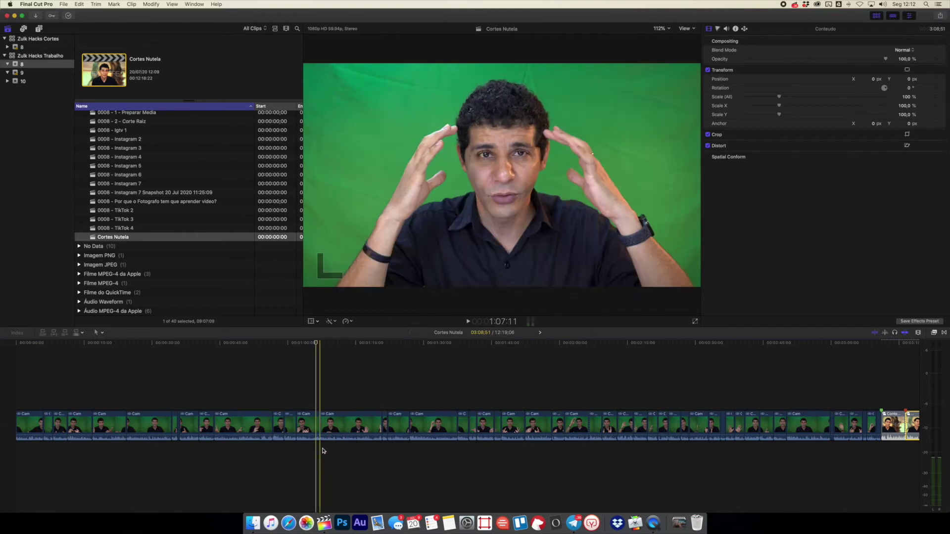
key("l")
key("l")
key("l")
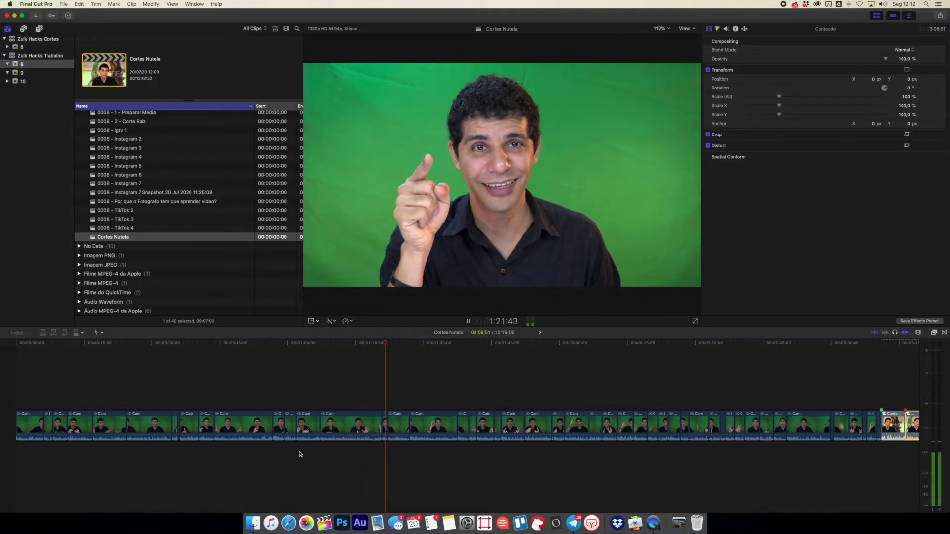
key("space")
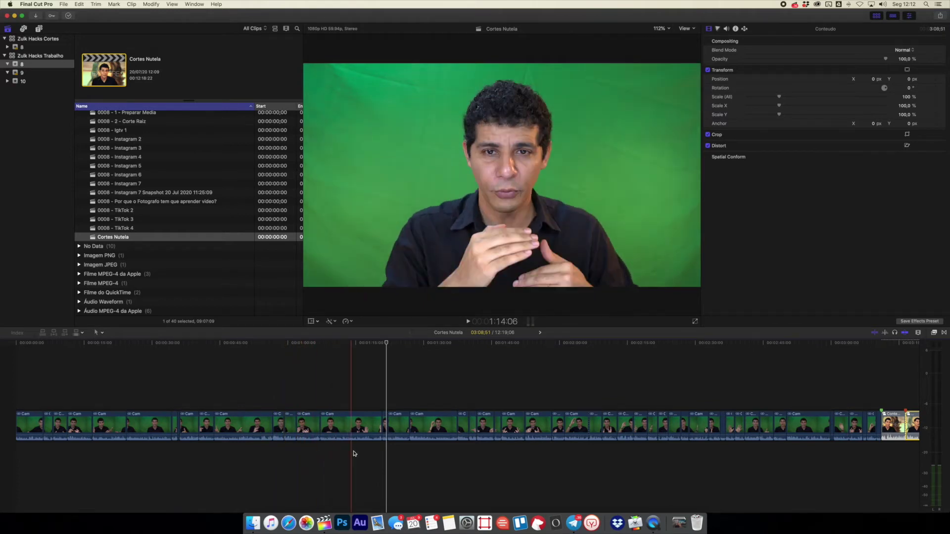
Add a marker to the Cam clips at 1:00:49 and select the clips from the sequence start up to it.
left_click_drag(291, 452, 10, 402)
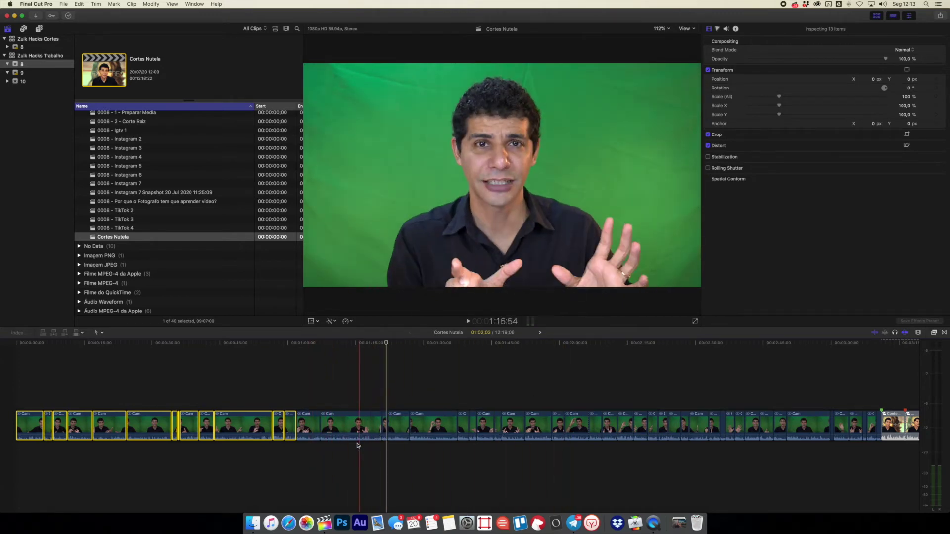
left_click(297, 461)
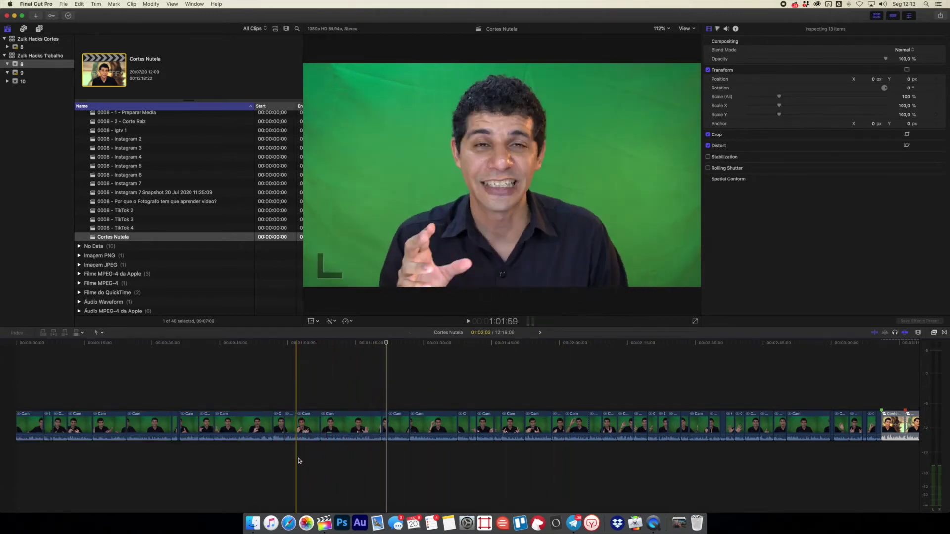
key("space")
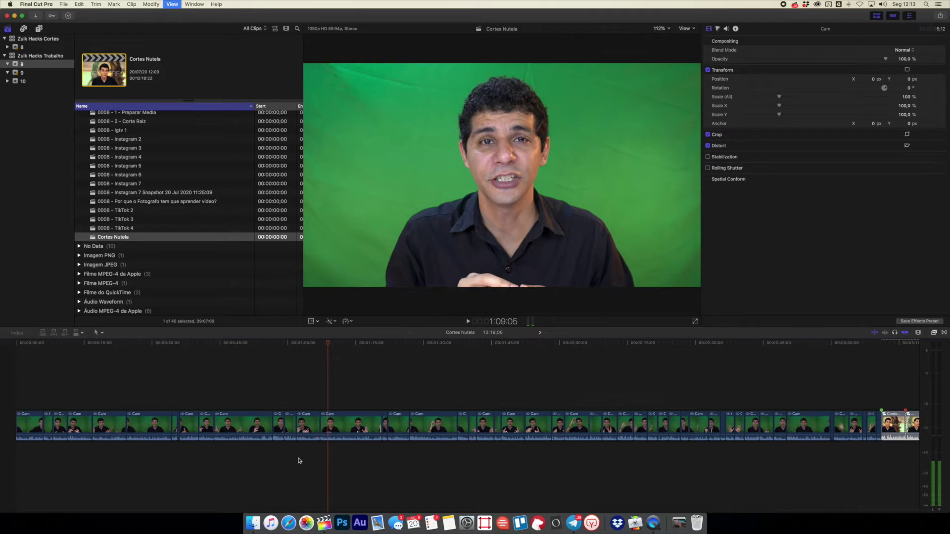
key("space")
left_click(291, 398)
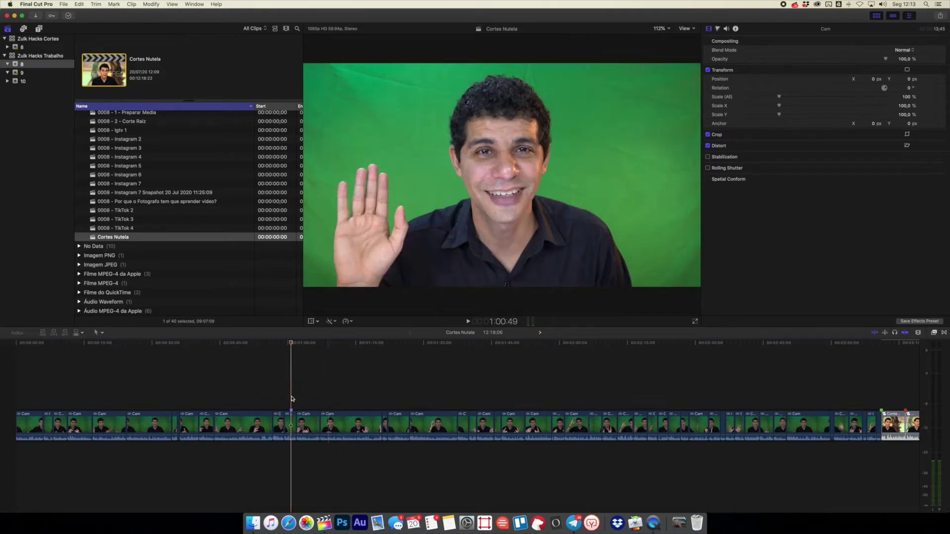
left_click_drag(292, 395, 16, 451)
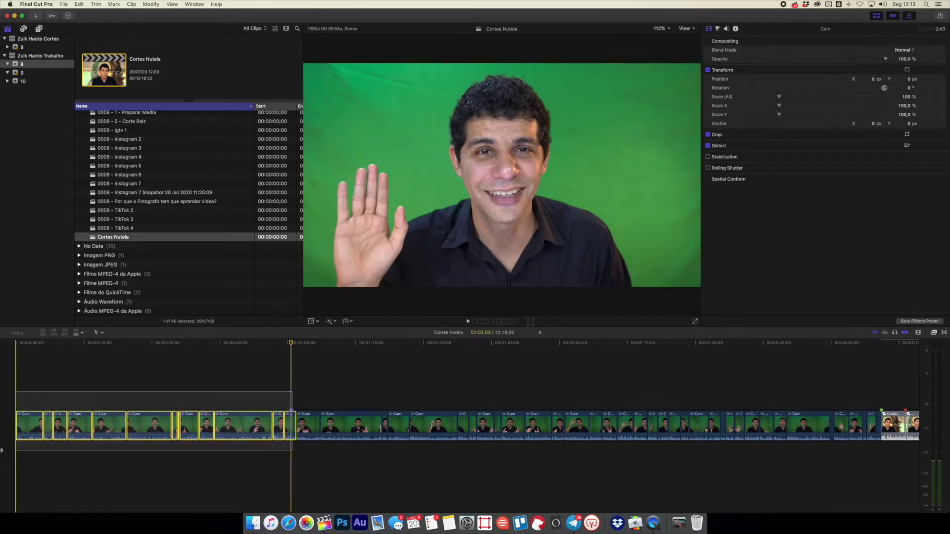
Play the remaining Cam clips from about 1:02 to the first Conteudo segment to review their content.
left_click(299, 459)
key("space")
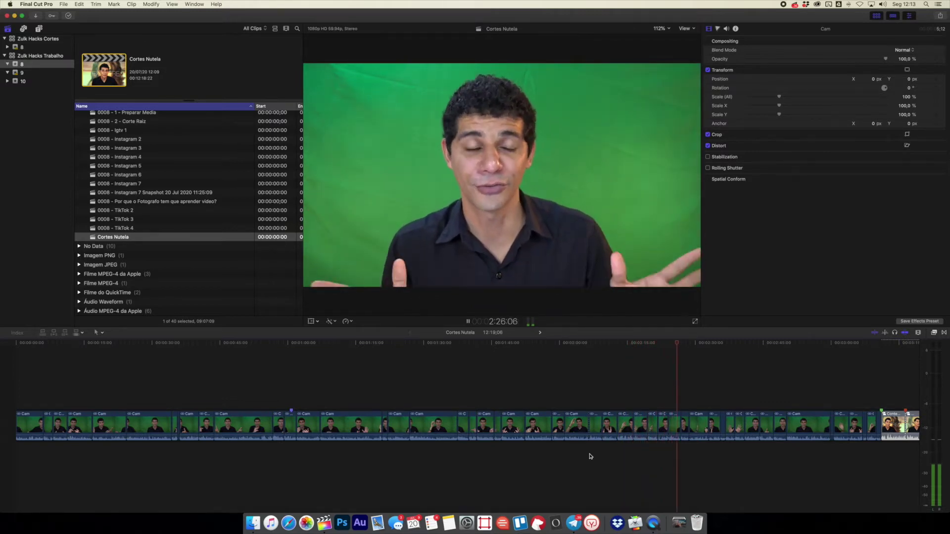
scroll(590, 456, "right", 5)
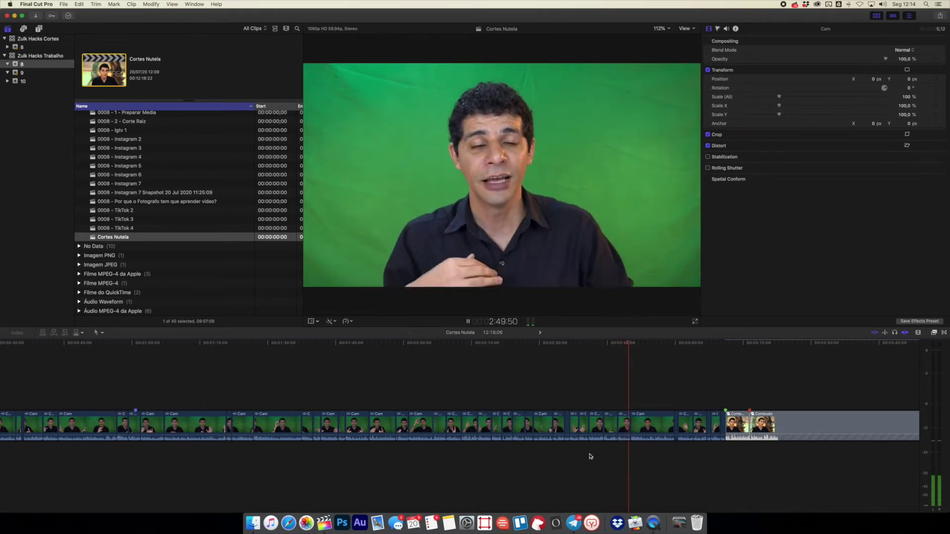
scroll(590, 456, "left", 4)
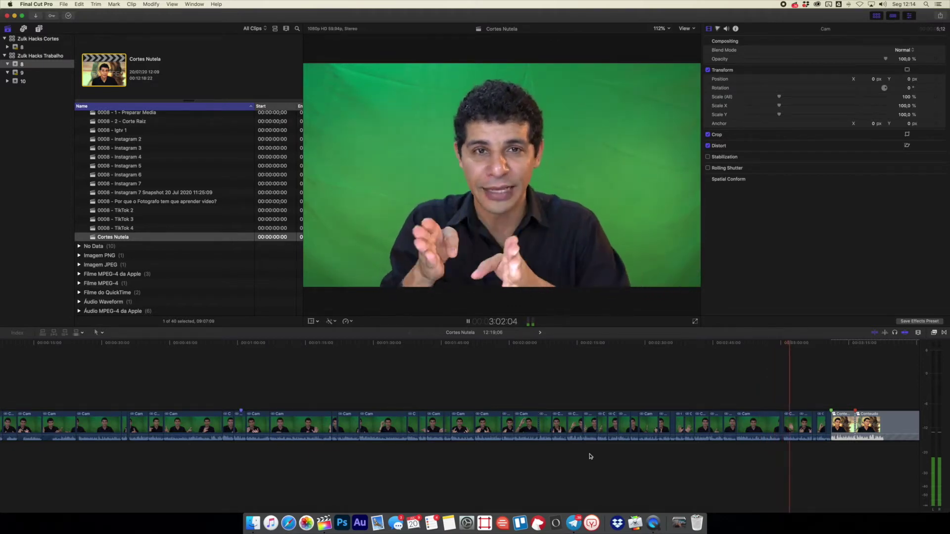
scroll(589, 457, "left", 3)
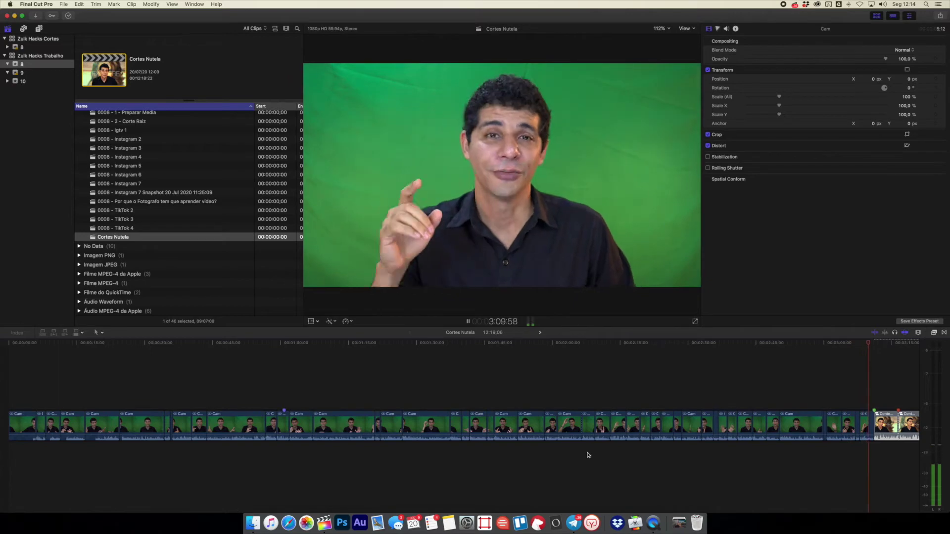
Delete the last two Cam clips directly before the first Conteudo segment.
key("space")
key("space")
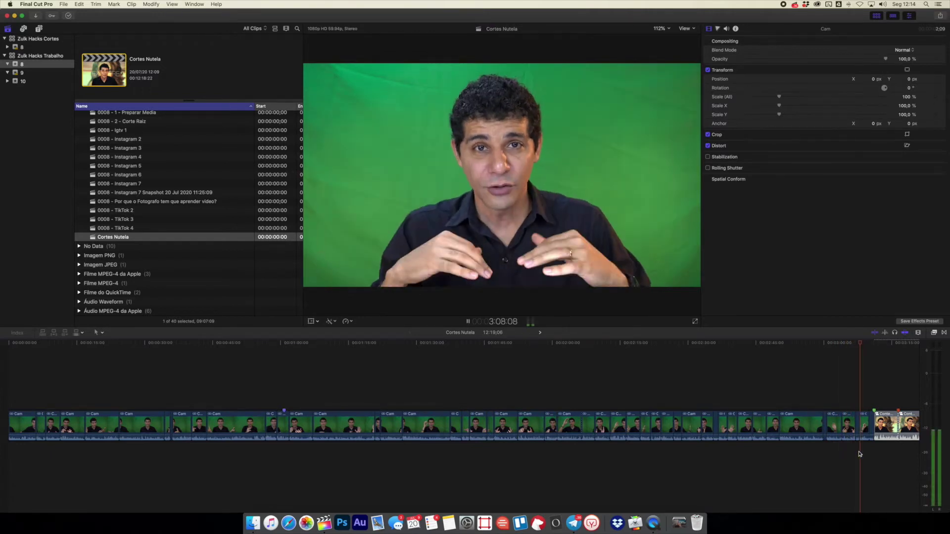
left_click(867, 438)
key("space")
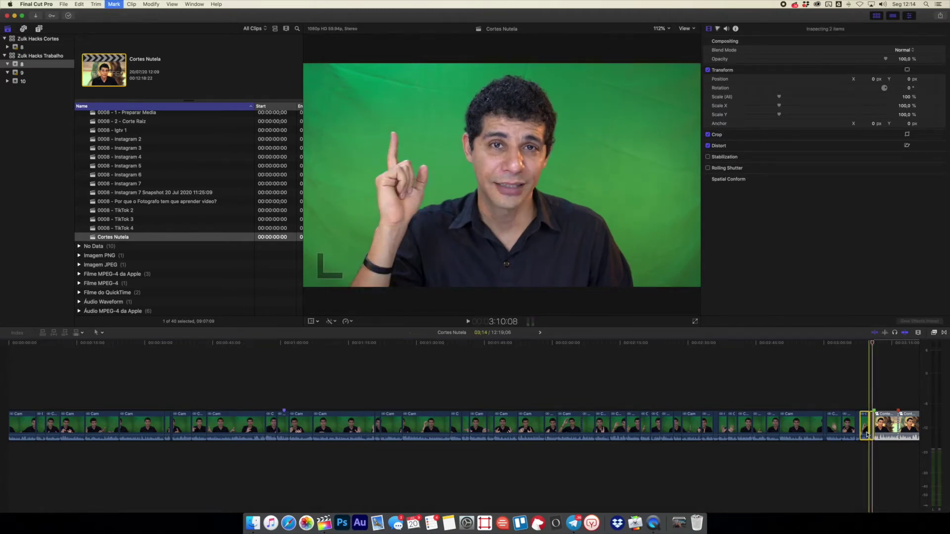
key("Delete")
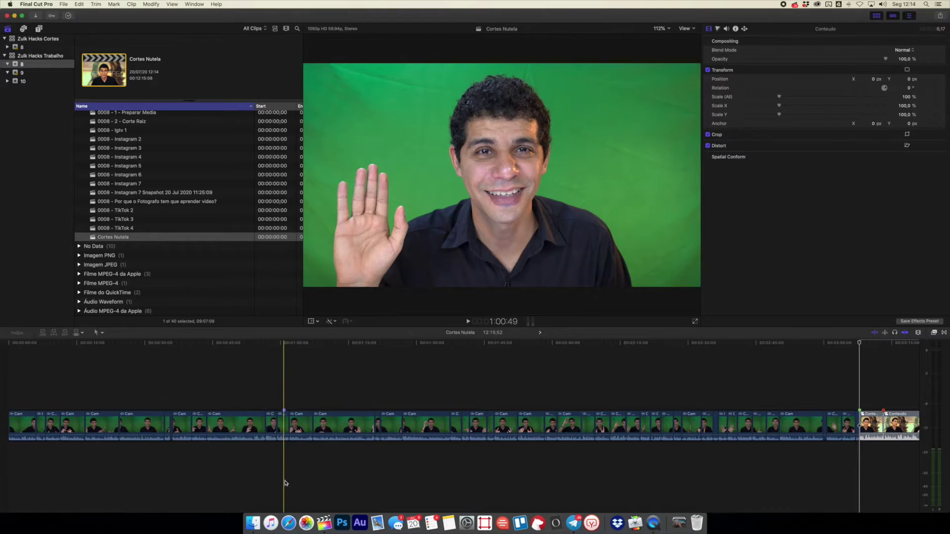
Review the Cam clips on both sides of the marker, playing the opening section and selecting its clips.
left_click_drag(285, 483, 831, 425)
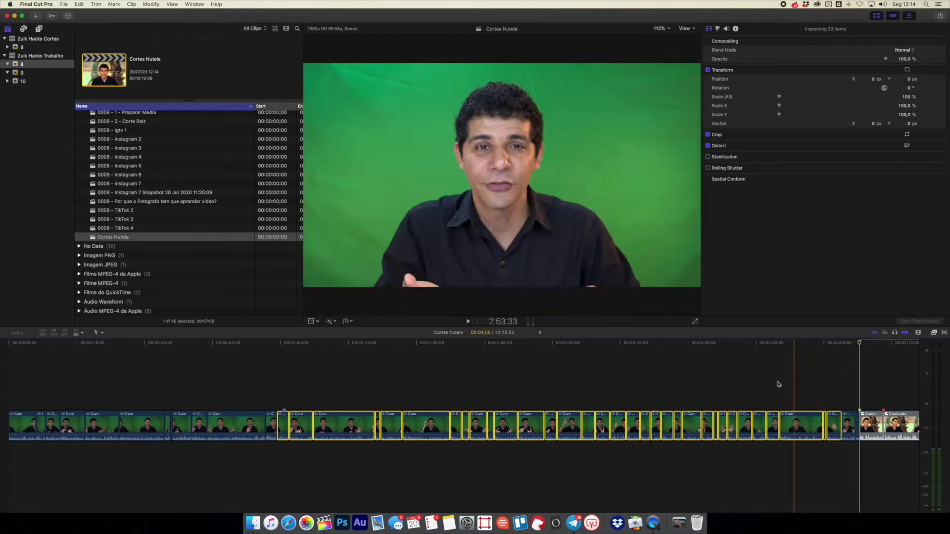
left_click(307, 467)
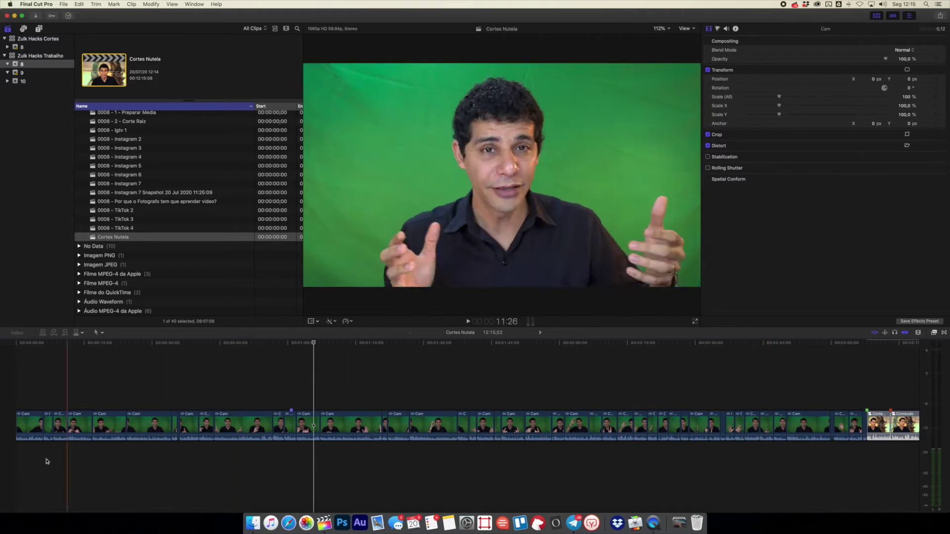
key("space")
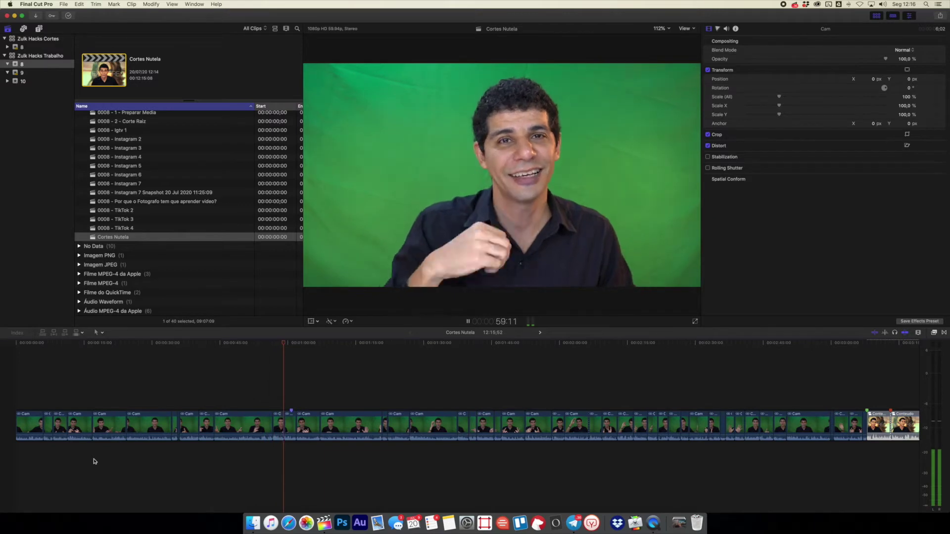
key("space")
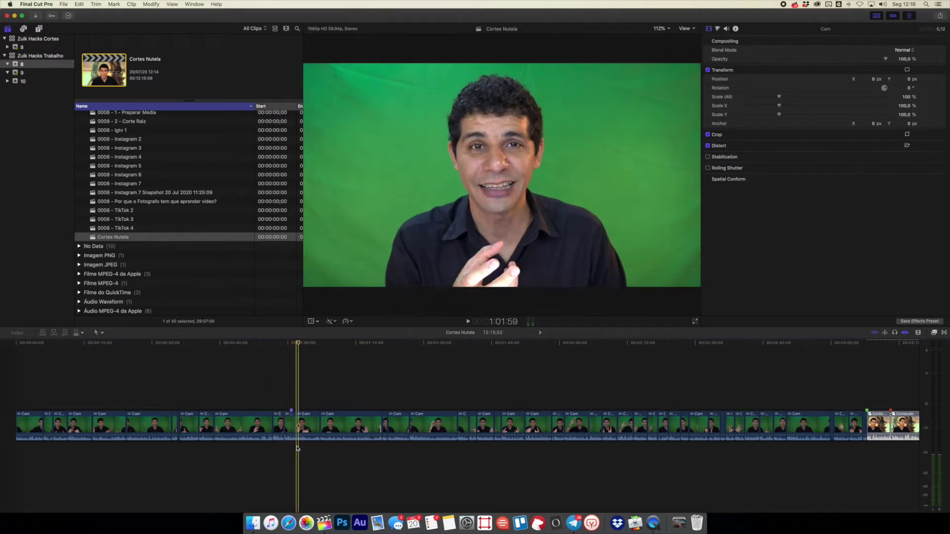
left_click_drag(294, 448, 31, 426)
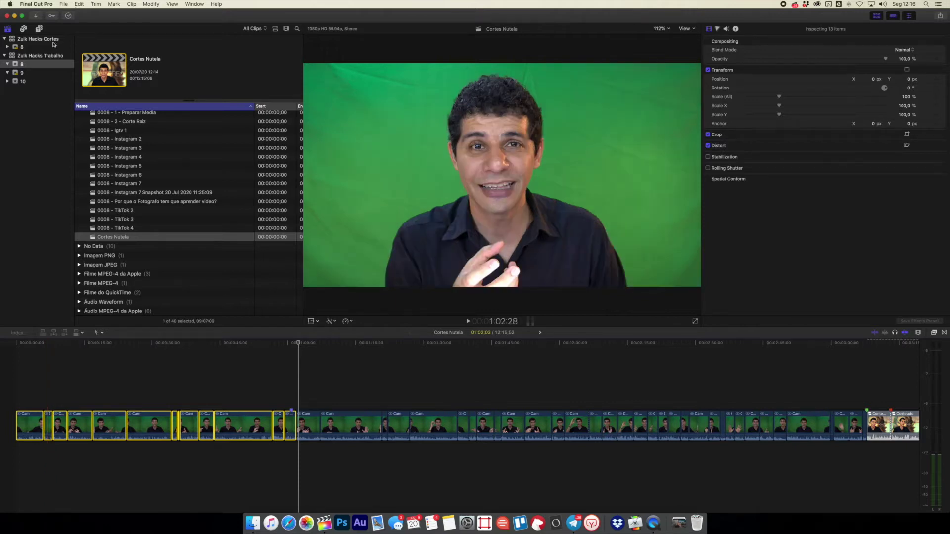
Connect a Custom title from the Build In/Out titles above the first Cam clip, about two seconds into the sequence.
left_click(40, 28)
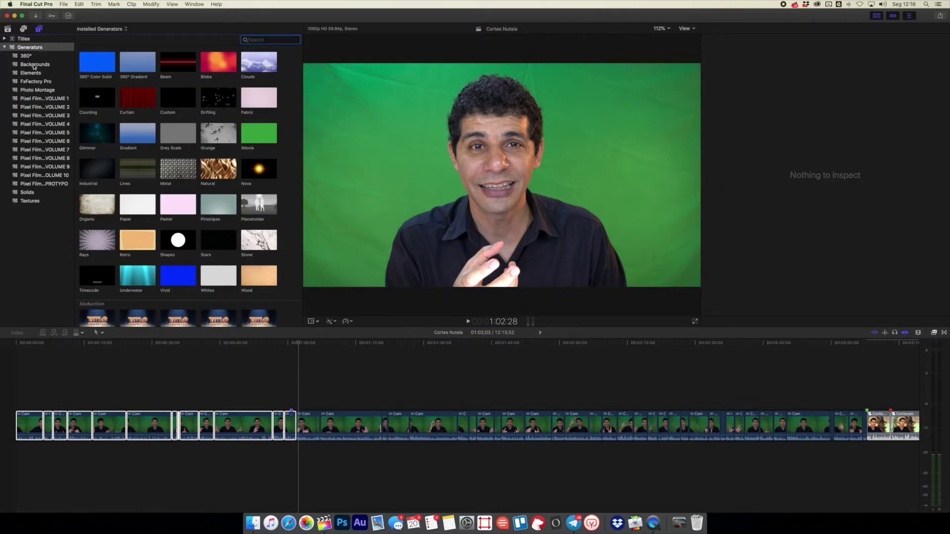
left_click(5, 38)
left_click(37, 81)
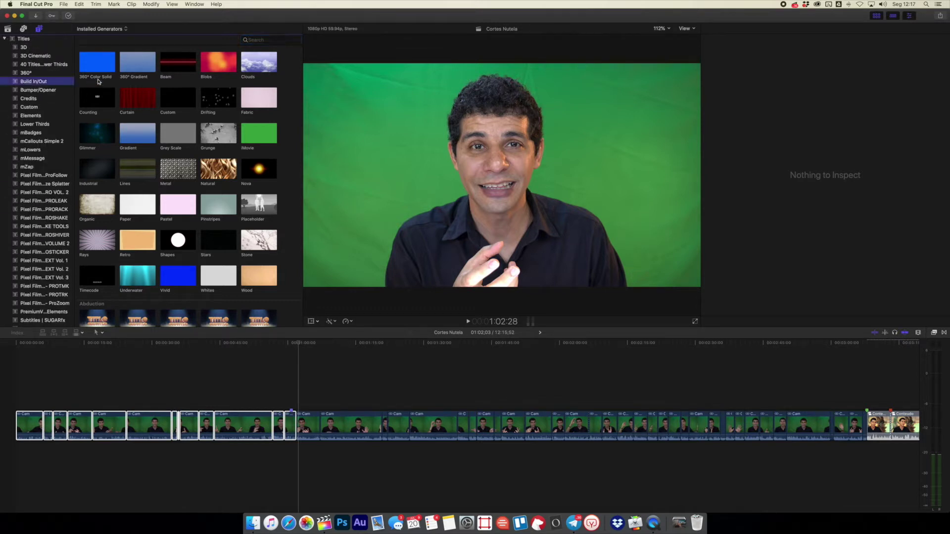
left_click_drag(107, 94, 28, 403)
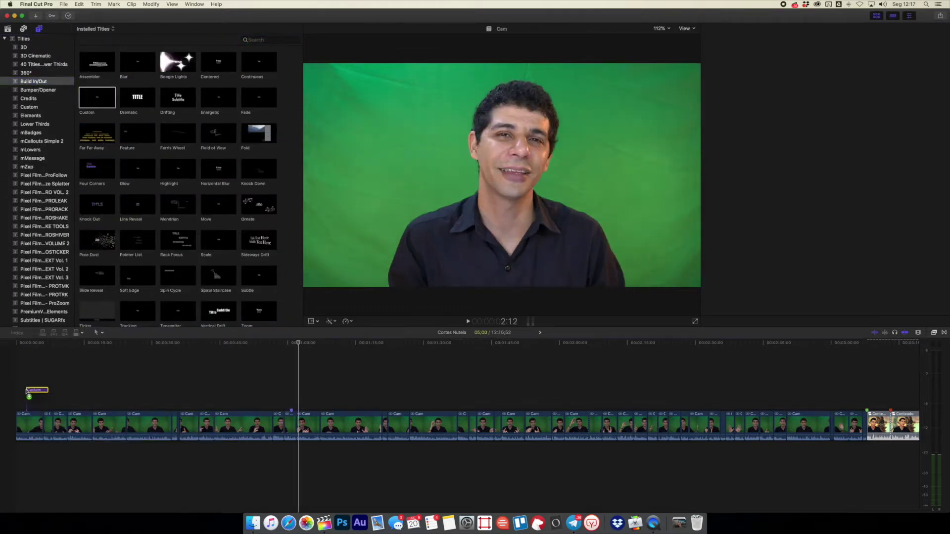
Set the Custom title's text to "Como convencer 30 pessoas a fecha com você sem você falar nada".
key("super+4")
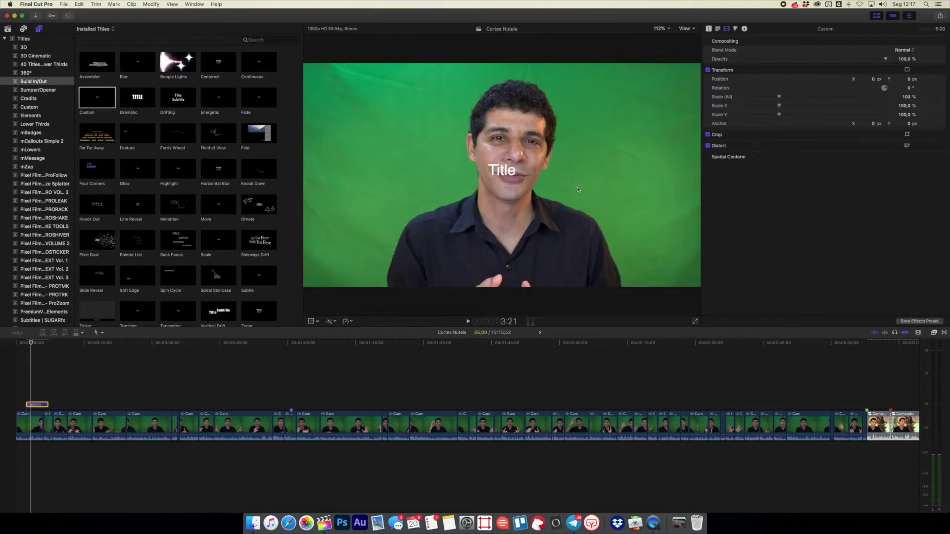
left_click(718, 30)
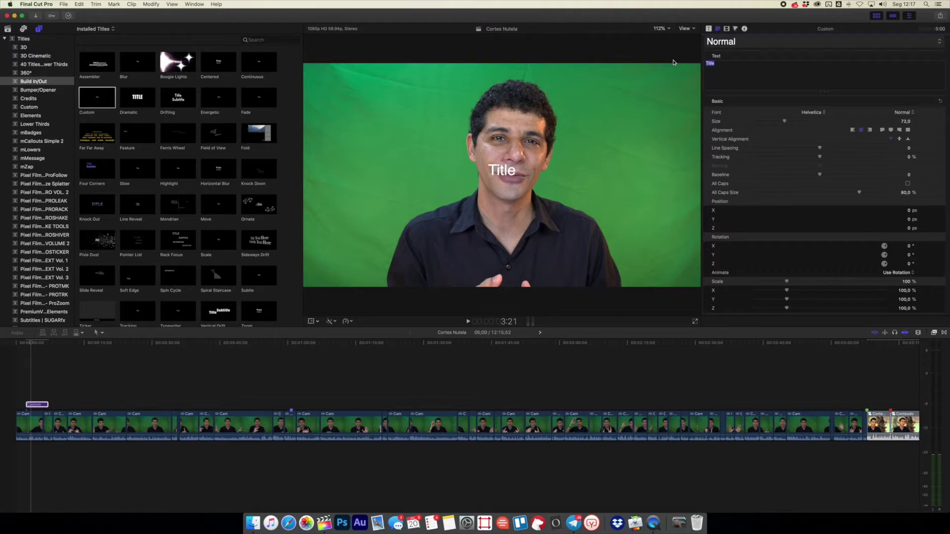
type("Como conve")
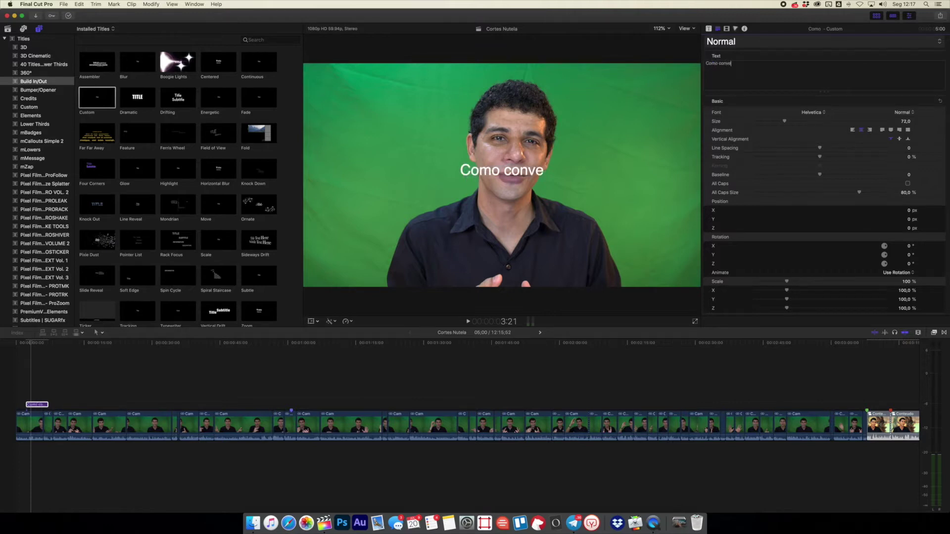
type("ncer ")
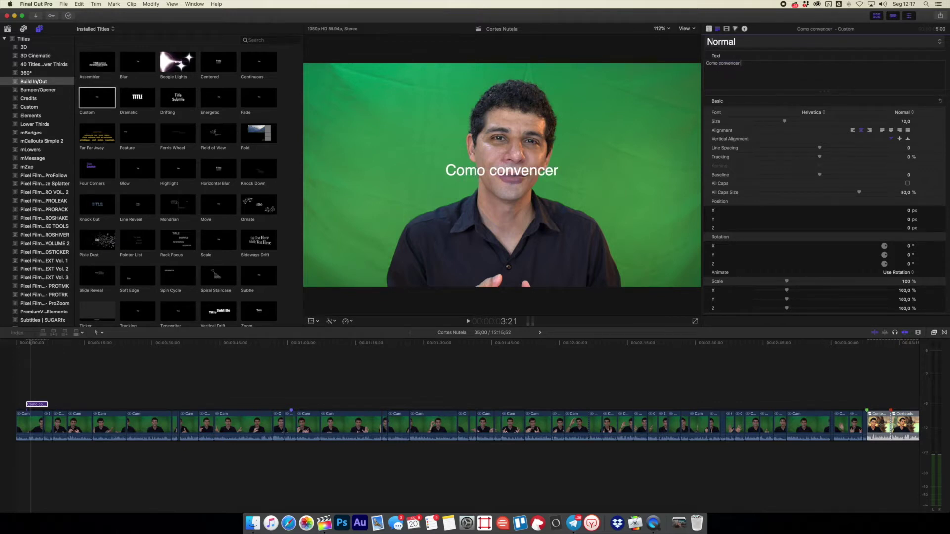
type("30 pessoas a fecha")
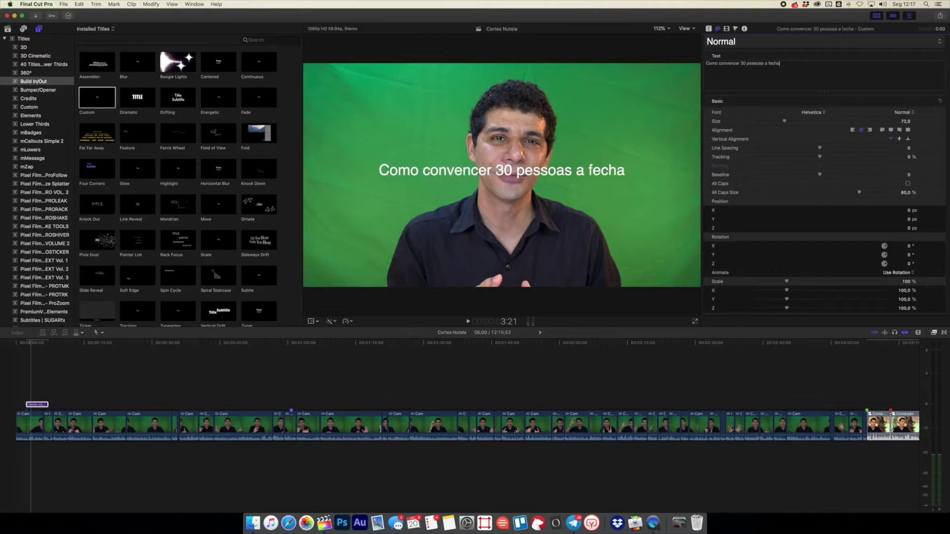
type(" com v")
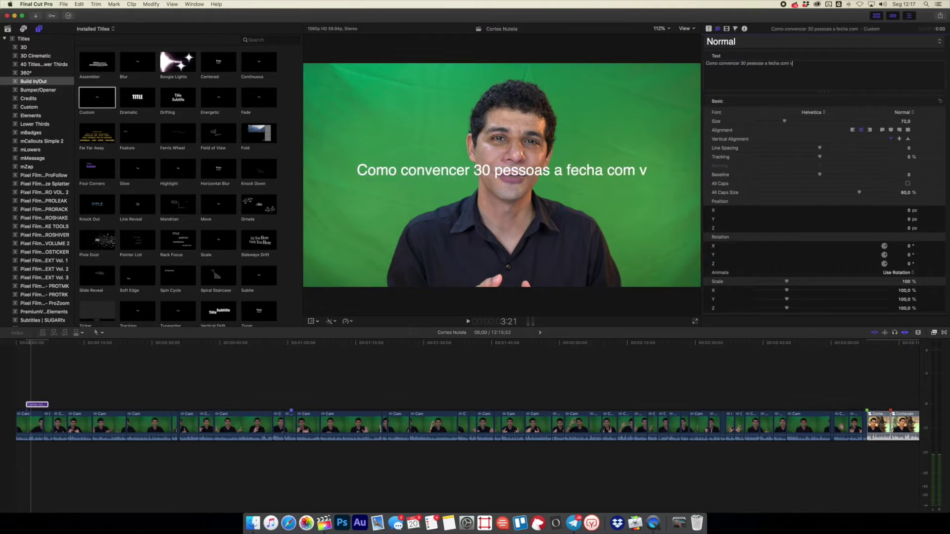
type("ocê sem")
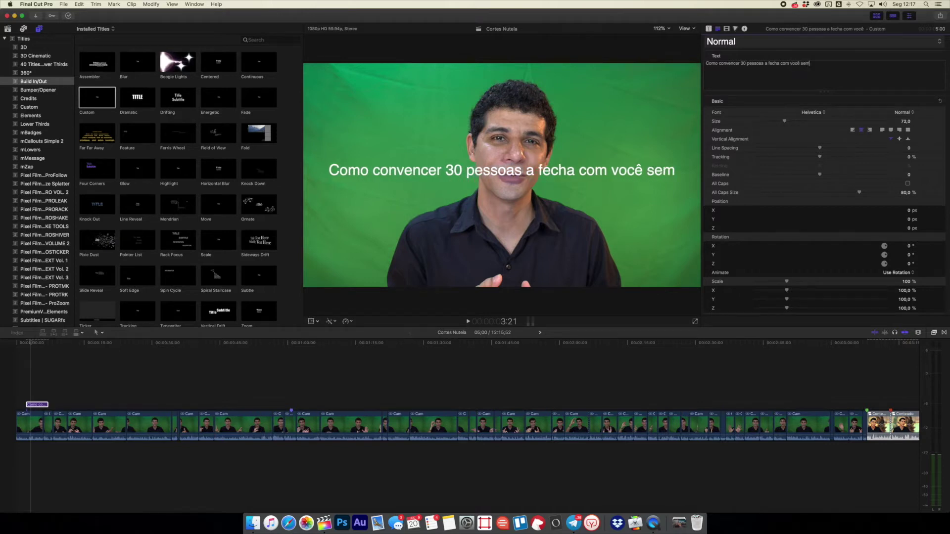
type(" você falar nada")
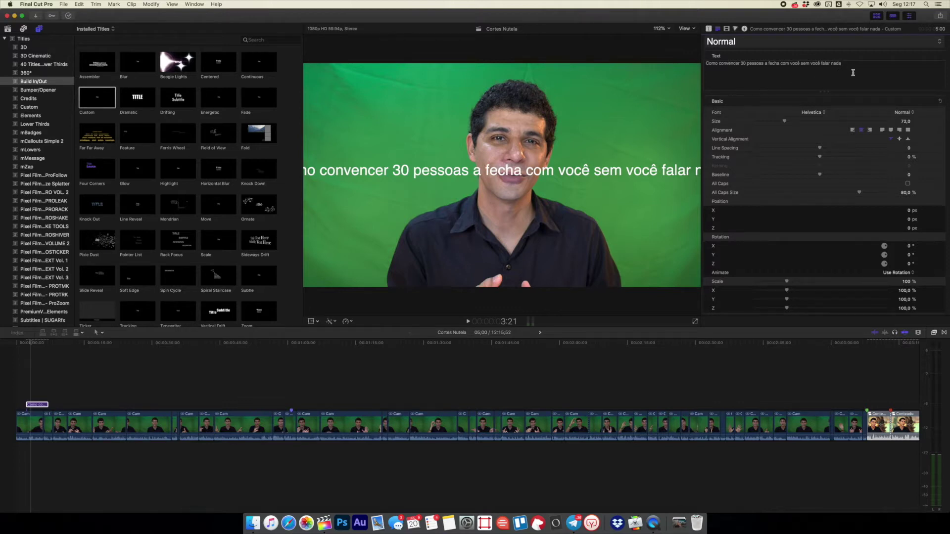
key("super+a")
Duplicate the title just after the original on the timeline and set the copy's text to "Estretaegia matadora pra fechar formatura".
left_click(36, 405)
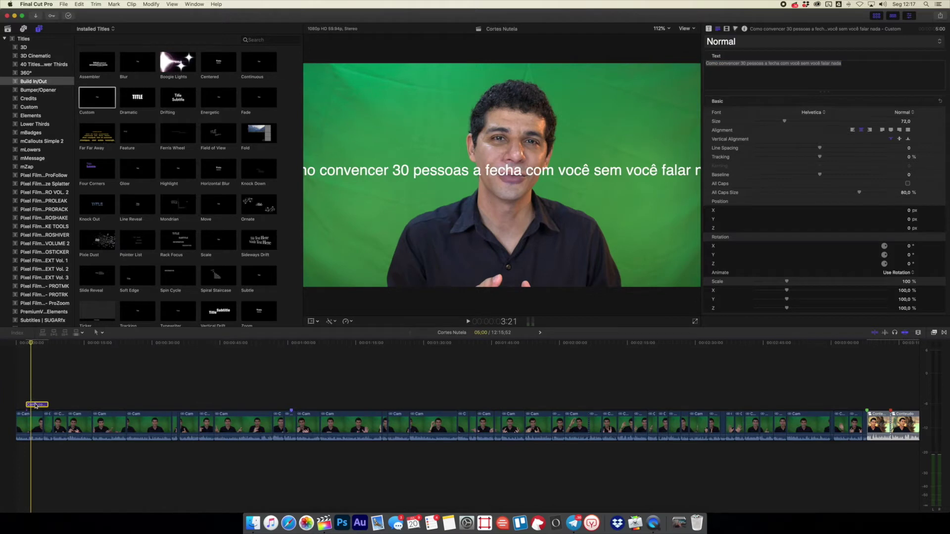
left_click_drag(35, 405, 64, 405)
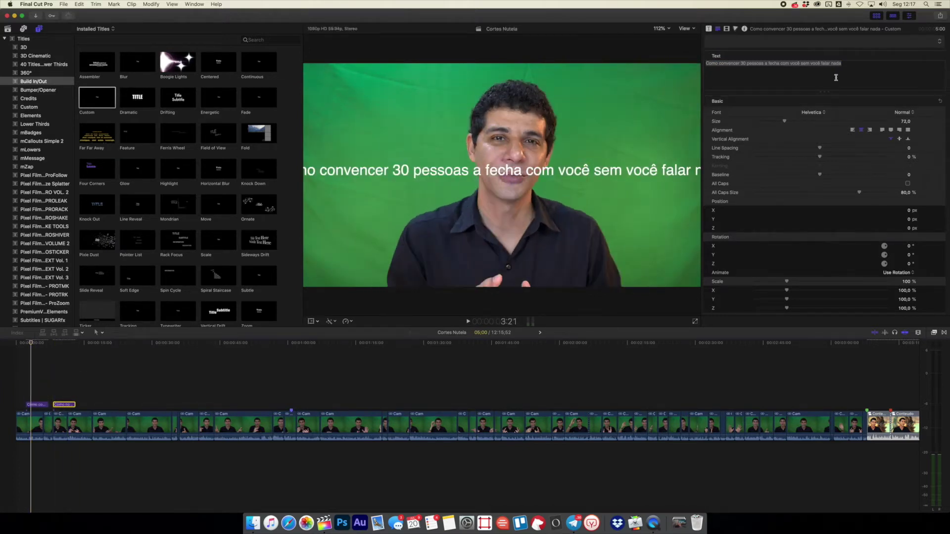
left_click(879, 65)
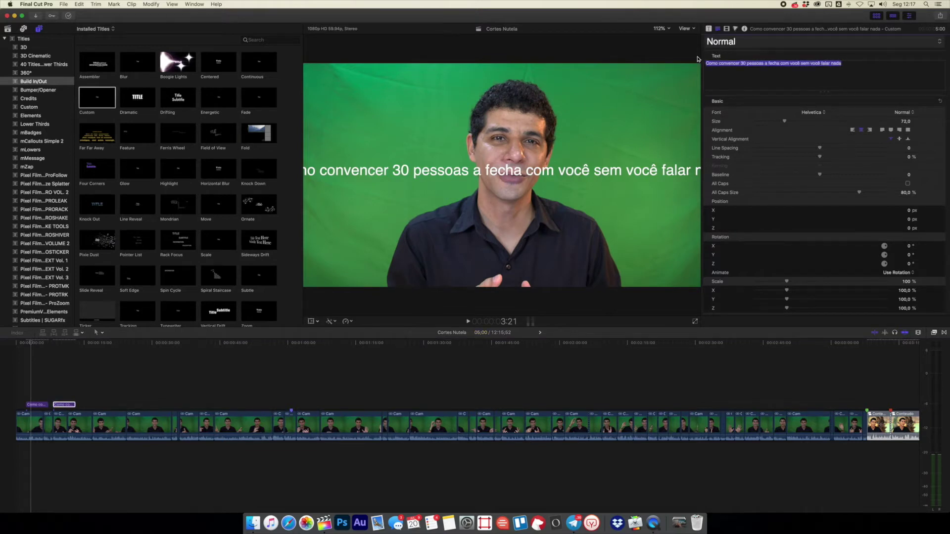
type("Estretegia matadora pra")
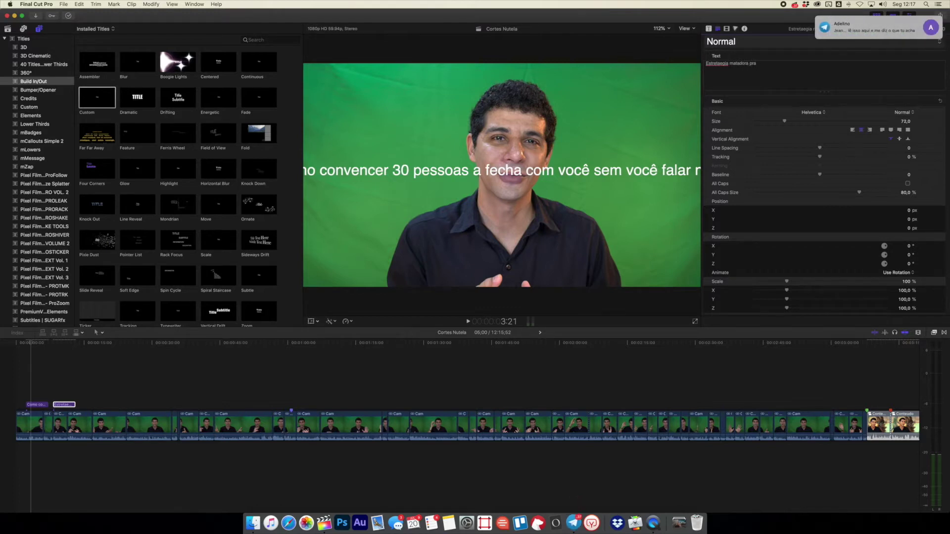
type("fecjar")
type("har")
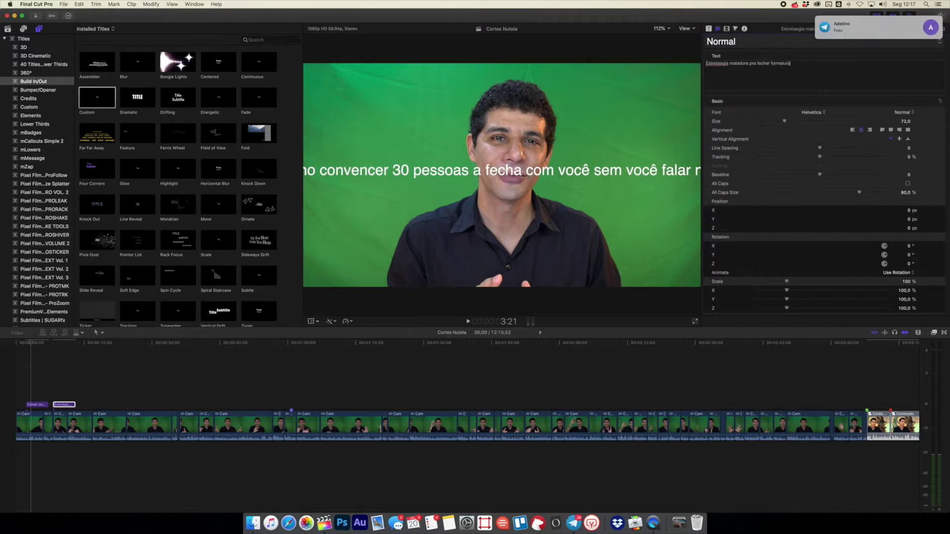
Disable both titles and all Cam clips before about 1:02 in the sequence.
left_click(204, 343)
key("space")
left_click_drag(292, 389, 16, 478)
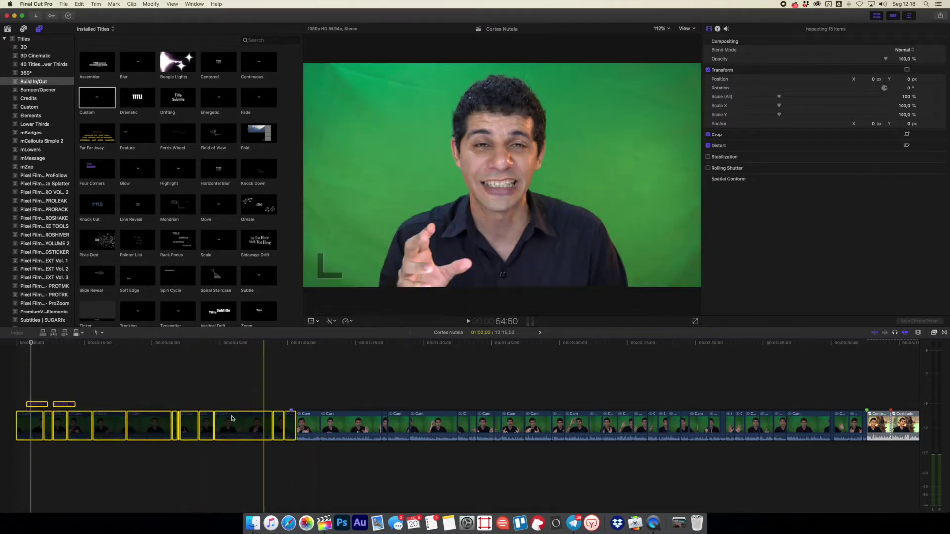
key("v")
left_click(263, 390)
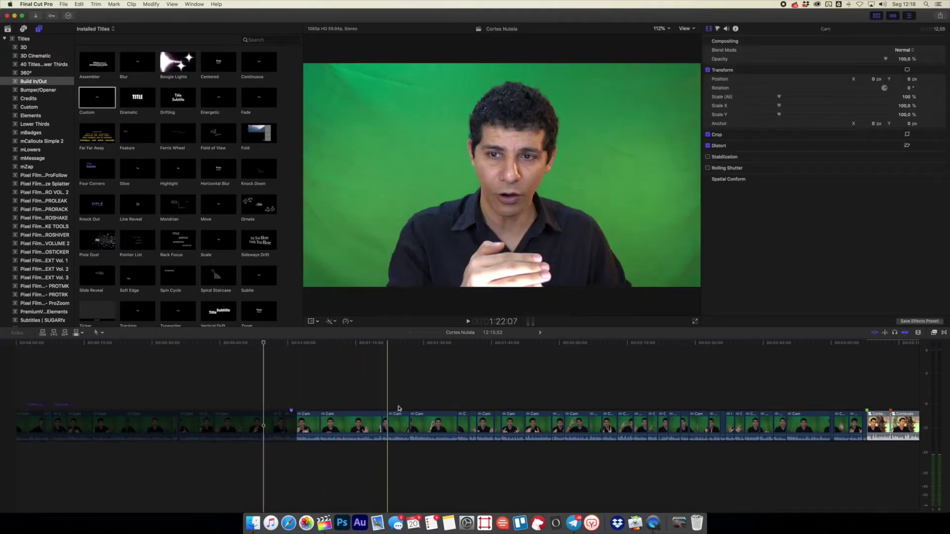
left_click_drag(295, 392, 19, 444)
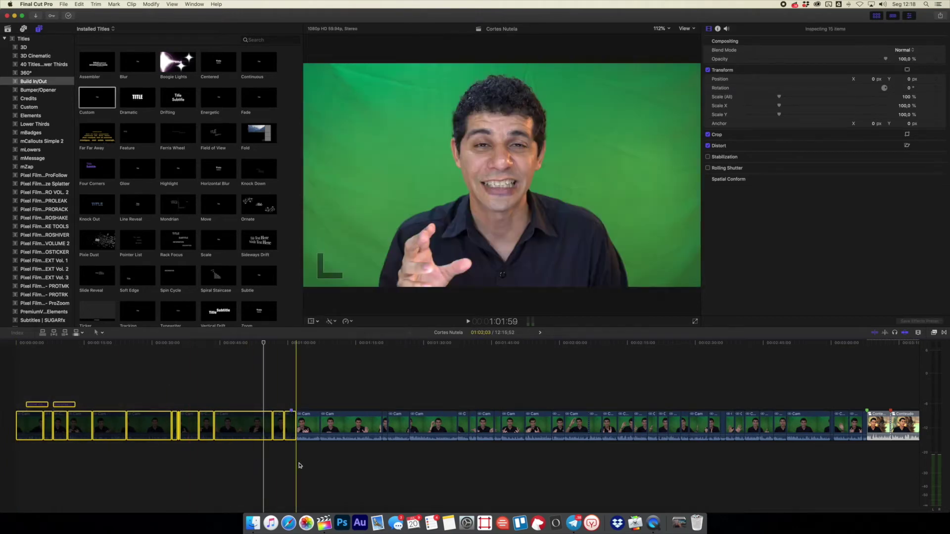
Play the Cam footage from about 1:02 to 1:10 repeatedly to find where the passage can be shortened.
key("space")
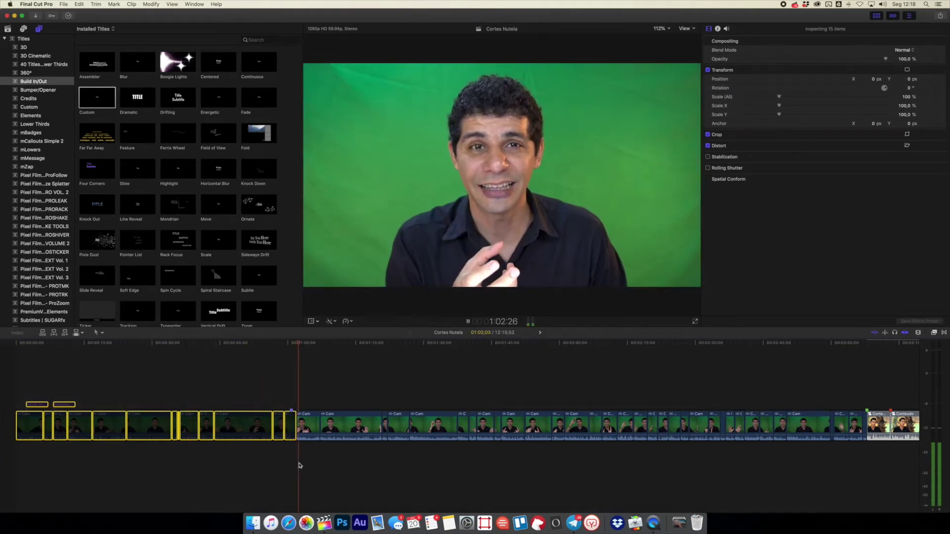
key("space")
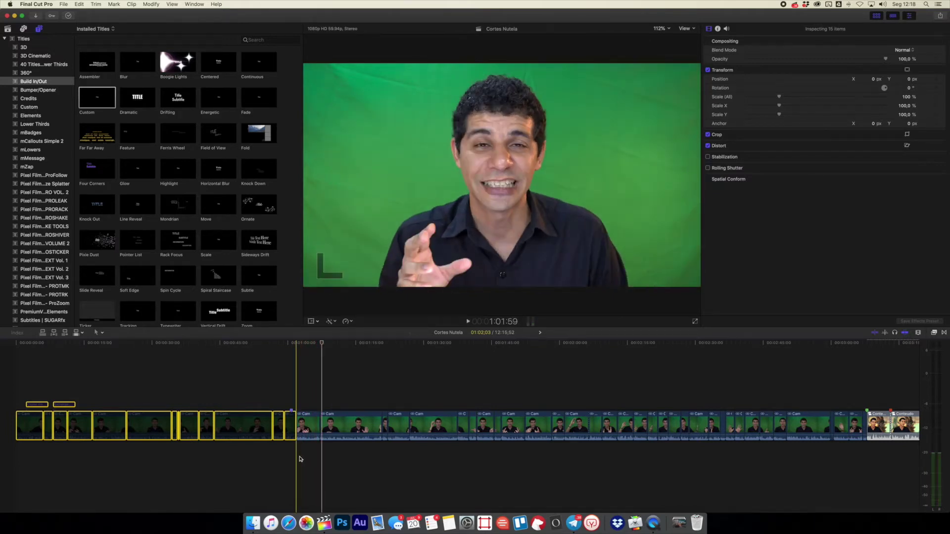
key("super+equal")
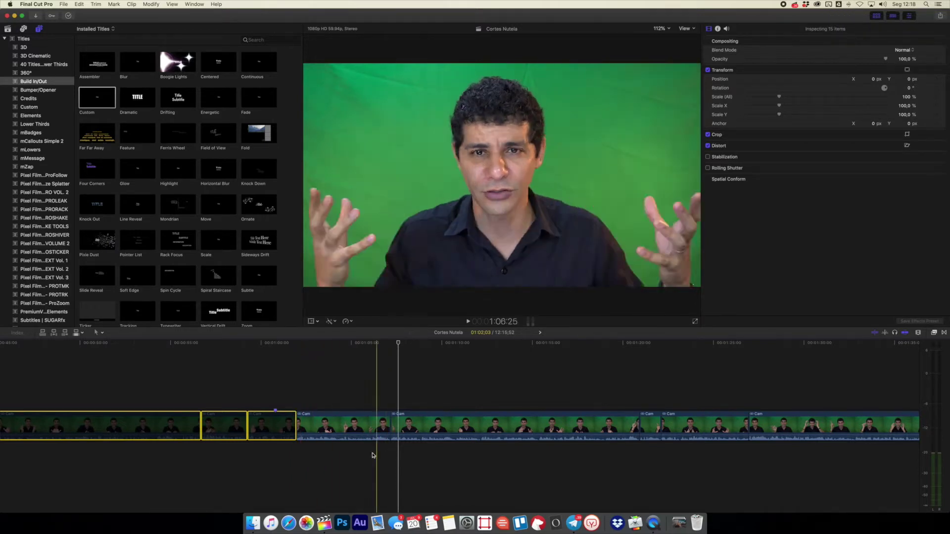
key("space")
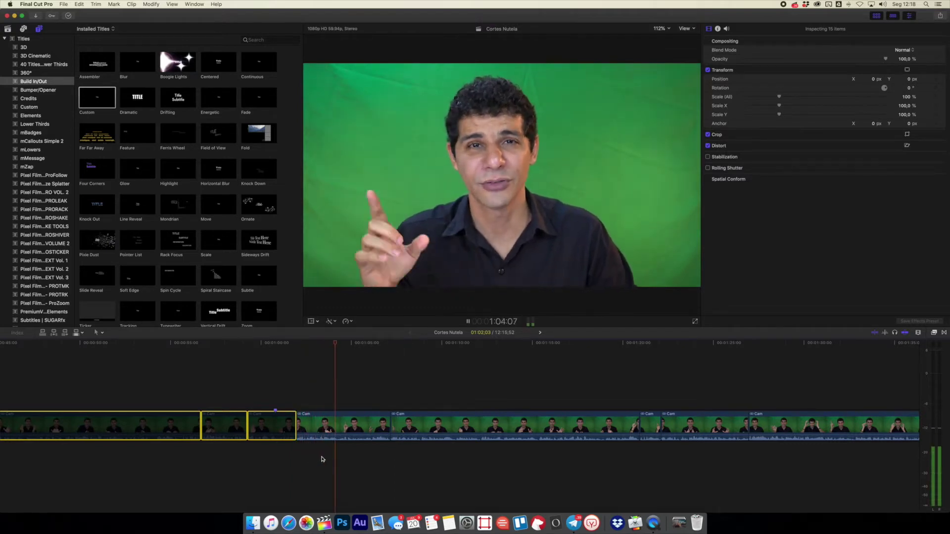
key("space")
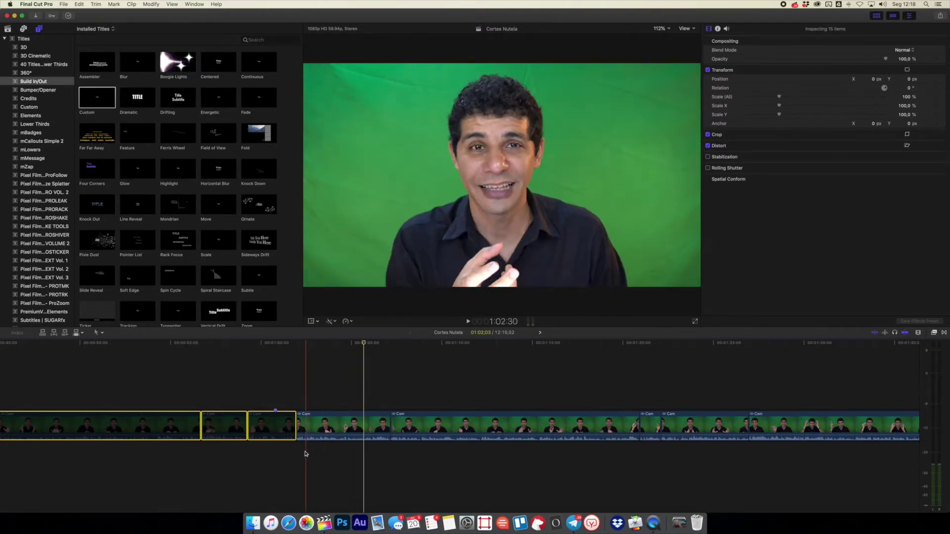
key("space")
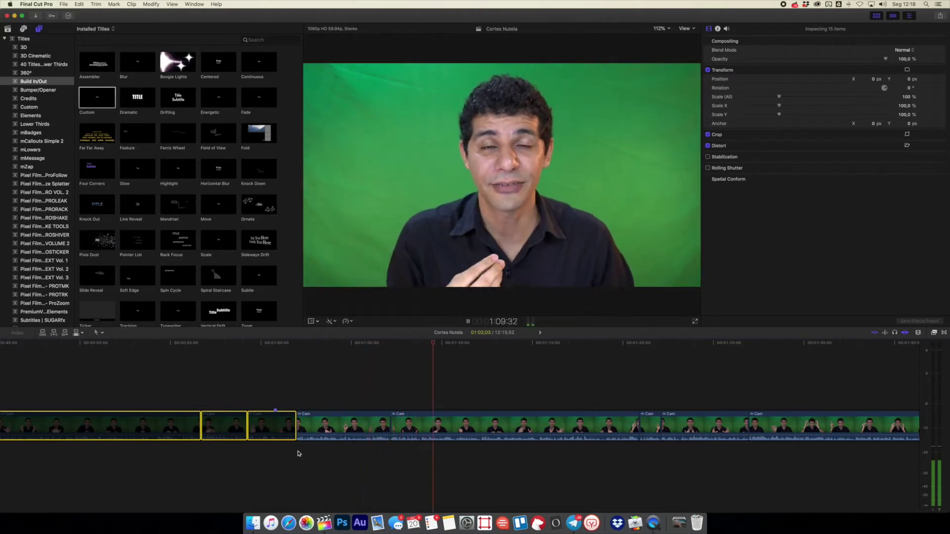
key("space")
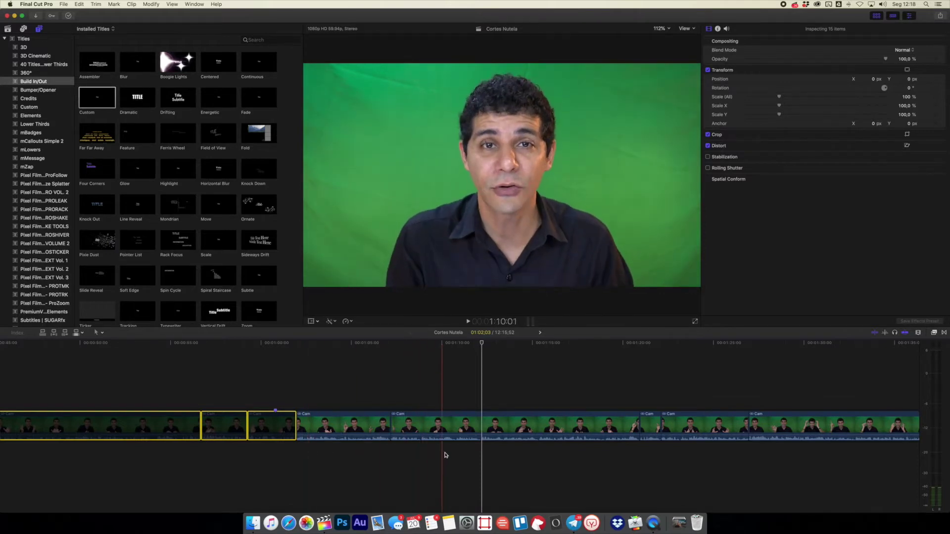
left_click(395, 458)
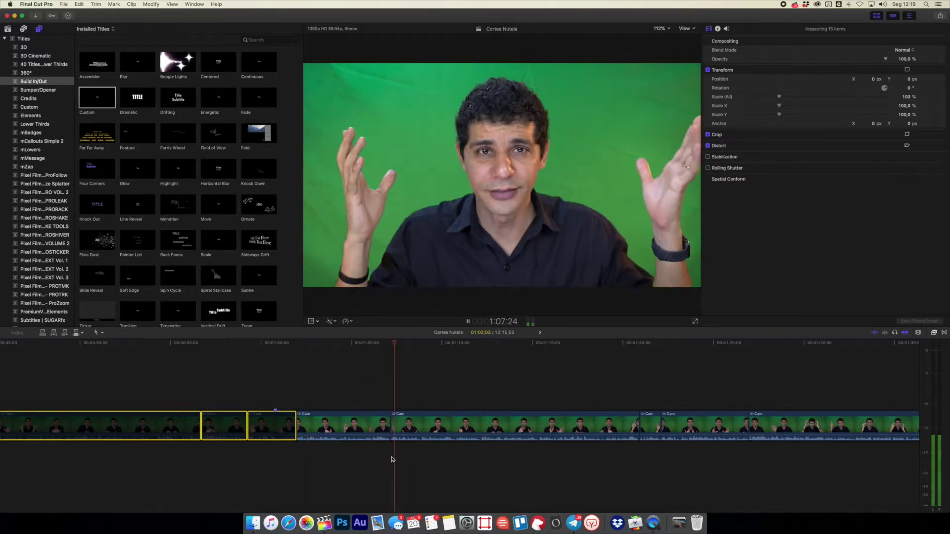
key("space")
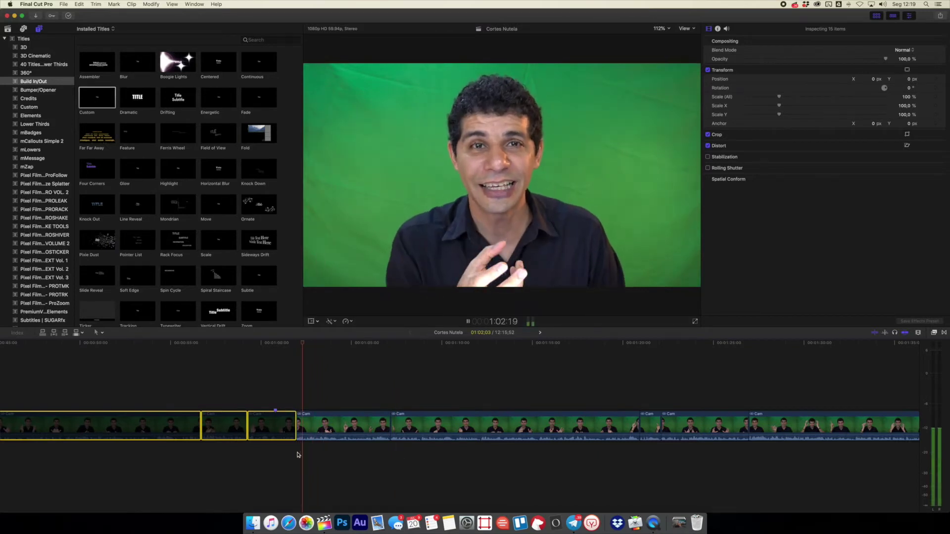
key("space")
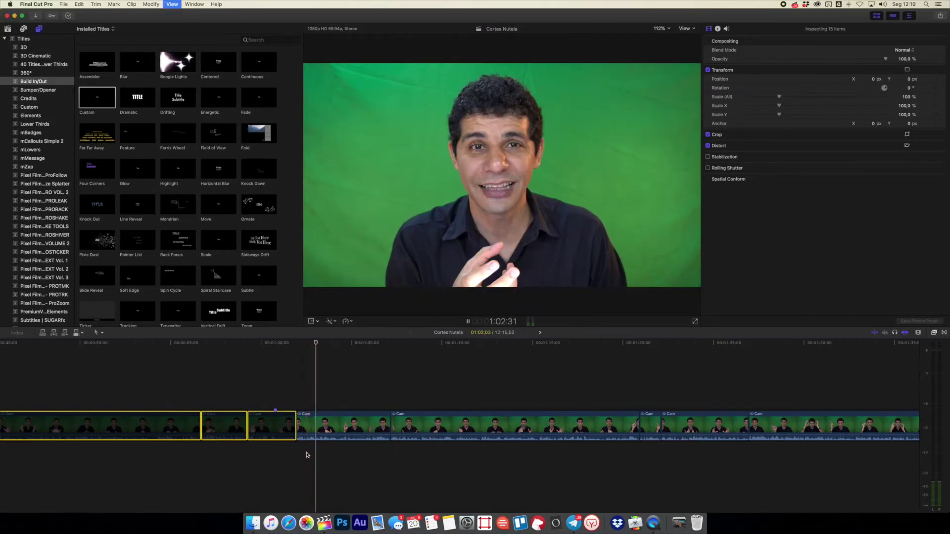
key("space")
left_click(300, 453)
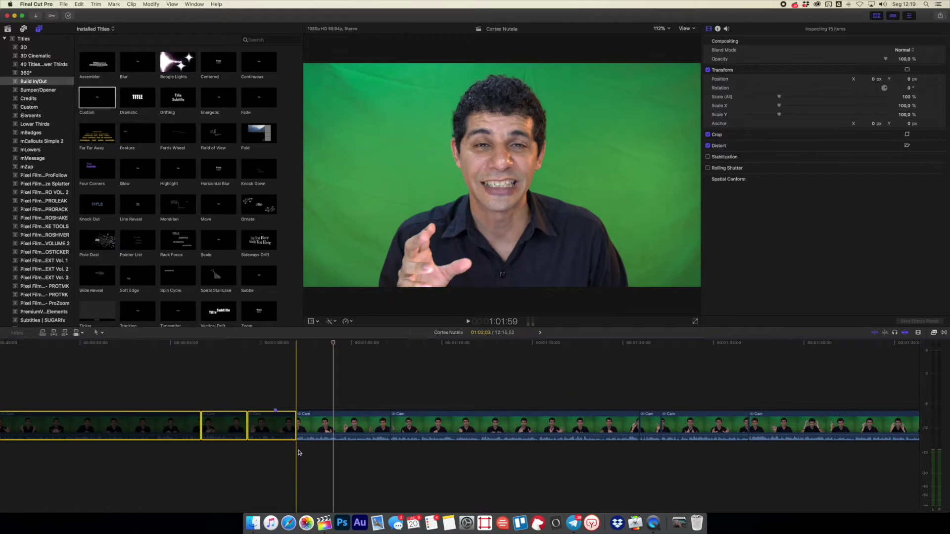
Split the Cam footage at about 1:02:54 and 1:08:50 and delete the section between the cuts.
key("space")
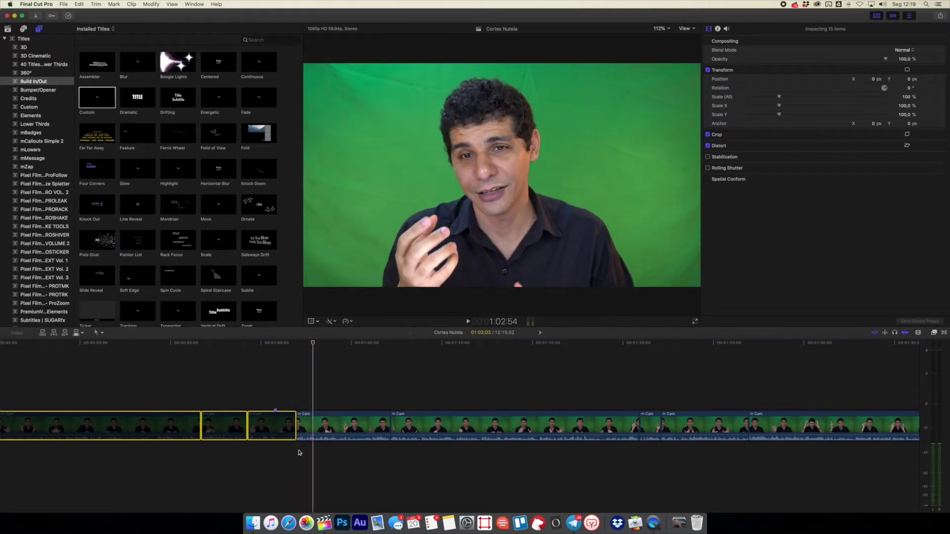
key("space")
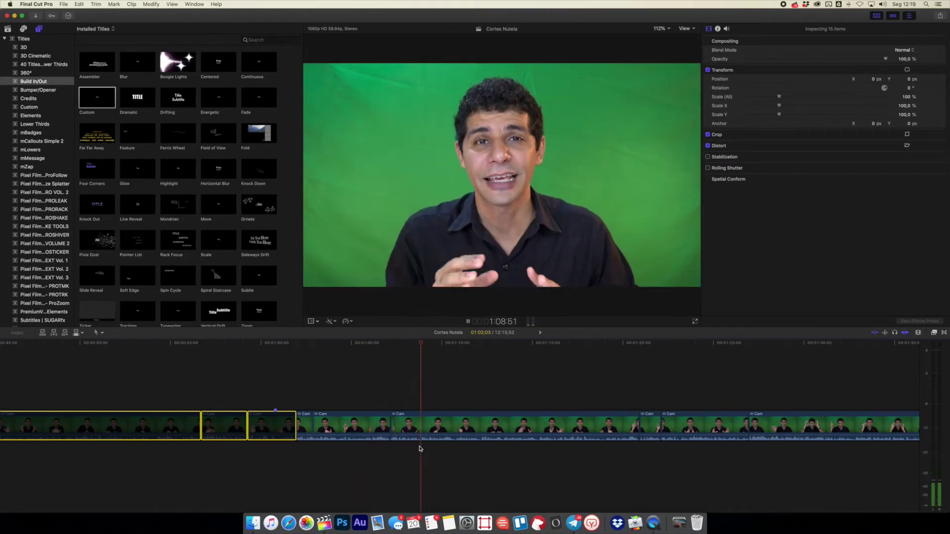
key("space")
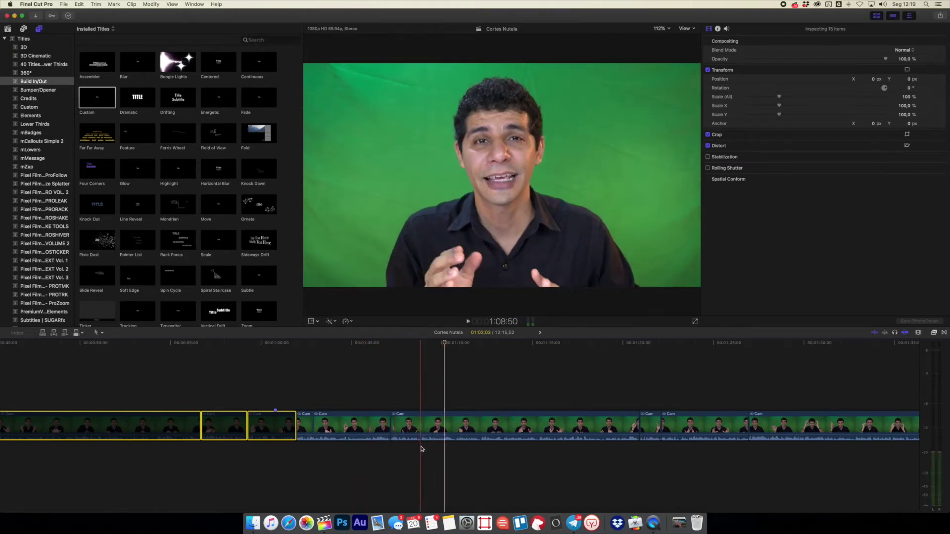
left_click_drag(409, 462, 378, 416)
key("Delete")
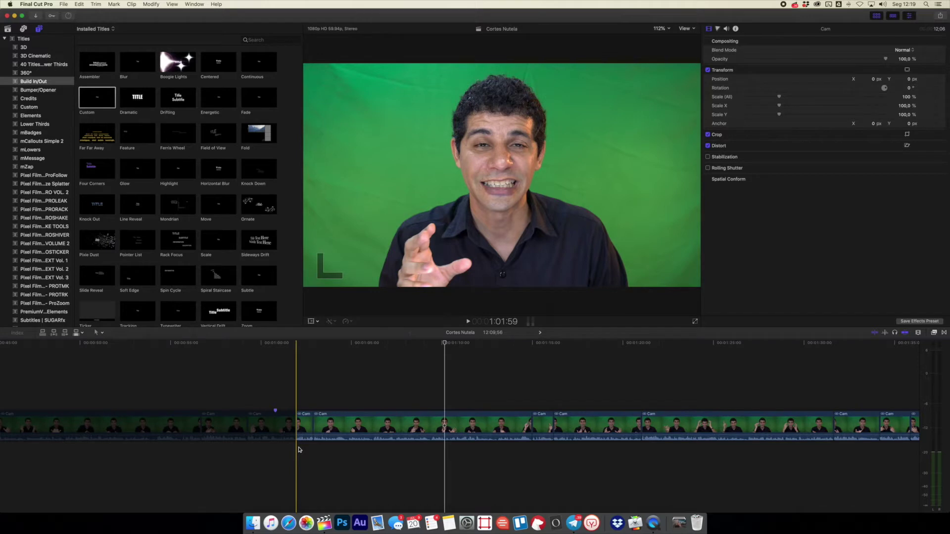
Play the Cam footage from about 1:02 onward to check how the new join flows.
key("space")
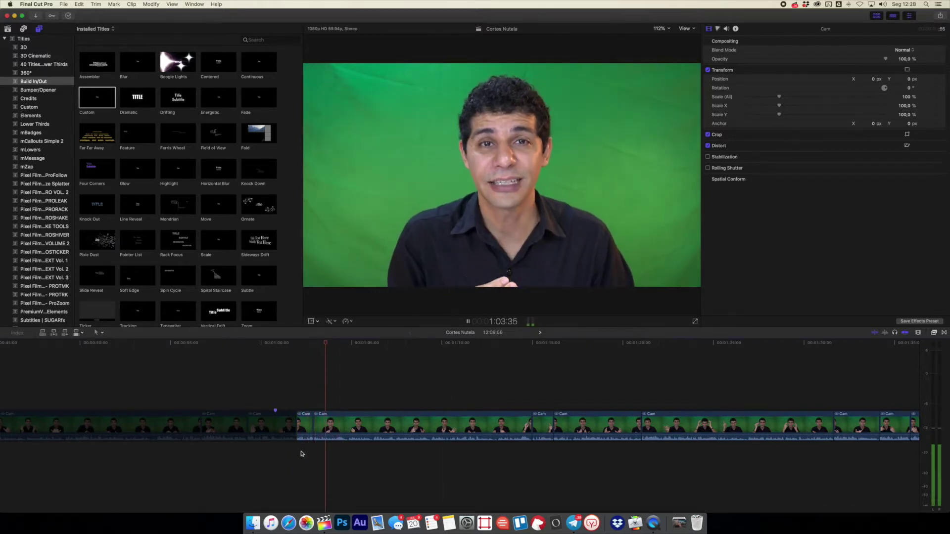
key("space")
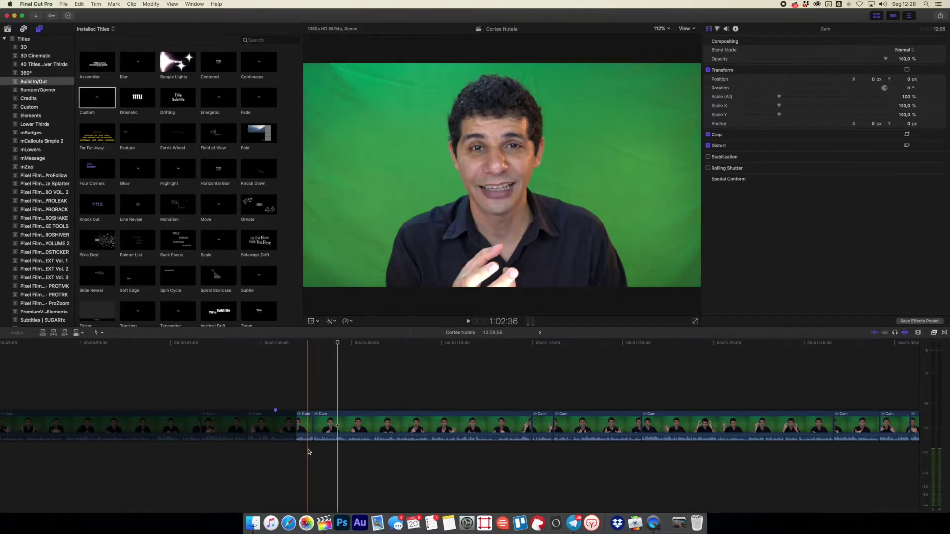
key("space")
key("space")
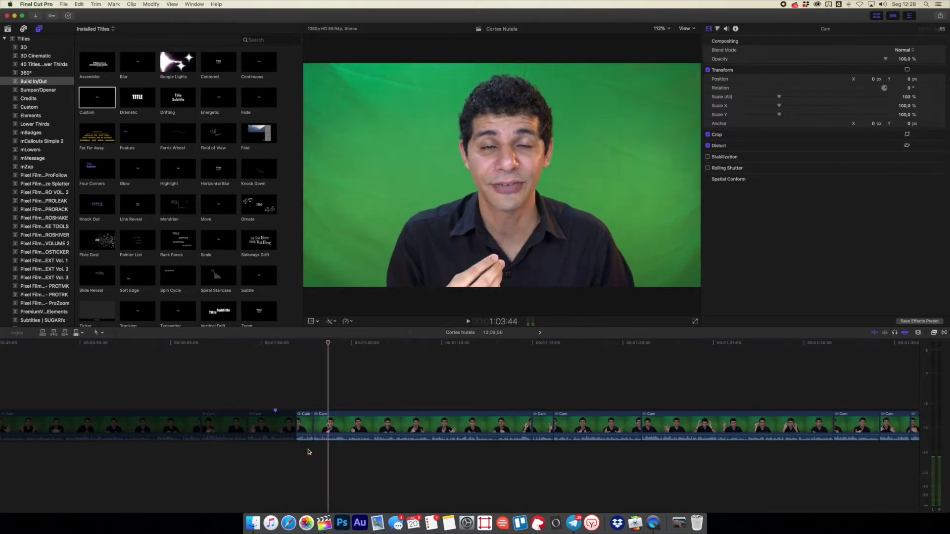
key("space")
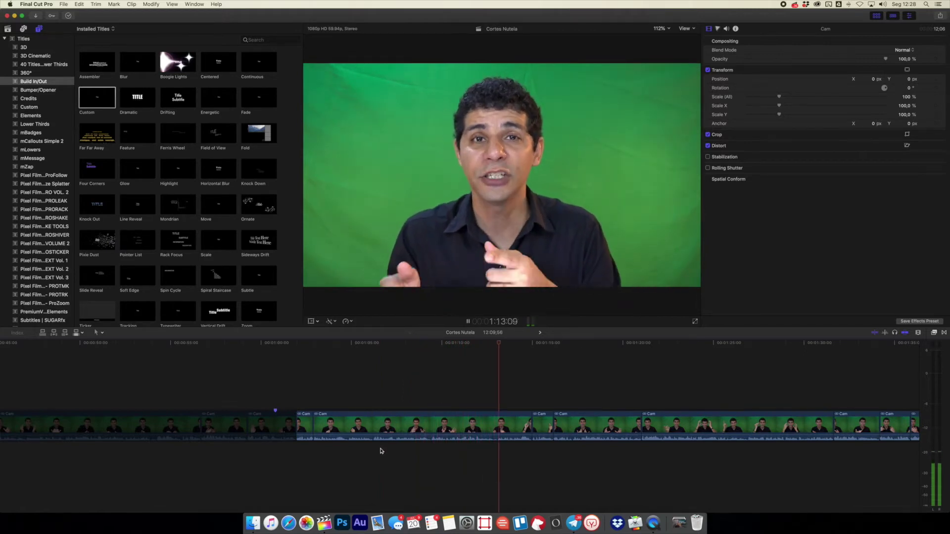
Play the Cam footage around 1:13 to 1:29, split it at about 1:25:18 and 1:26:30, and delete the section between the cuts.
scroll(485, 455, "right", 5)
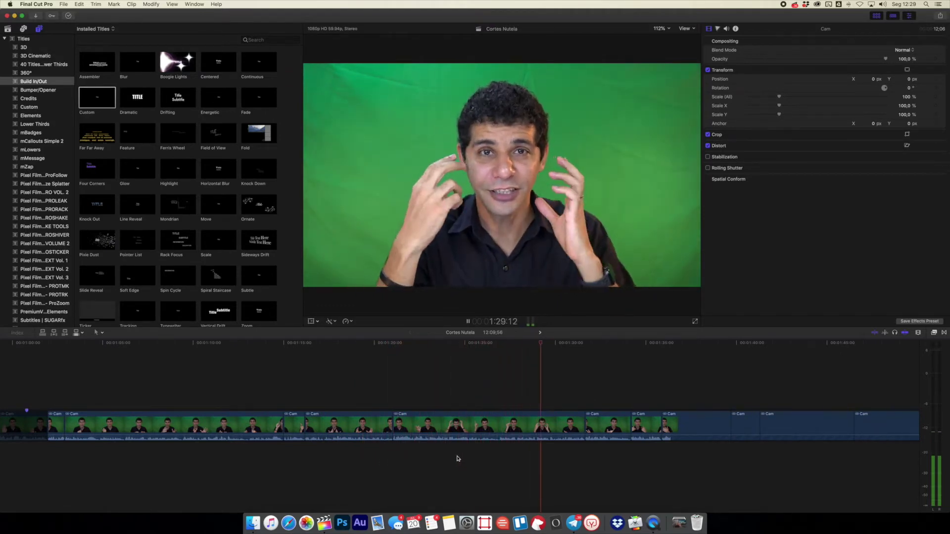
key("space")
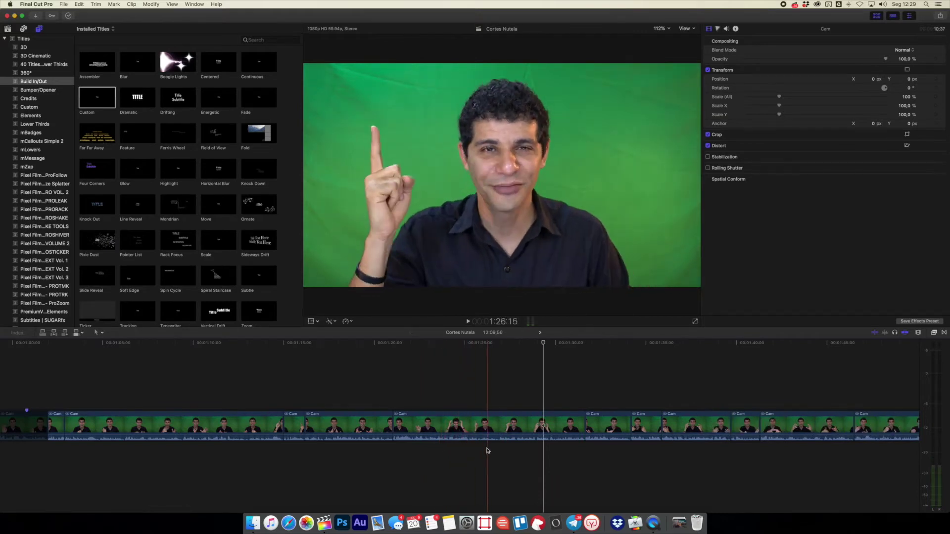
key("space")
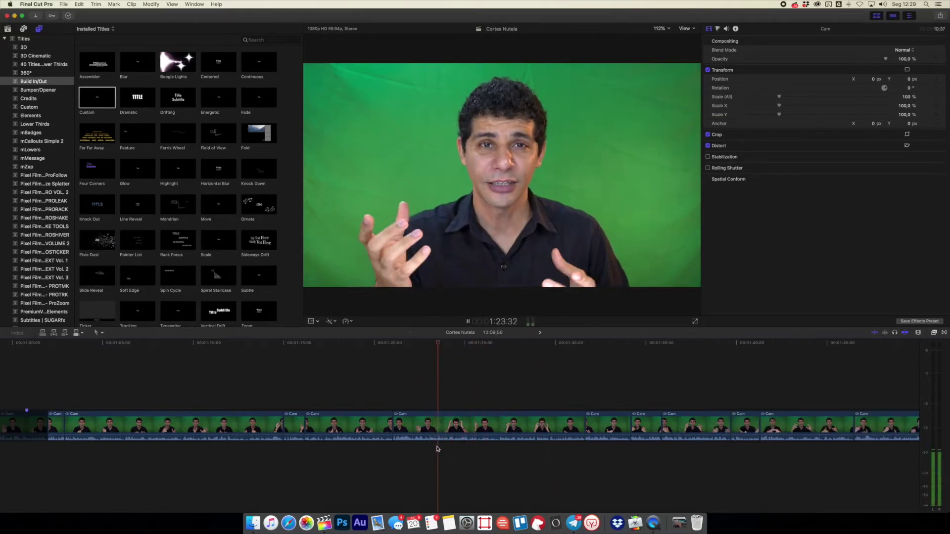
key("space")
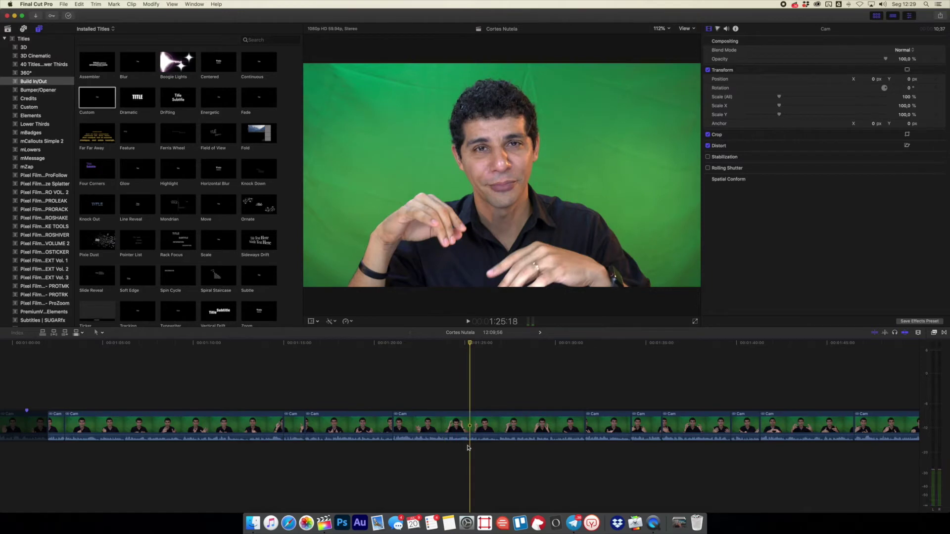
key("space")
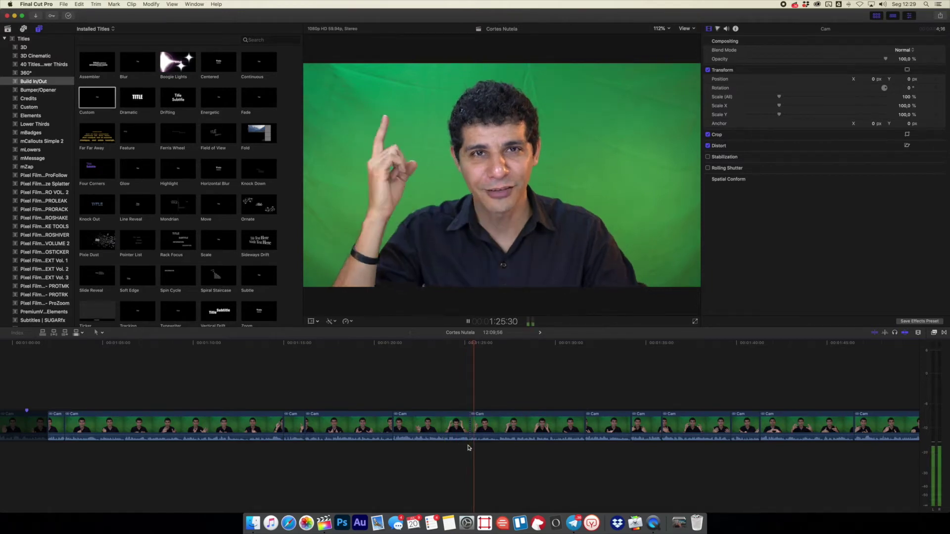
key("space")
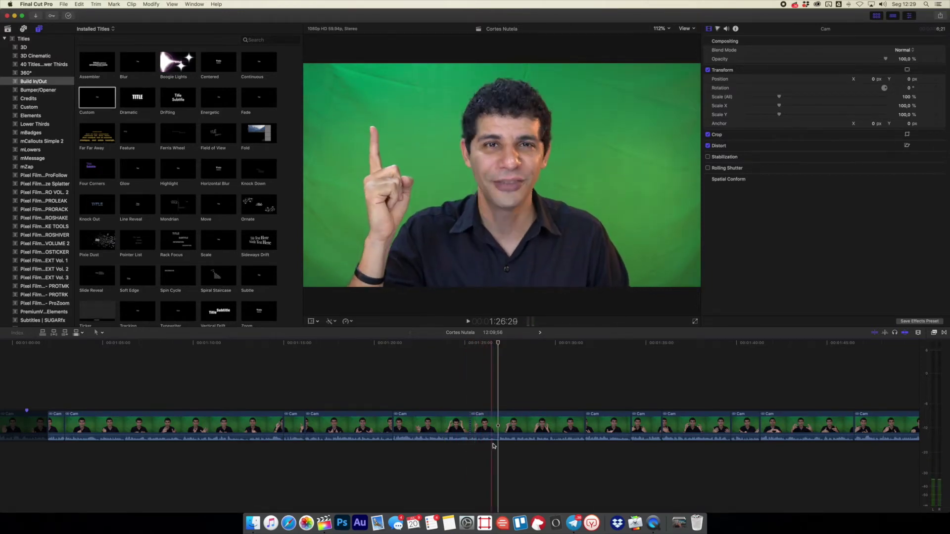
key("Delete")
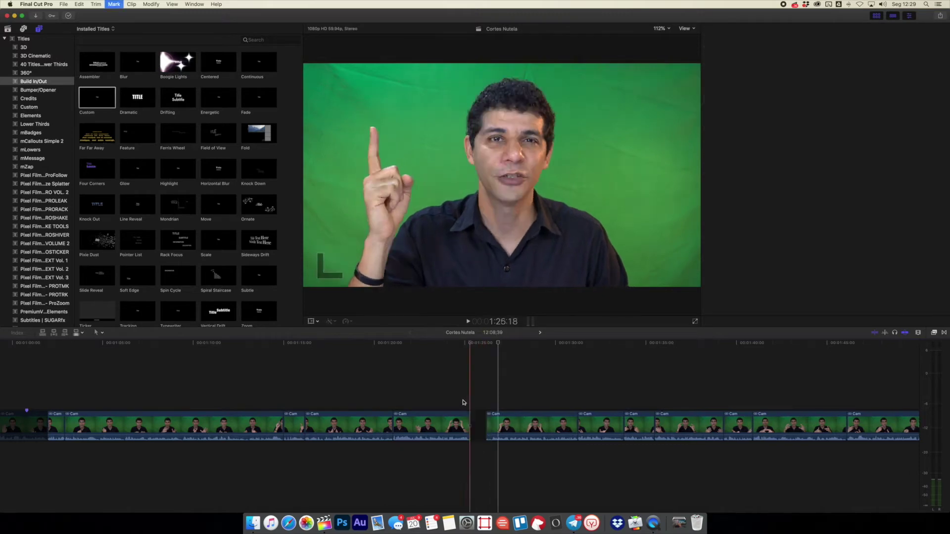
Play across the new join at about 1:25 and trim the start of the Cam clip following it by about 26 frames.
key("space")
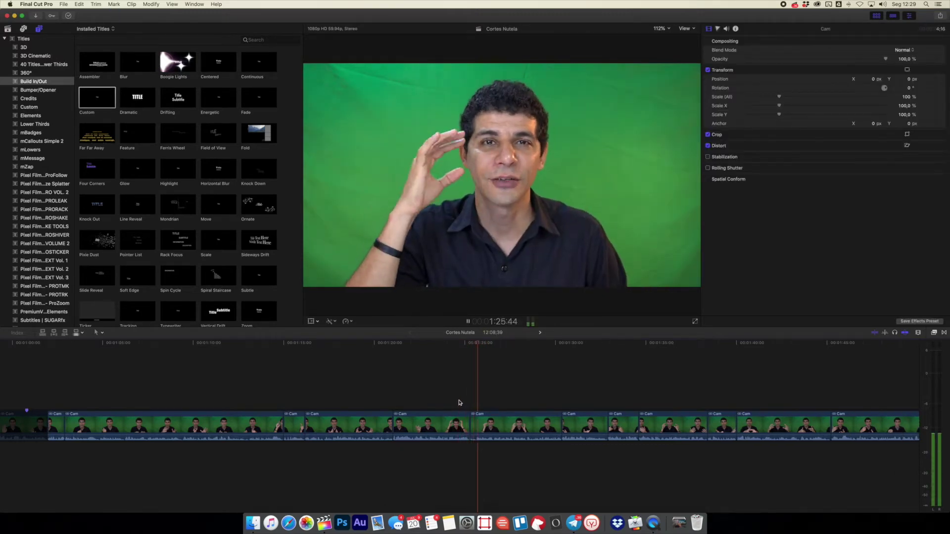
key("space")
key("super+equal")
key("super+equal")
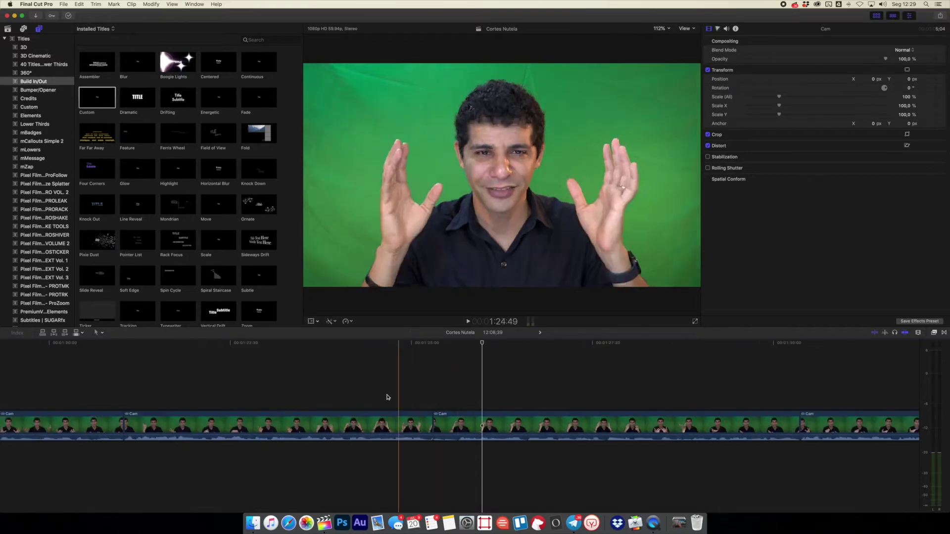
left_click(316, 387)
key("space")
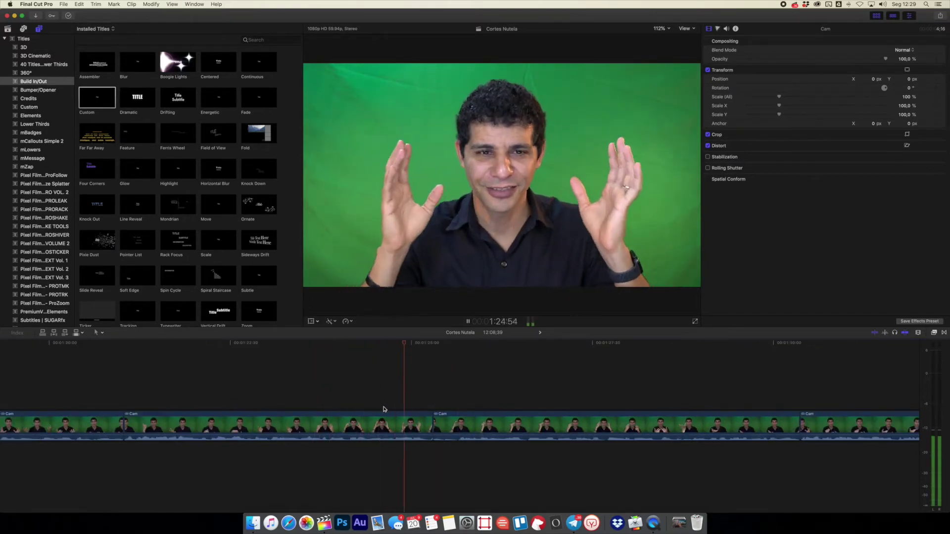
key("space")
left_click_drag(431, 422, 450, 423)
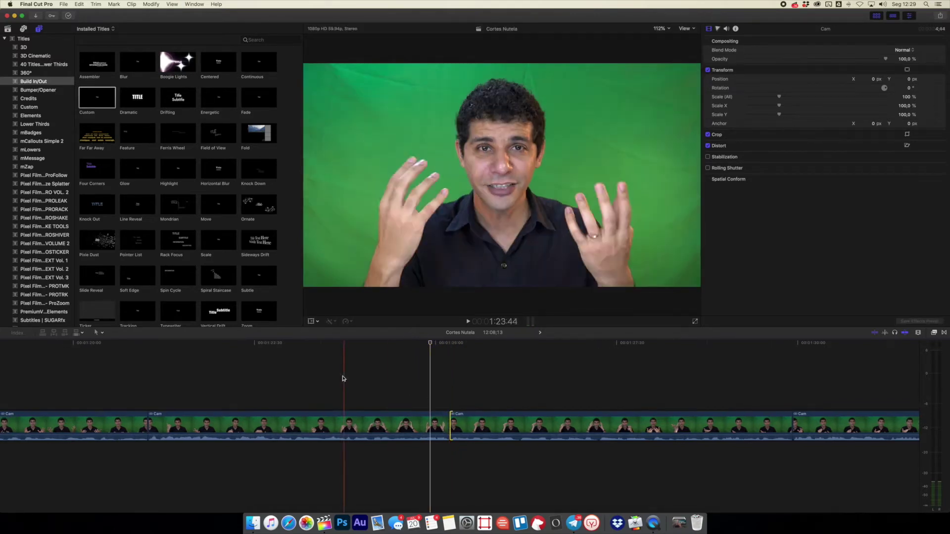
Play the Cam footage from about 1:23 to 1:41 to check the trimmed join and the clips that follow.
key("space")
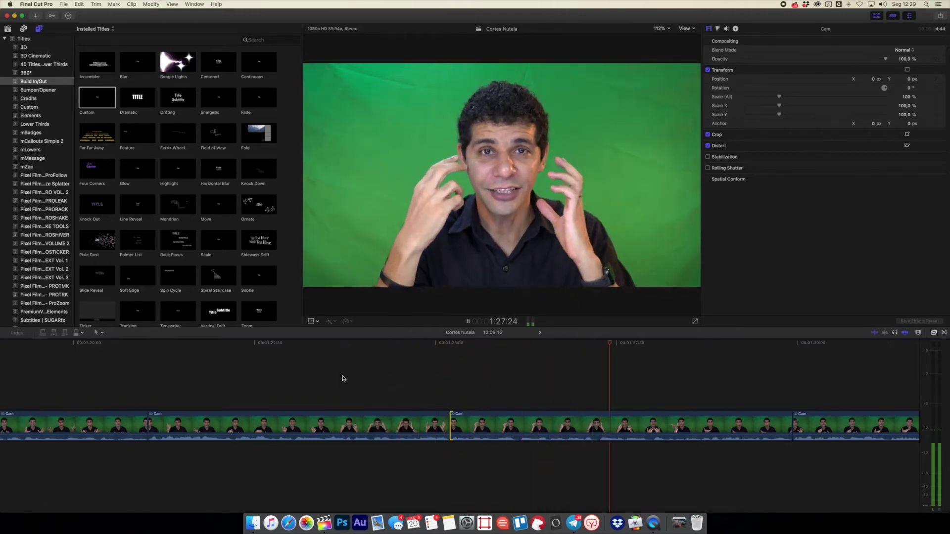
key("super+minus")
key("super+minus")
key("space")
scroll(344, 379, "right", 5)
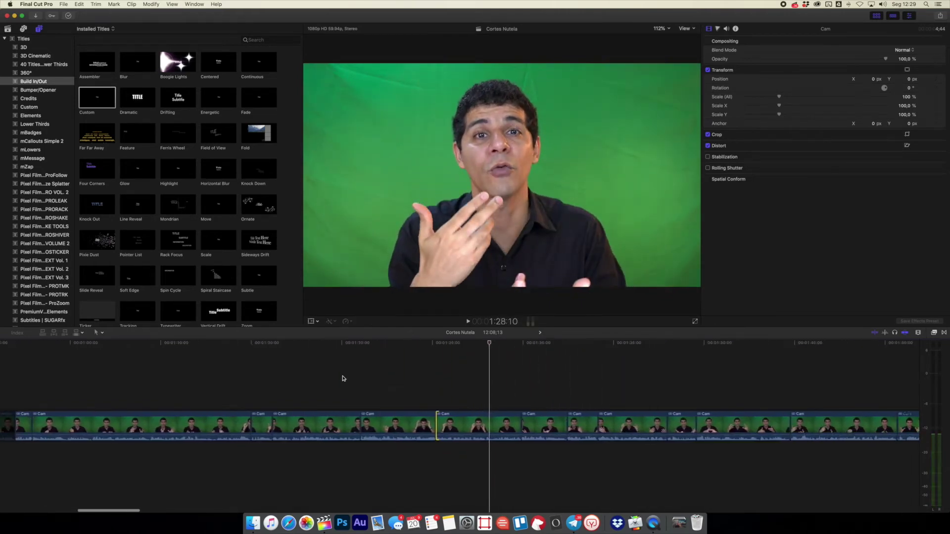
key("space")
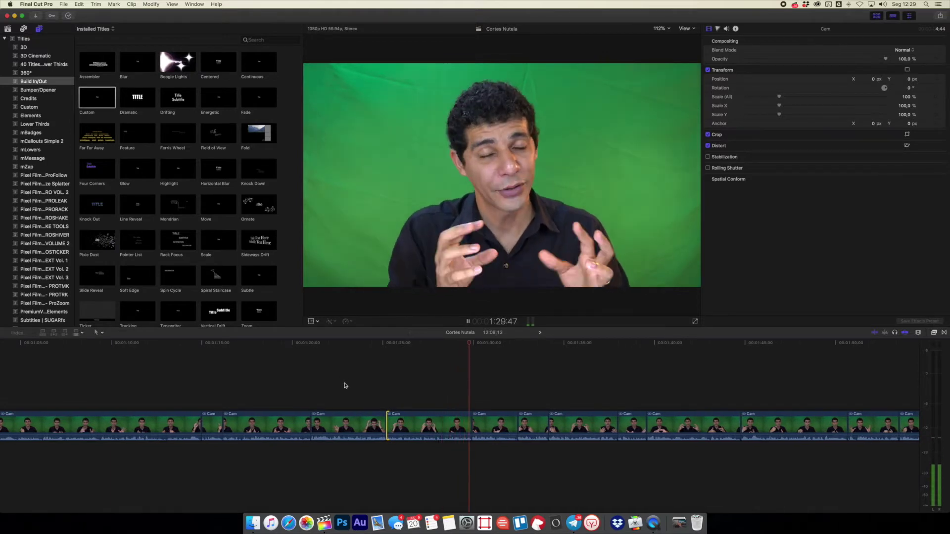
scroll(415, 386, "right", 8)
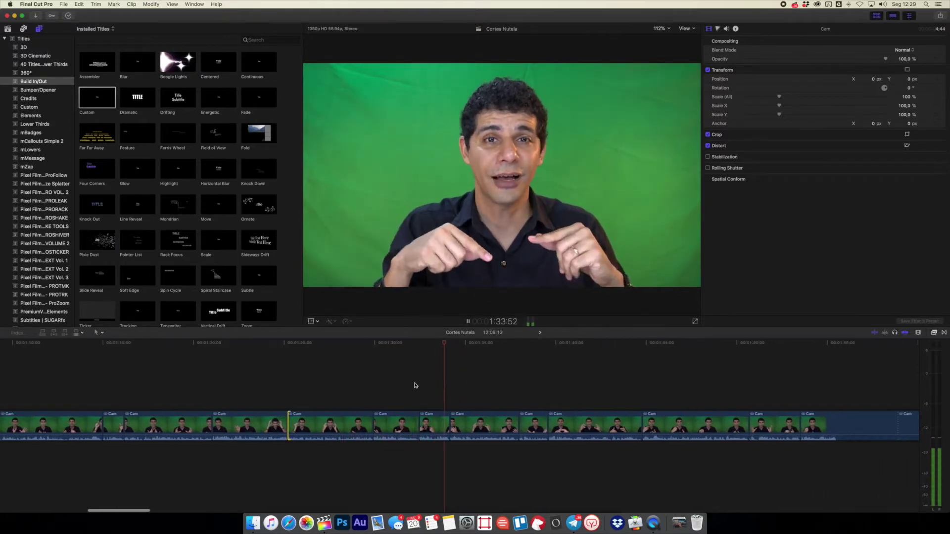
scroll(415, 385, "right", 1)
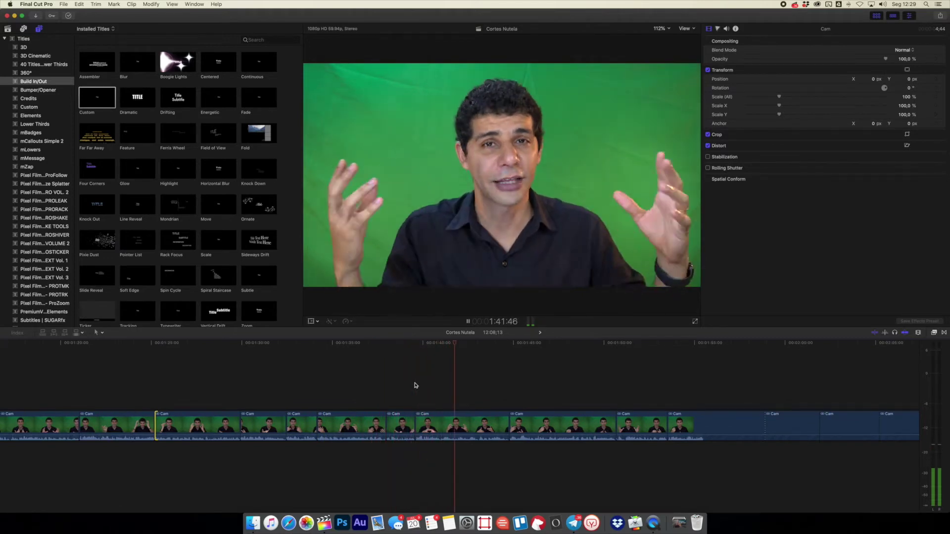
key("space")
Move all enabled Cam clips from about 1:02 onward above the disabled originals at the sequence start and create a storyline from them.
key("shift+z")
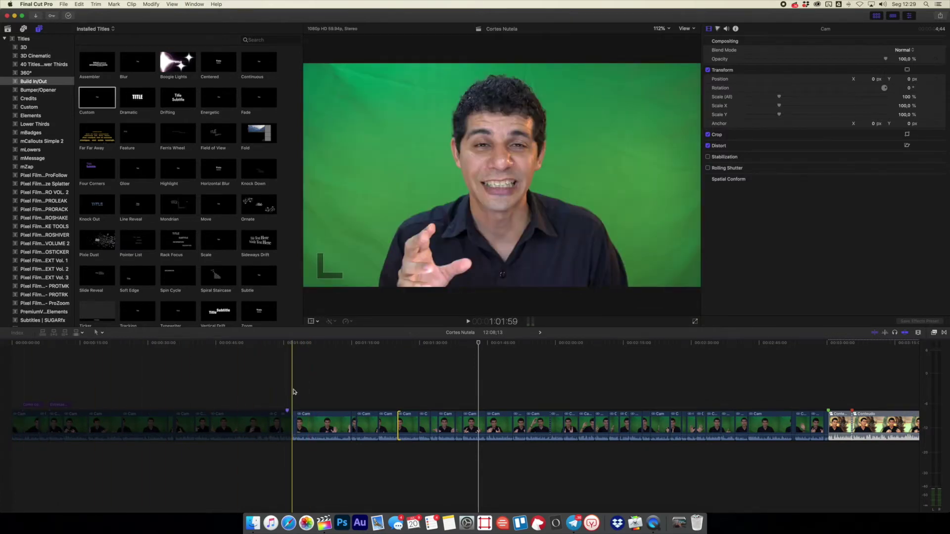
left_click_drag(294, 397, 824, 453)
left_click_drag(297, 418, 12, 372)
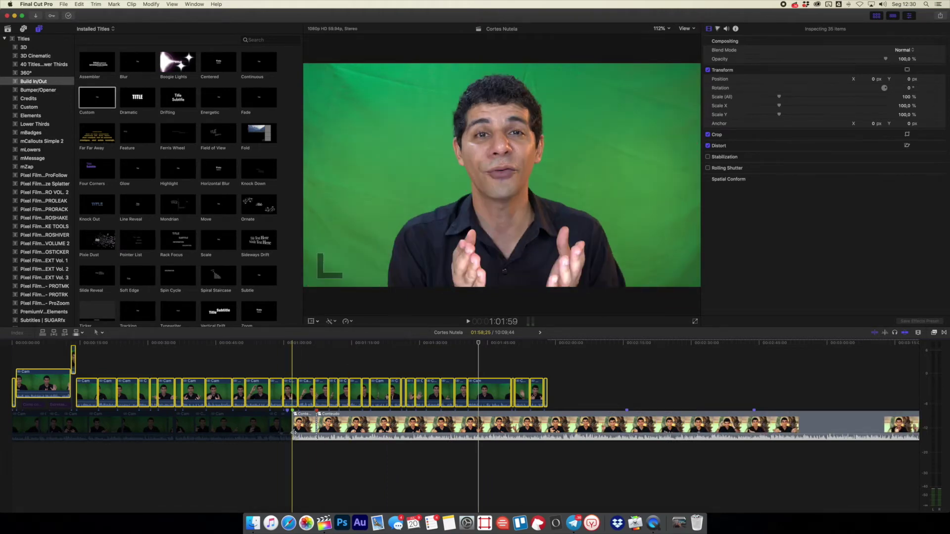
right_click(108, 392)
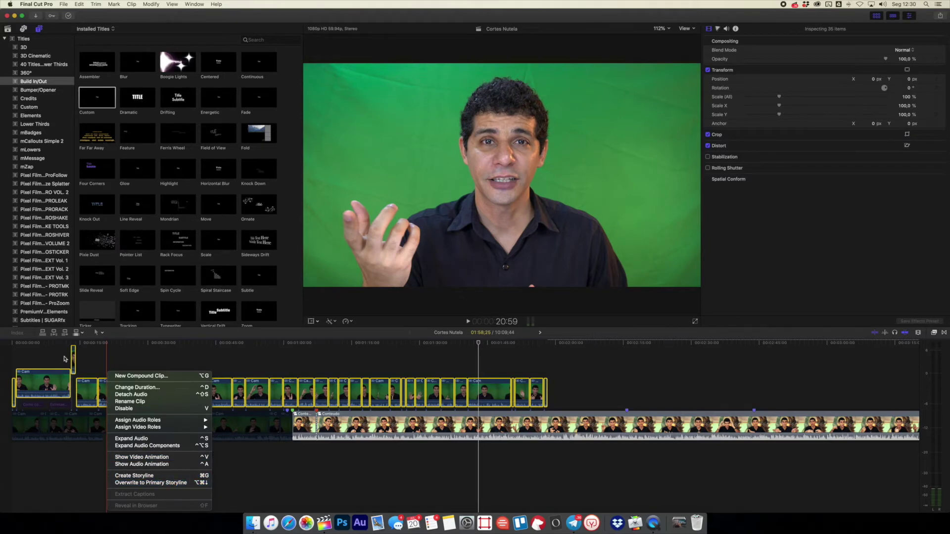
left_click(168, 477)
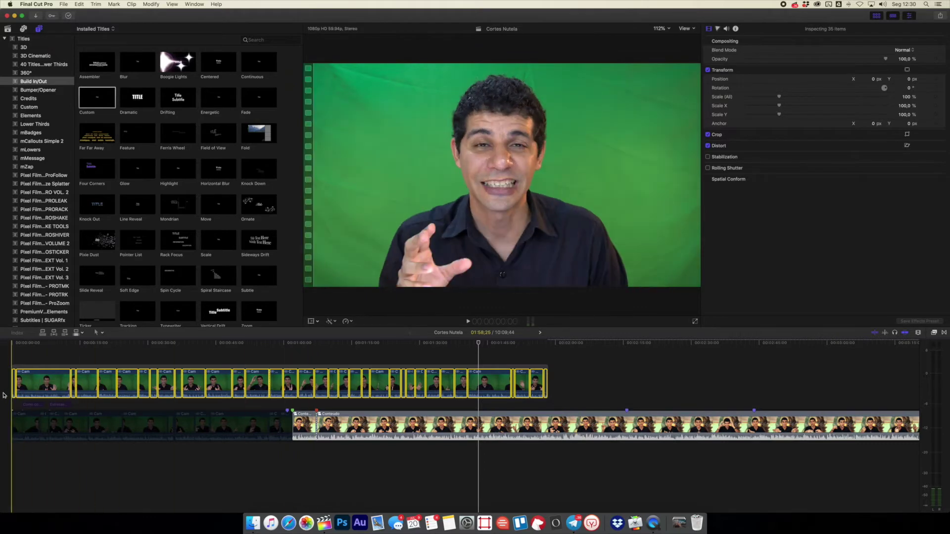
Examine the Cam storyline against the disabled originals below it and play the opening of the sequence.
key("super+equal")
key("super+equal")
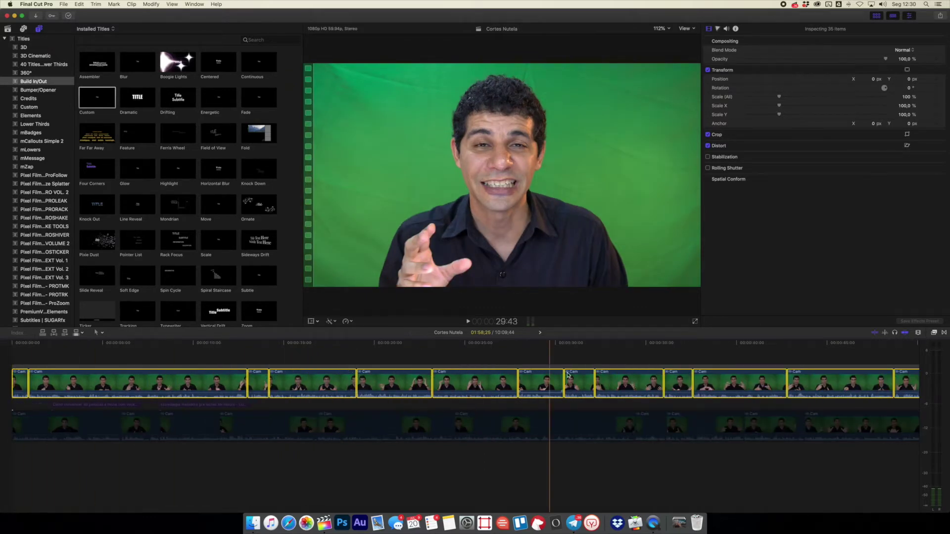
scroll(695, 358, "right", 10)
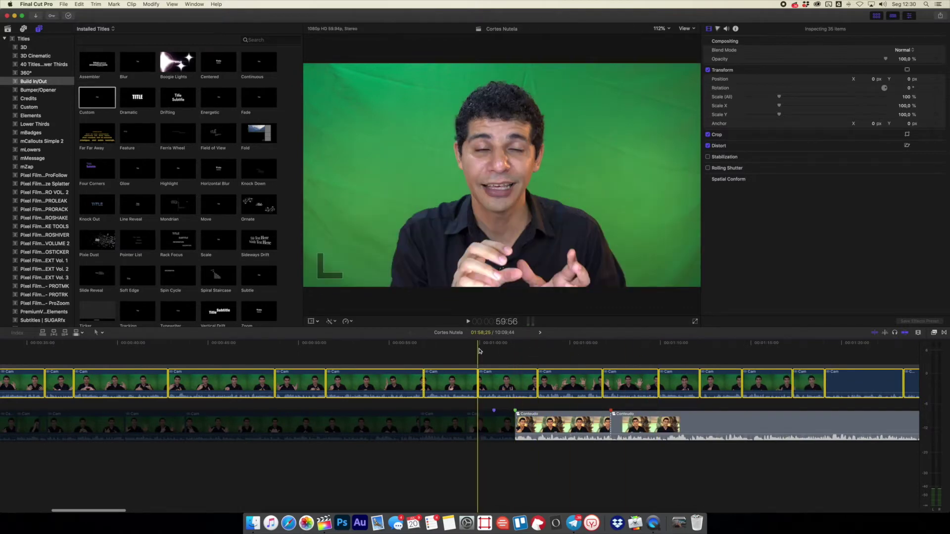
key("shift+z")
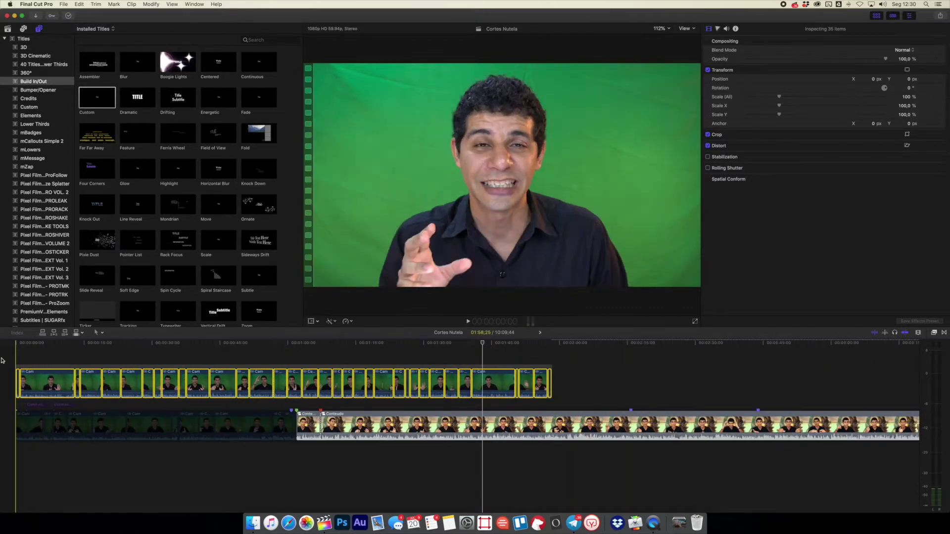
key("space")
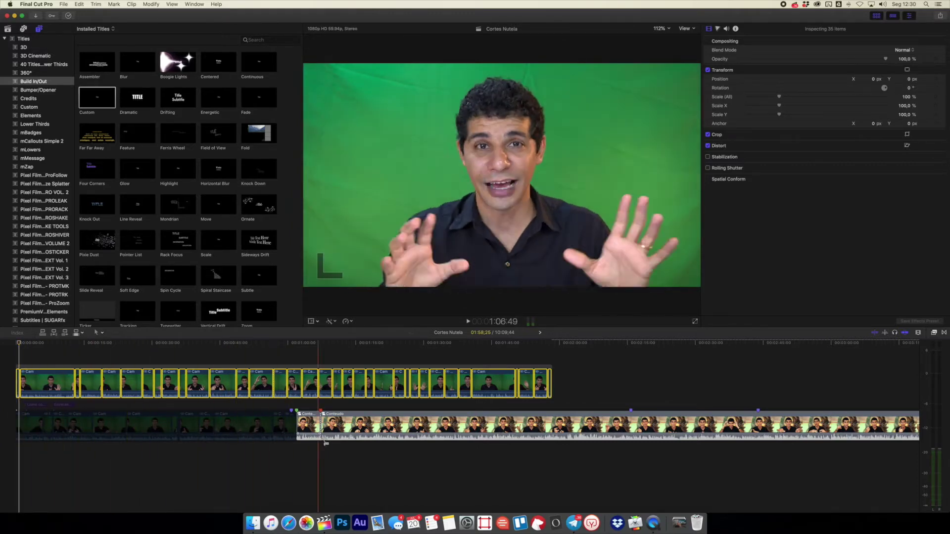
Disable the two Conteudo clips in the primary storyline beneath the Cam storyline, checking playback at about 1:15.
left_click_drag(406, 484, 311, 441)
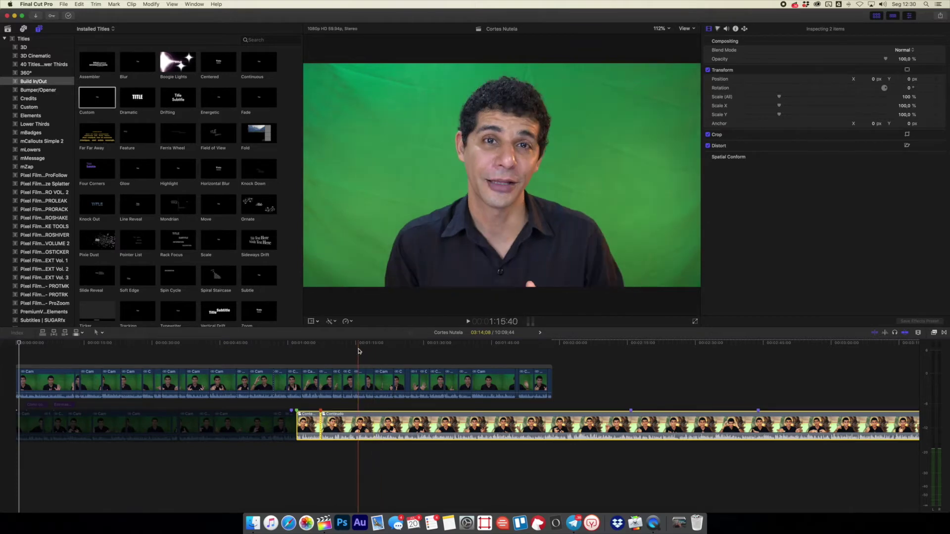
key("space")
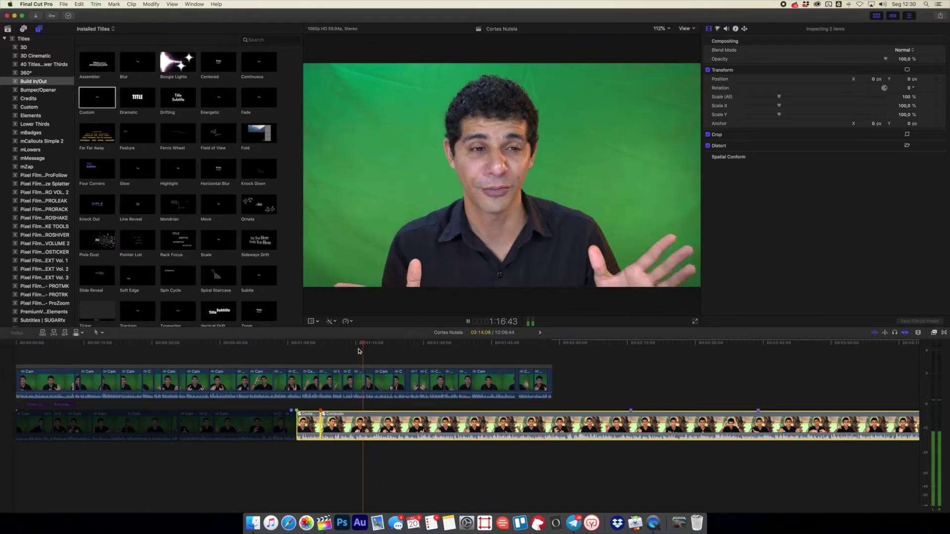
key("v")
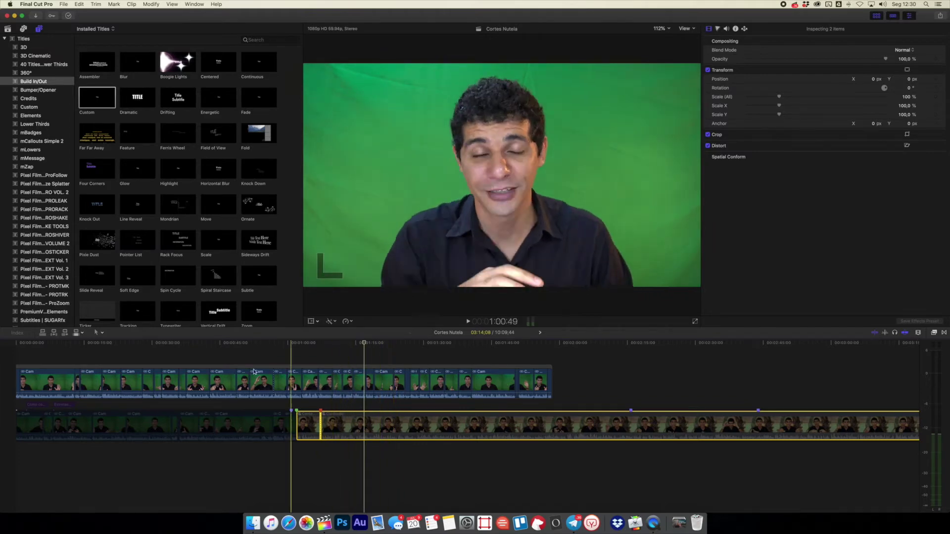
Play the Cam storyline from its start and again from about 0:07 to 0:55 to review the content and pacing.
key("space")
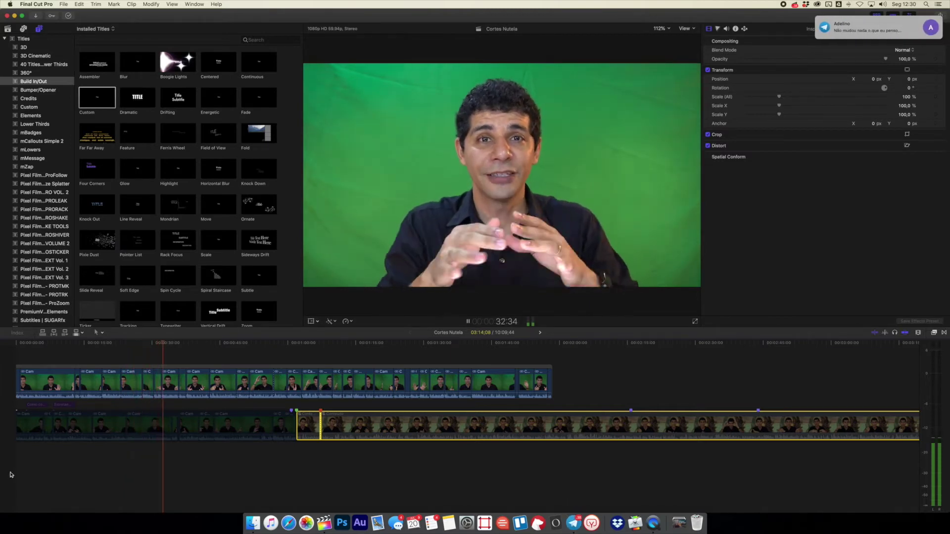
key("space")
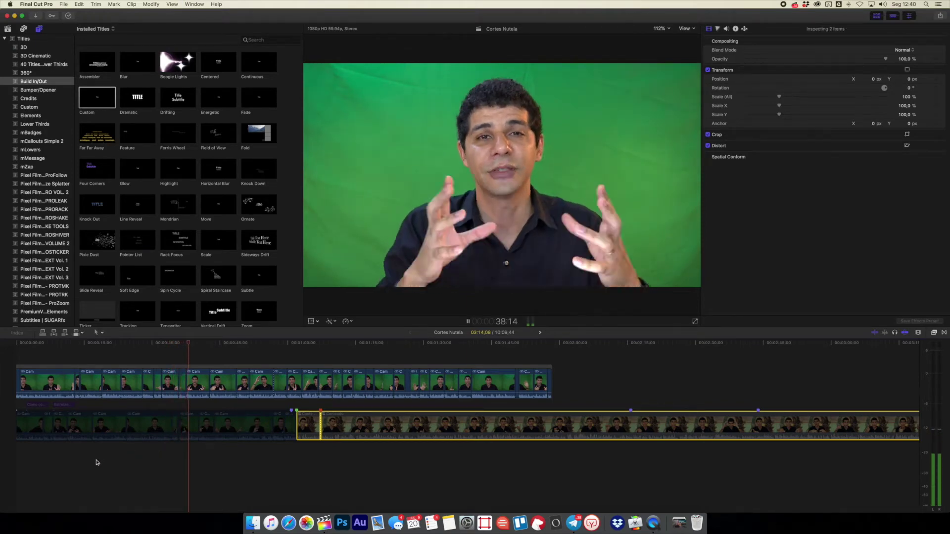
key("Home")
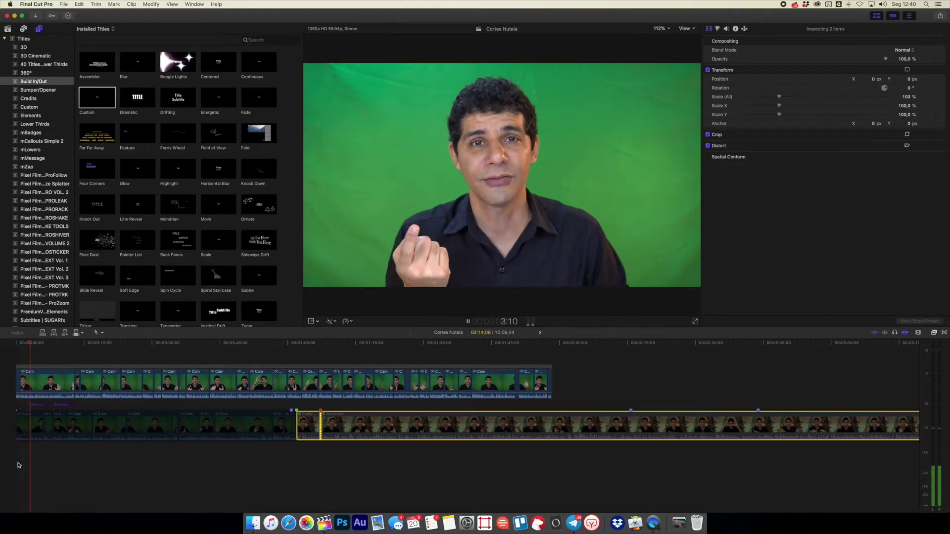
key("space")
key("l")
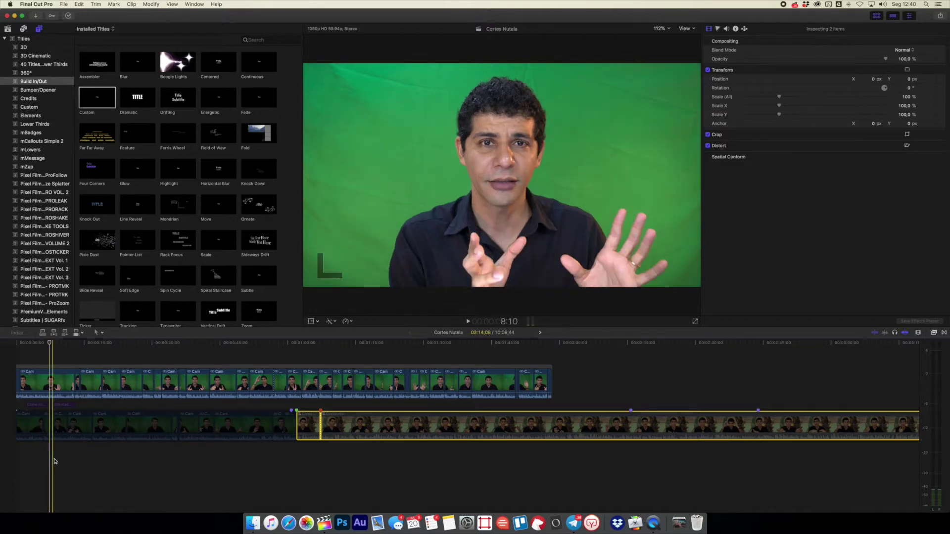
key("l")
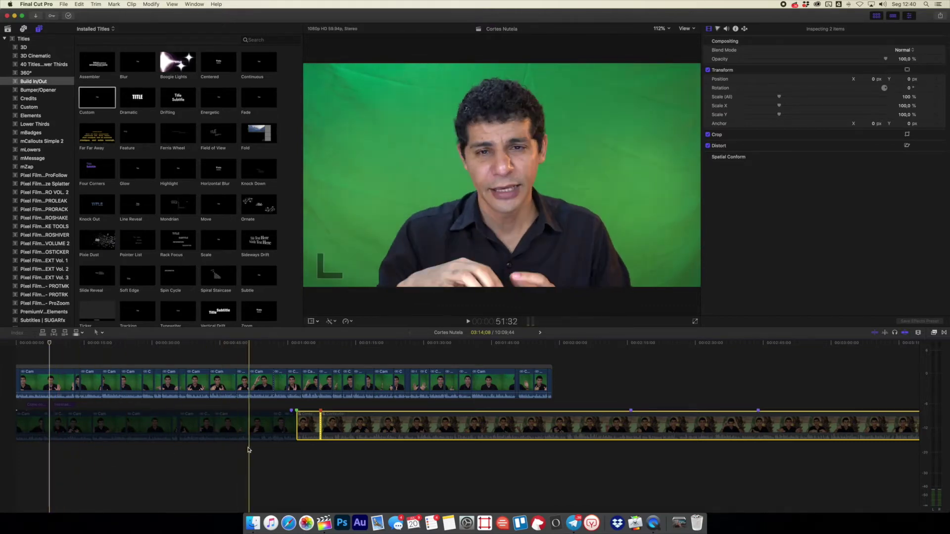
key("l")
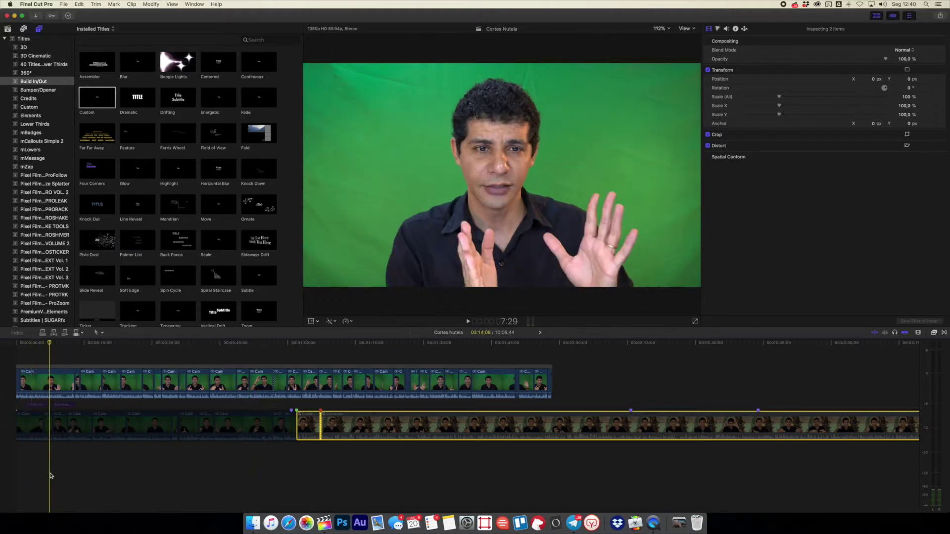
key("space")
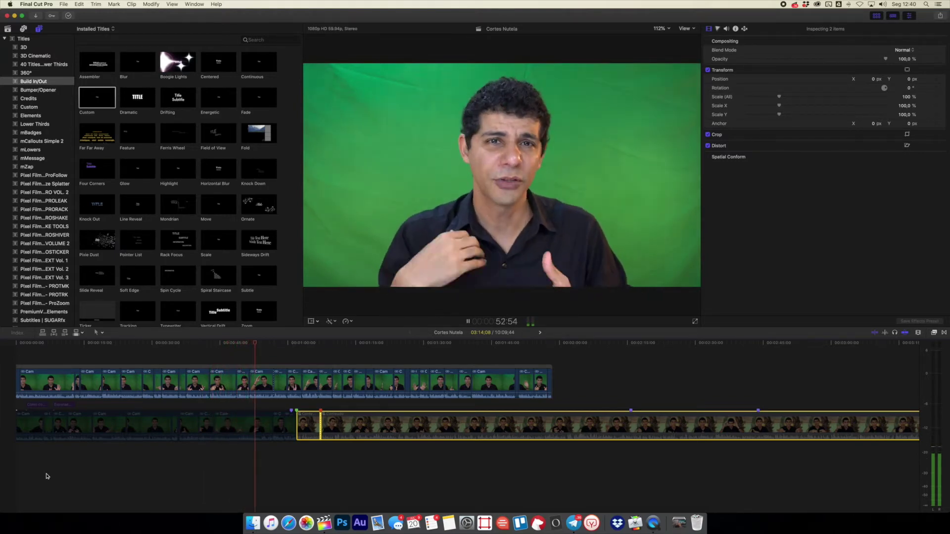
key("space")
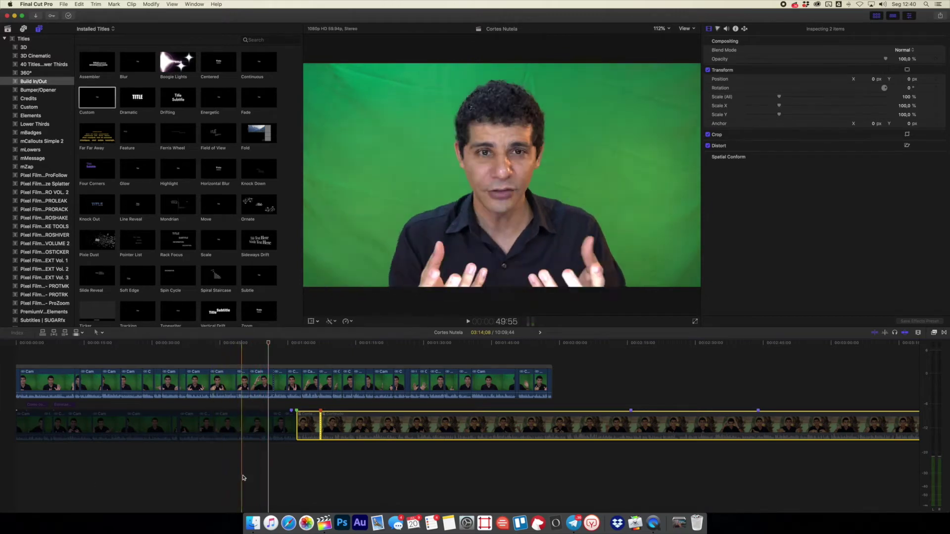
Play the Cam storyline from about 0:51 to its end and again from the start to review the content.
left_click(248, 478)
left_click(249, 383)
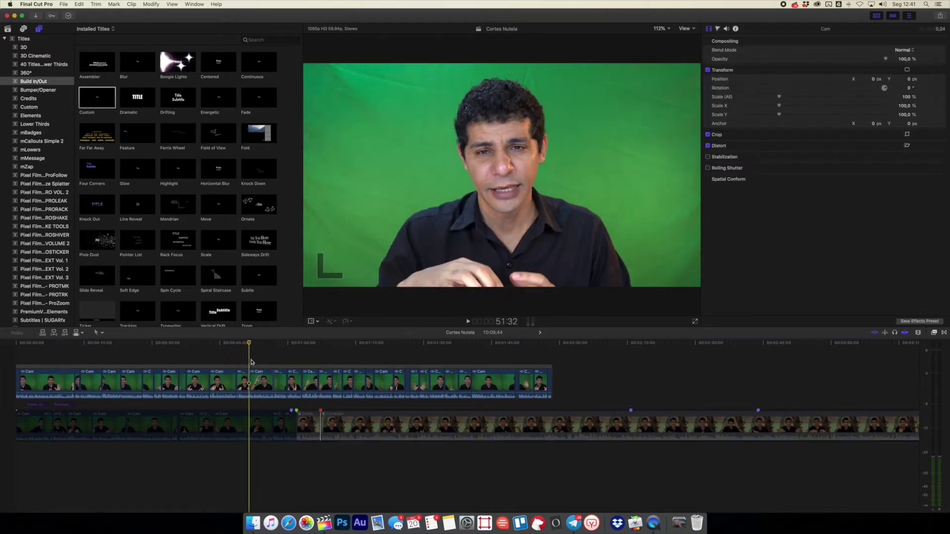
key("space")
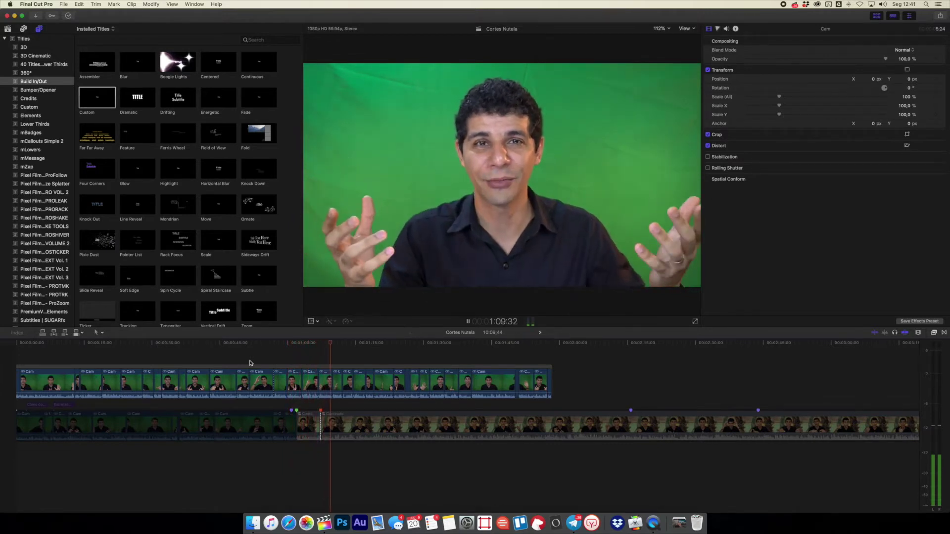
left_click(256, 379)
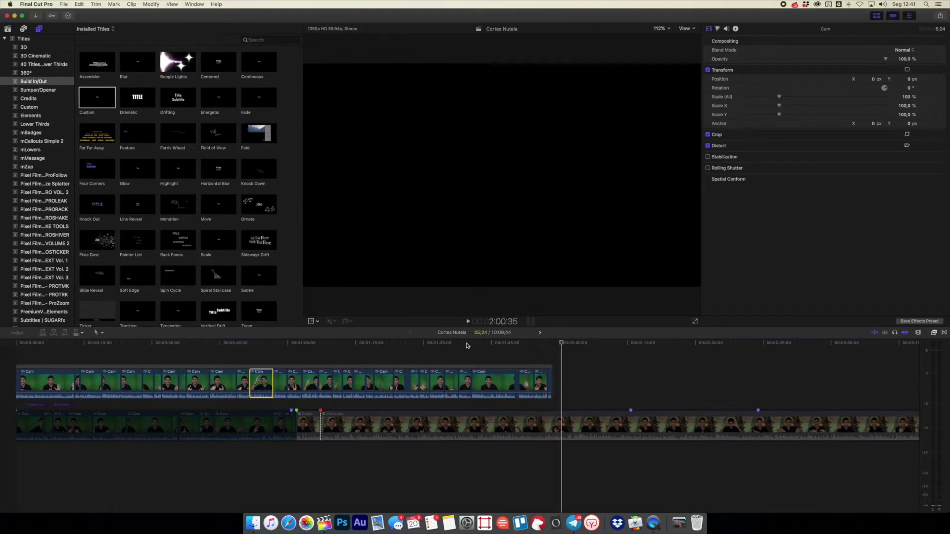
key("space")
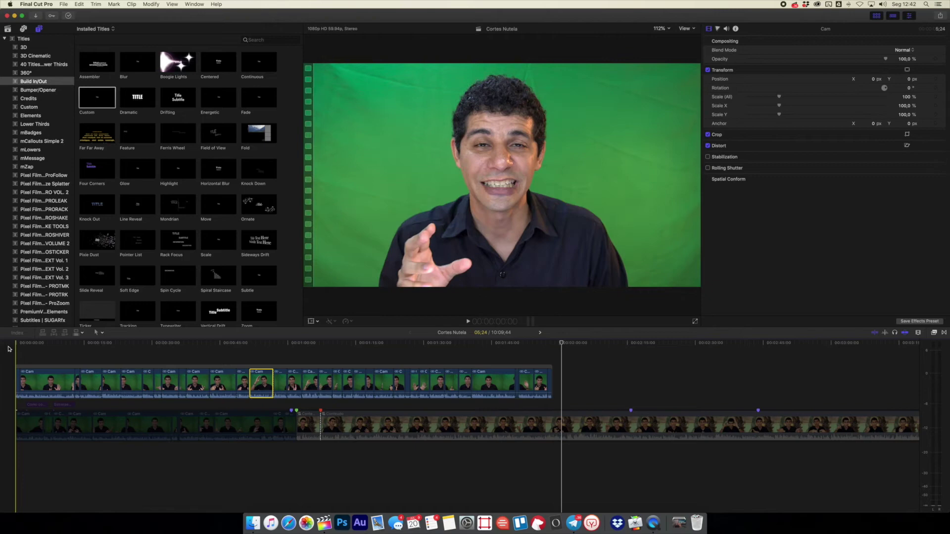
key("space")
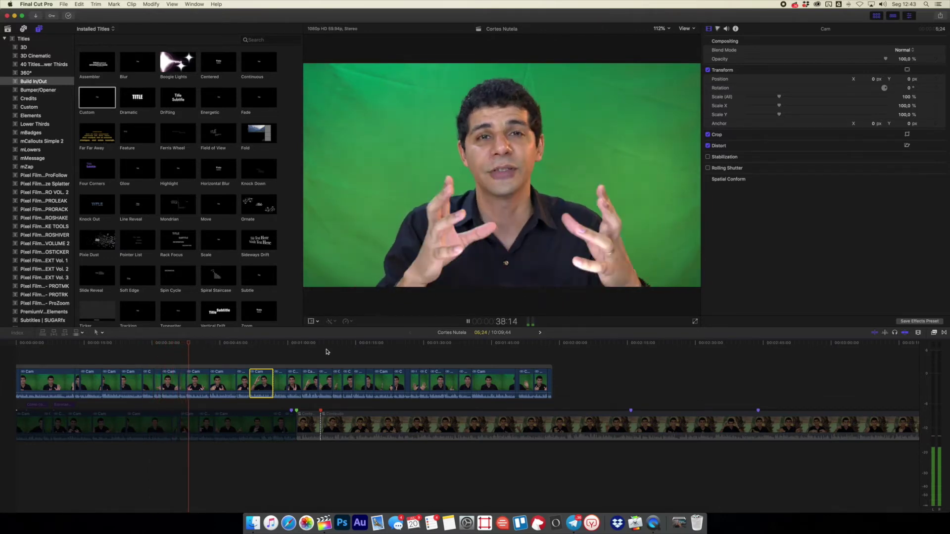
Add a marker near the start of the Cam clip at about 0:38 and play across that passage.
left_click(201, 381)
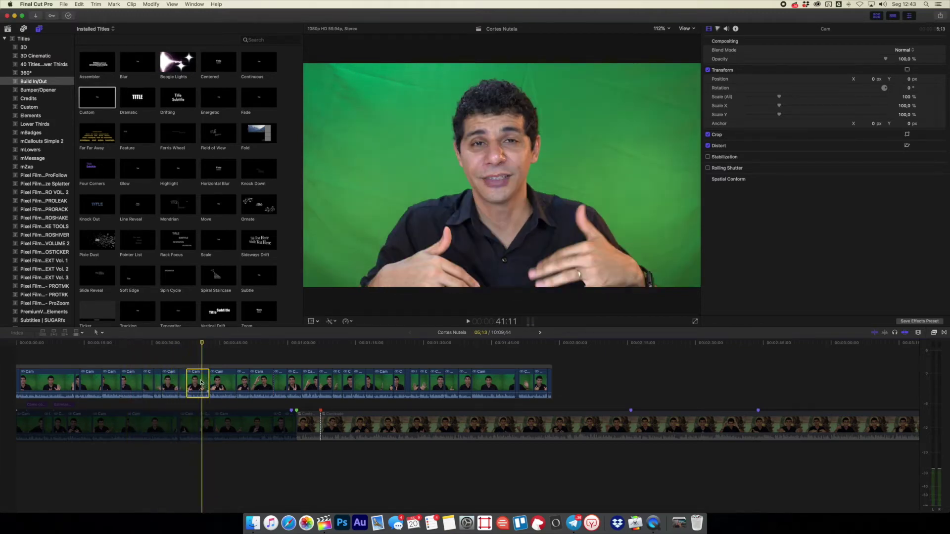
key("m")
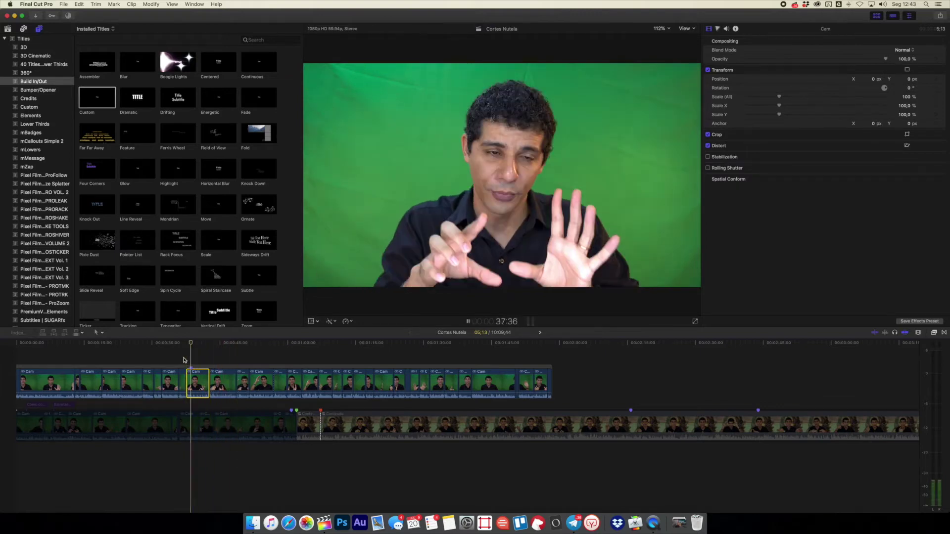
key("space")
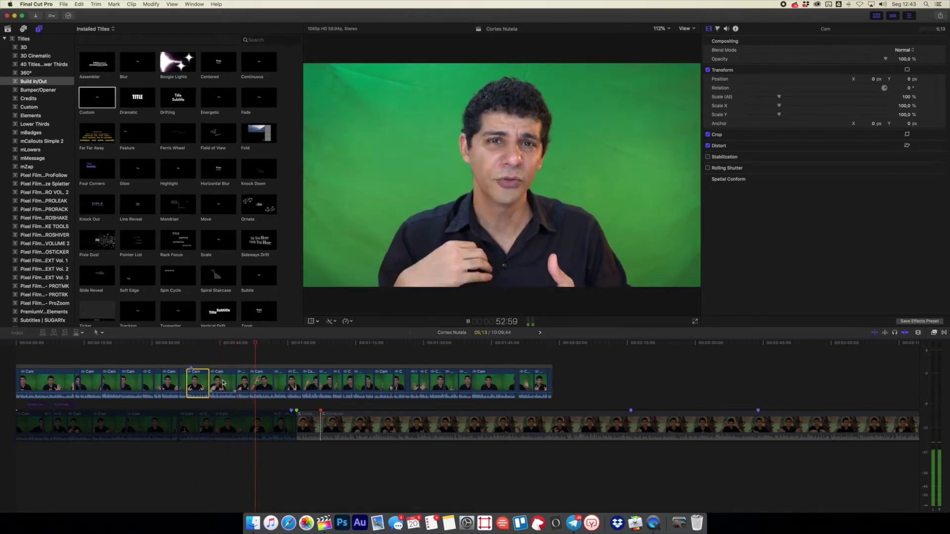
key("space")
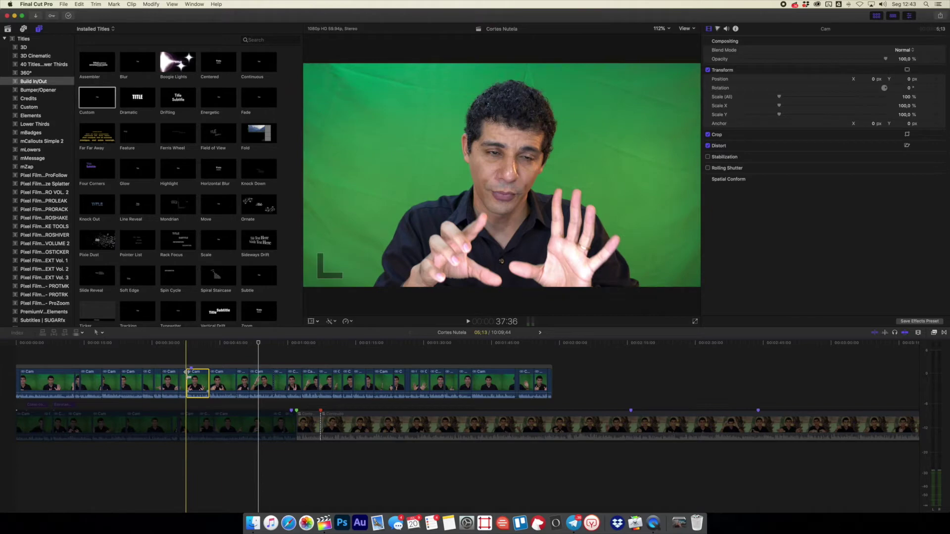
Lift the marked Cam clip at about 0:38 above the storyline, disable it, and play across the closed gap.
key("space")
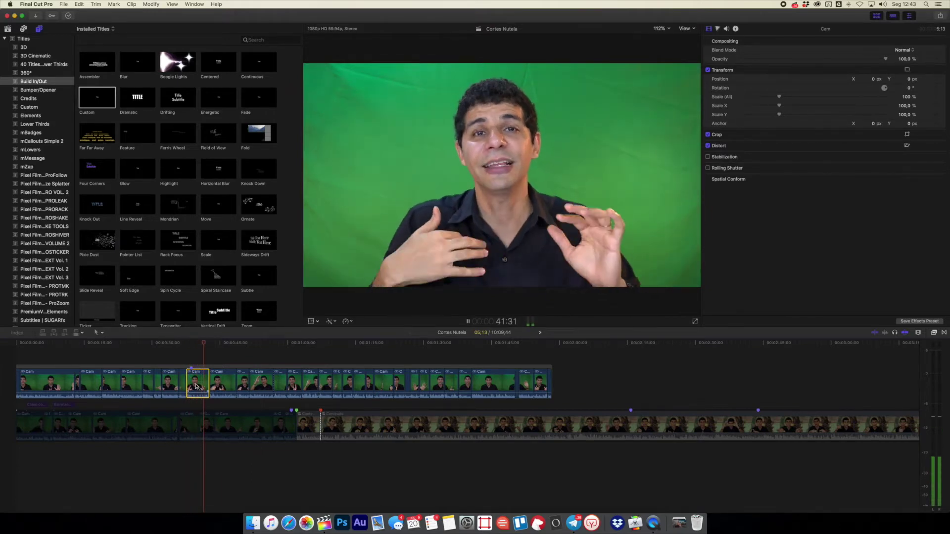
left_click_drag(196, 386, 197, 354)
key("v")
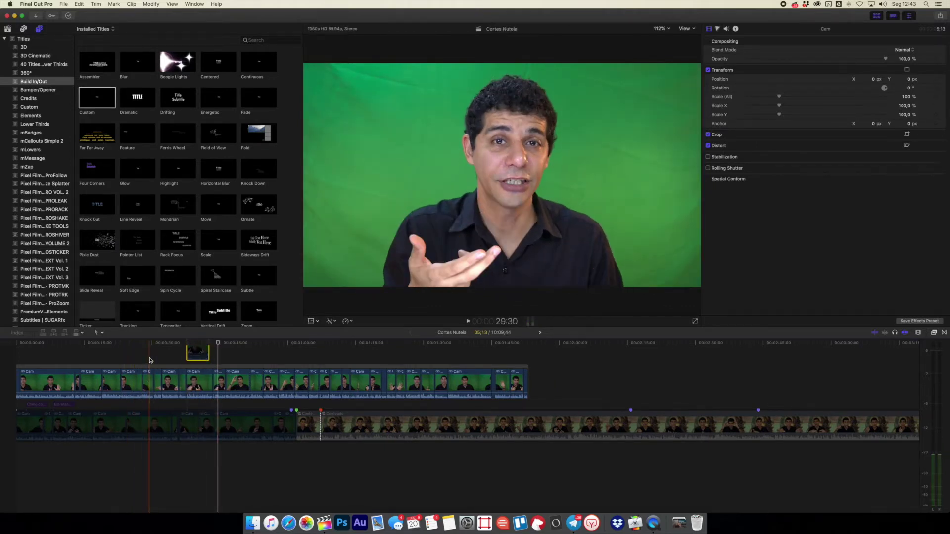
key("space")
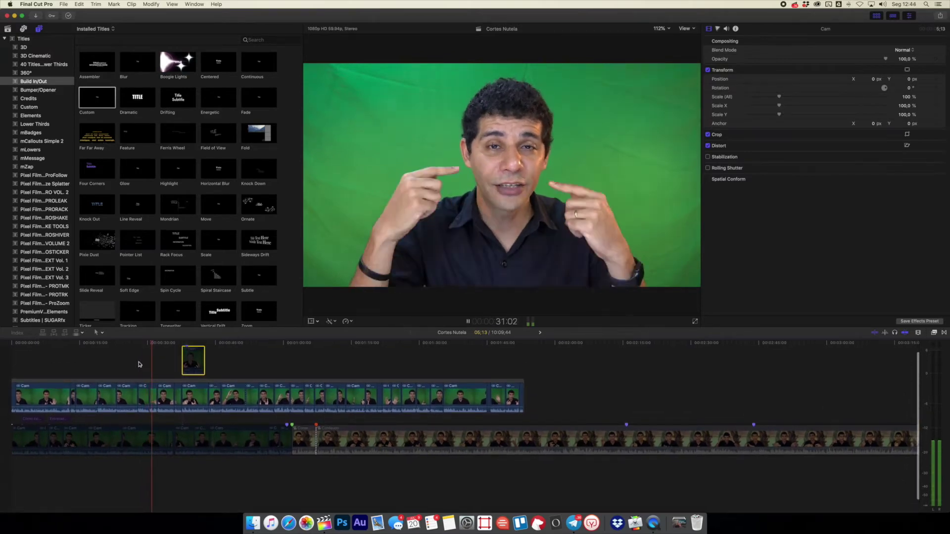
scroll(127, 365, "right", 1)
scroll(128, 365, "up", 1)
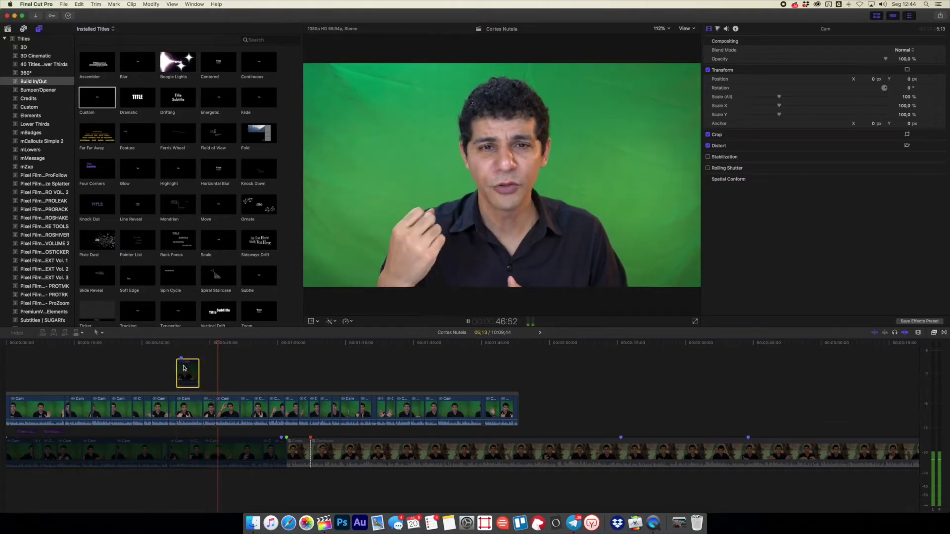
key("space")
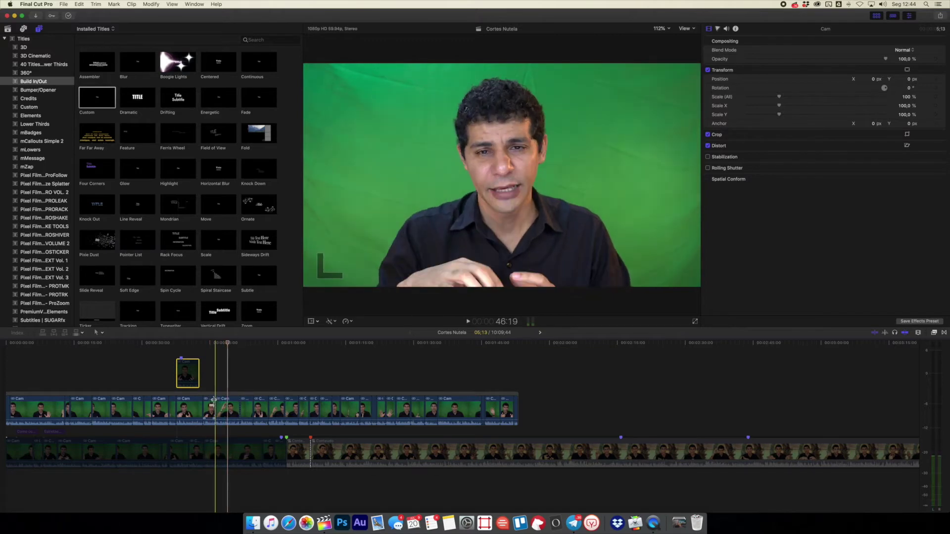
Add a marker near the start of the Cam clip at about 0:47 and play the lead-in and that passage.
left_click(221, 409)
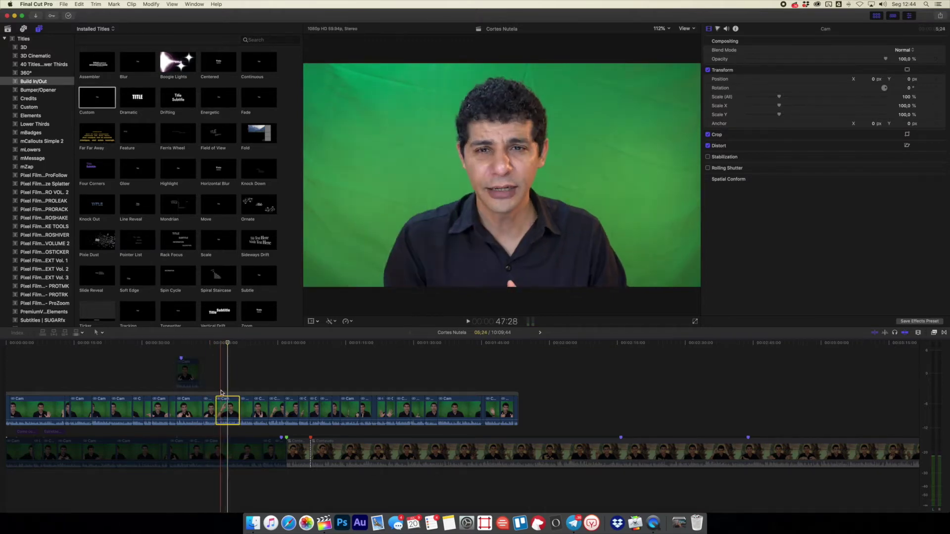
key("space")
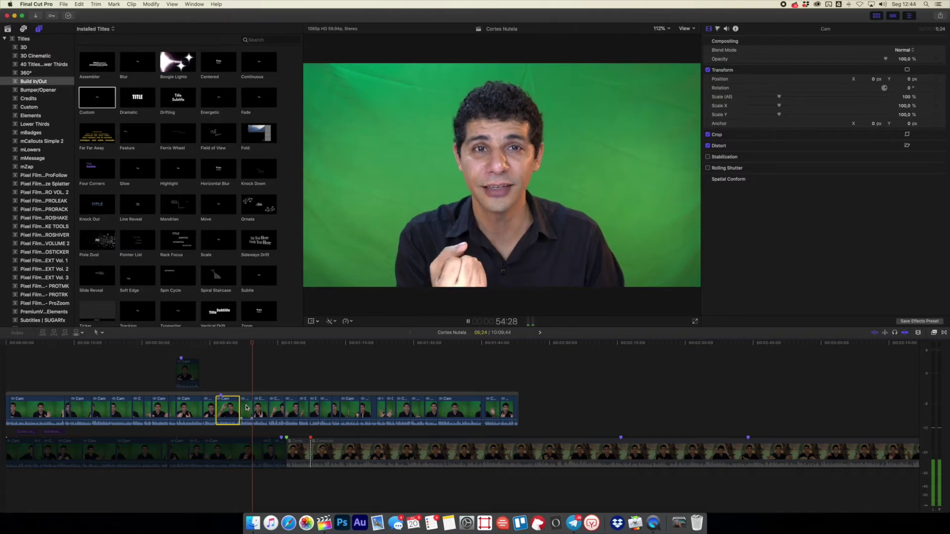
key("space")
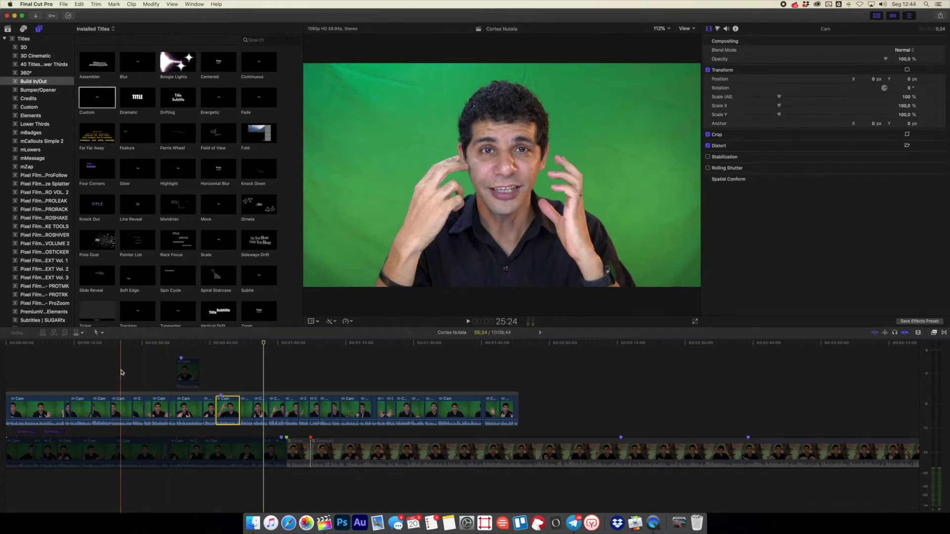
key("space")
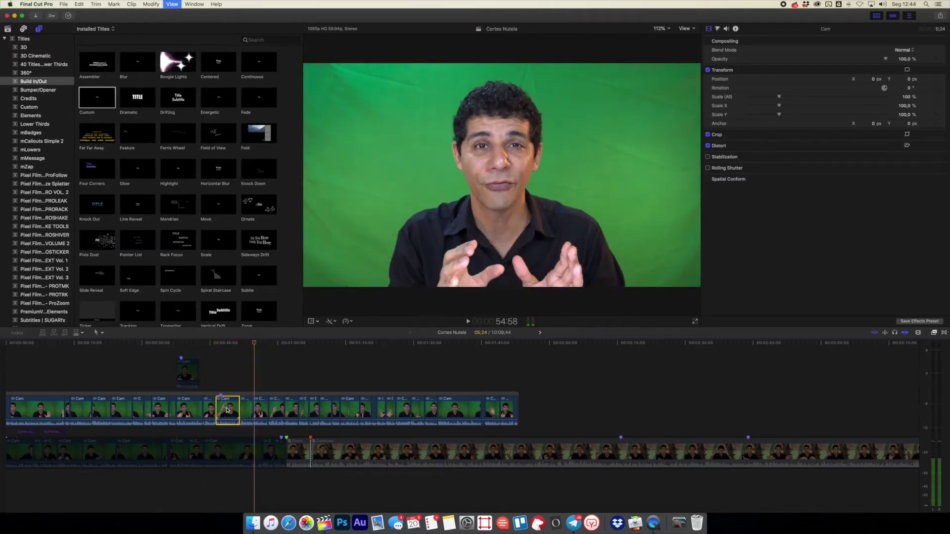
Lift the marked Cam clip at about 0:47 above the storyline, disable it, shift it earlier onto a higher lane, and play the new join.
left_click_drag(227, 410, 224, 376)
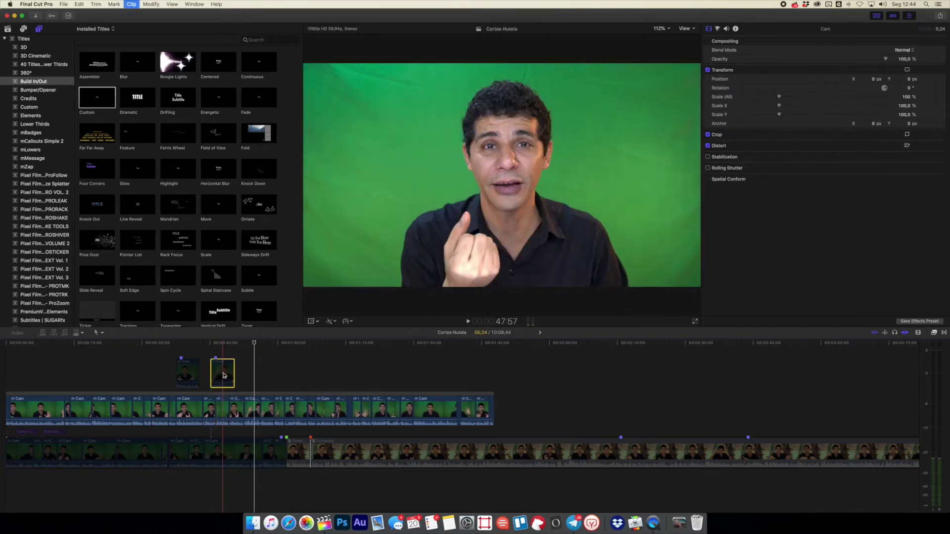
key("space")
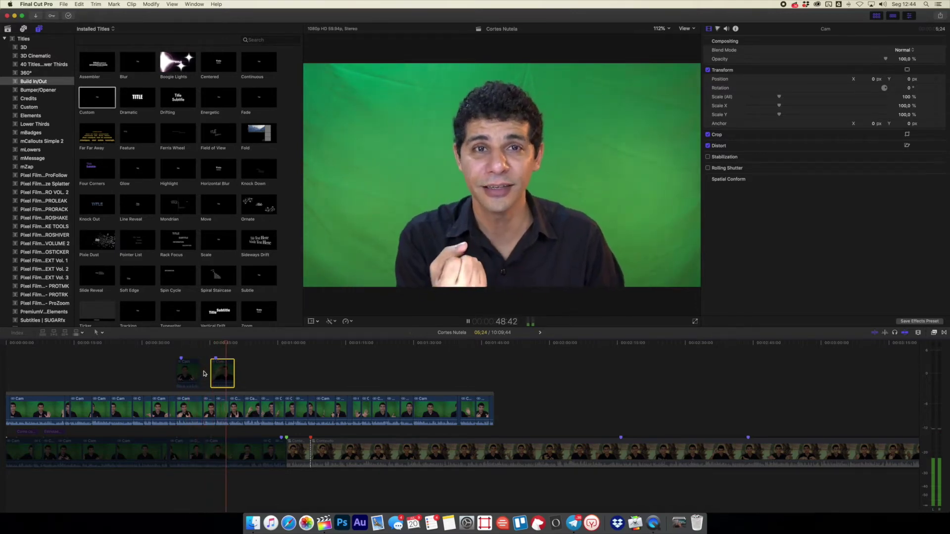
left_click_drag(214, 376, 200, 359)
key("space")
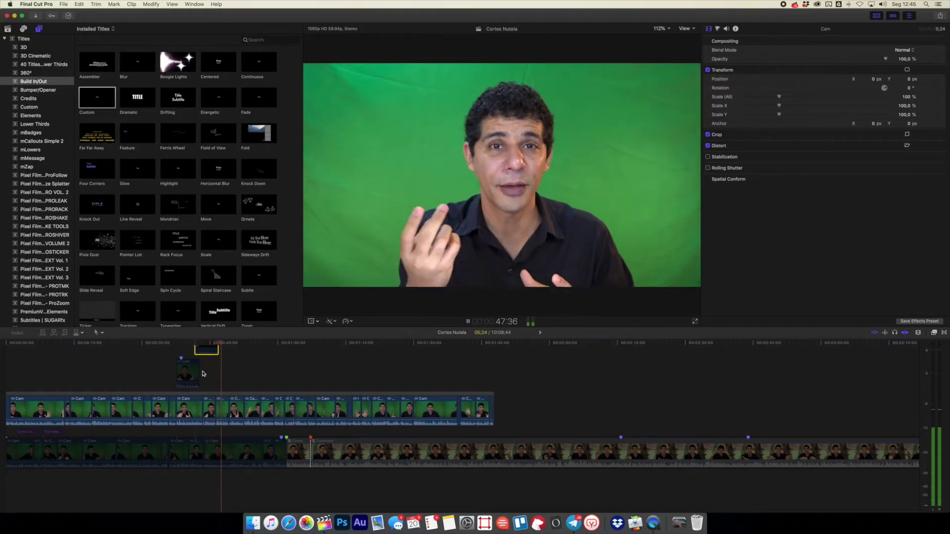
key("space")
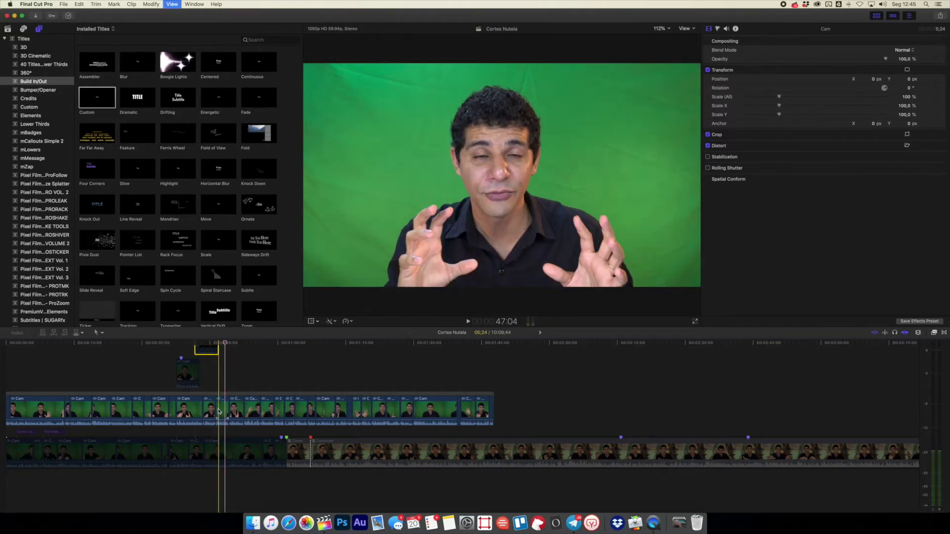
Trim the start of the Cam clip at about 0:46 to remove its opening moment and play the cut.
key("super+equal")
key("super+equal")
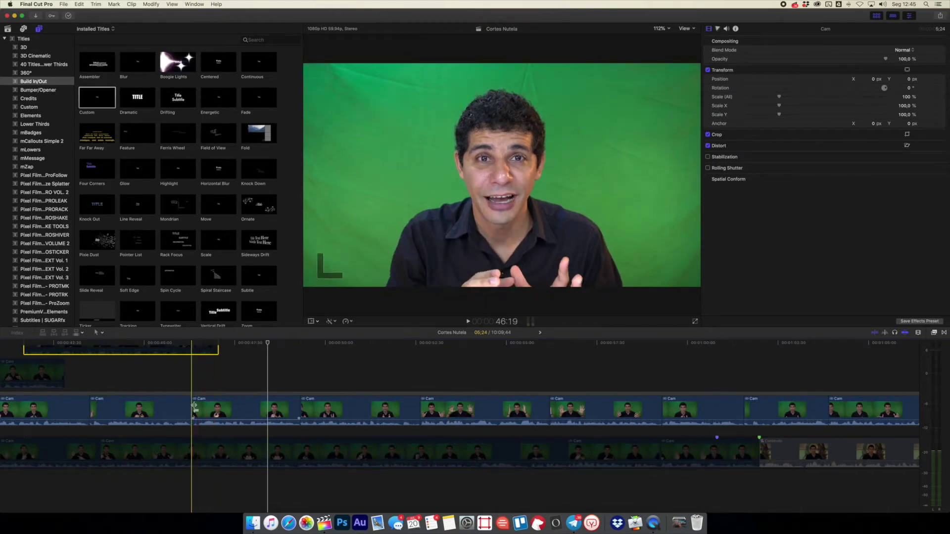
key("space")
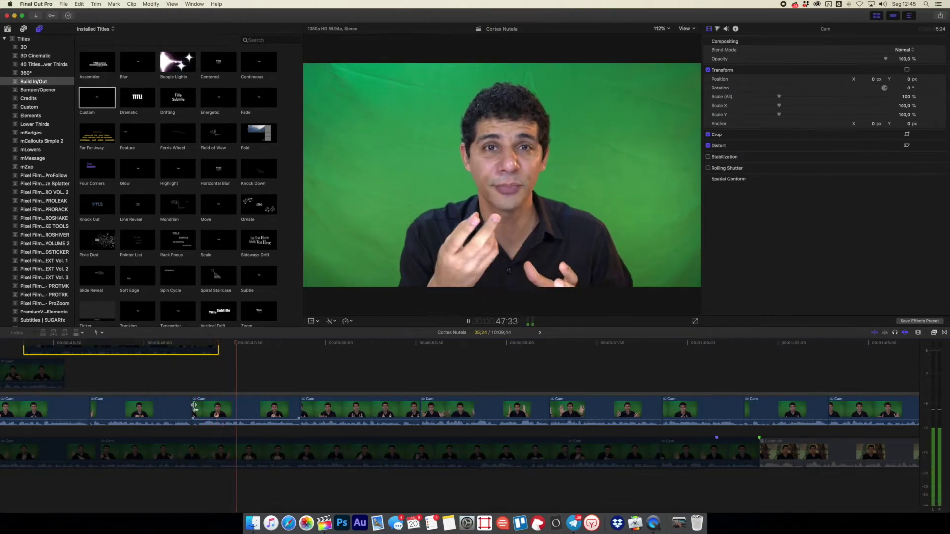
left_click_drag(194, 406, 225, 414)
key("shift+/")
key("shift+/")
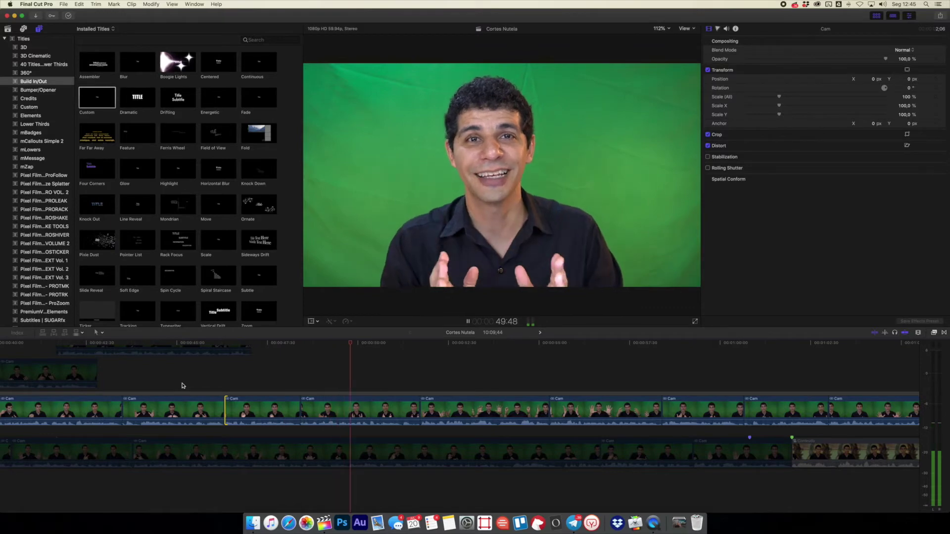
key("space")
key("space")
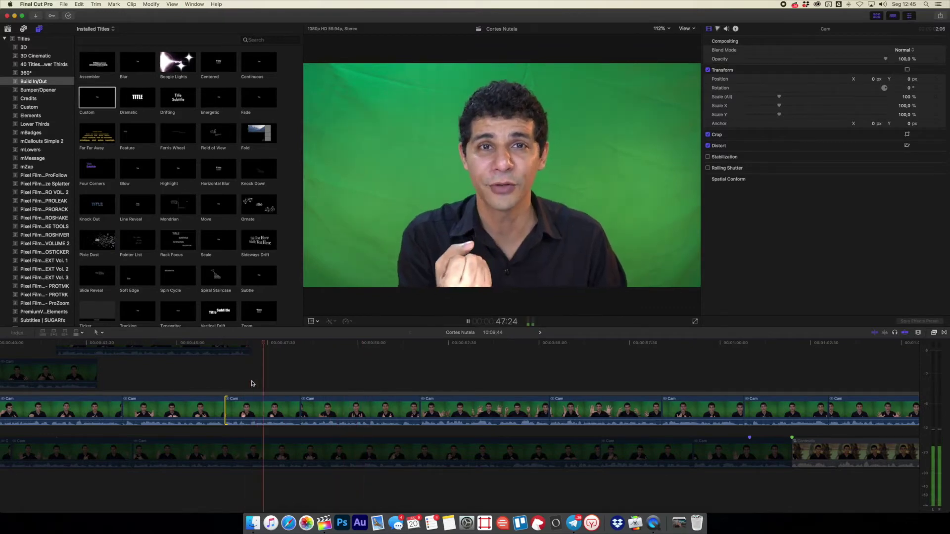
Trim the end of the same Cam clip to a duration of about 1:33 (seconds:frames) and replay the transitions around it.
left_click(299, 411)
left_click_drag(297, 411, 280, 411)
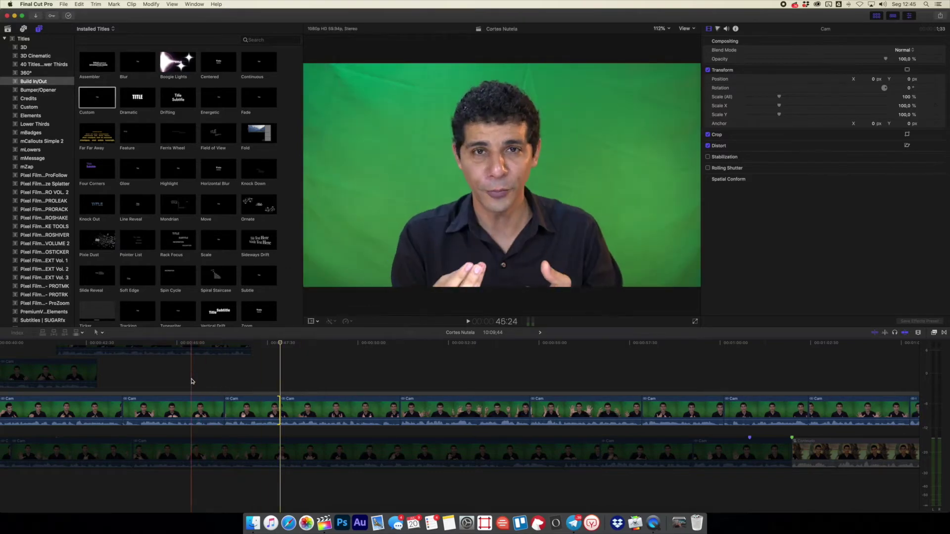
key("space")
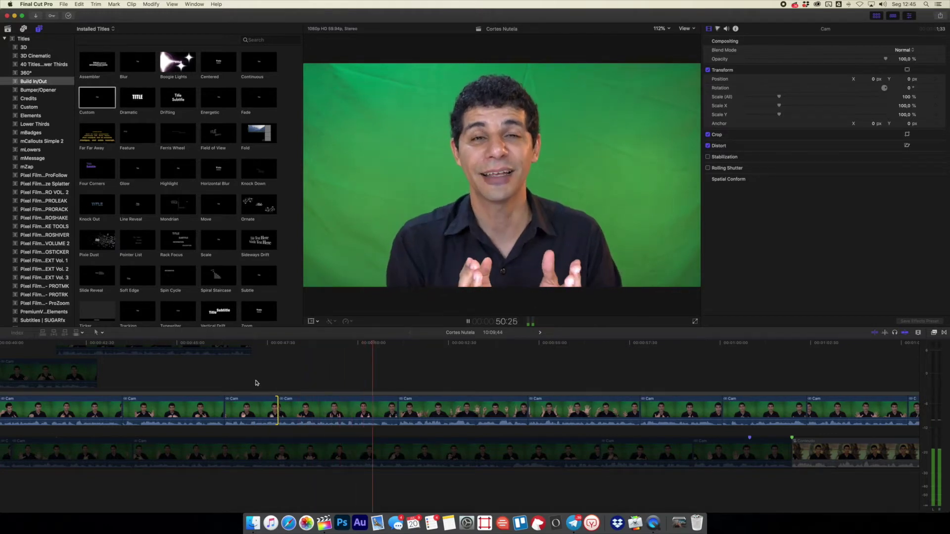
left_click(232, 383)
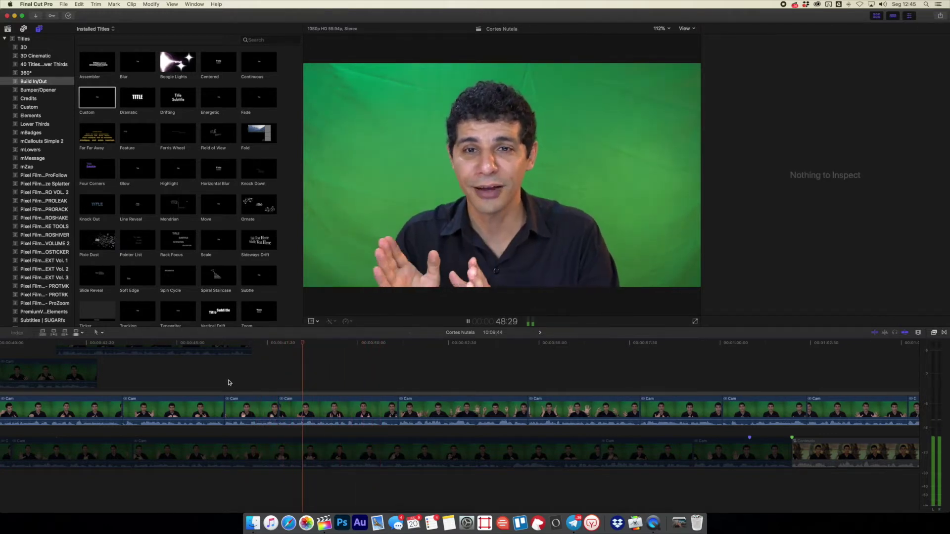
key("space")
left_click(128, 377)
key("space")
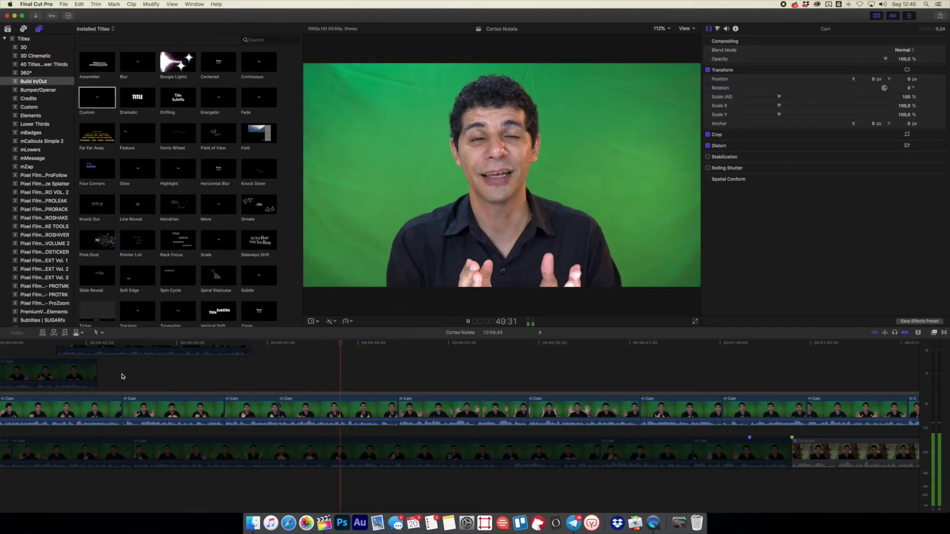
Add a marker on the Cam clip at about 0:51, select it together with the next two clips, and play the footage around them.
key("super+minus")
key("super+minus")
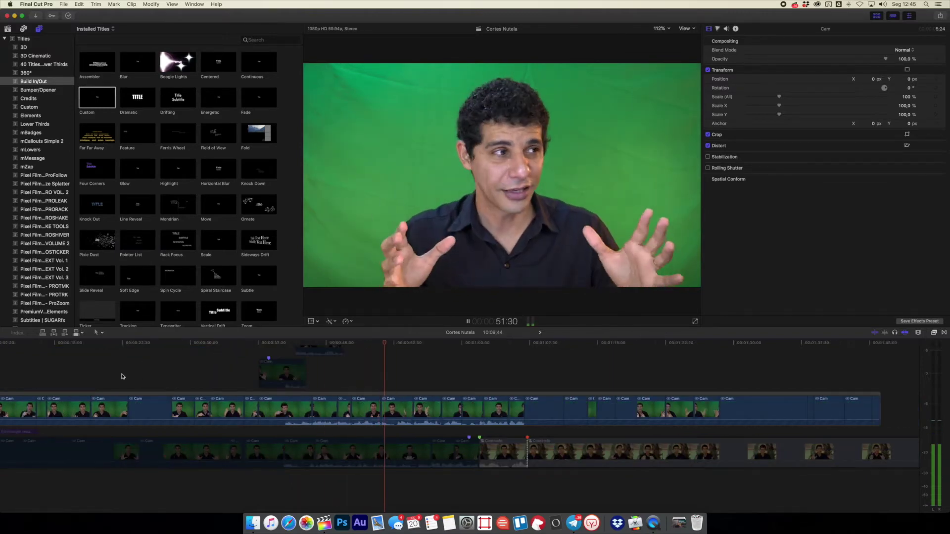
left_click(391, 401)
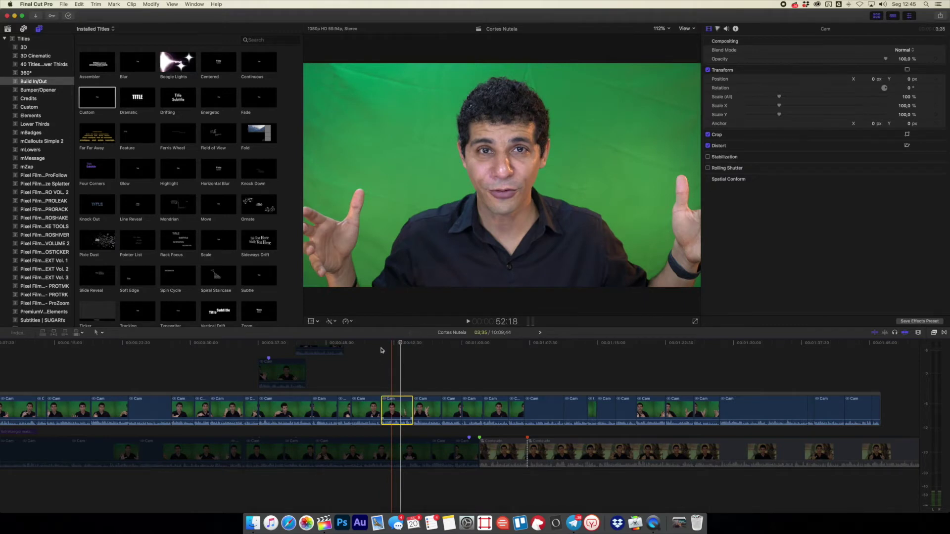
key("slash")
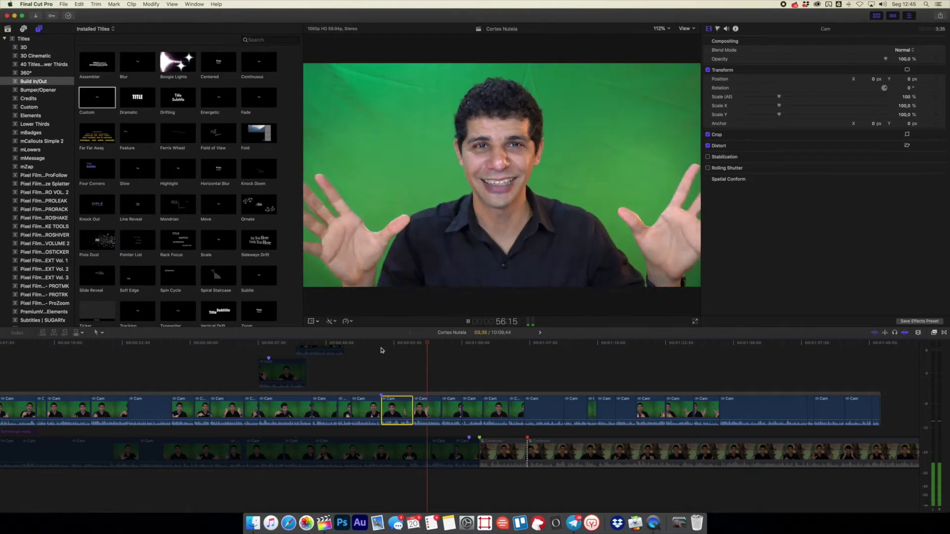
key("space")
left_click(450, 410, "shift")
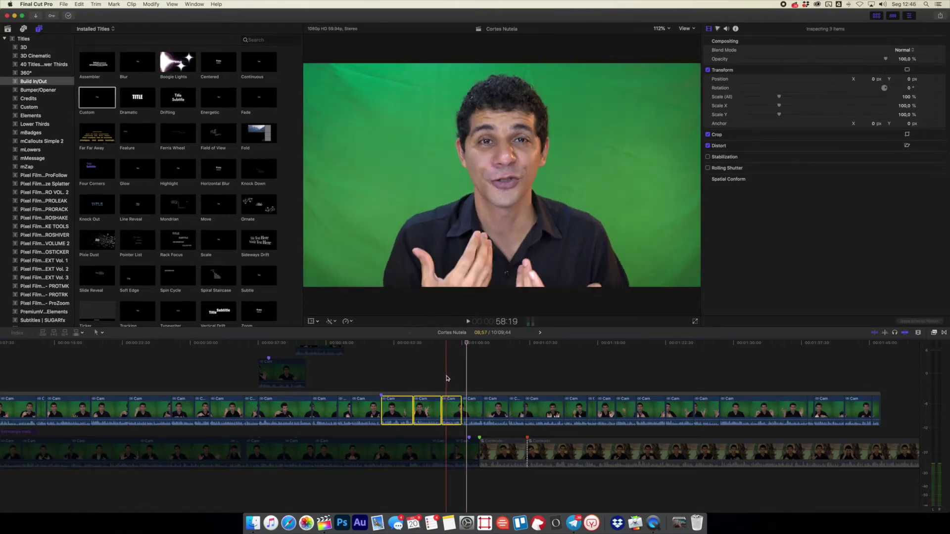
key("space")
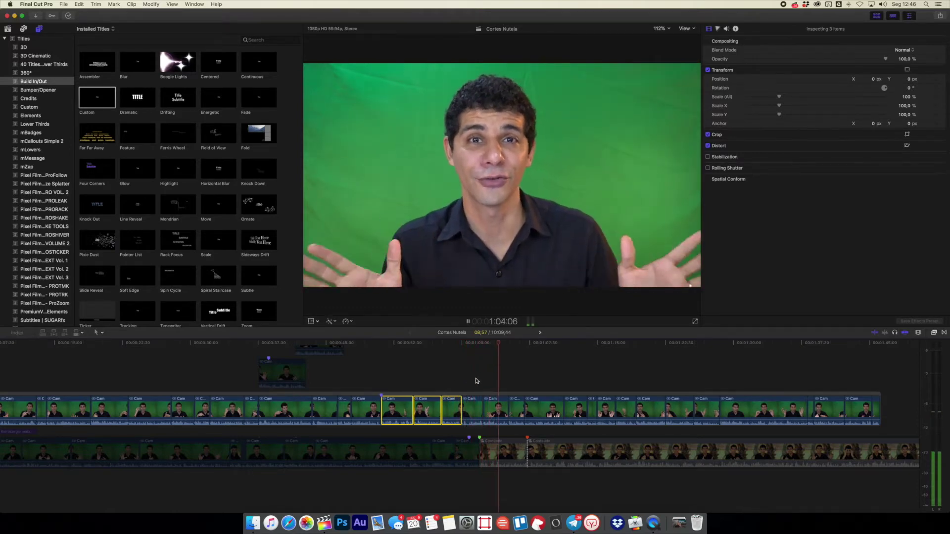
key("space")
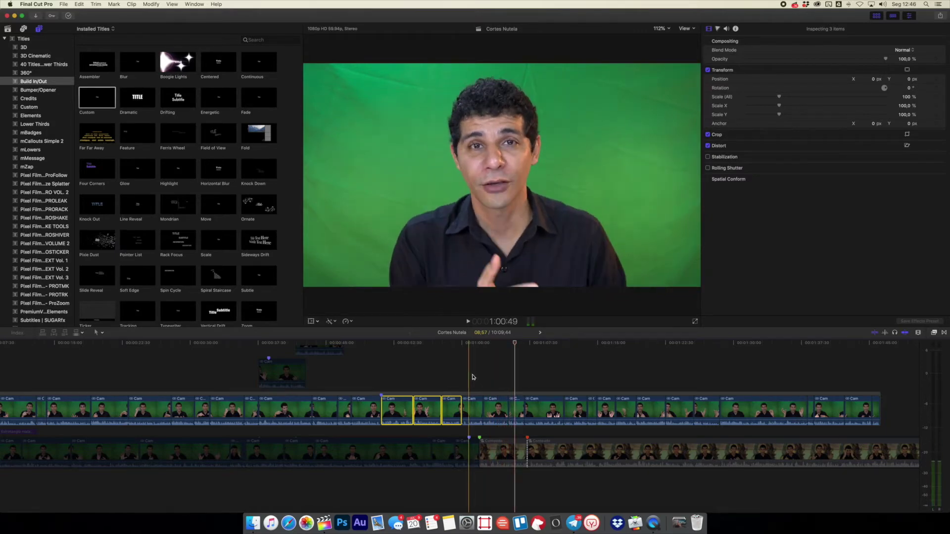
Lift the three selected Cam clips above the storyline, disabled, shift them slightly earlier, and play the new join.
left_click_drag(401, 409, 377, 367)
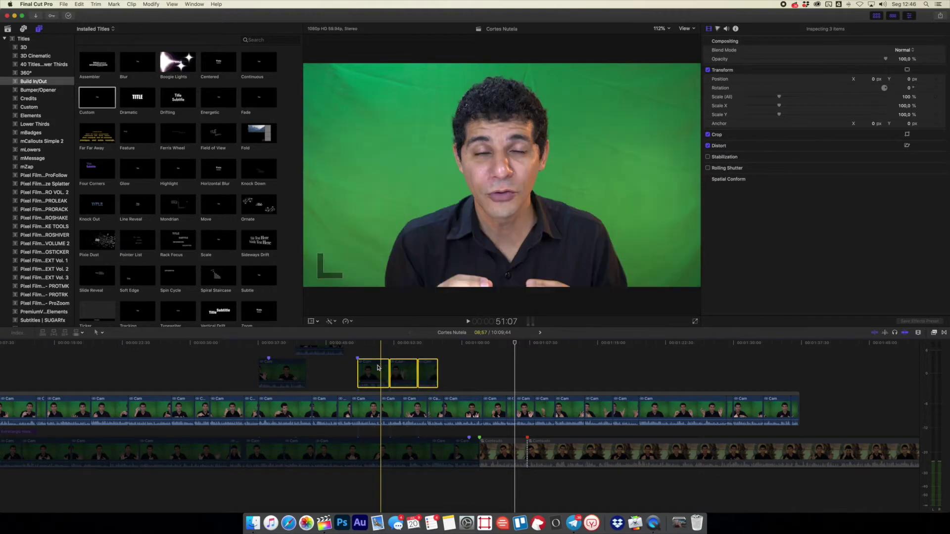
key("space")
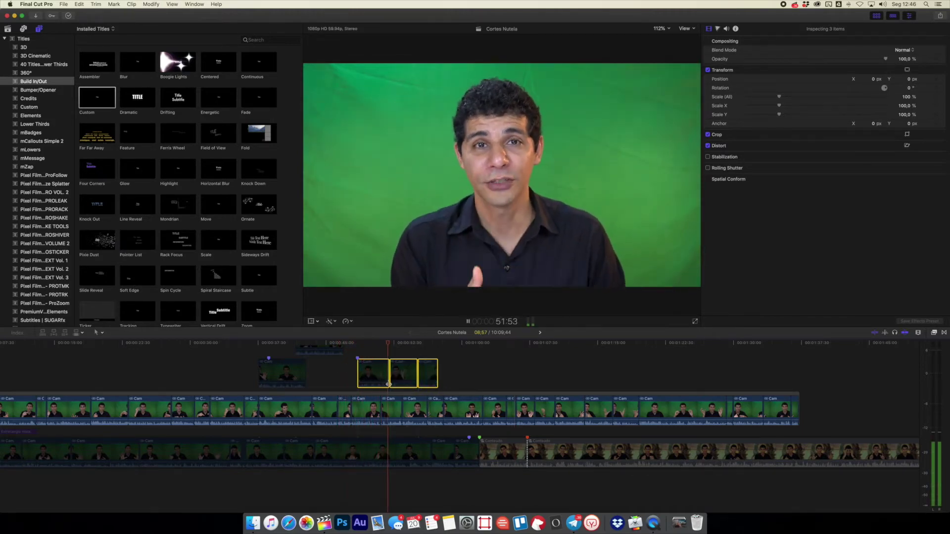
key("space")
left_click_drag(378, 380, 366, 384)
key("space")
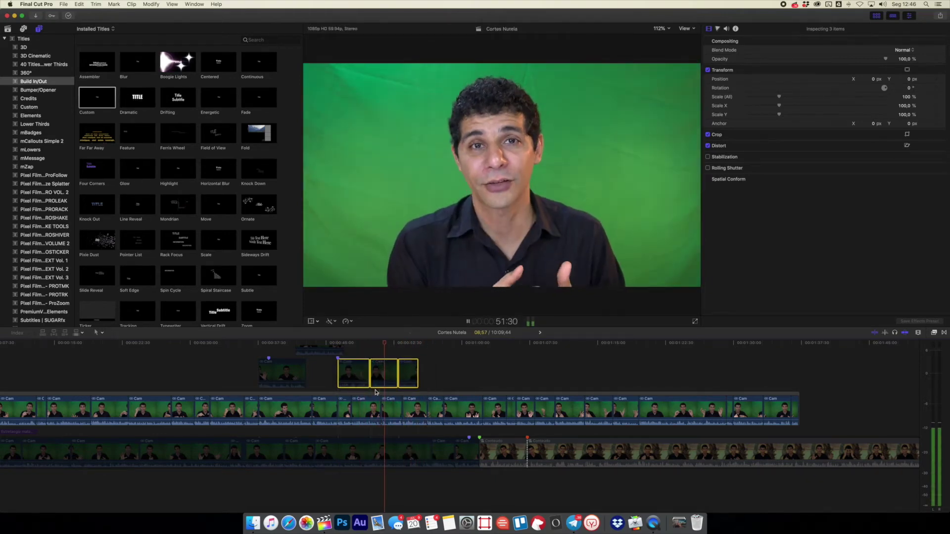
Trim the start of the Cam clip at about 0:51 to a duration of about 1:36 (seconds:frames) and play around the edit.
key("super+equal")
key("super+equal")
key("super+equal")
key("super+equal")
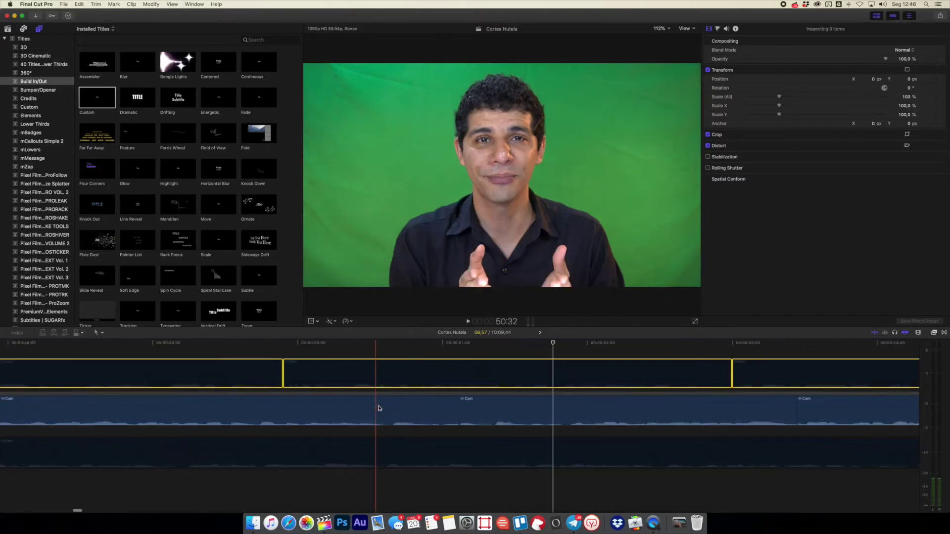
left_click(460, 409)
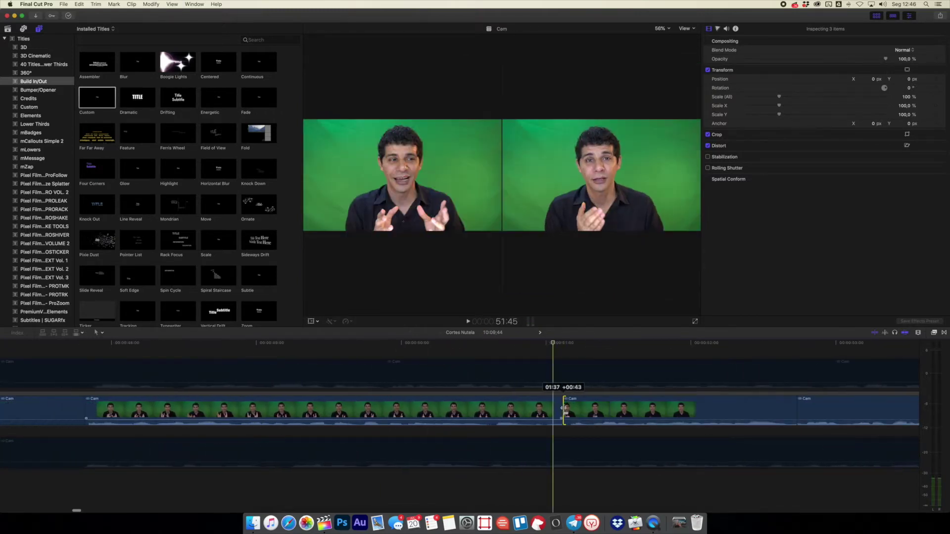
key("shift+slash")
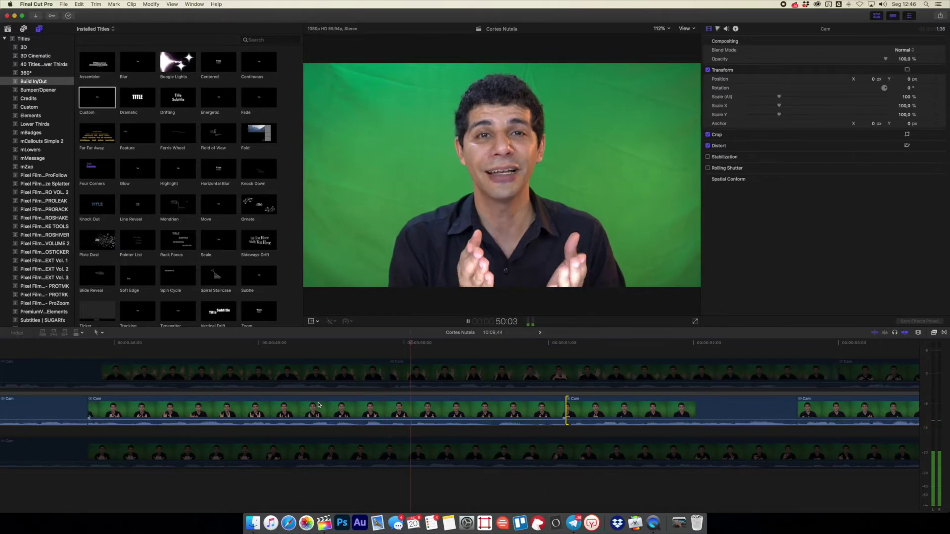
Trim the end of the preceding Cam clip to about 3:05 and the start of the following one to about 0:52 (seconds:frames), replaying the cut.
left_click_drag(567, 409, 530, 411)
key("space")
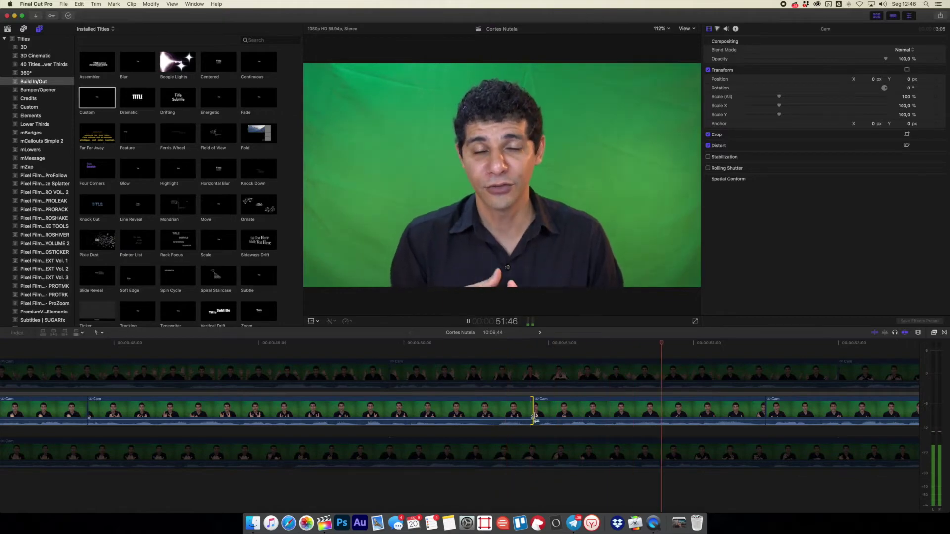
left_click_drag(534, 414, 612, 417)
key("space")
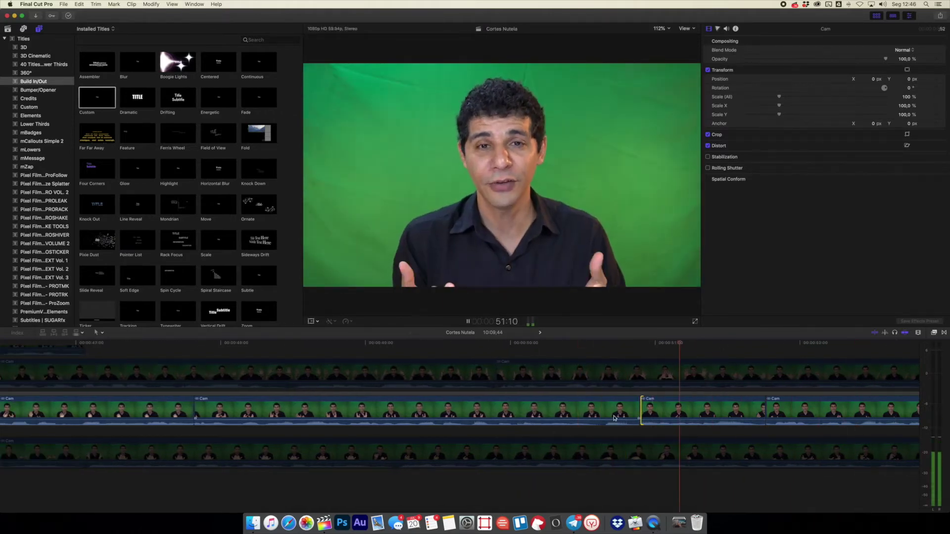
key("space")
Try shortening the following Cam clip's opening to 34 frames, then restore its start to 52 frames while replaying the cut.
left_click_drag(644, 414, 686, 417)
key("space")
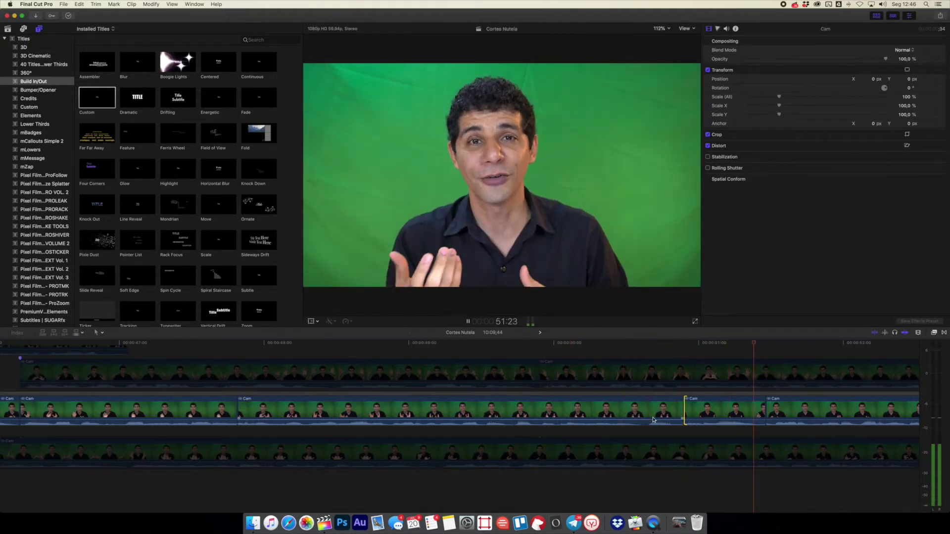
left_click_drag(684, 411, 678, 411)
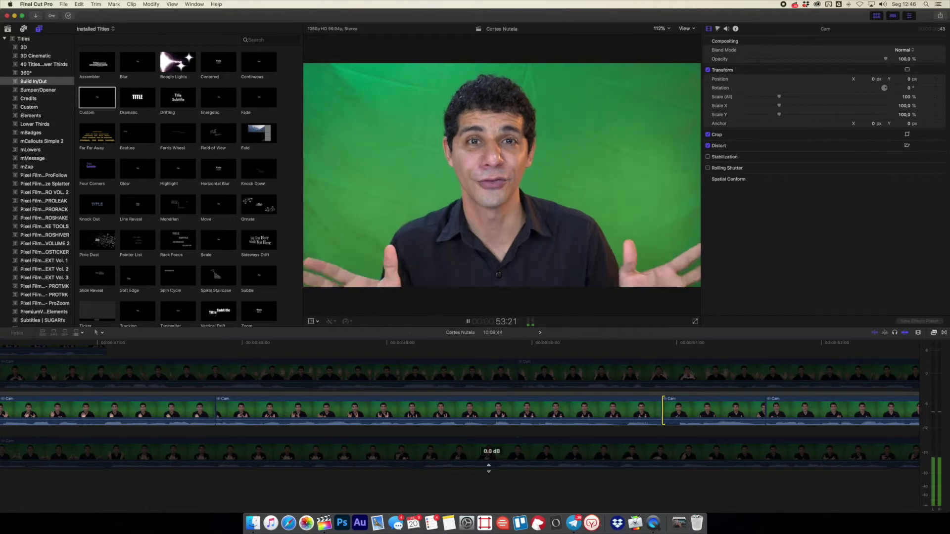
left_click(475, 489)
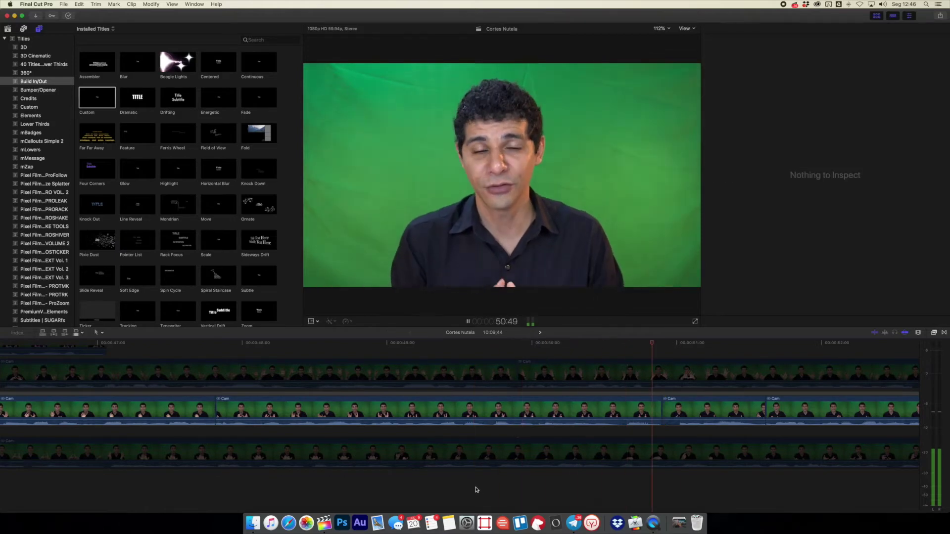
left_click_drag(662, 410, 634, 411)
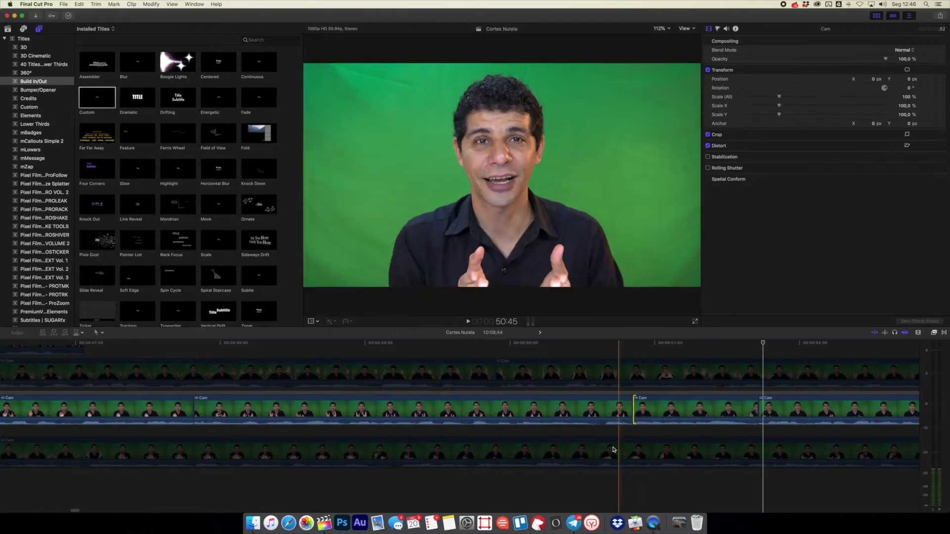
key("space")
key("space")
Extend the end of the Cam clip before the cut and settle it at about 3:12 (seconds:frames), replaying the transition.
key("shift+x")
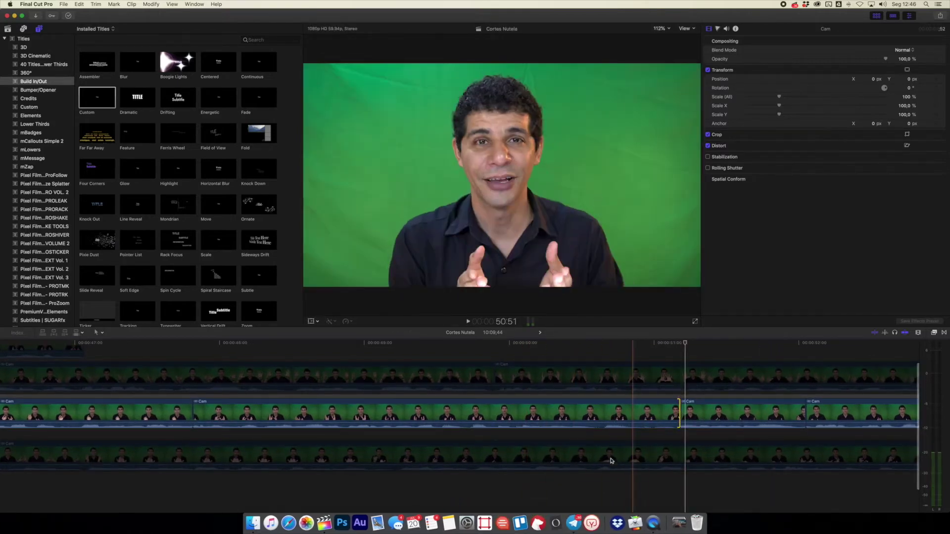
key("space")
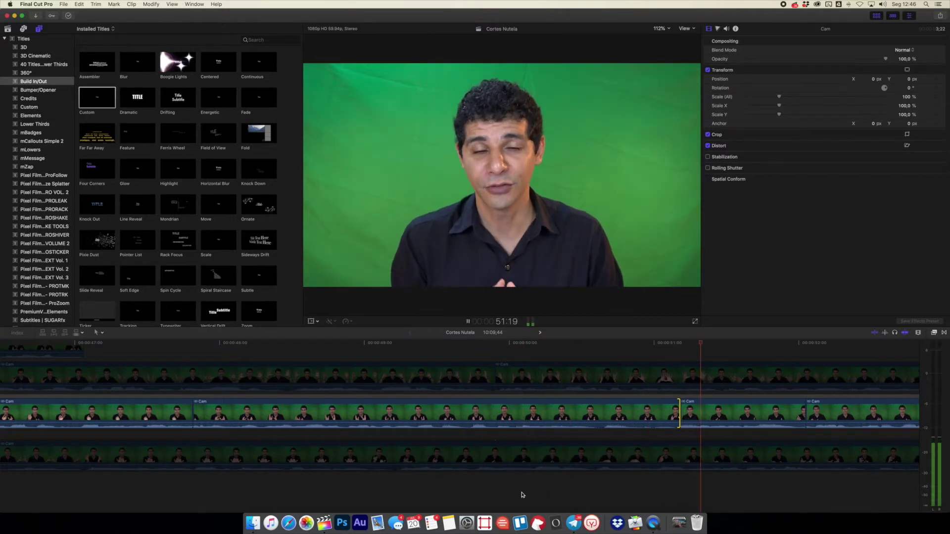
key("space")
left_click_drag(677, 413, 655, 413)
key("space")
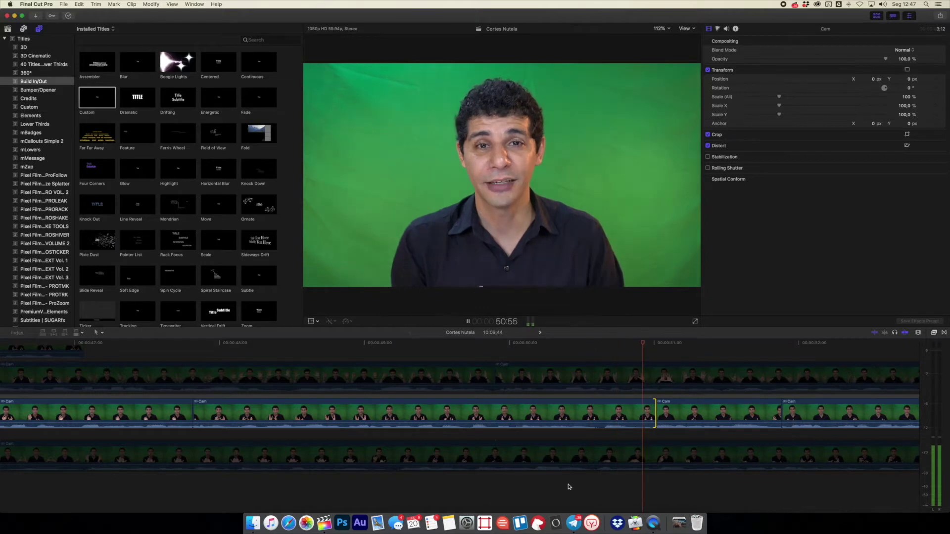
Trim the start of the short Cam clip after the cut to a duration of about 40 frames and replay the transition.
left_click_drag(660, 413, 673, 415)
key("space")
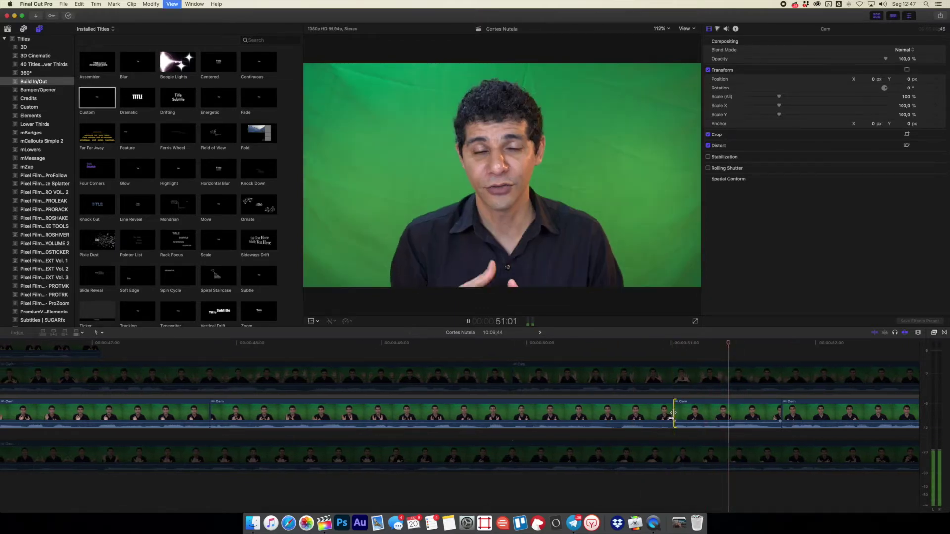
left_click(485, 461)
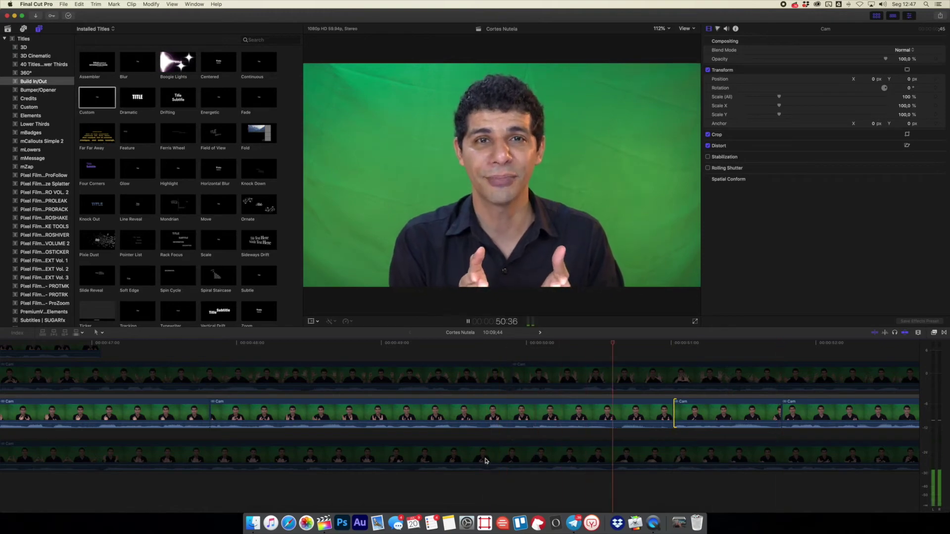
key("space")
left_click_drag(680, 412, 687, 413)
key("space")
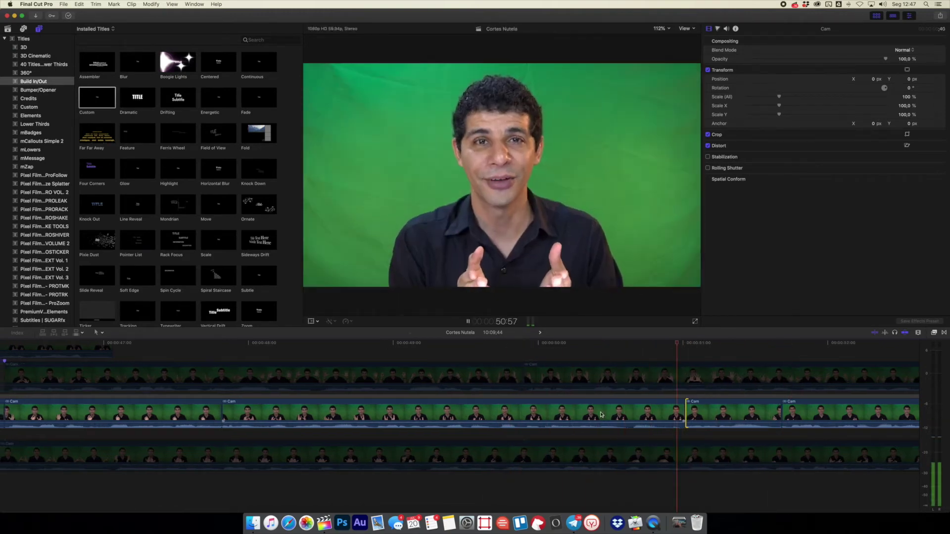
Shorten the preceding Cam clip's end to about 3:04 (seconds:frames), extend it slightly again, and replay the cut.
key("space")
left_click_drag(686, 413, 665, 413)
key("space")
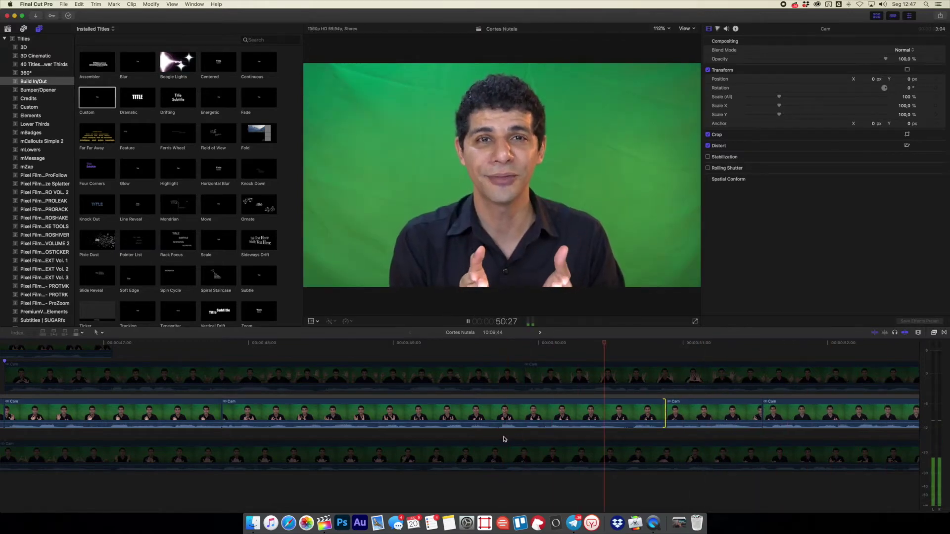
left_click_drag(664, 414, 693, 413)
left_click(572, 485)
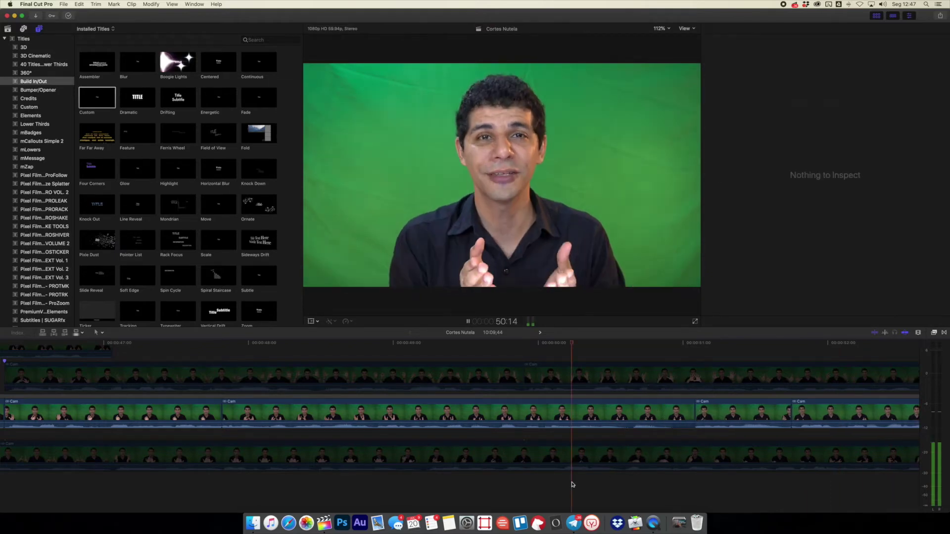
Play the storyline onward to about 1:10, and shift the five lifted Cam clips earlier along the timeline.
key("super+minus")
key("super+minus")
key("super+minus")
key("super+minus")
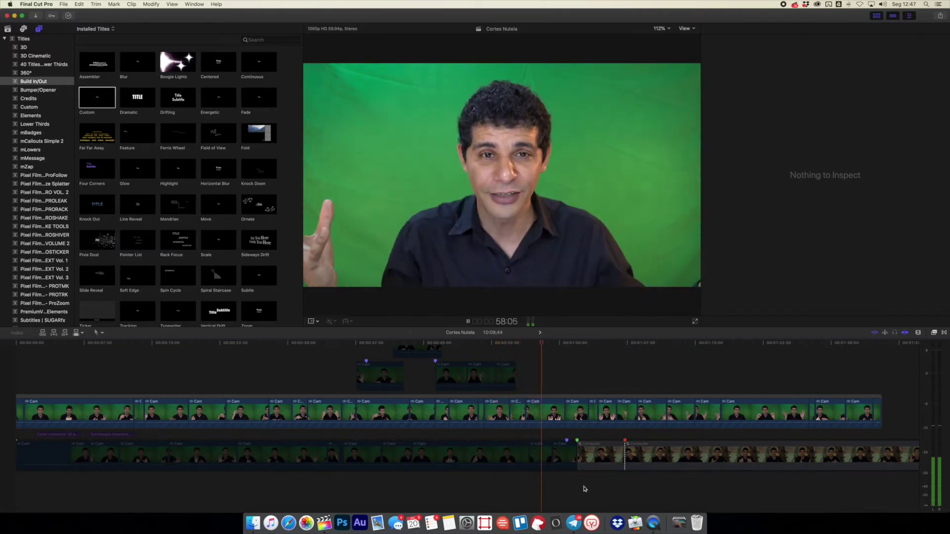
scroll(585, 488, "up", 1)
scroll(585, 489, "right", 1)
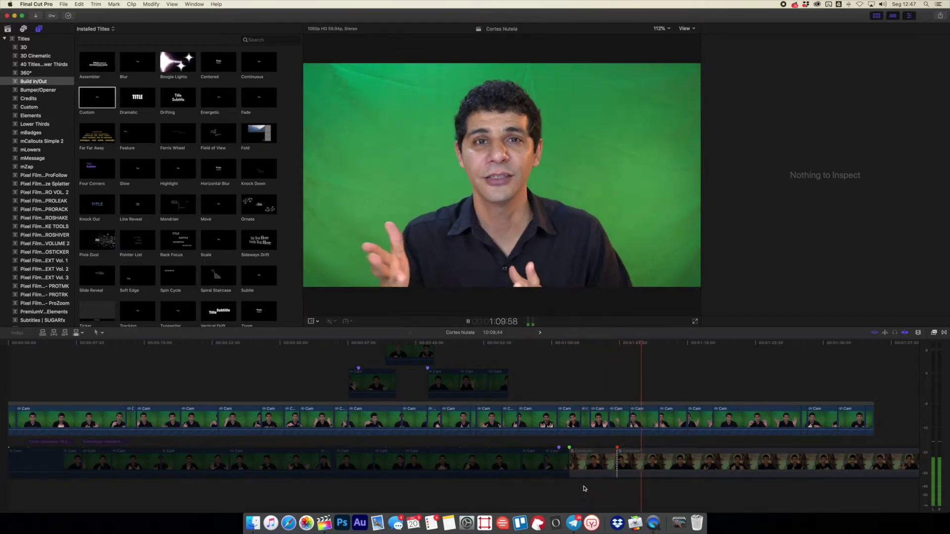
key("space")
left_click_drag(528, 381, 300, 357)
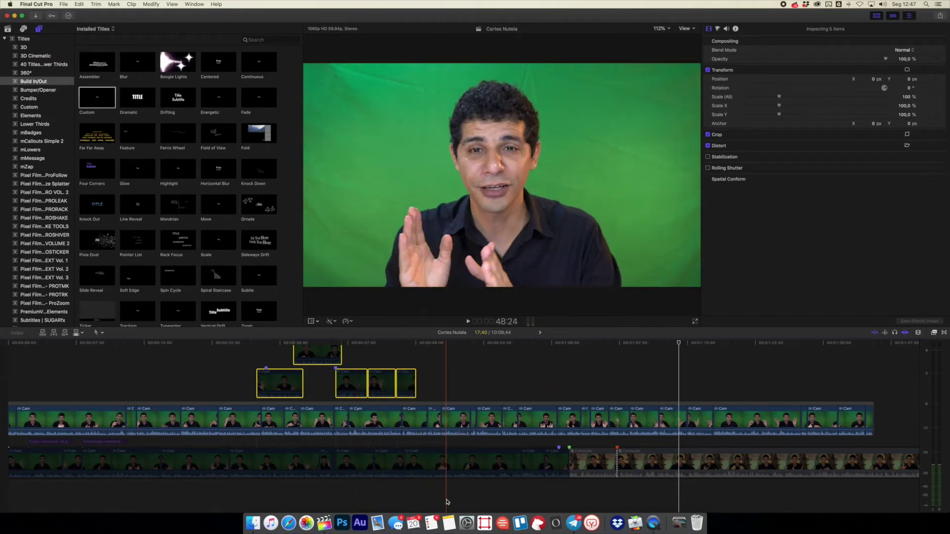
Replay the storyline from about 0:48 and again around 0:51 to 0:58 to review the cuts.
key("space")
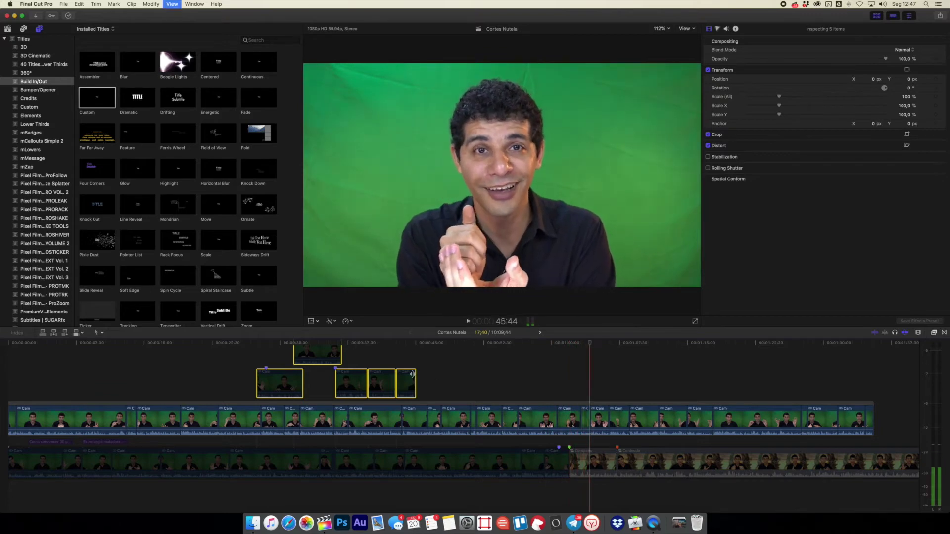
key("space")
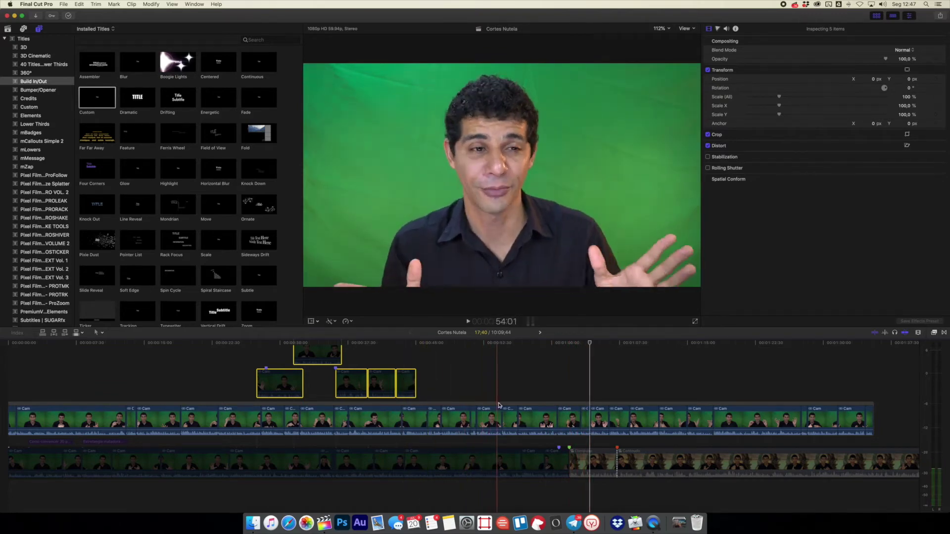
key("space")
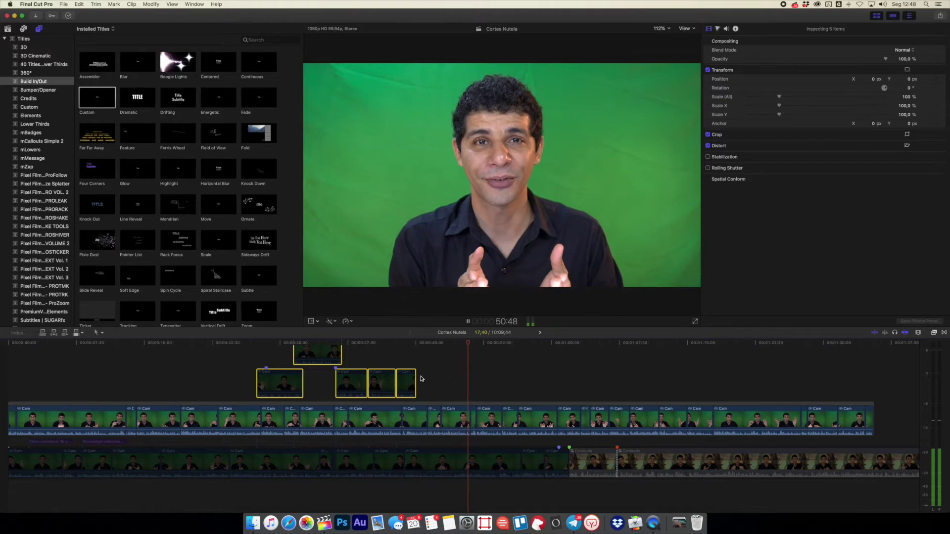
key("space")
left_click(474, 417)
key("space")
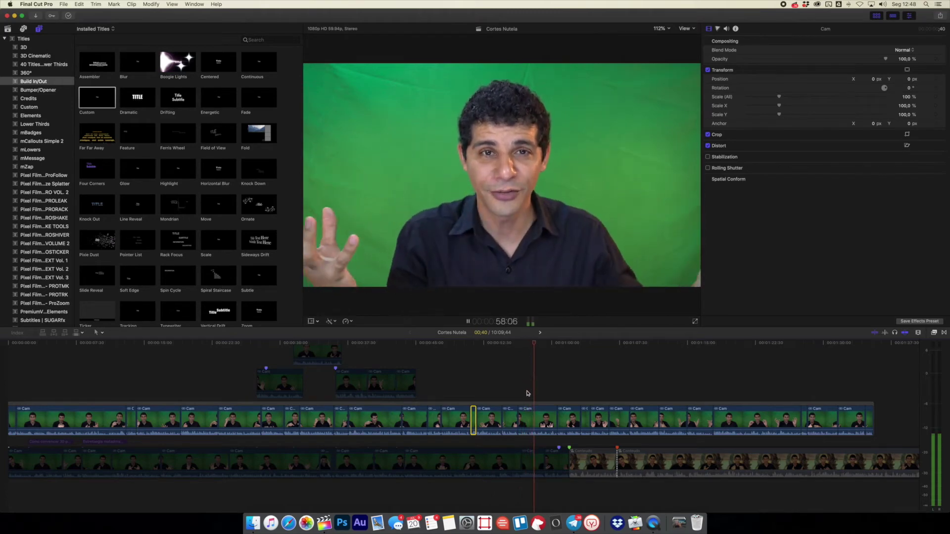
key("space")
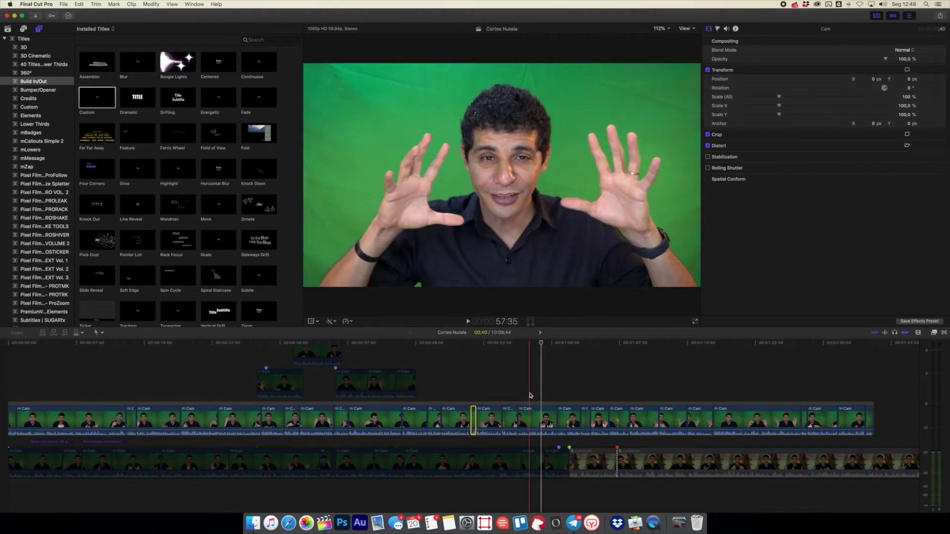
left_click(530, 396)
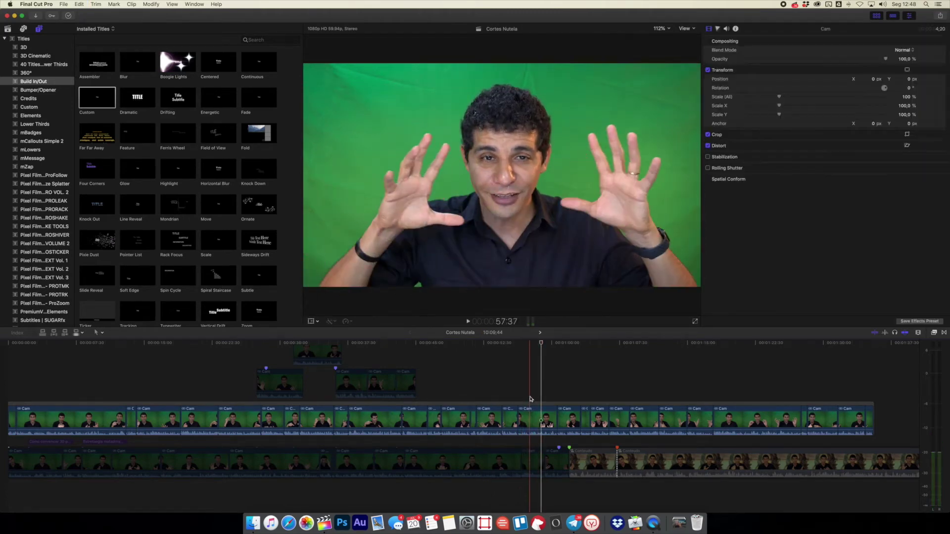
Split the Cam clip at about 0:57 and lift the four clips ending at that cut above the storyline.
key("super+b")
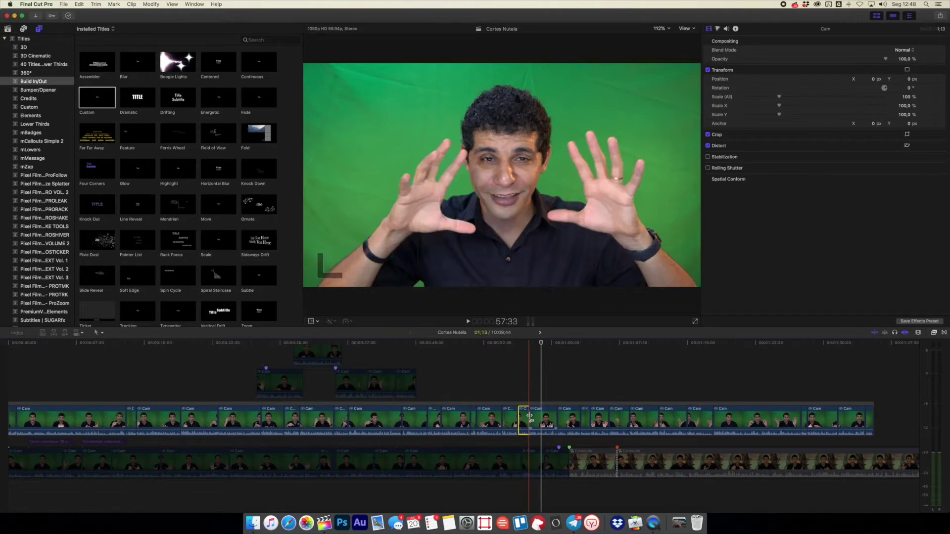
key("space")
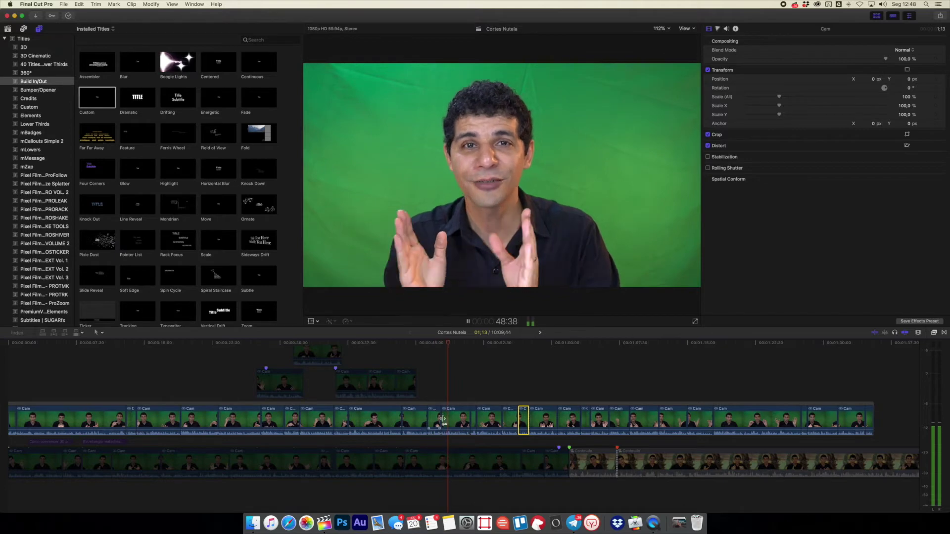
left_click(473, 420)
left_click(520, 423, "shift")
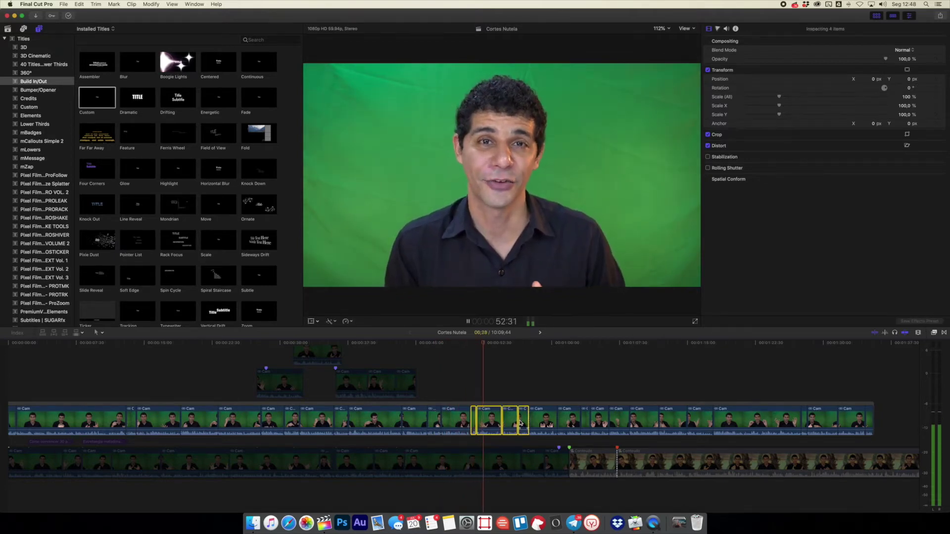
left_click_drag(489, 418, 497, 381)
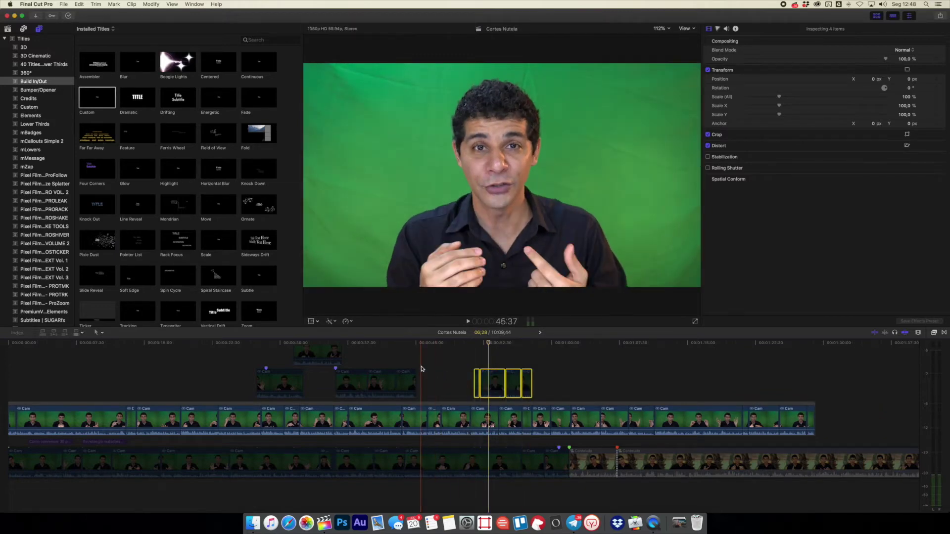
Replay the storyline from about 0:45 to 1:05 and mark the Cam clip at about 1:01.
key("space")
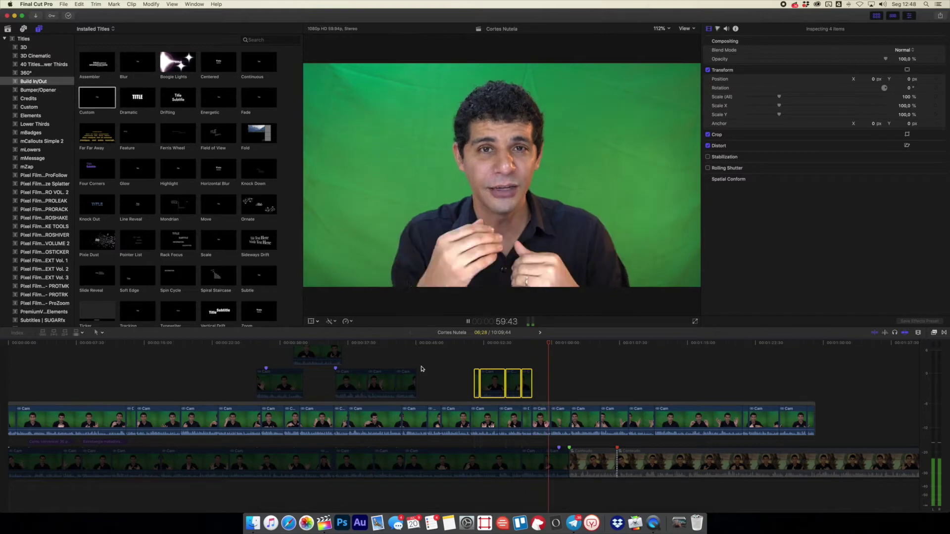
key("space")
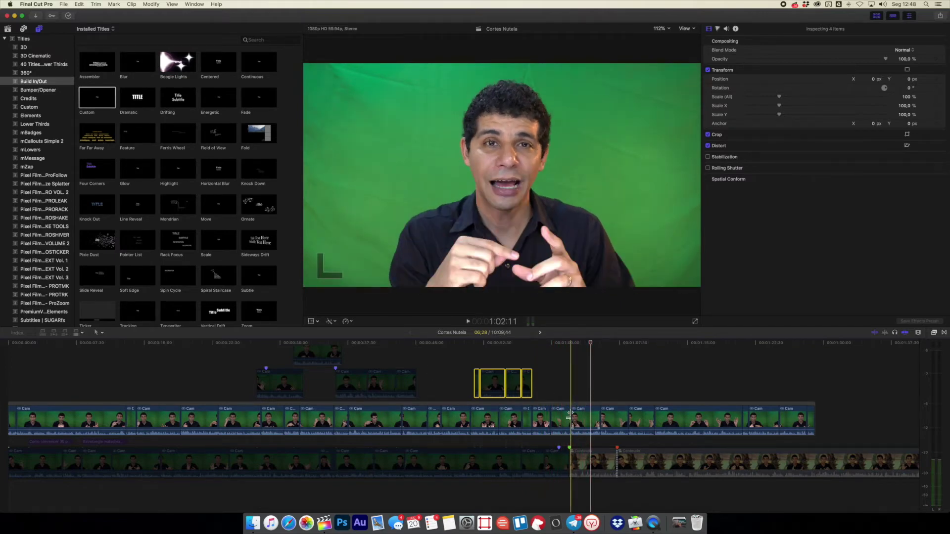
key("l")
key("l")
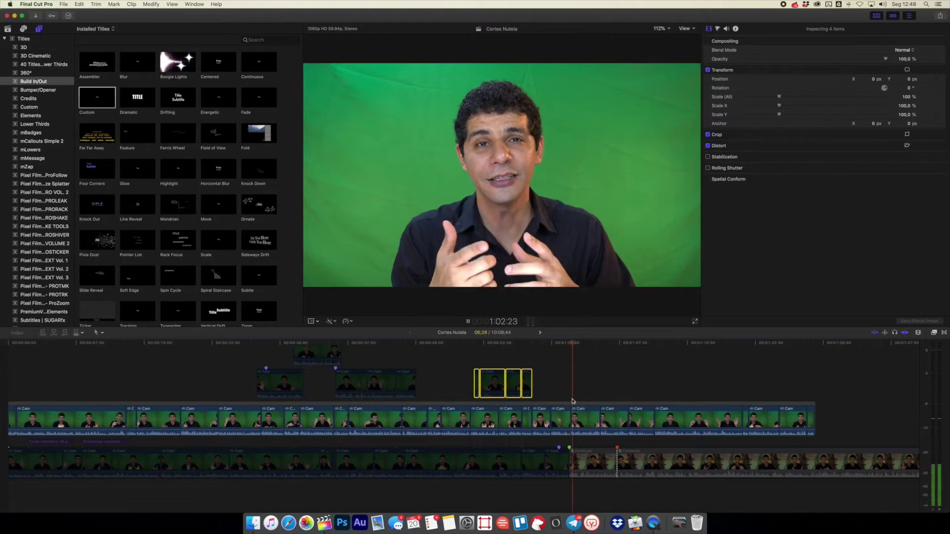
key("space")
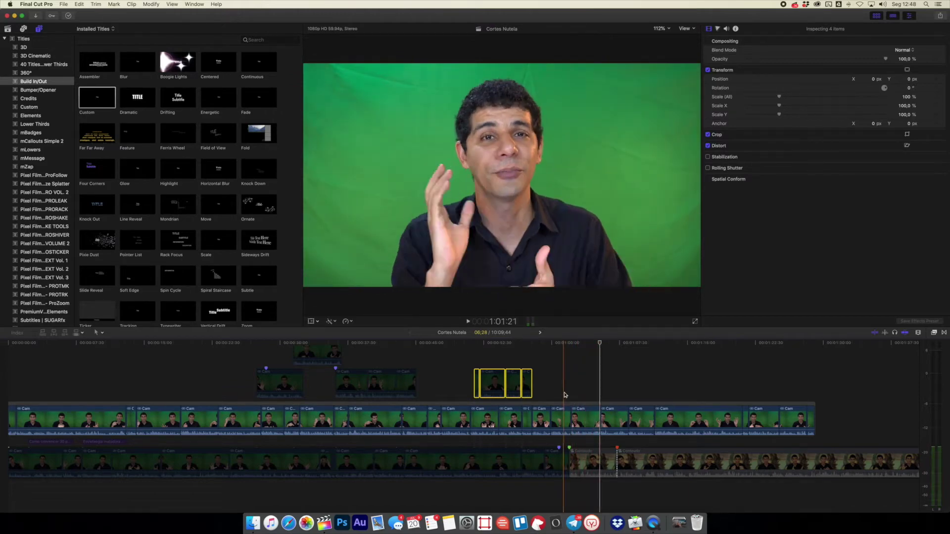
key("space")
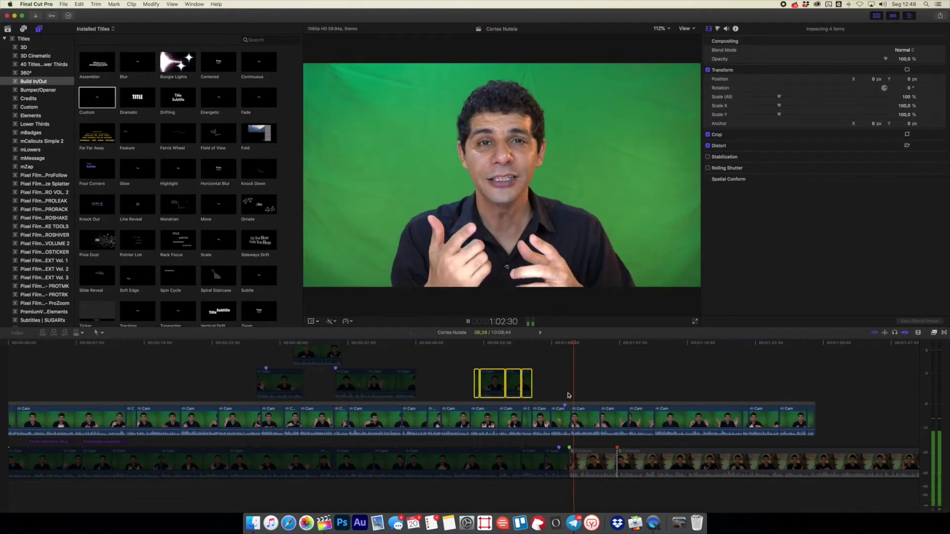
Disable the eight Cam clips after about 1:02 and play the remaining storyline from the beginning.
left_click(581, 418)
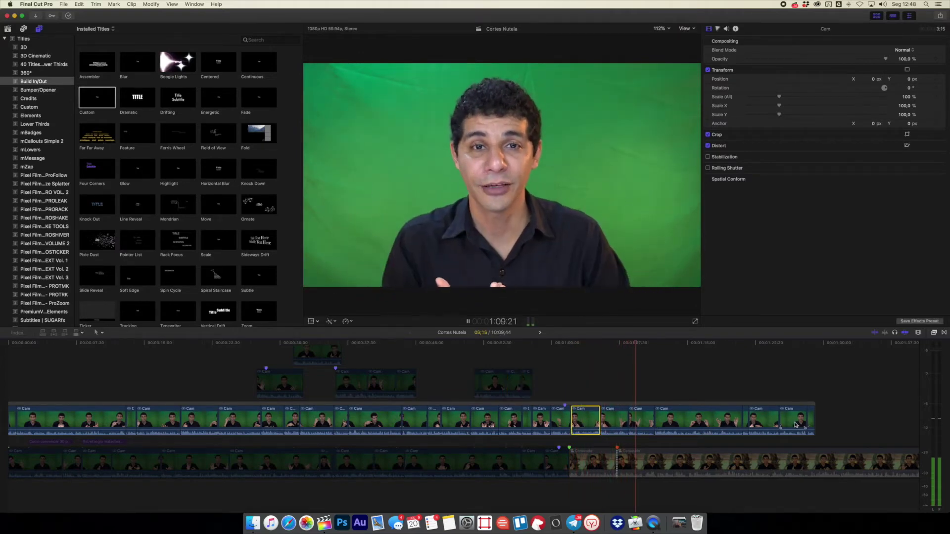
left_click(811, 424, "shift")
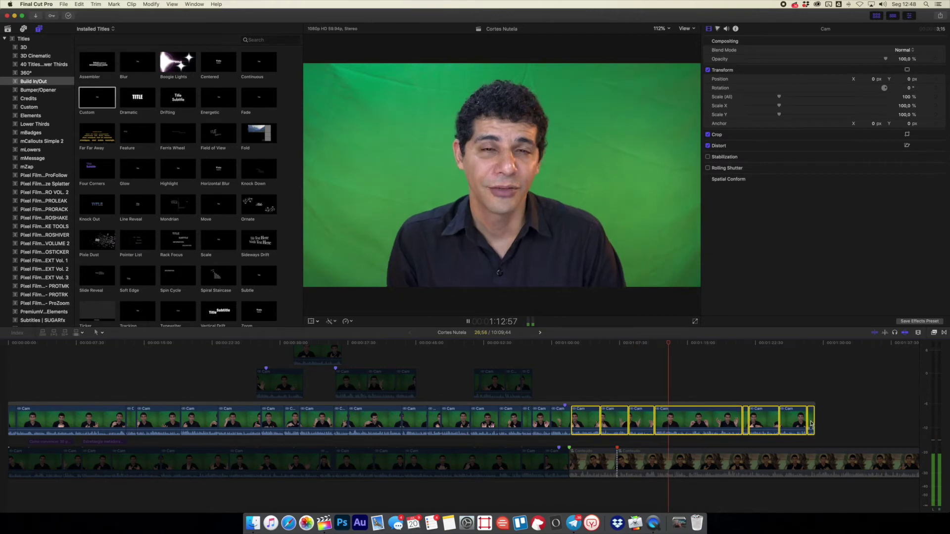
key("v")
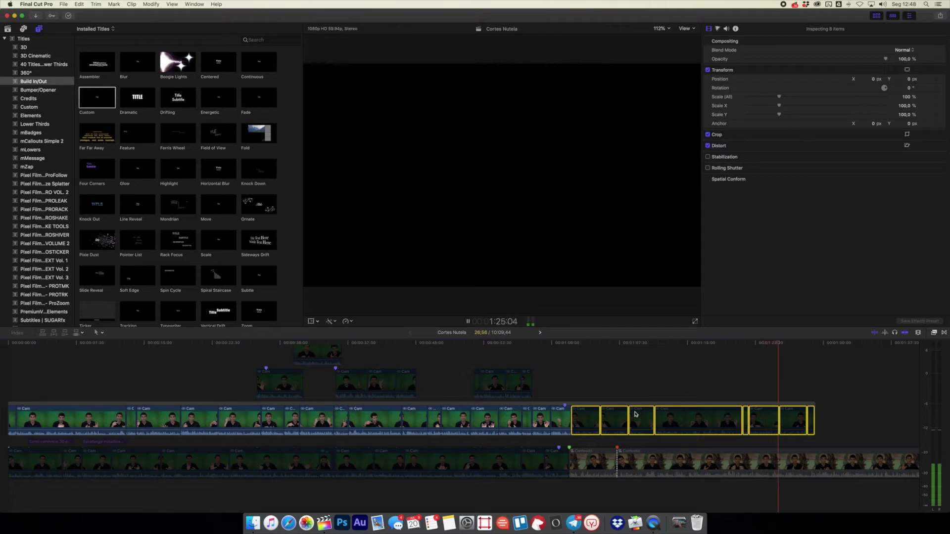
key("space")
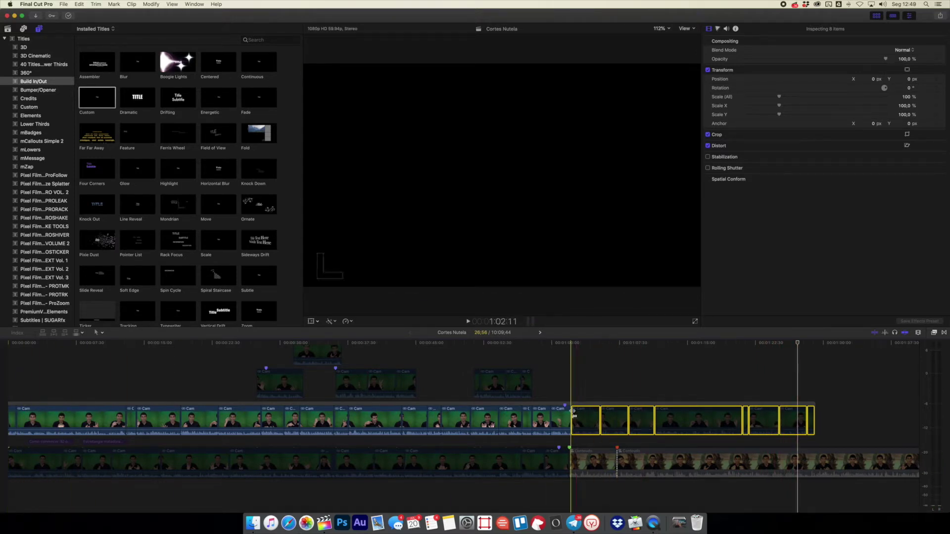
key("space")
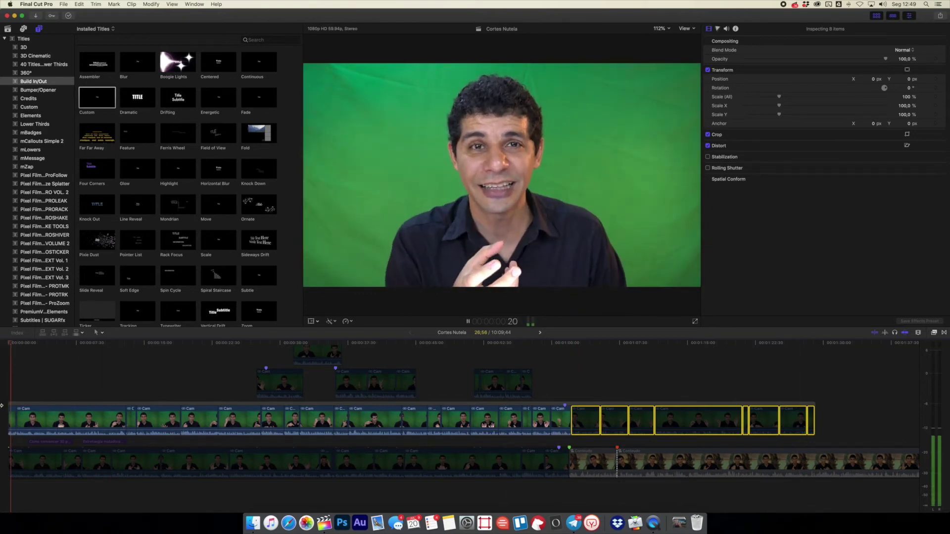
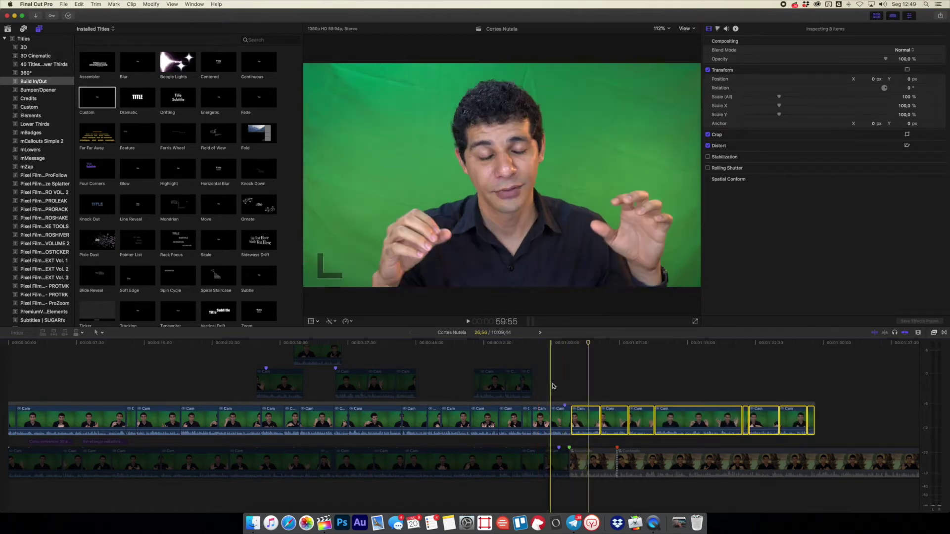
Enable the previously lifted Cam clips and move the eight trailing clips out of the storyline.
left_click(553, 386)
left_click_drag(553, 386, 255, 345)
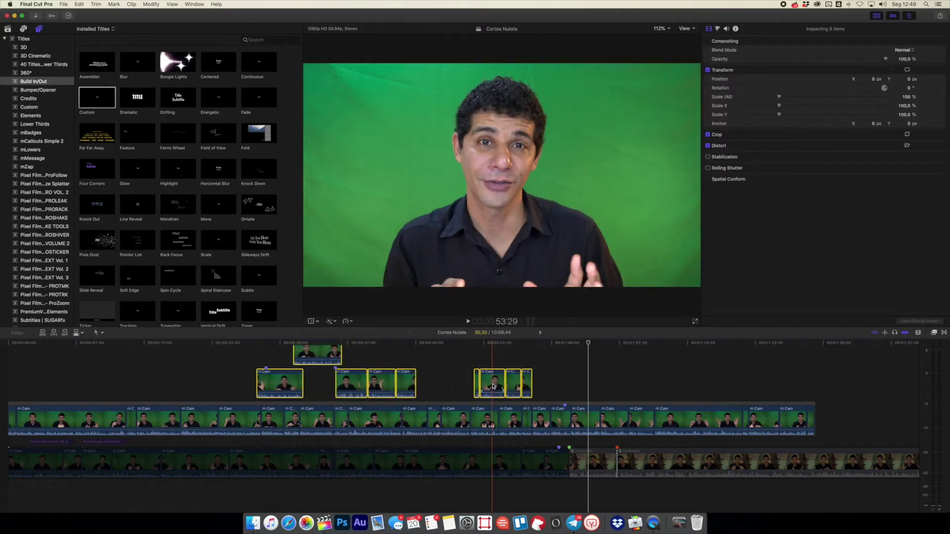
left_click(583, 422)
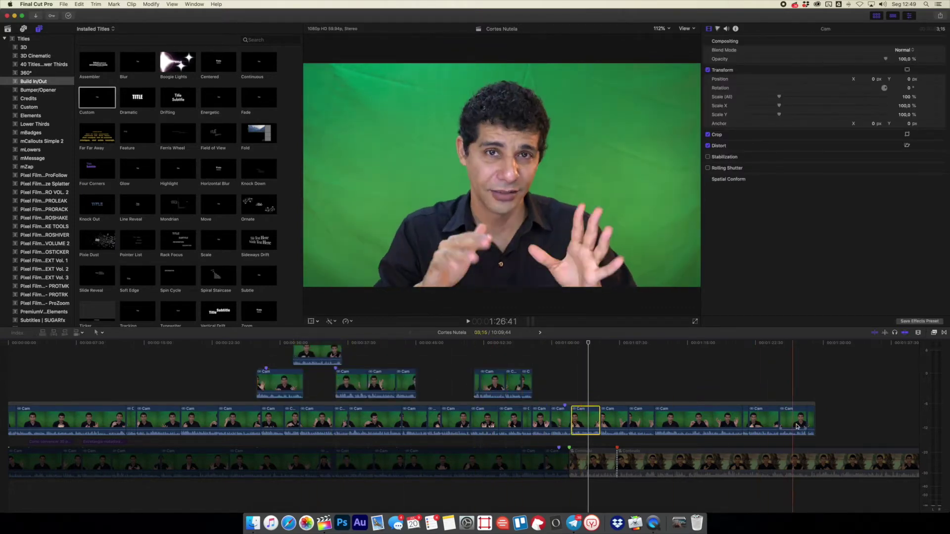
left_click(794, 426, "shift")
mouse_move(589, 420)
left_mouse_down()
mouse_move(579, 376)
mouse_move(594, 423)
left_mouse_up()
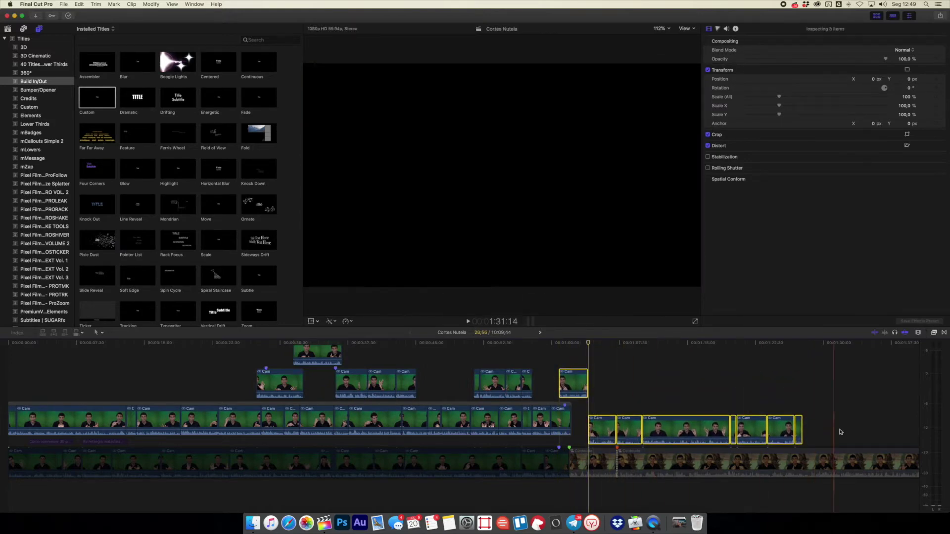
left_click_drag(539, 382, 277, 353)
right_click(312, 355)
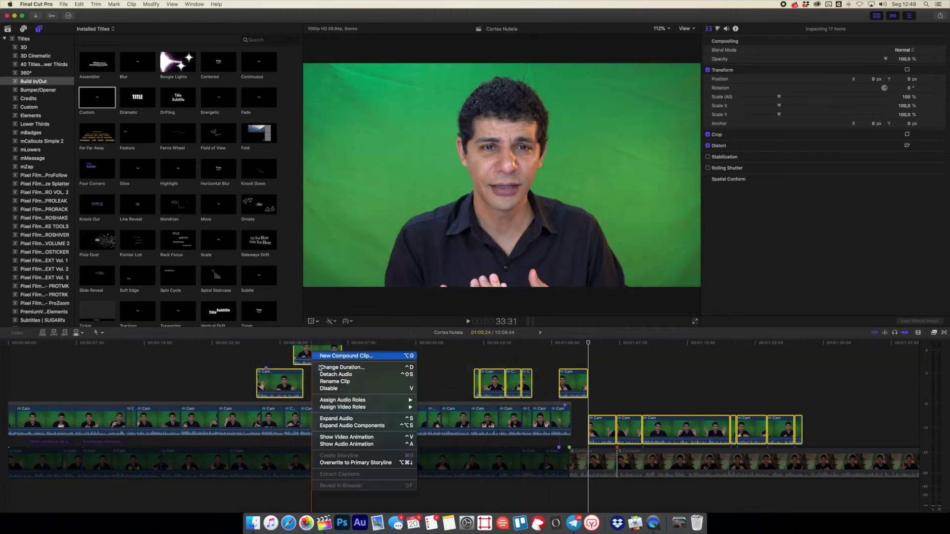
left_click(257, 344)
Shift the two earliest lifted clips so they sit side by side, and combine all 17 lifted clips into one storyline.
left_click_drag(281, 382, 250, 380)
left_click_drag(317, 355, 297, 381)
left_click_drag(215, 372, 597, 391)
left_click_drag(846, 431, 603, 430)
right_click(597, 428)
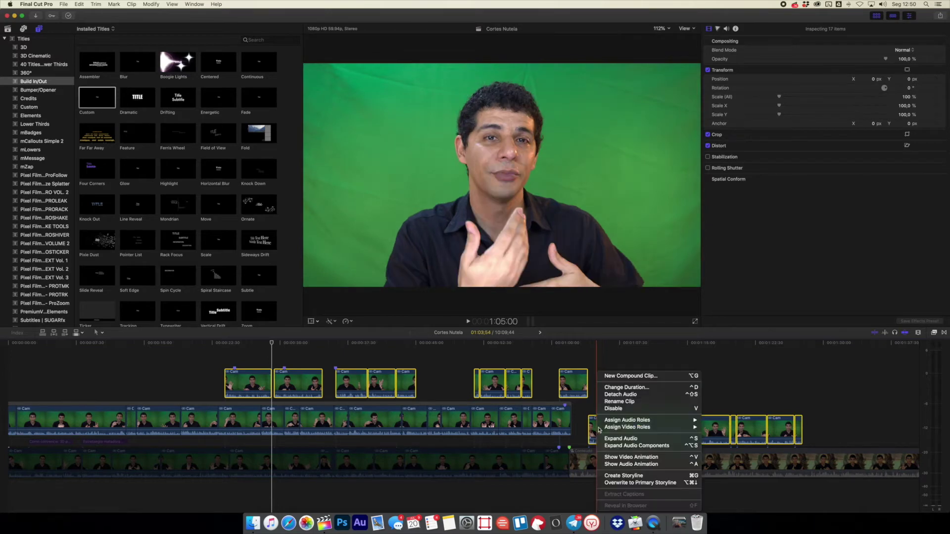
left_click(624, 476)
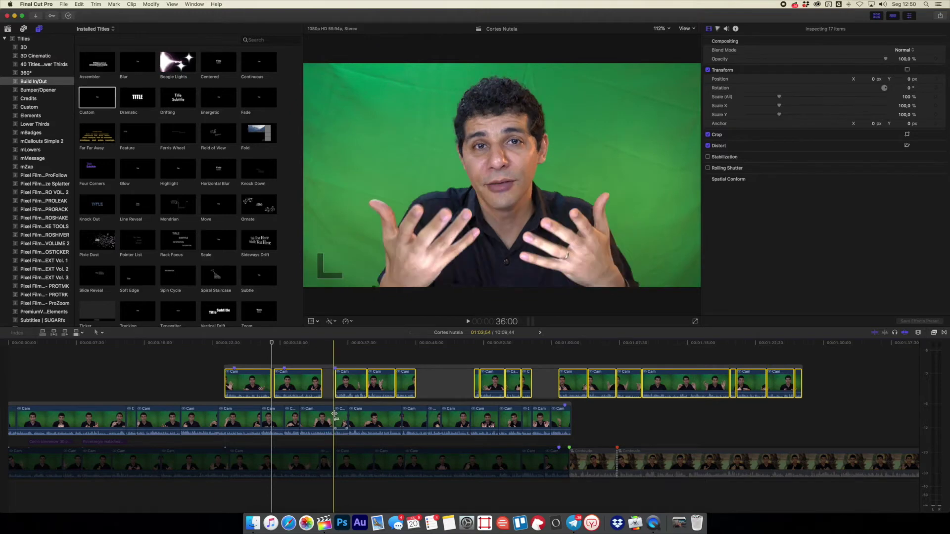
Disable the condensed Cam storyline below and delete the gaps between clips in the new storyline.
left_click_drag(591, 430, 1, 411)
left_click(340, 386)
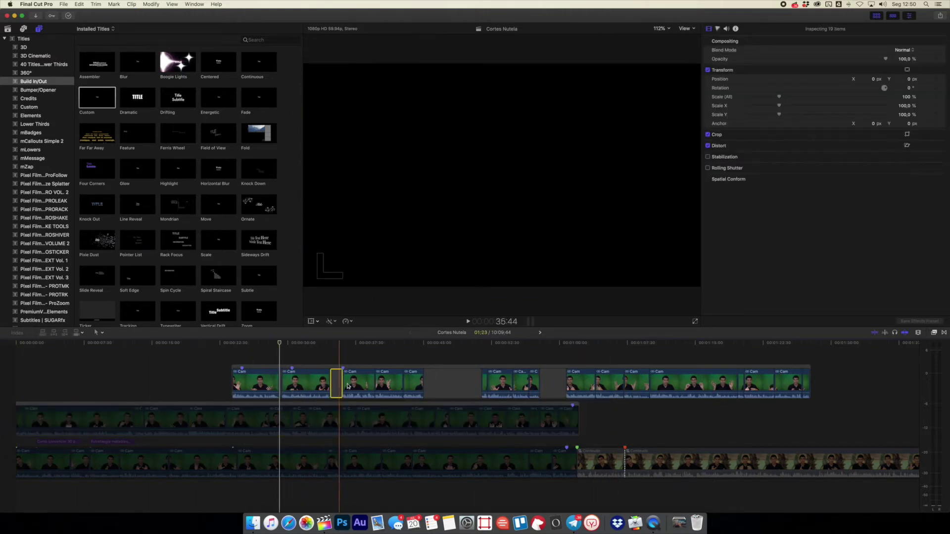
key("Delete")
left_click(441, 383)
key("Delete")
left_click(497, 384)
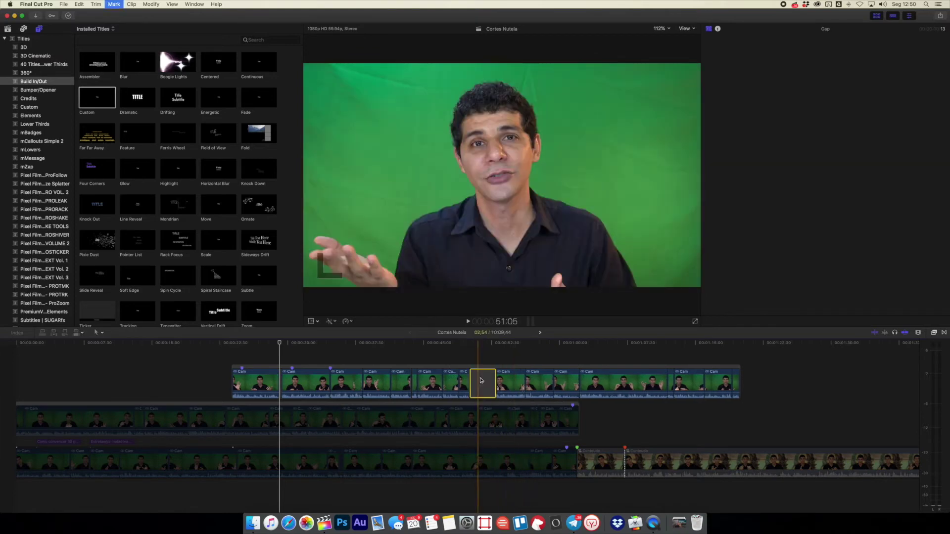
key("Delete")
Move the new storyline to the start of the project and slightly trim the end of its first Cam clip.
left_click_drag(478, 367, 262, 367)
key("space")
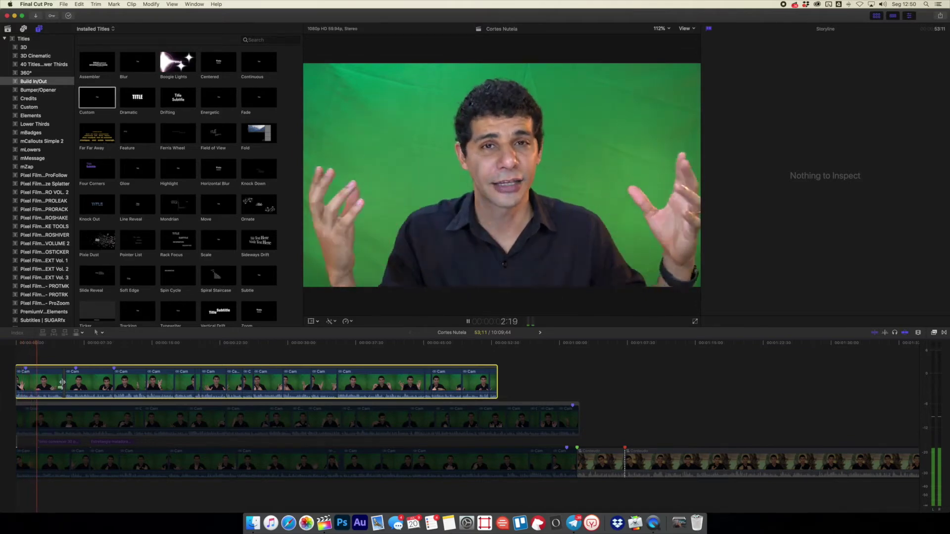
left_click_drag(63, 385, 61, 385)
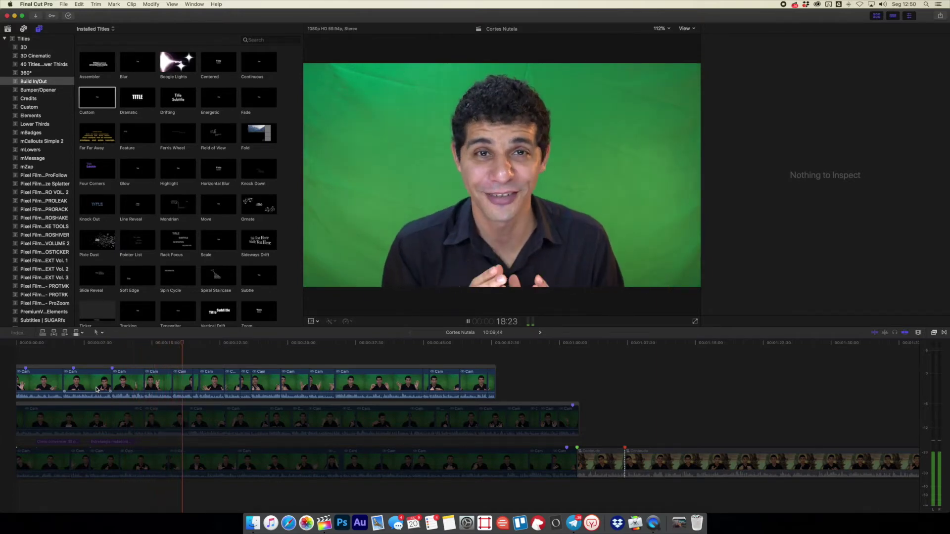
Replay the new storyline's opening clips from the start, from about 0:05 and from about 0:11 to review their order.
left_click(149, 384)
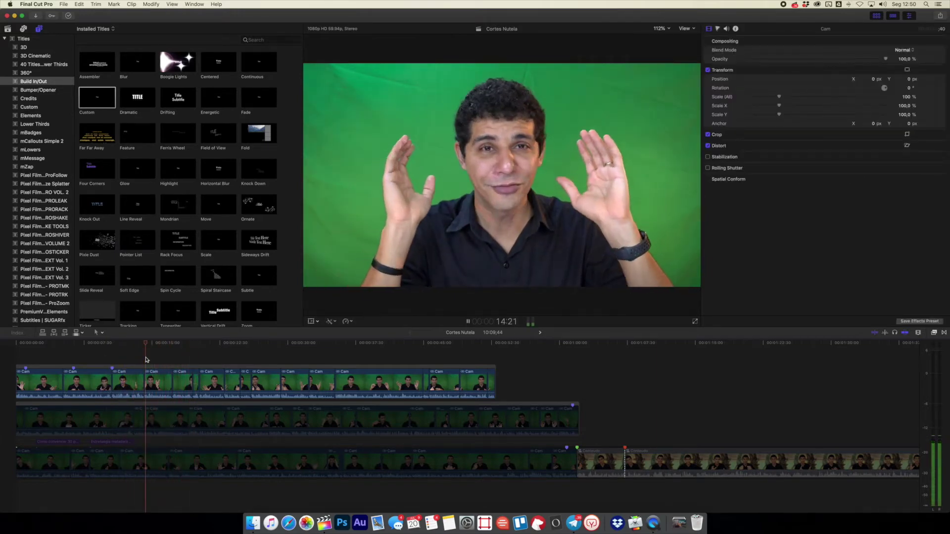
key("space")
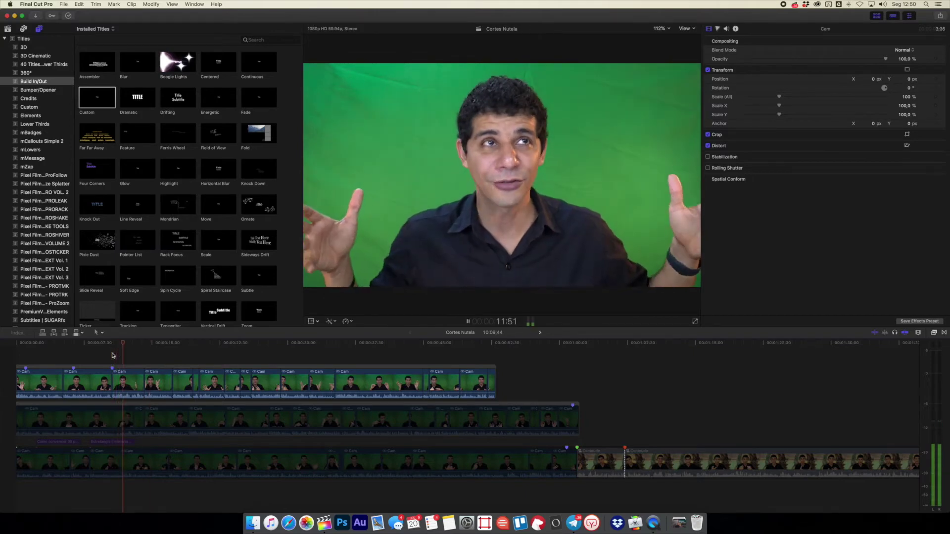
left_click(15, 352)
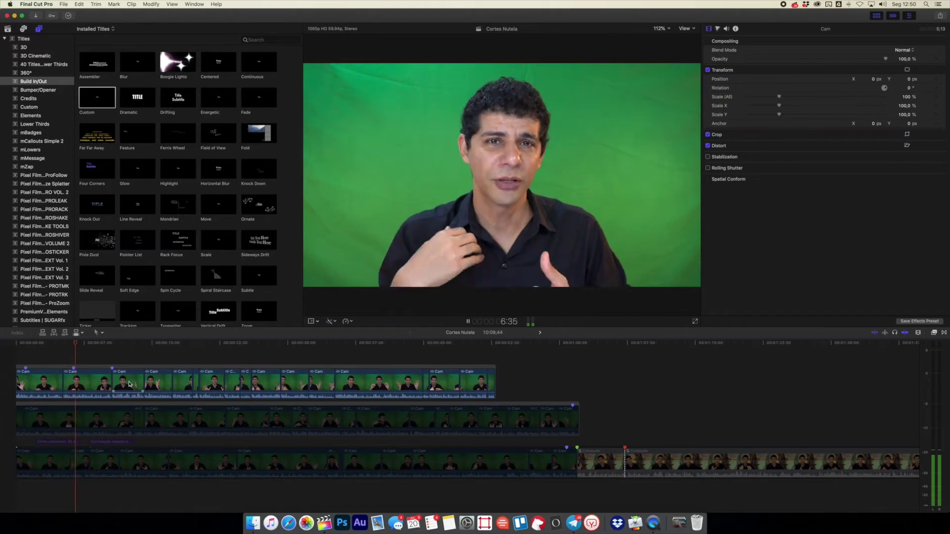
key("space")
key("space")
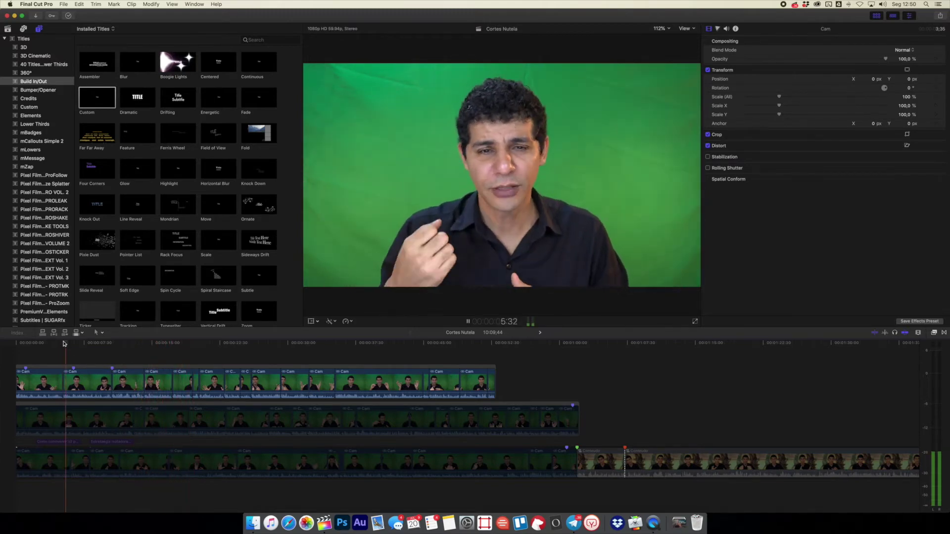
key("space")
Move the two Cam clips starting at about 0:11 to directly after the first clip, and replay the new order.
left_click(131, 378)
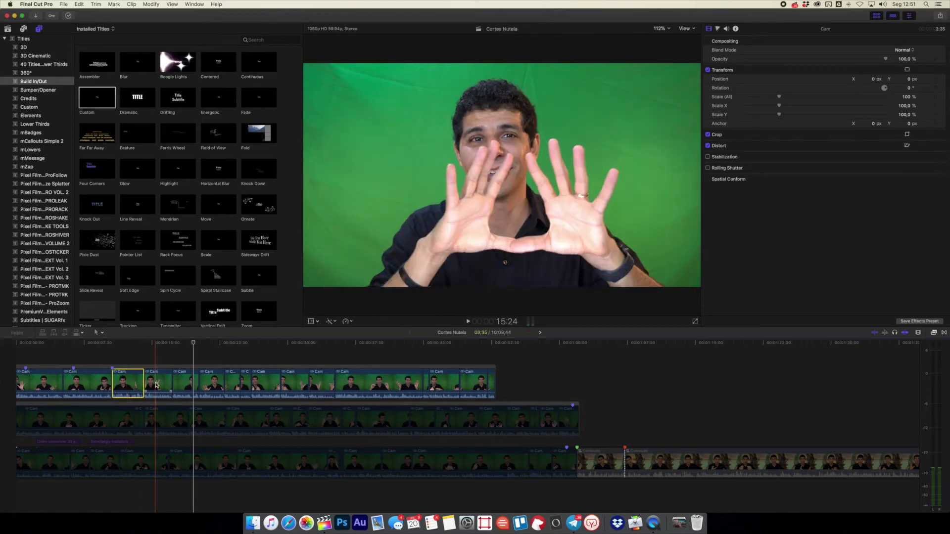
left_click_drag(156, 386, 67, 356)
key("space")
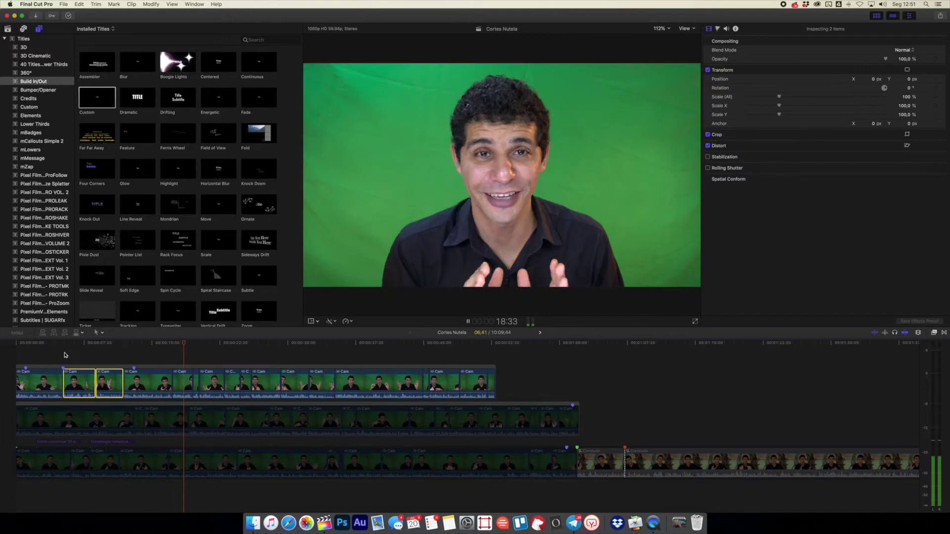
key("space")
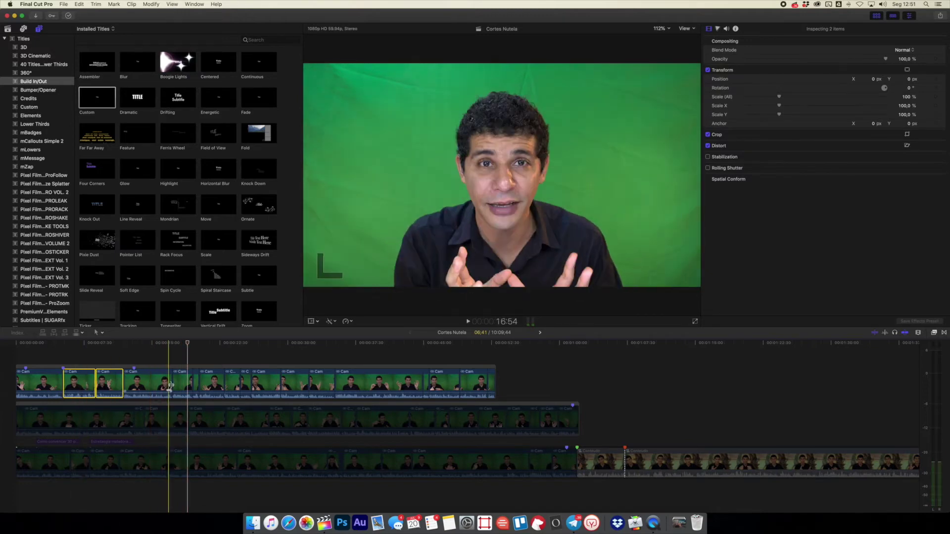
Extend the end of the fourth Cam clip to about 0:24 and play the result.
left_click_drag(170, 385, 236, 385)
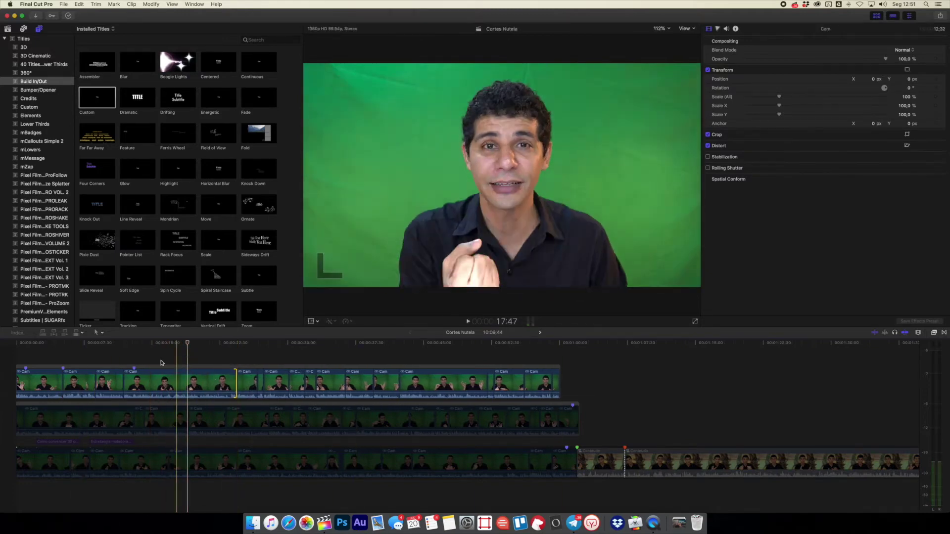
key("space")
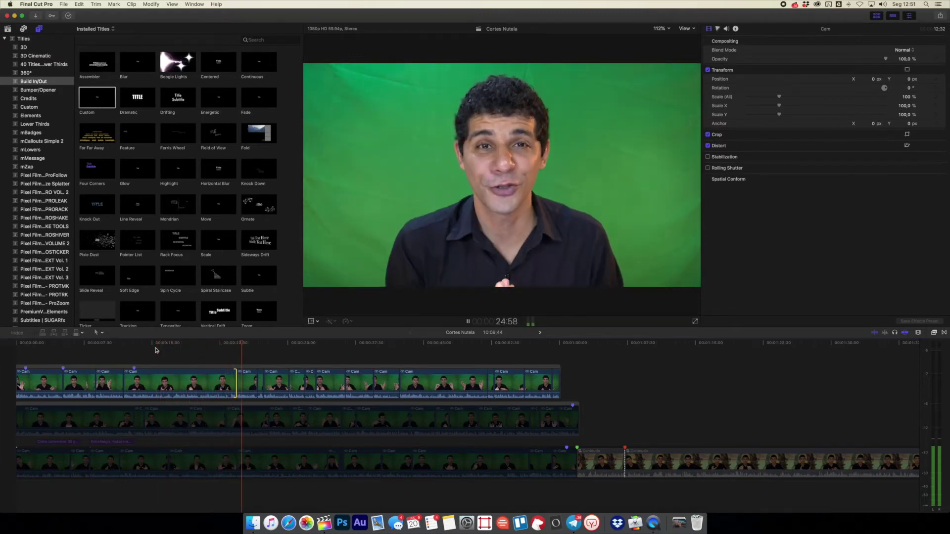
key("space")
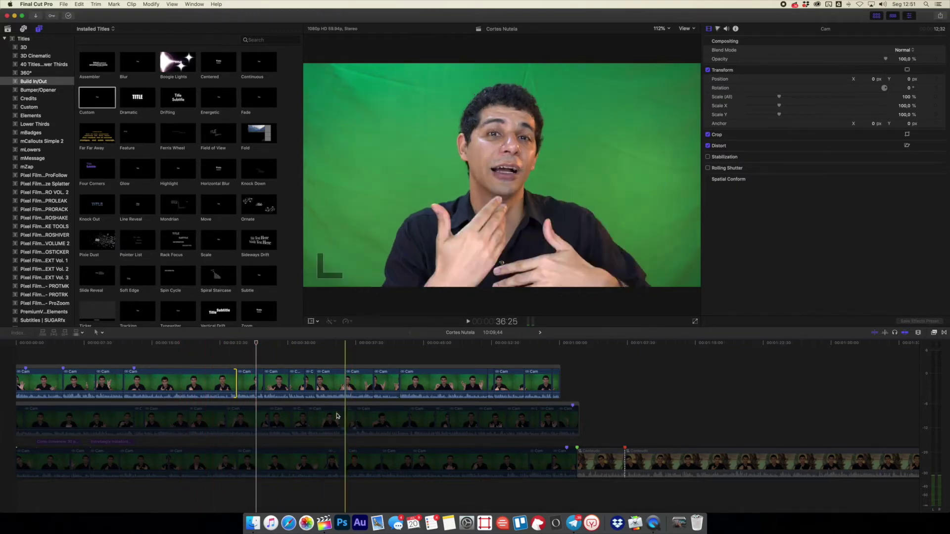
Play the new storyline's opening, move its first Cam clip to fourth place at about 0:19, and replay from the start.
left_click(13, 356)
key("space")
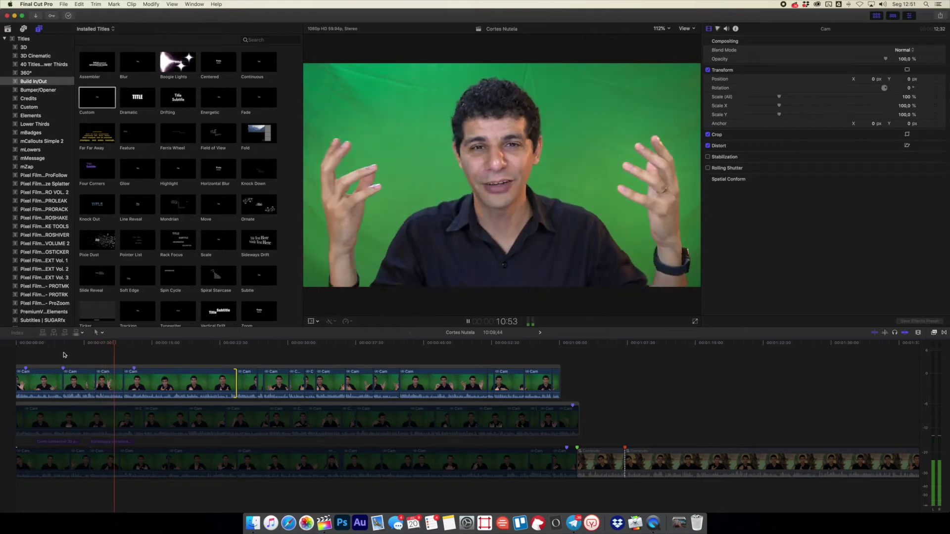
key("space")
left_click_drag(39, 377, 213, 381)
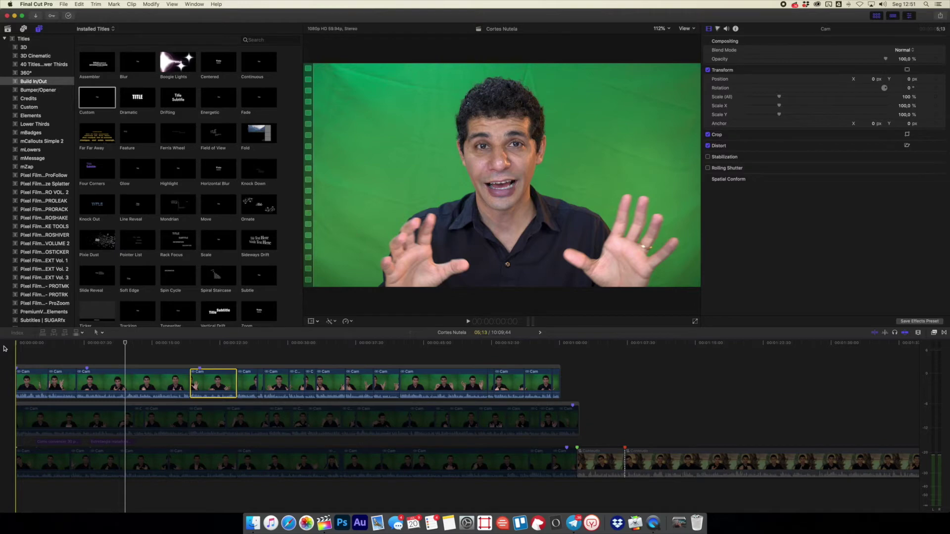
key("Home")
key("space")
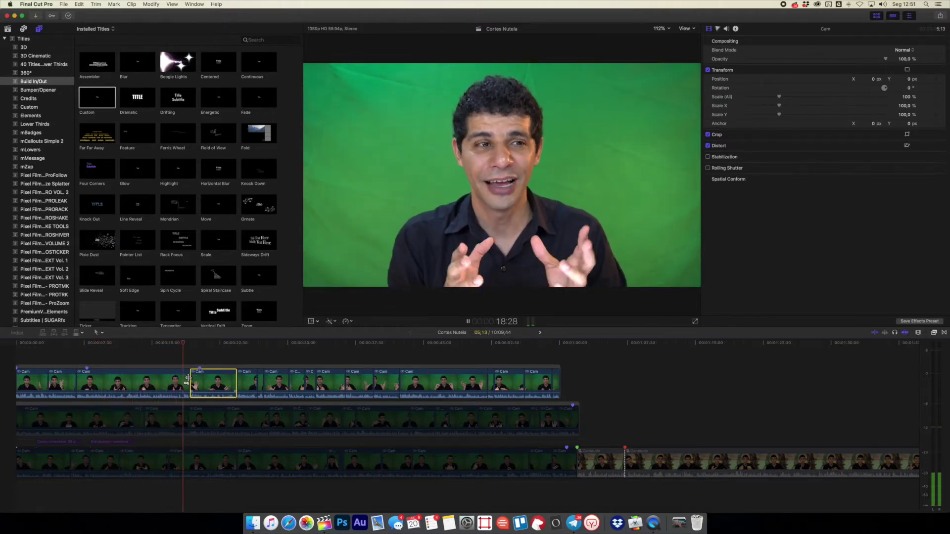
Trim 41 frames off the end of the third Cam clip and play the storyline from about 0:17 to its end.
left_click_drag(188, 378, 182, 378)
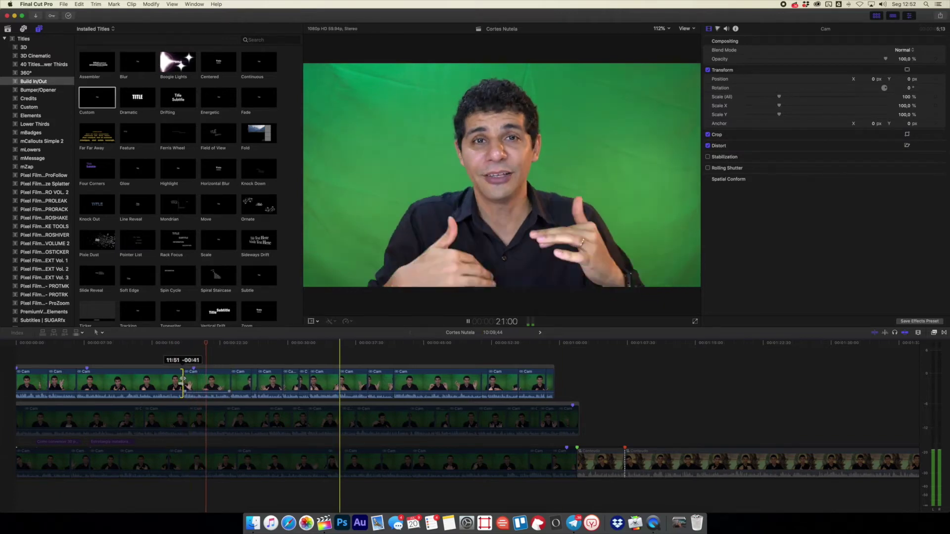
left_click(168, 352)
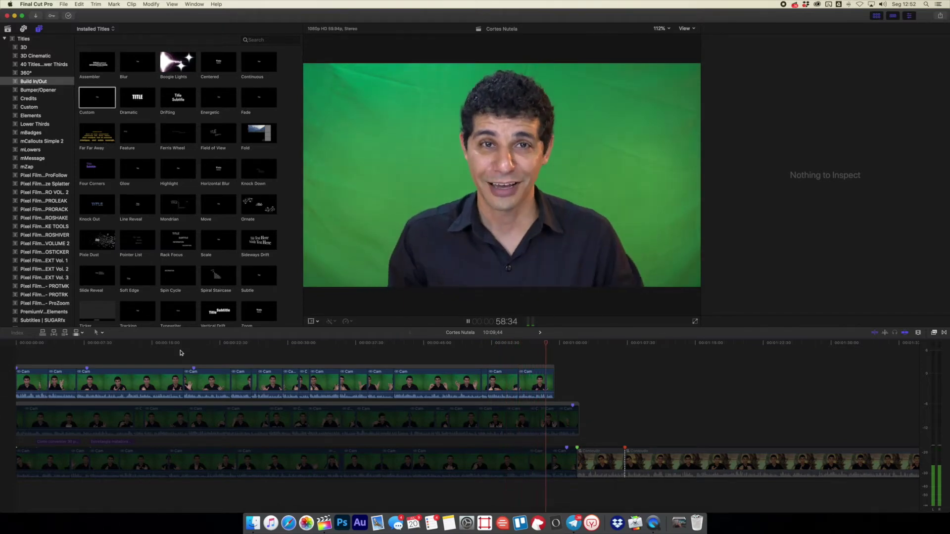
key("space")
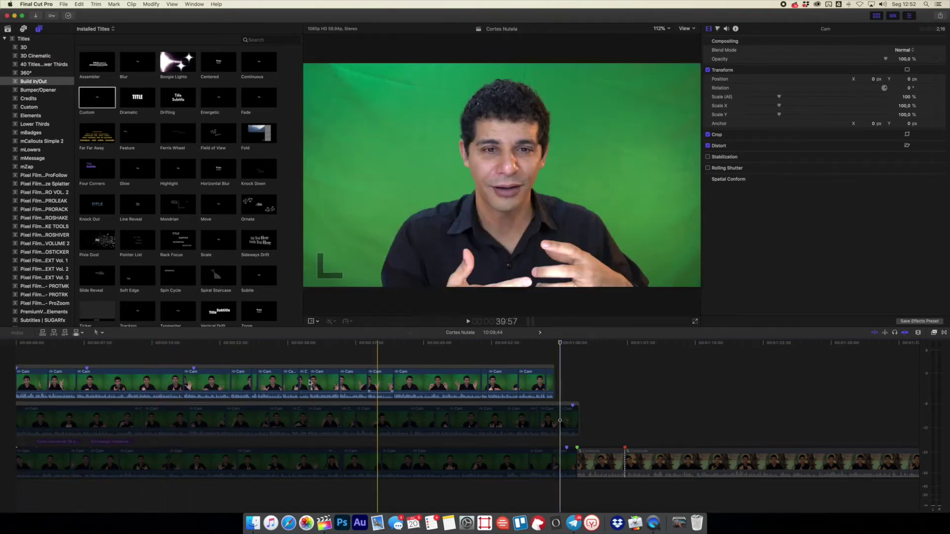
Play the new storyline from the beginning to about 0:12 to review the opening clips.
left_click(2, 375)
key("space")
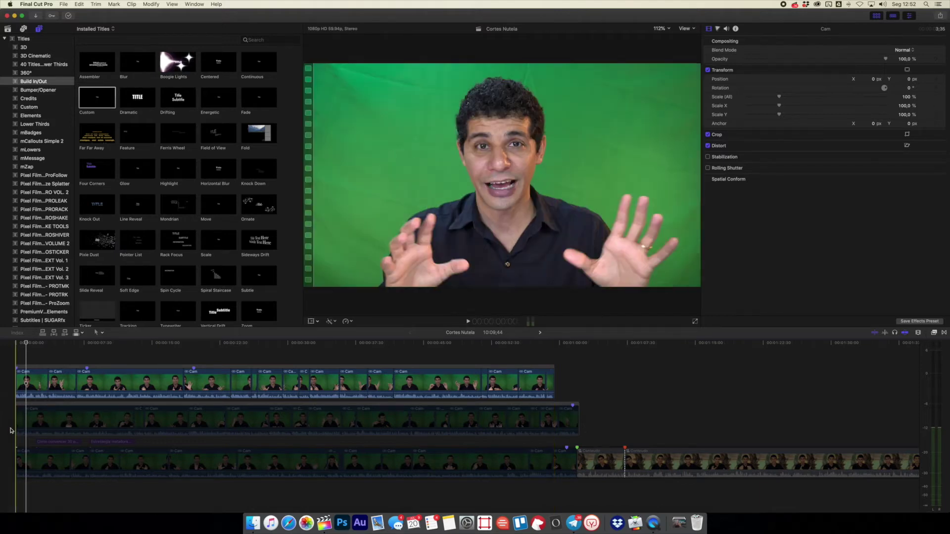
key("space")
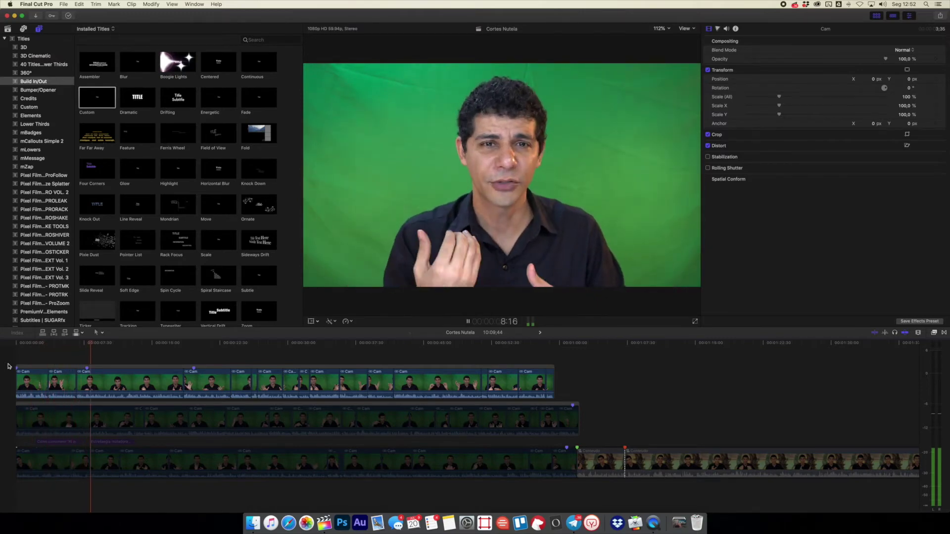
key("space")
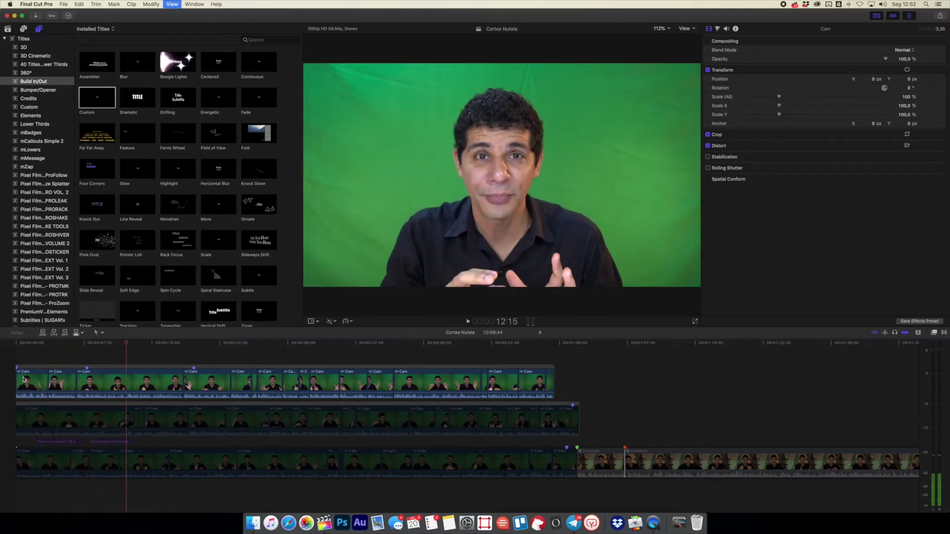
Try extending the start of the storyline's first Cam clip to an 11:06 duration, play it, and undo the extension.
left_click_drag(16, 379, 99, 368)
left_click(68, 385)
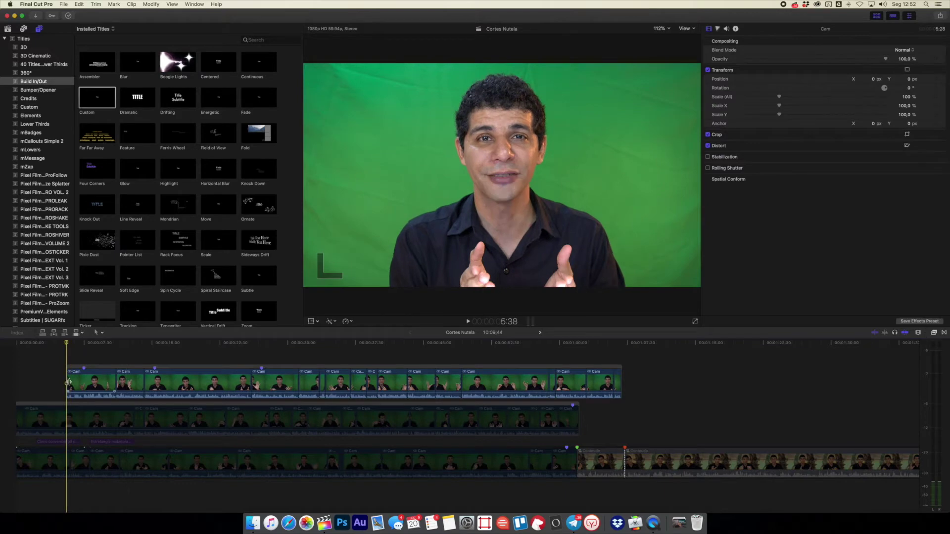
left_click_drag(68, 380, 17, 380)
key("space")
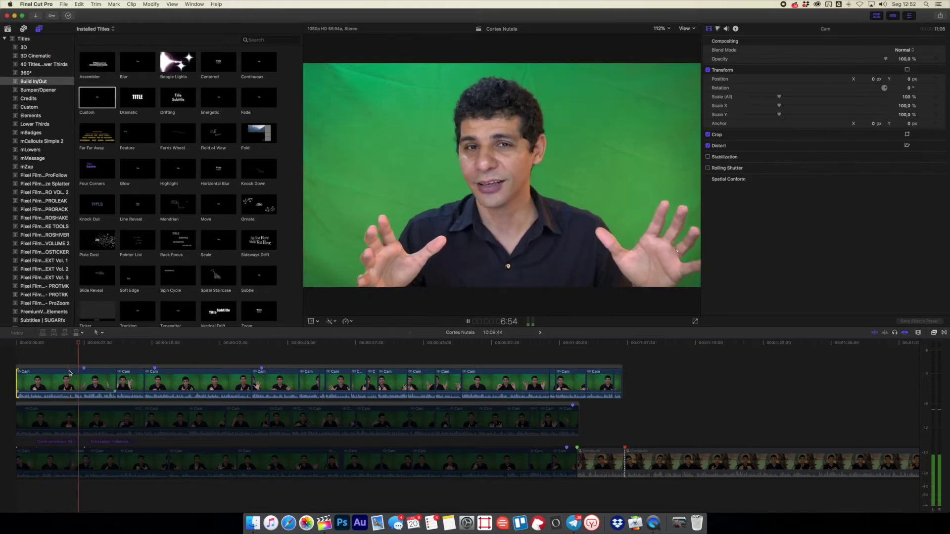
key("space")
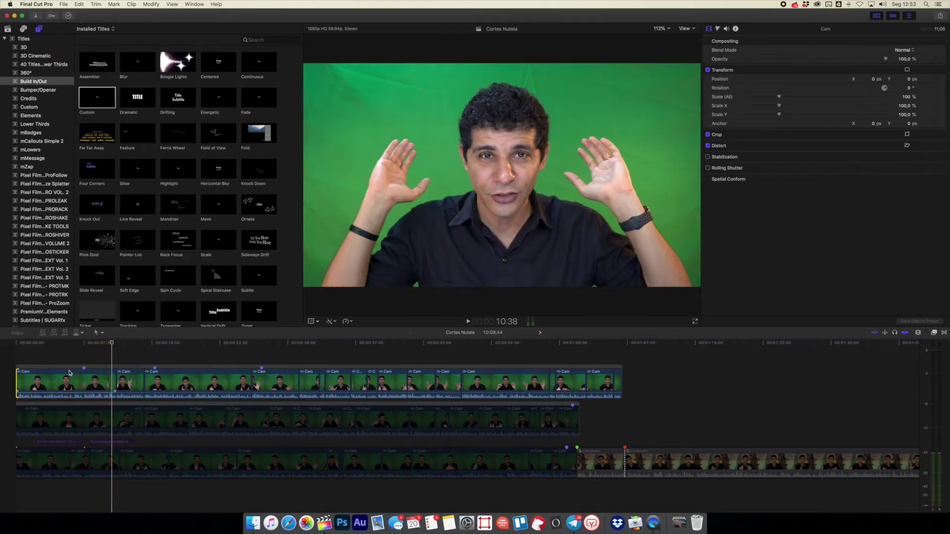
key("super+z")
key("shift+super+z")
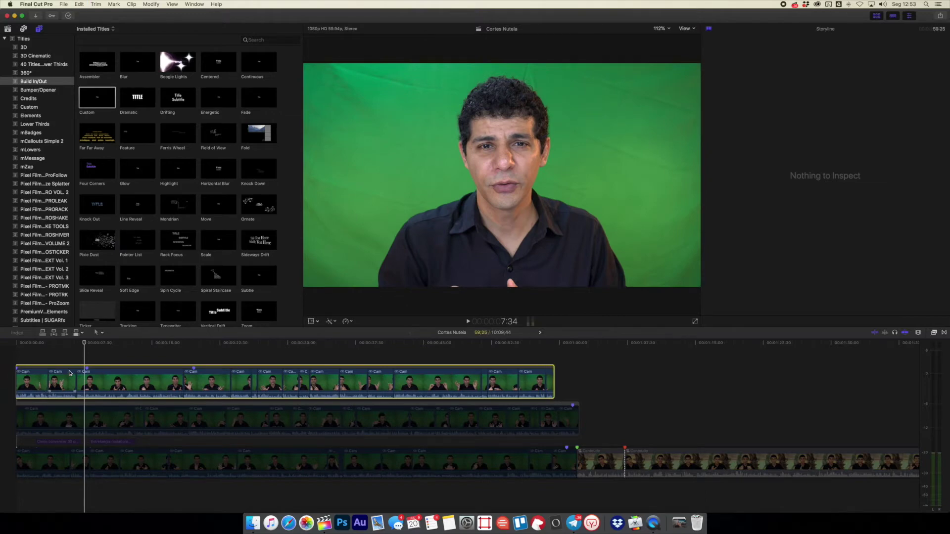
Trim 25 frames off the start of the storyline's first Cam clip and move the storyline back to the project start.
key("Home")
key("space")
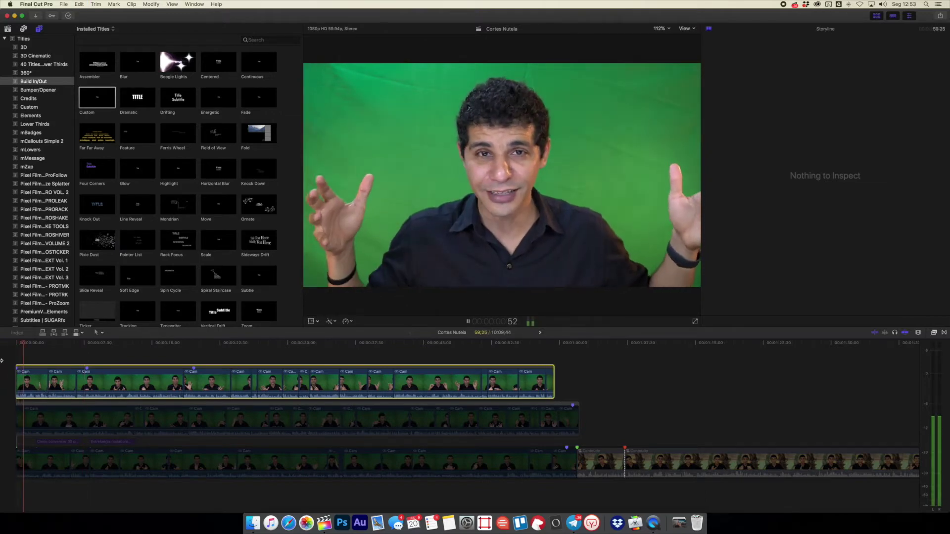
key("space")
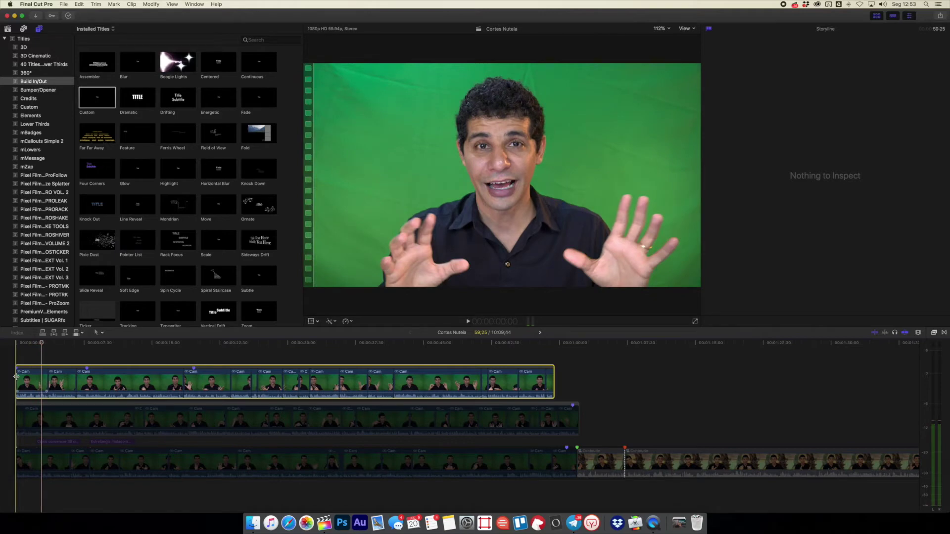
key("super+equal")
key("super+equal")
key("super+equal")
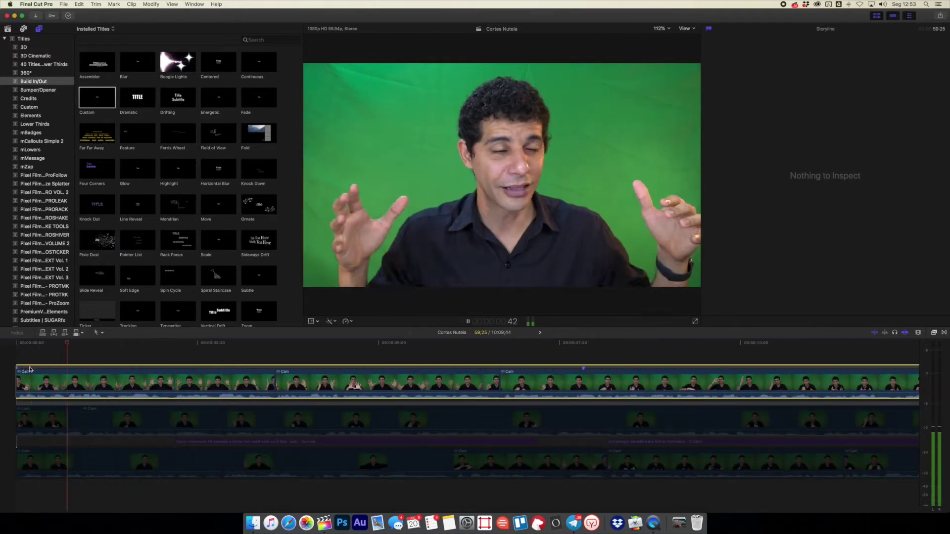
left_click(74, 377)
left_click_drag(18, 383, 49, 382)
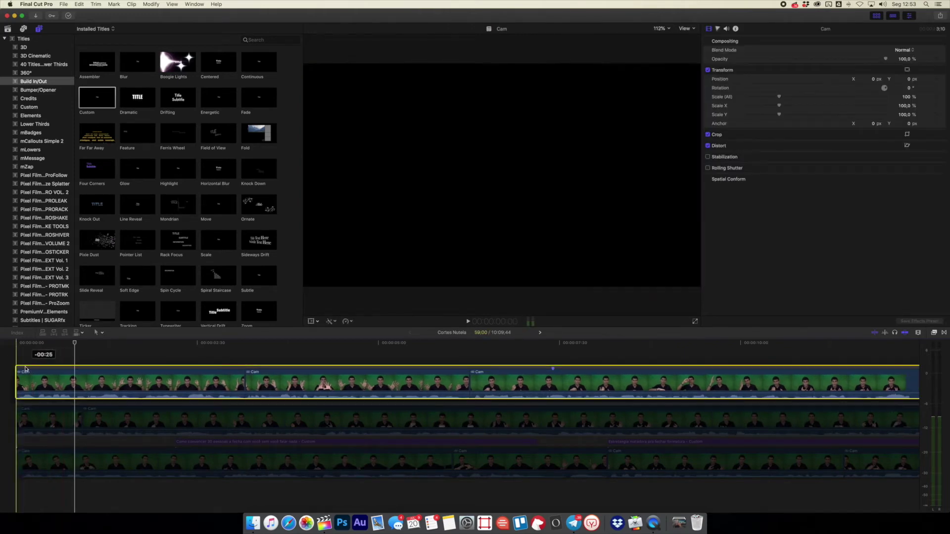
Trim the first Cam clip's start further to about 2:57, fine-tune the cut, and return the storyline to the project start.
left_click_drag(17, 381, 40, 379)
key("space")
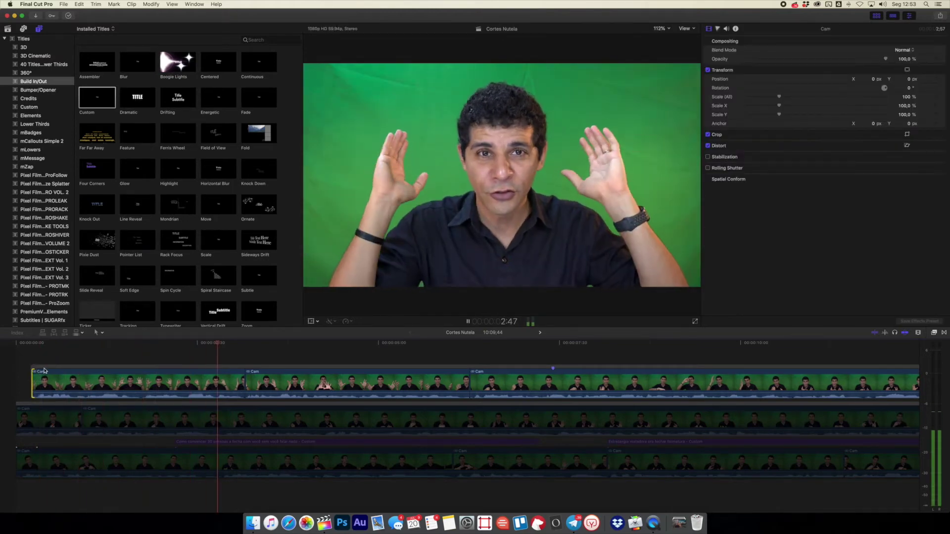
left_click(44, 369)
left_click_drag(43, 369, 28, 369)
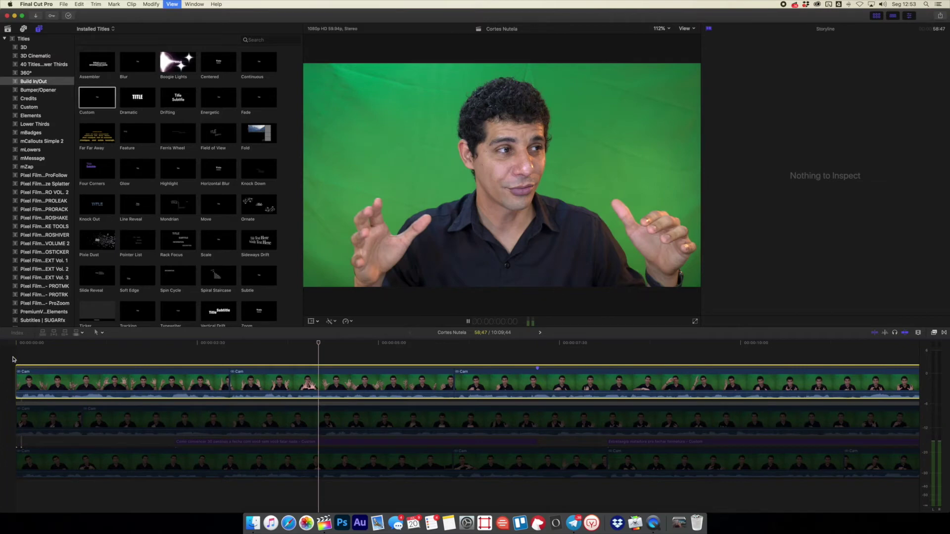
left_click_drag(14, 386, 33, 369)
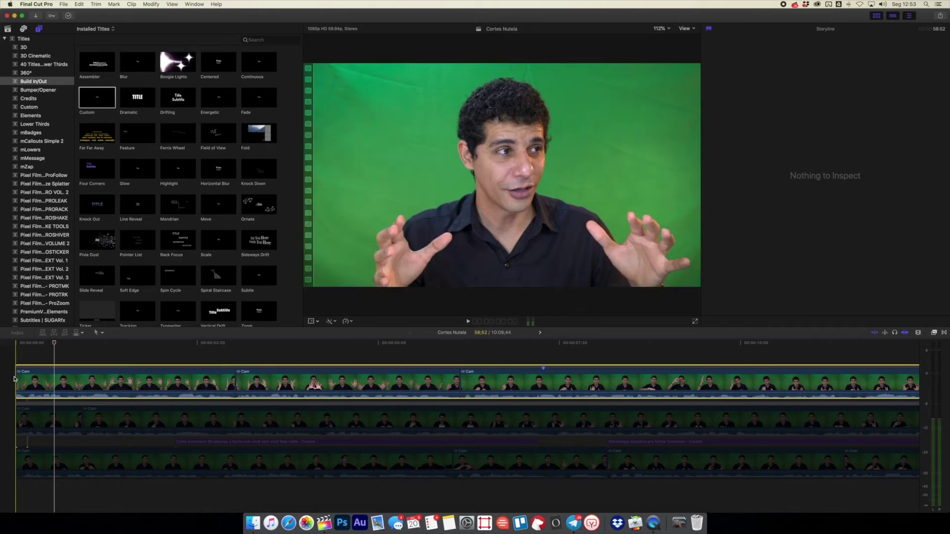
left_click_drag(31, 368, 22, 365)
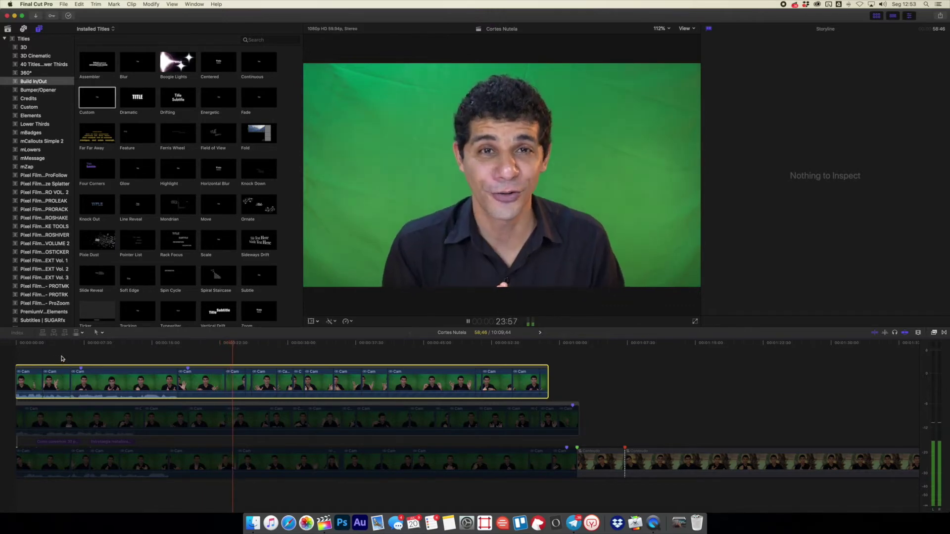
Try the fourth Cam clip in third place, return it to fourth place, and replay the storyline from about 0:05.
left_click(63, 358)
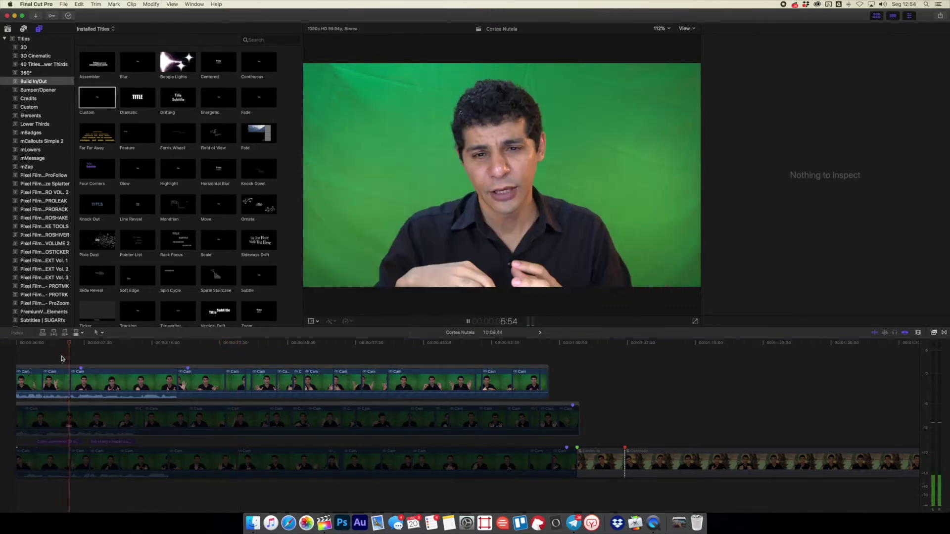
left_click_drag(185, 381, 78, 383)
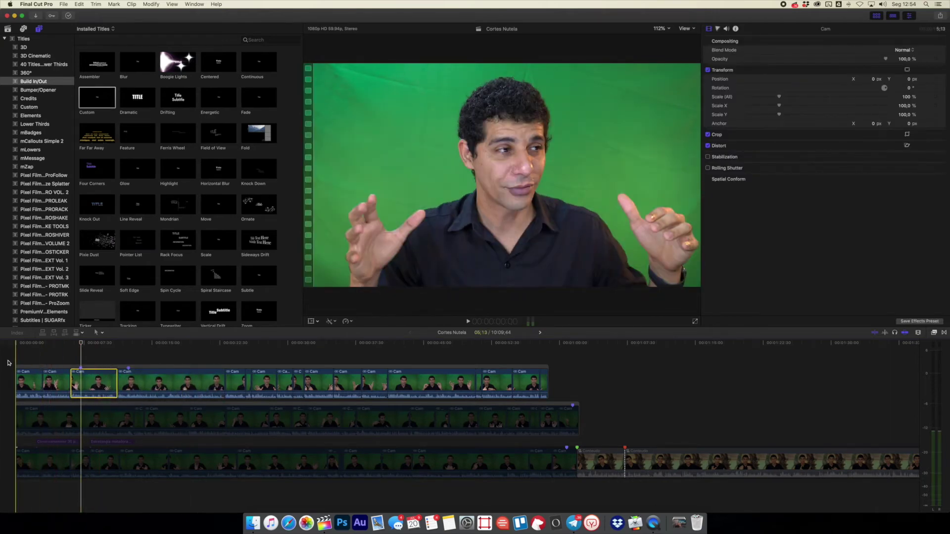
key("space")
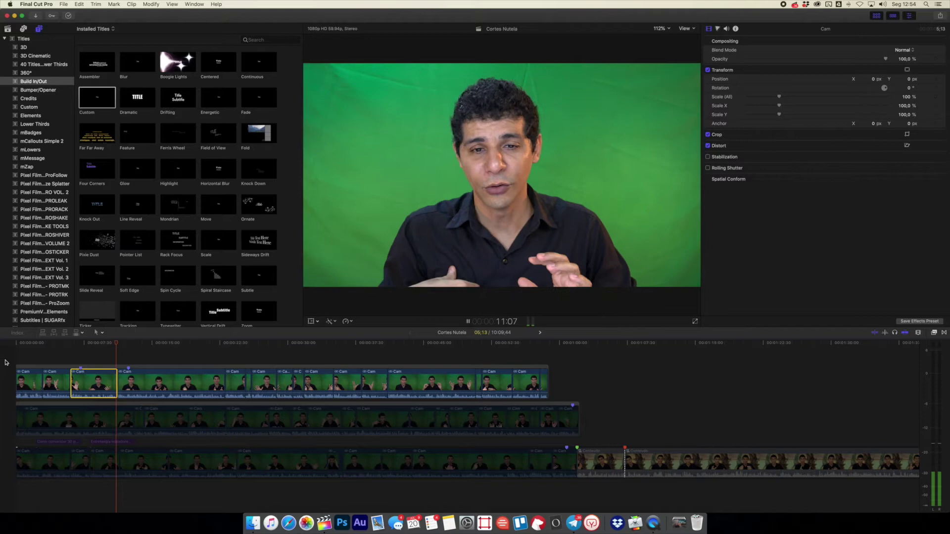
left_click(42, 355)
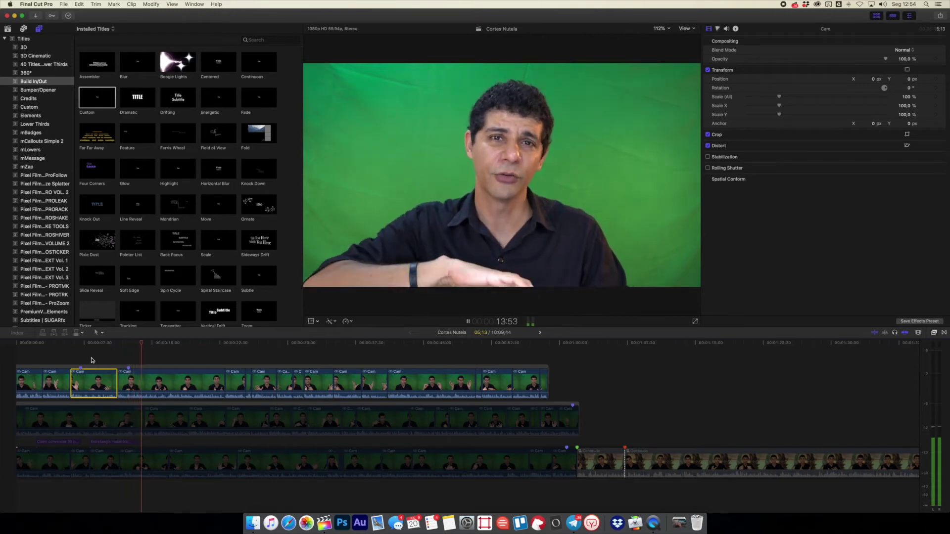
key("space")
left_click_drag(91, 383, 201, 383)
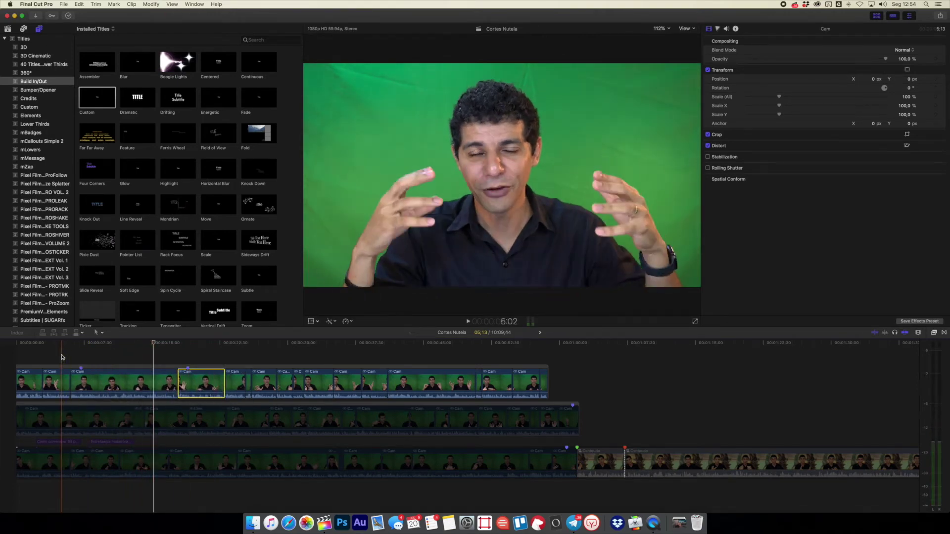
key("space")
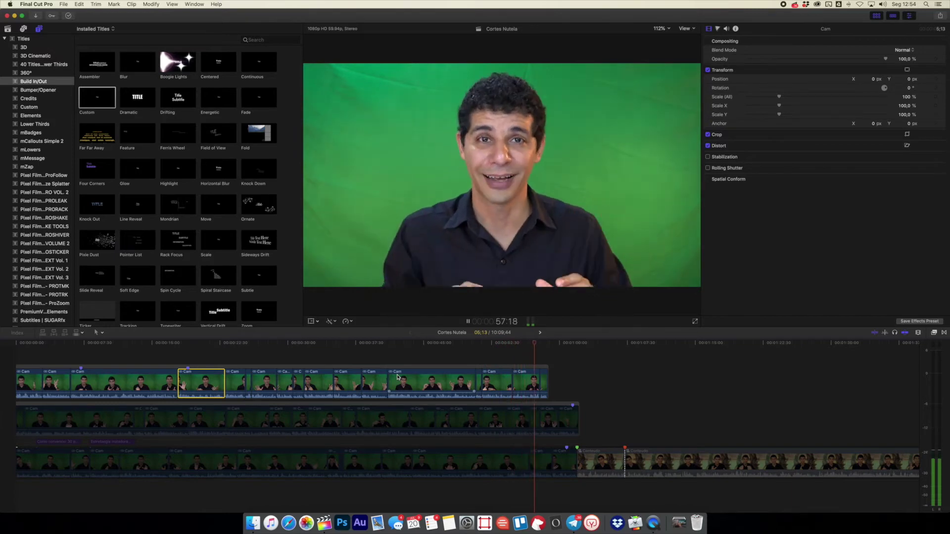
key("space")
Place a copy of the "matadora pra fechar formatura" title above the new storyline at about 0:35, keeping the original below.
left_click(113, 442)
left_click_drag(113, 444, 357, 348)
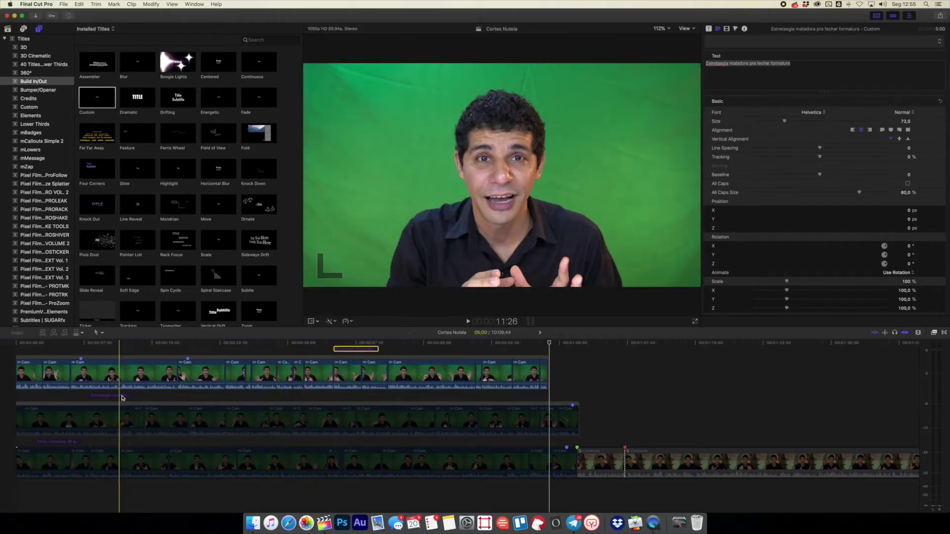
key("super+z")
left_click_drag(121, 442, 124, 440)
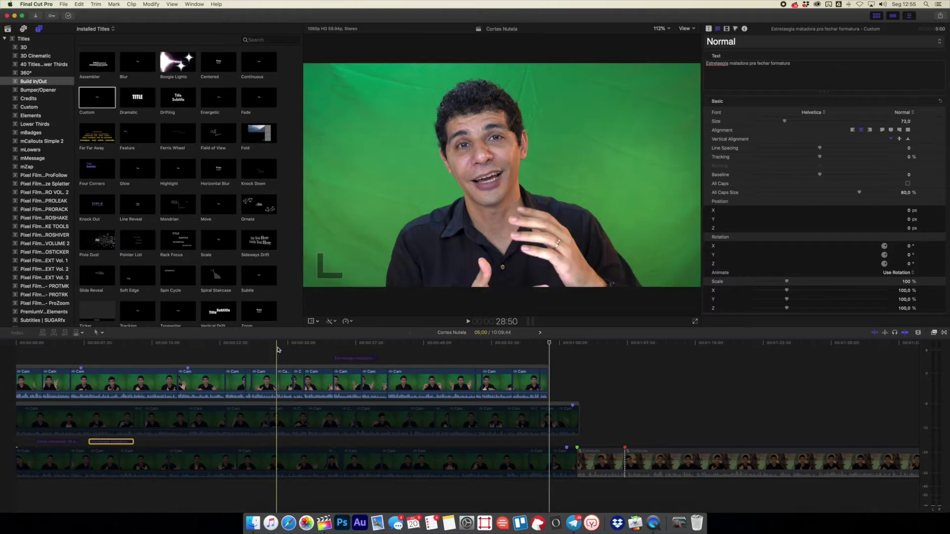
Change the copied title's text to "Como fechar contratos através de video".
left_click(347, 358)
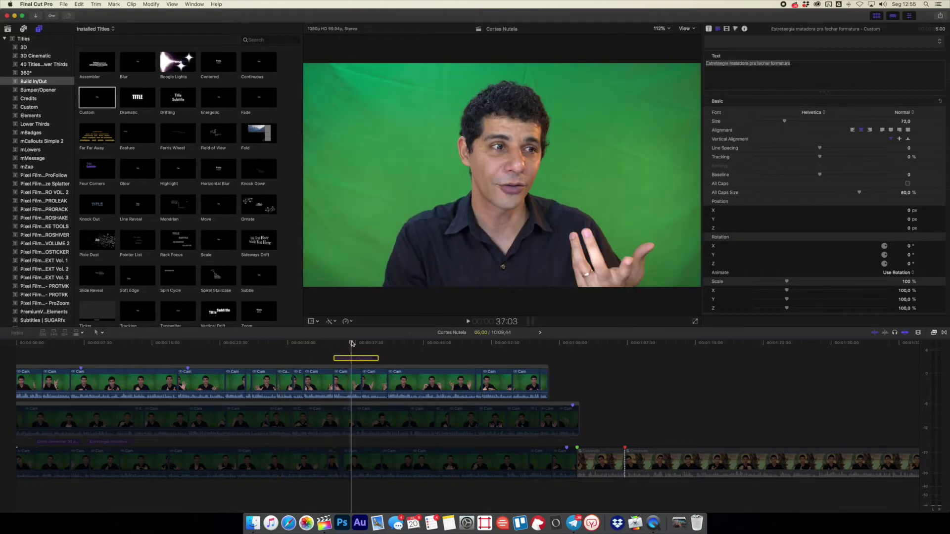
left_click(798, 68)
type("c")
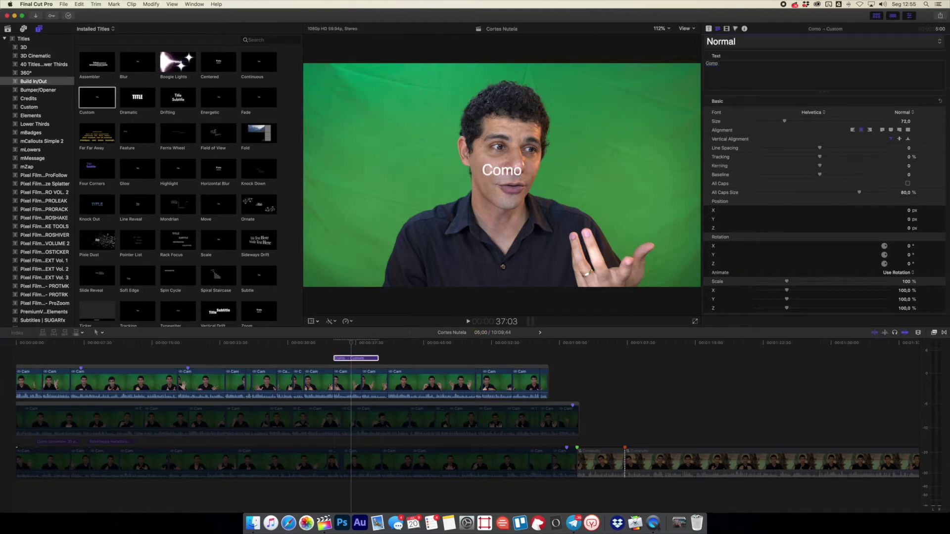
type("omo fech")
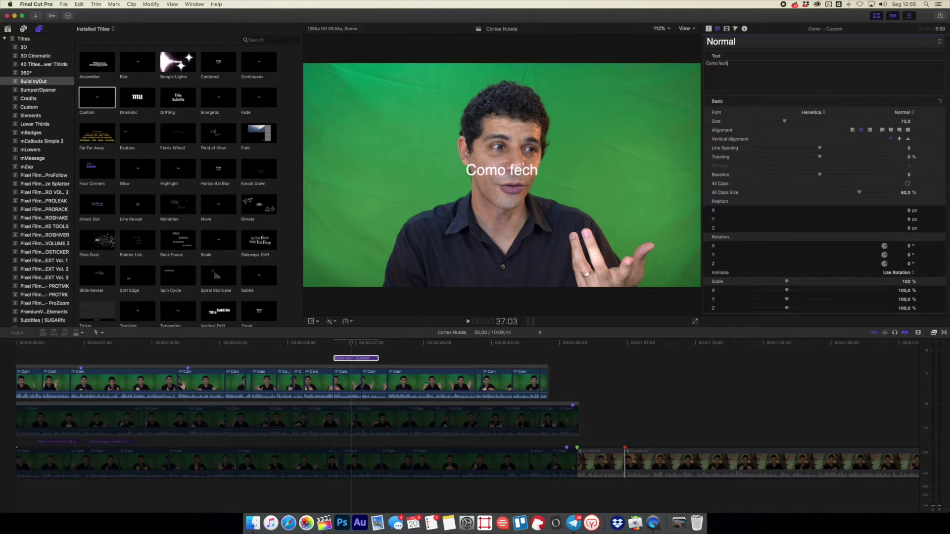
type("ar contratos através de video")
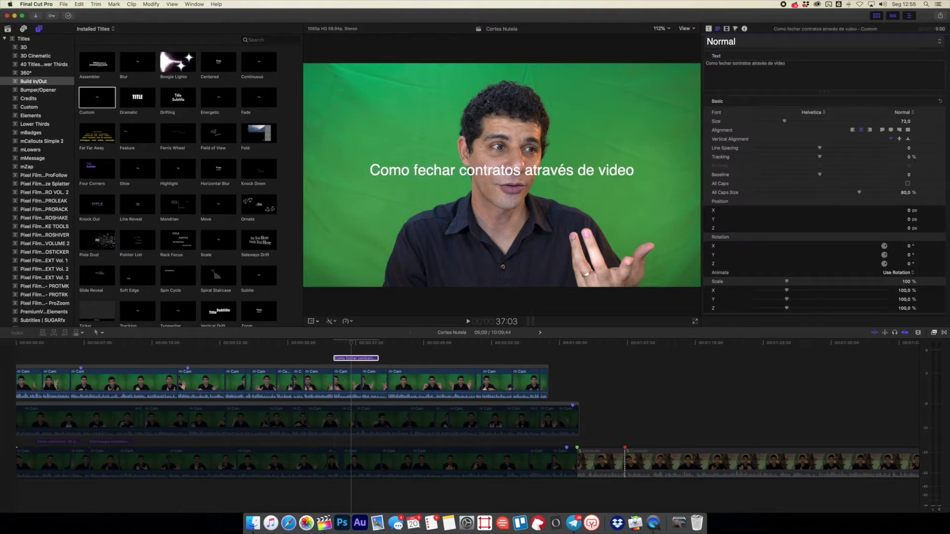
Disable all Cam clips in the new upper storyline and enable all Cam clips in the middle storyline.
left_click_drag(586, 380, 2, 382)
key("v")
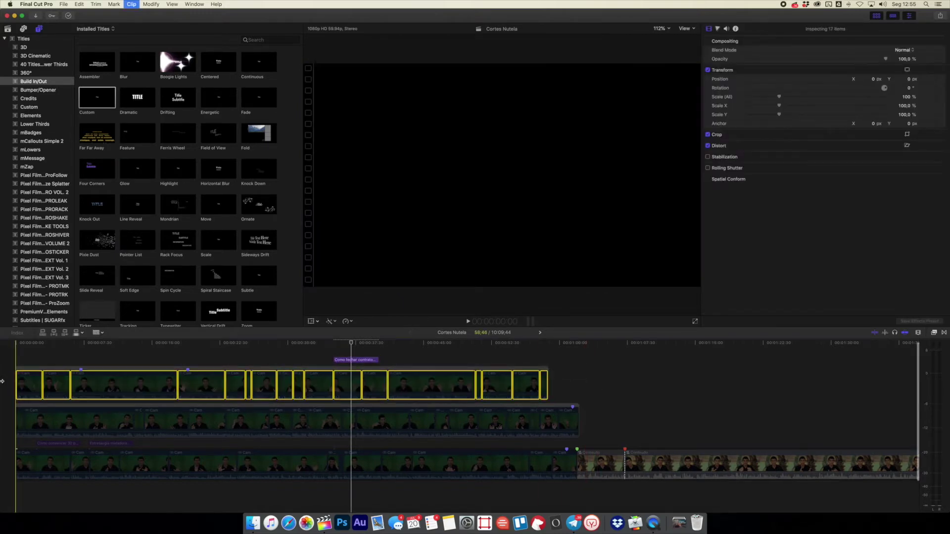
left_click_drag(610, 427, 7, 421)
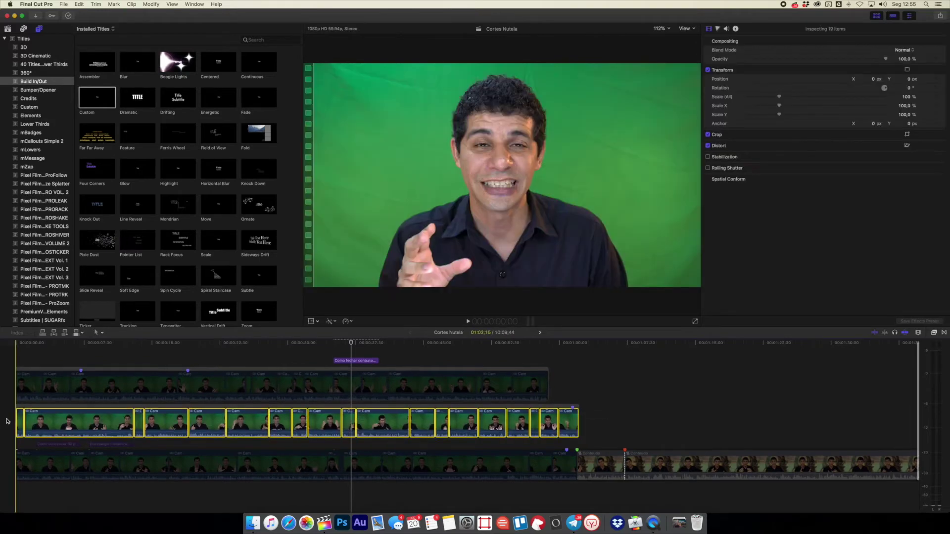
Play back the middle storyline, disable the "Como fechar contratos através de video" title, and replay from the start.
key("slash")
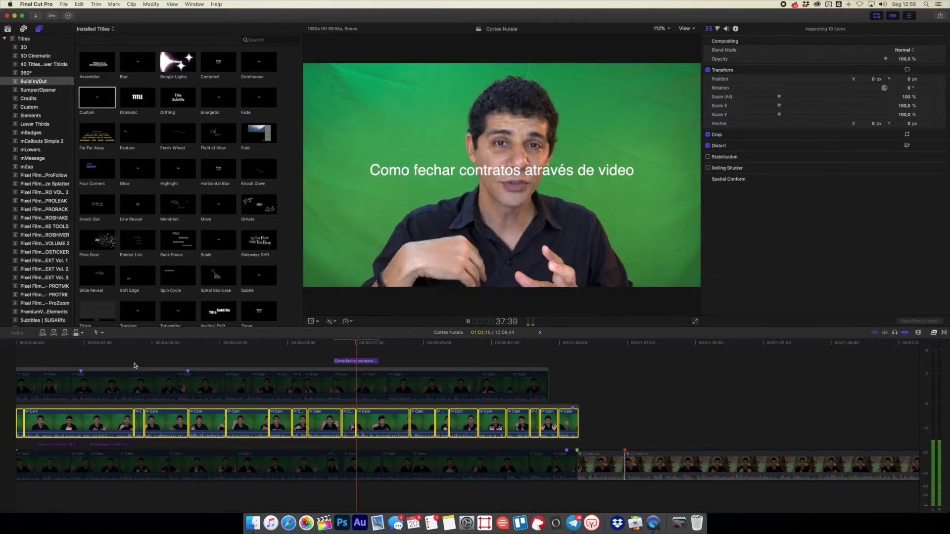
left_click(364, 361)
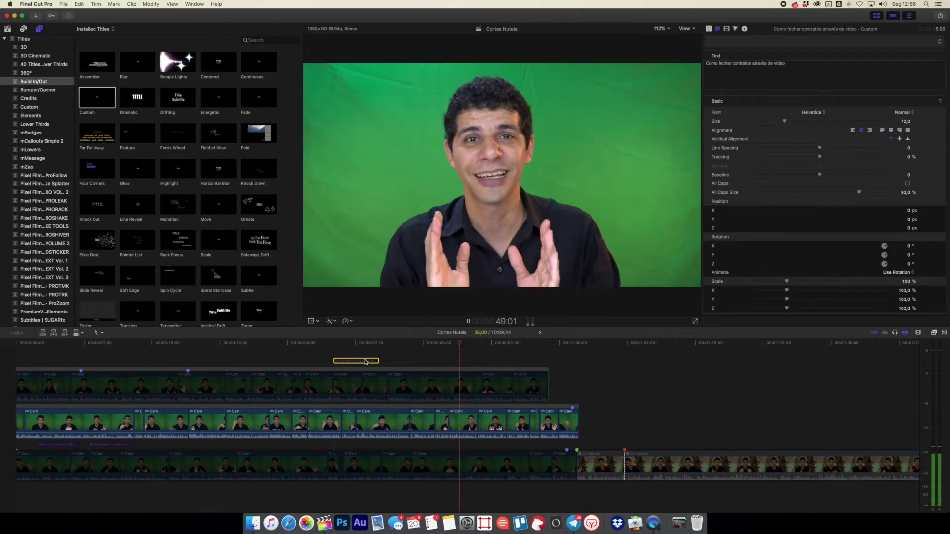
left_click(17, 344)
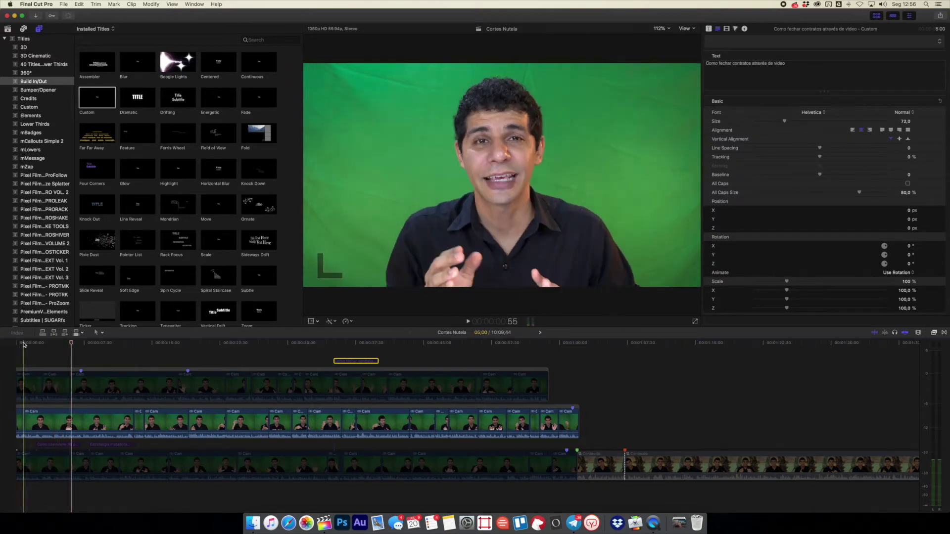
Copy the "matadora pra fechar formatura" title above the middle storyline at about 0:06 and change its text to "O maior segredo das vendas".
left_click_drag(105, 447, 93, 402)
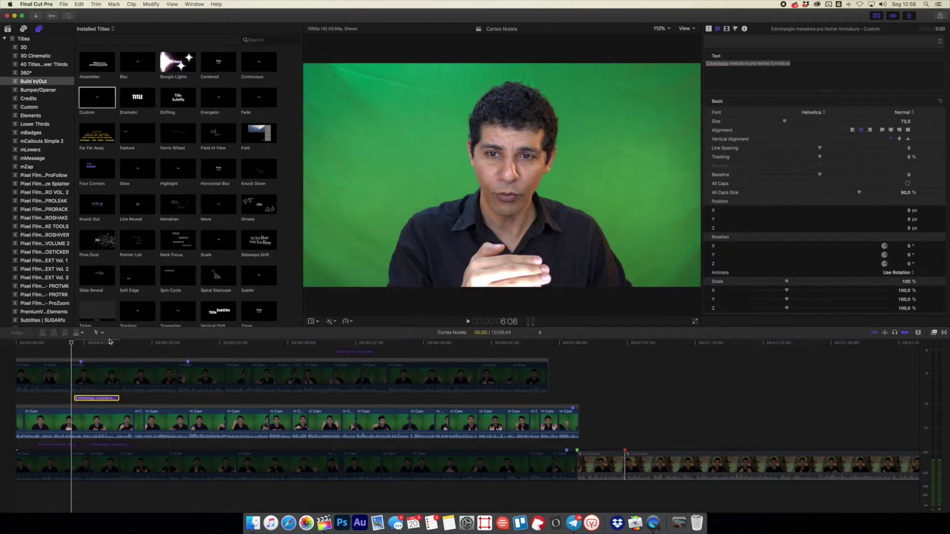
left_click(94, 342)
left_click_drag(805, 75, 704, 56)
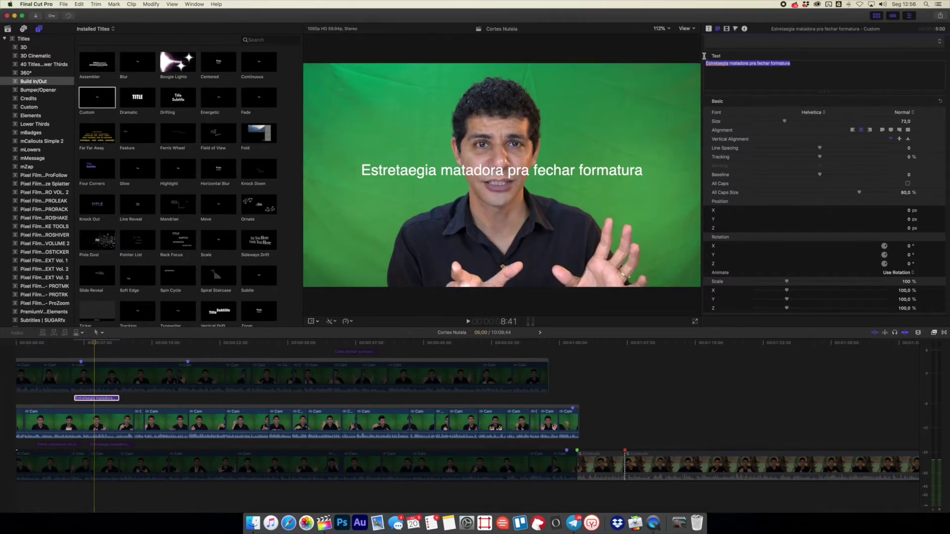
type("O maior segredo das vendas")
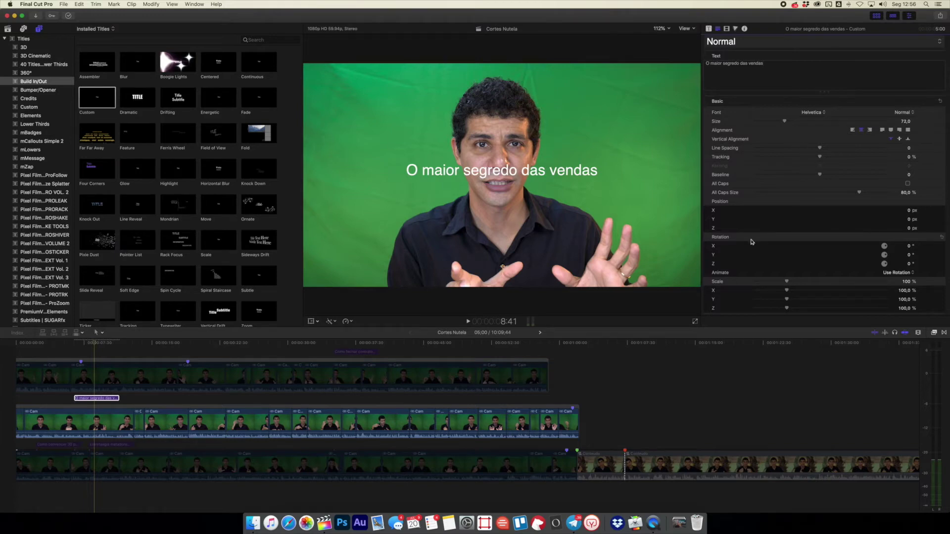
key("space")
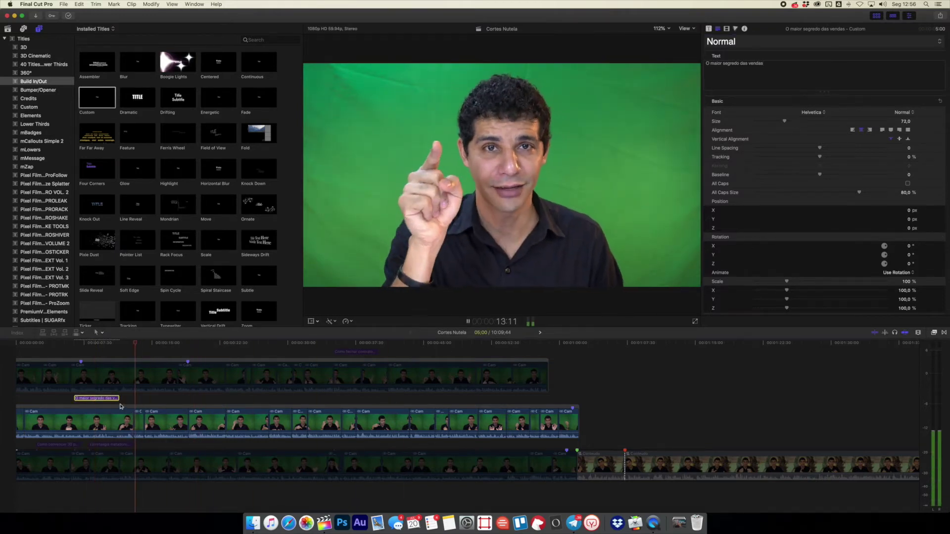
Disable the middle storyline's Cam clips and its title, then enable the primary storyline's Cam clips and play that version.
left_click_drag(611, 422, 2, 434)
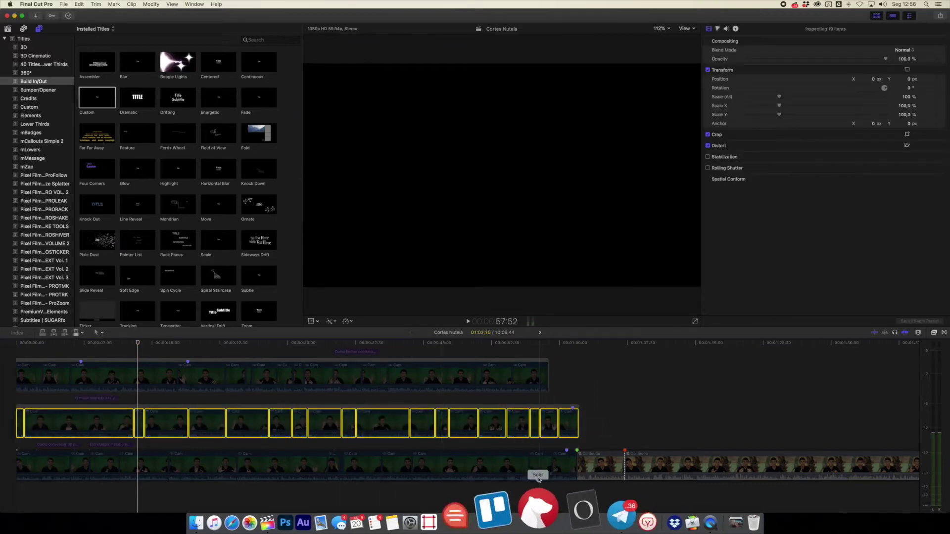
left_click_drag(565, 495, 2, 481)
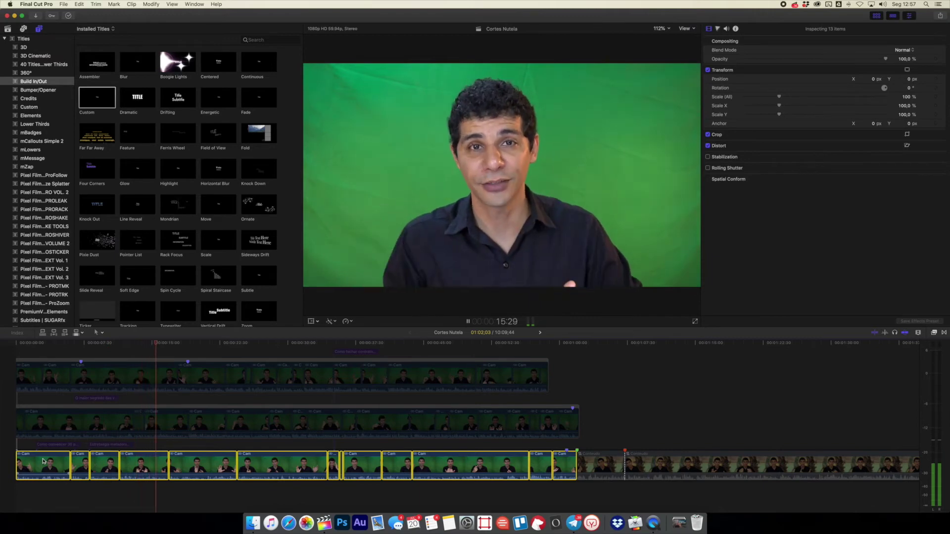
key("space")
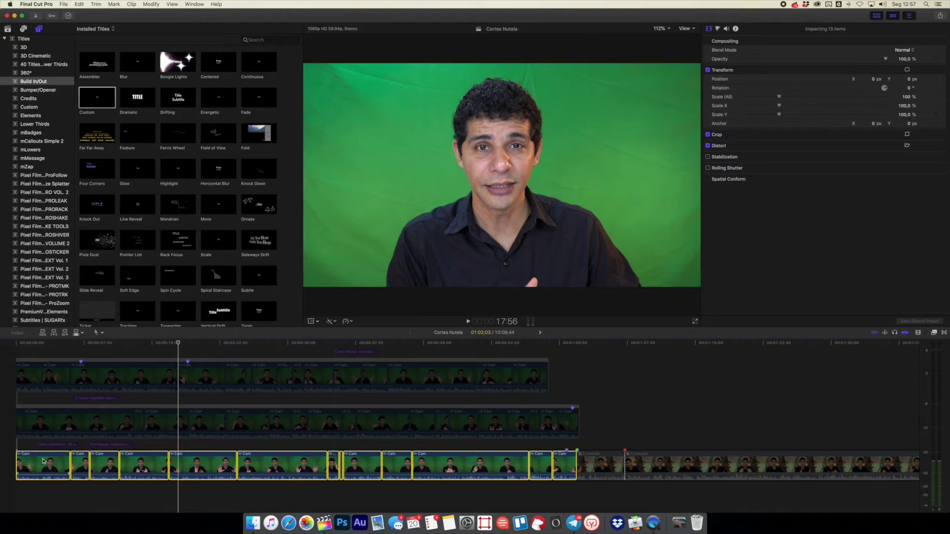
key("space")
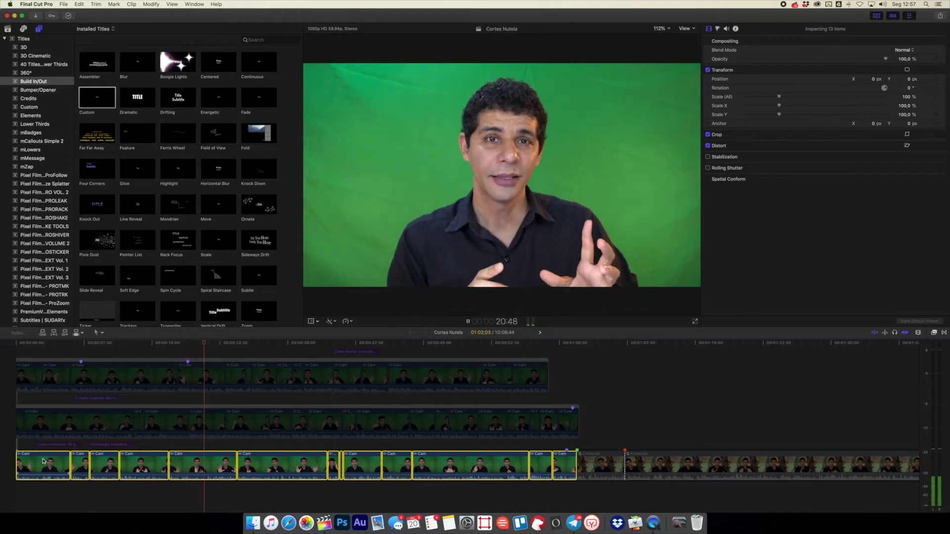
Play back the opening Cam clips of the primary storyline to review the cut up to its end.
key("space")
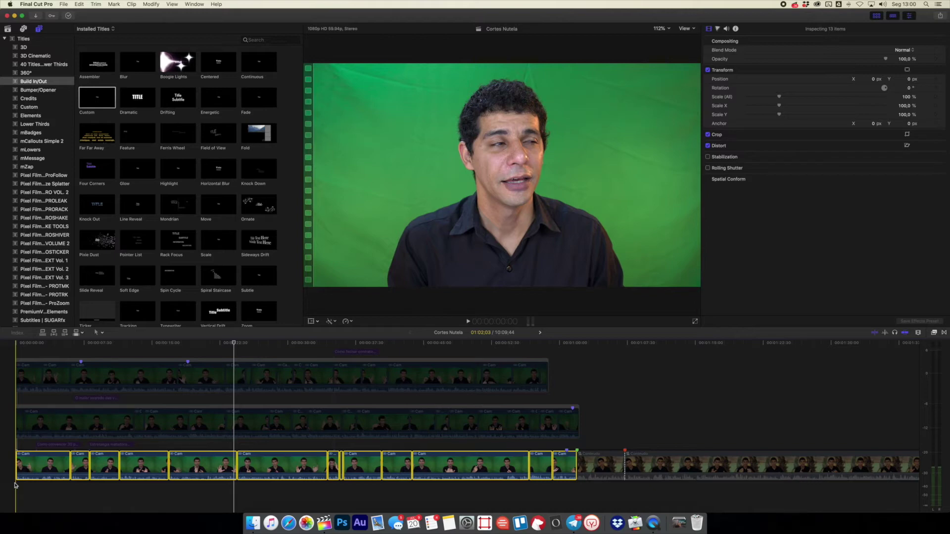
key("space")
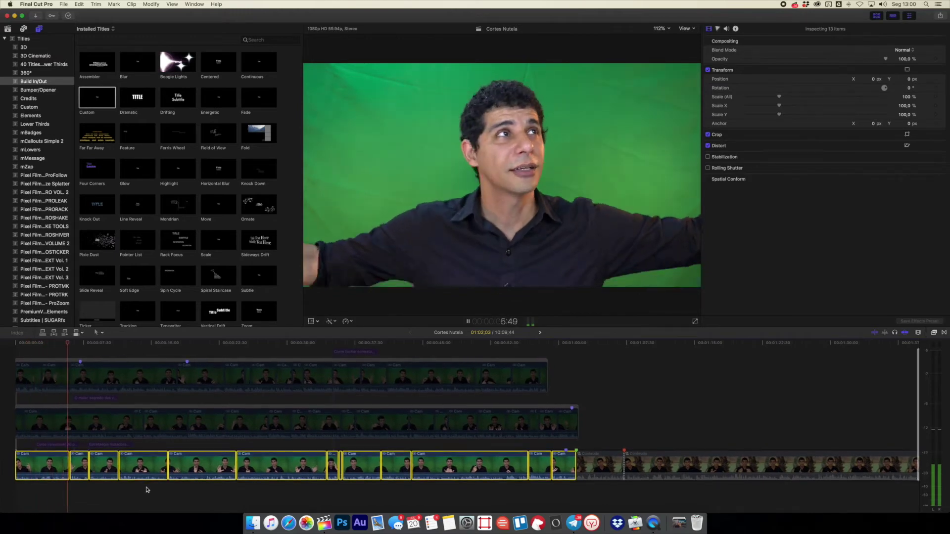
key("space")
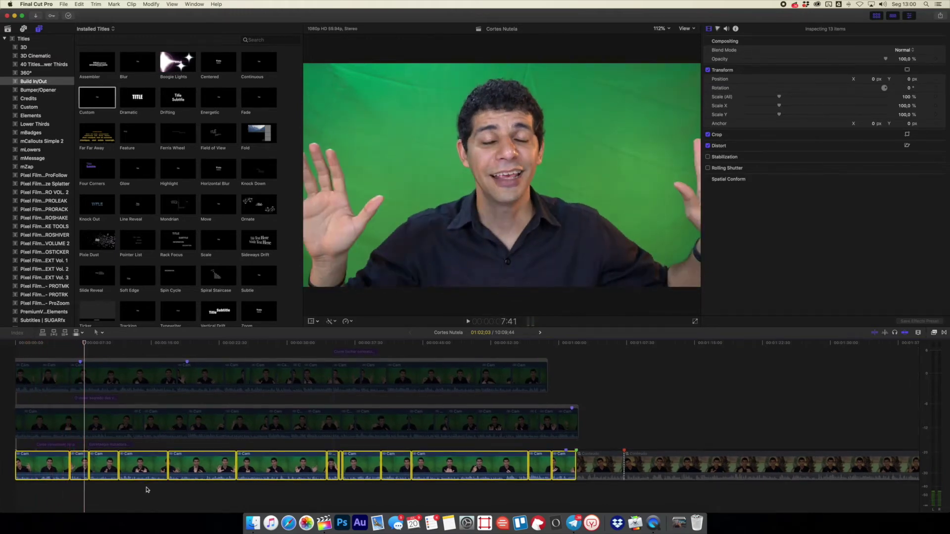
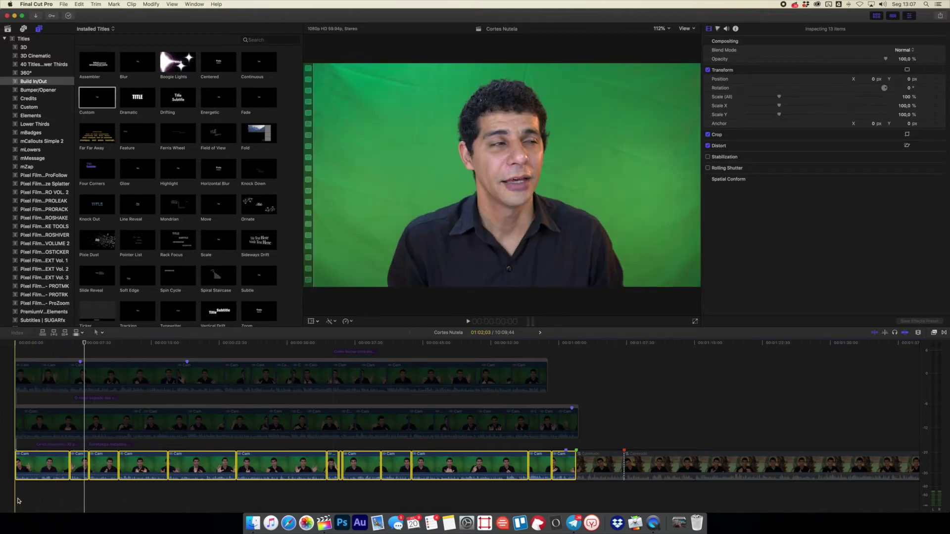
key("space")
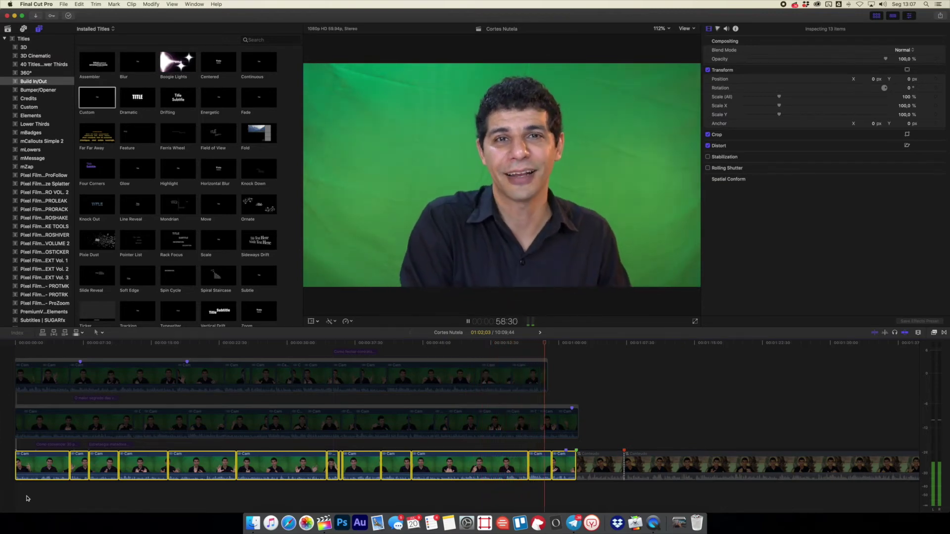
key("space")
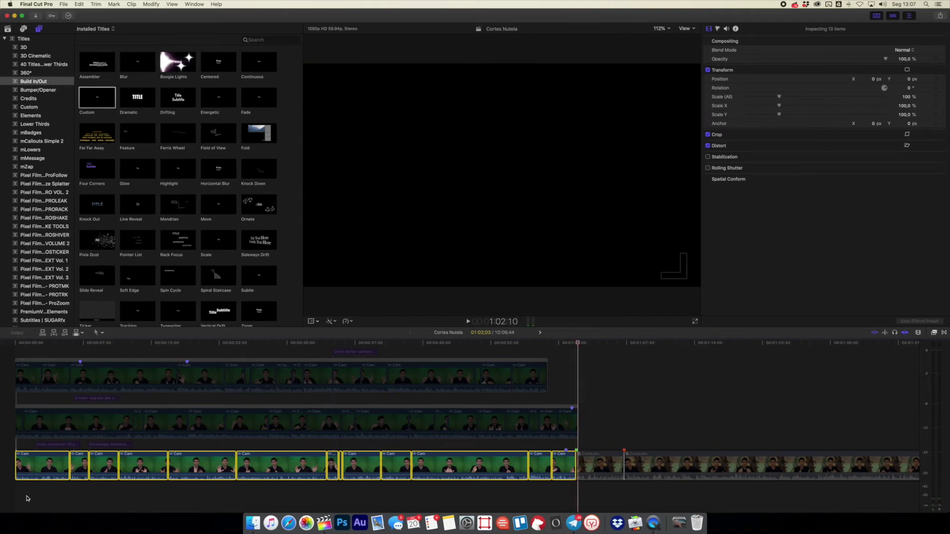
Change the second title above the primary storyline to read "Estretaegia matadora pra vender formatura sem falar uma palavra".
left_click(109, 445)
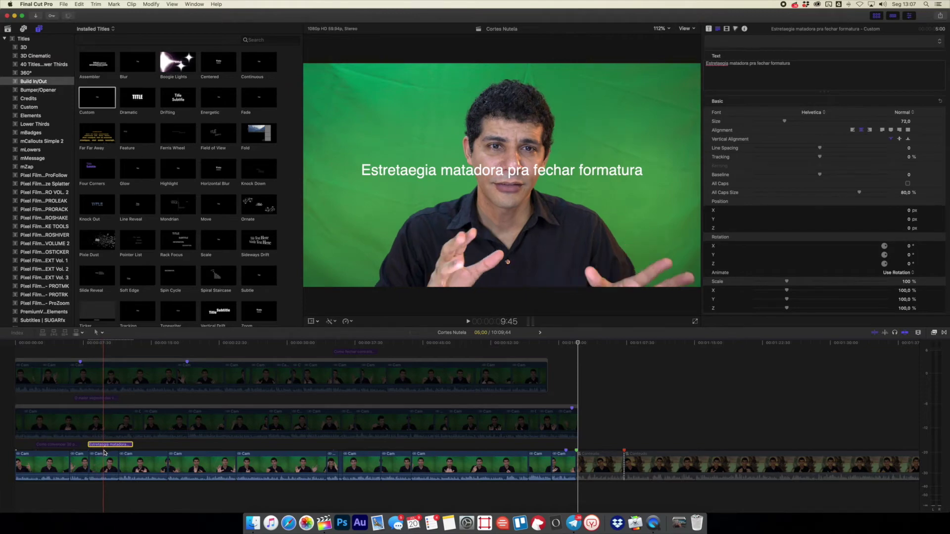
left_click(793, 69)
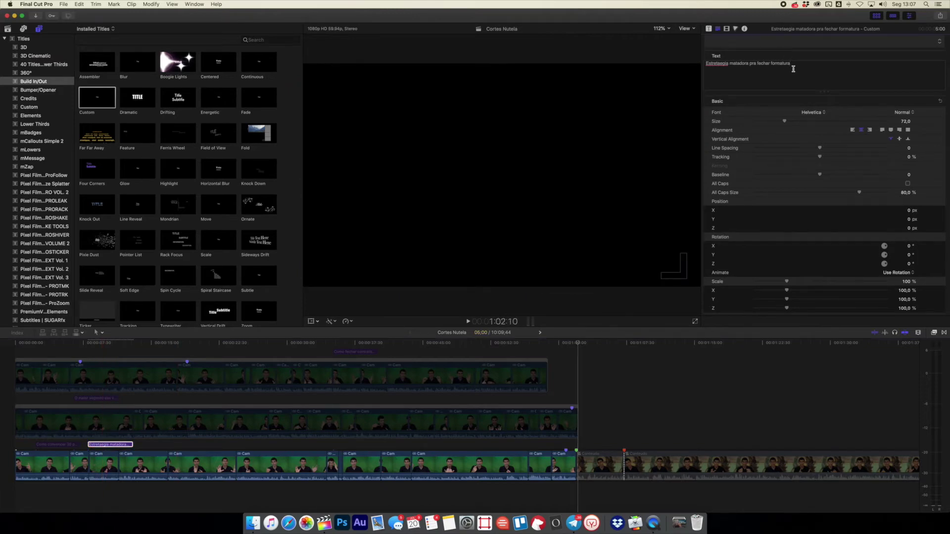
key("/")
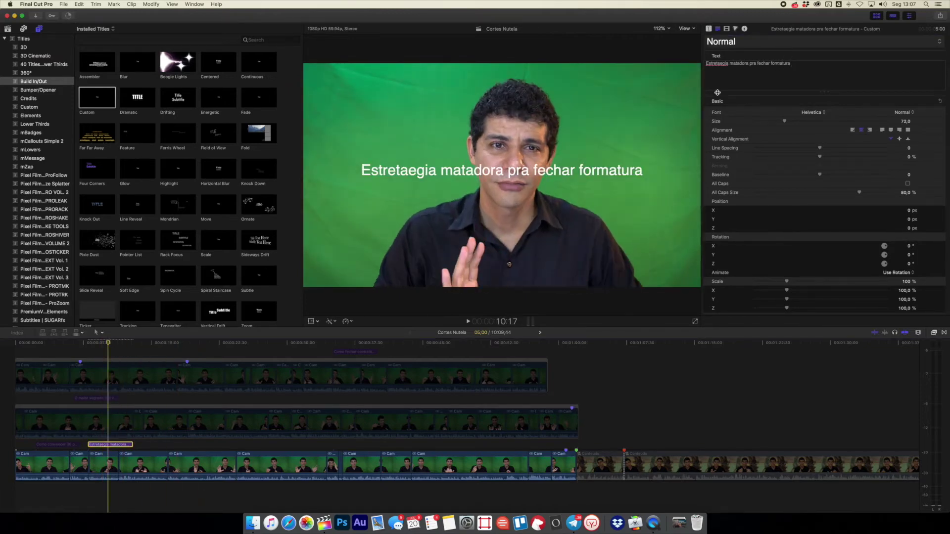
double_click(764, 64)
type("ven")
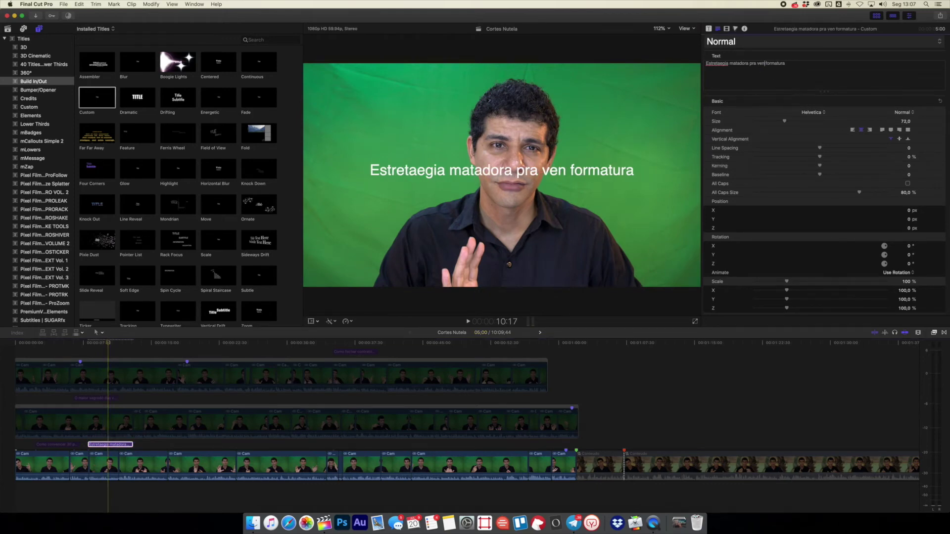
type("der")
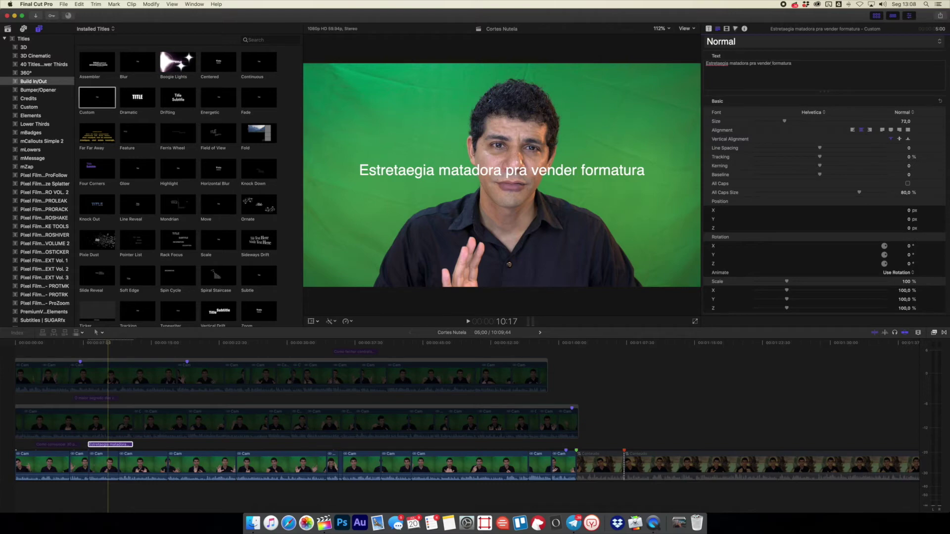
left_click(804, 67)
type("sem")
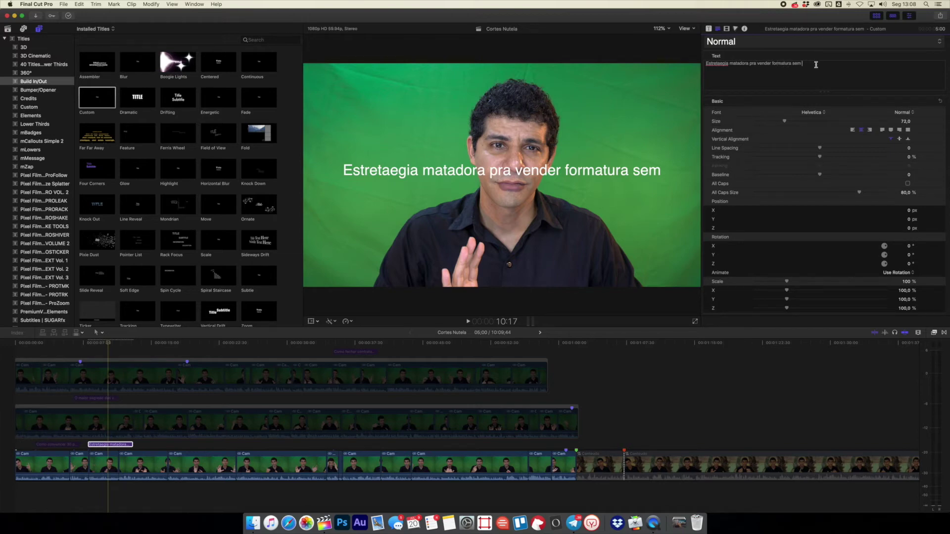
type("falar uma palavra")
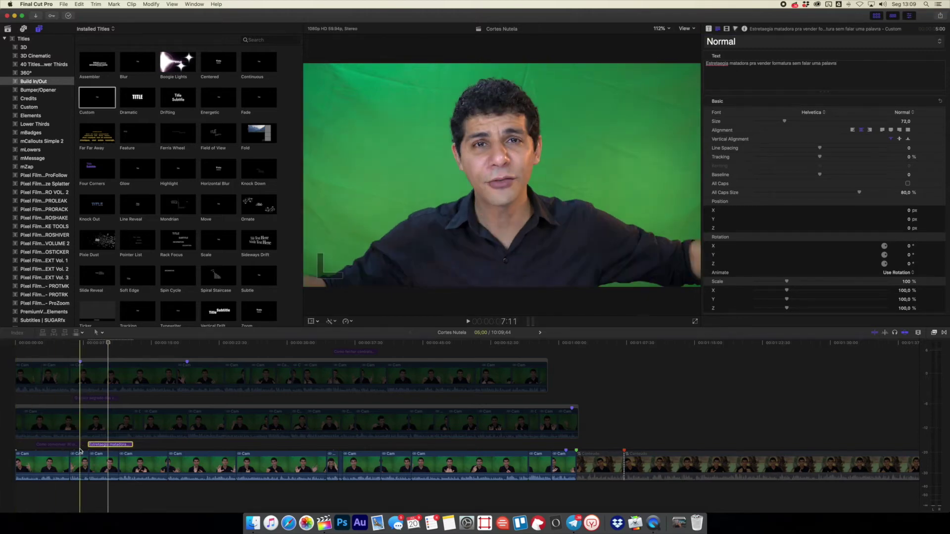
Check the neighbouring title's wording and replace "formatura" with "fotografia" in the "Estretaegia matadora" title.
left_click(57, 447)
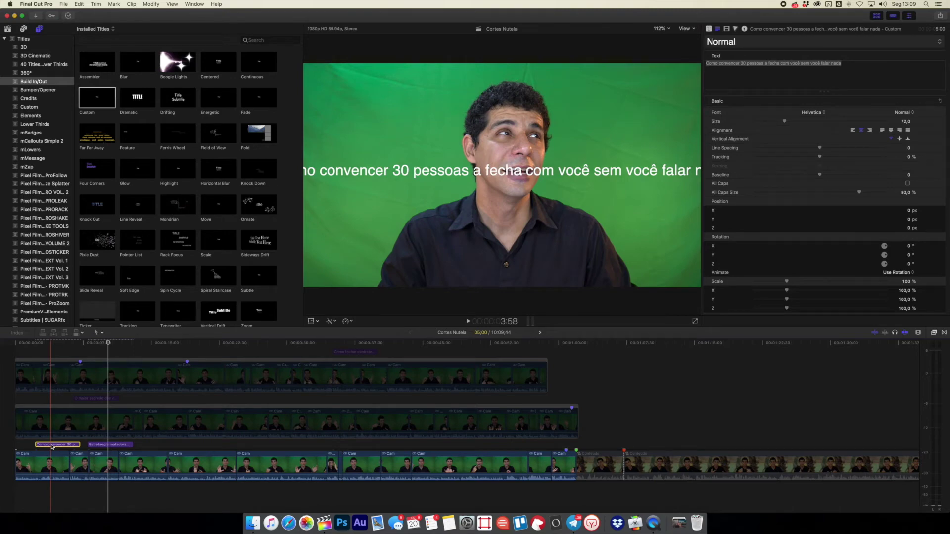
left_click(95, 447)
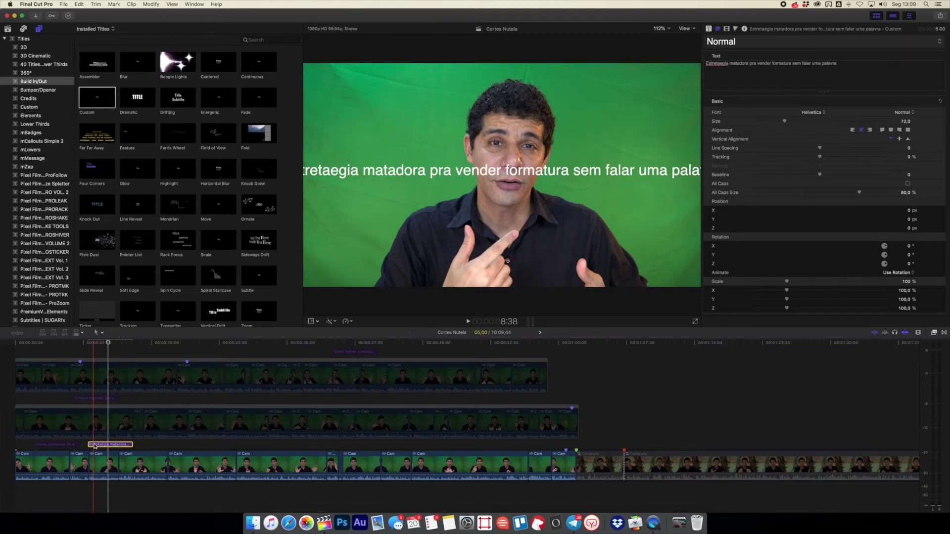
key("s")
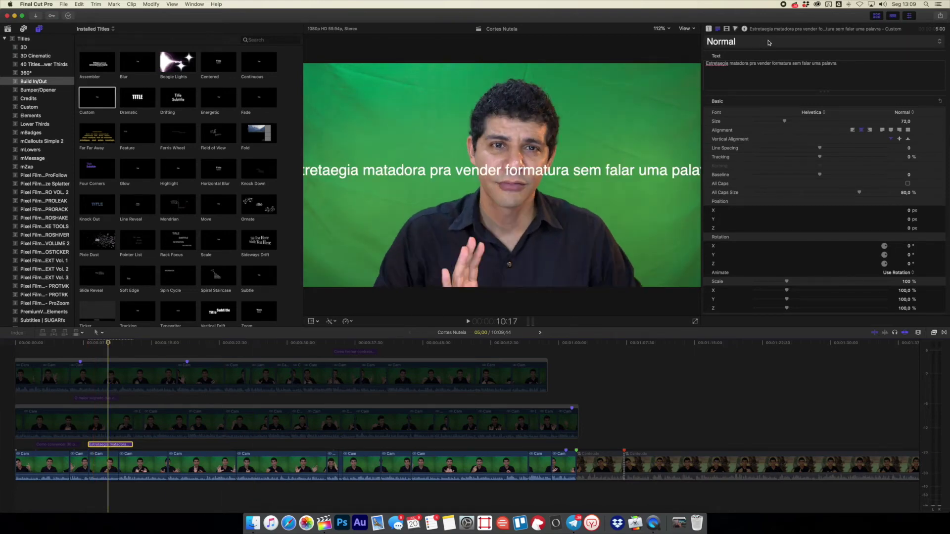
double_click(780, 65)
type("fotografia")
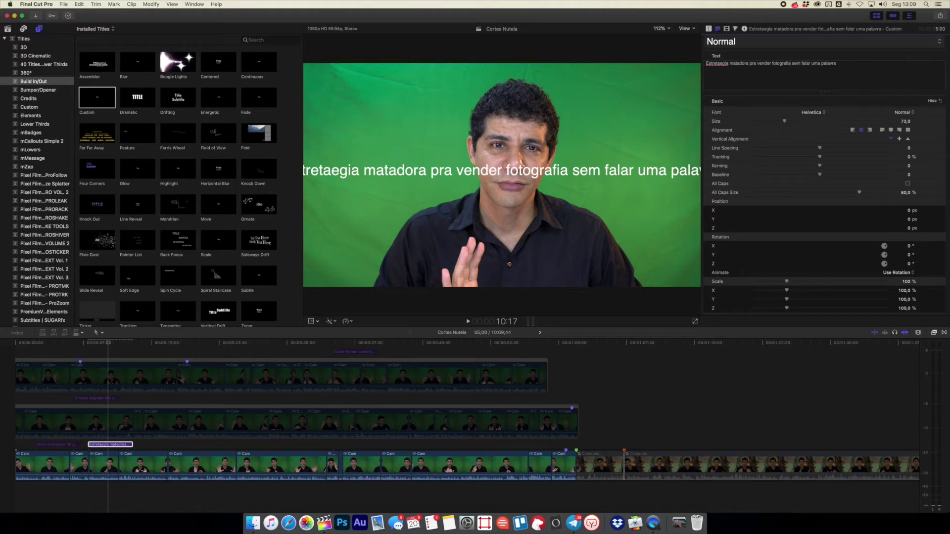
type("v")
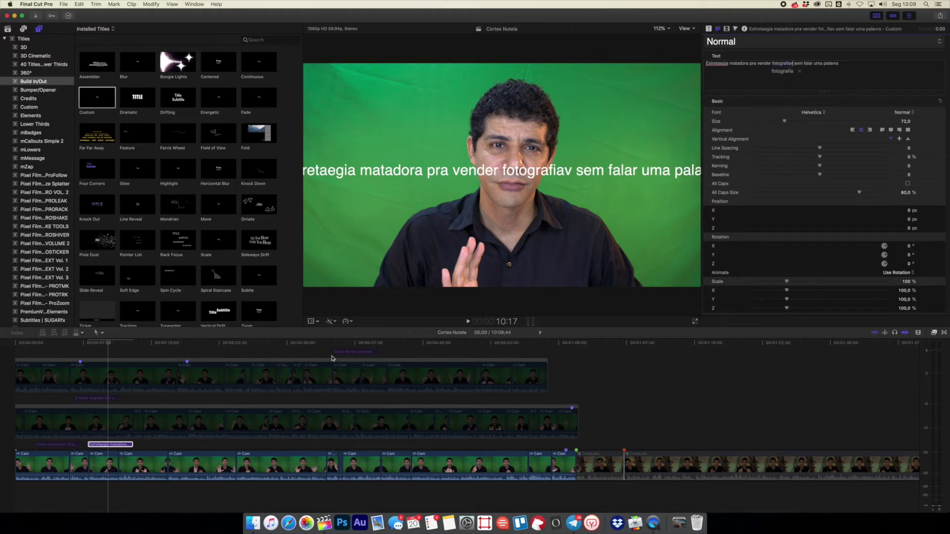
Play the uppermost Cam cut with its clips enabled and the primary storyline's Cam clips disabled.
left_click(324, 373)
left_click(345, 354)
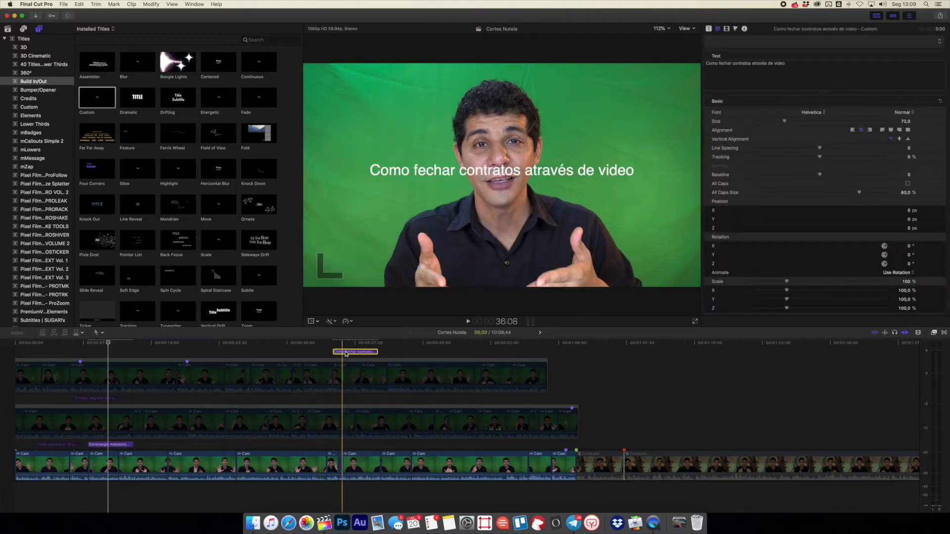
left_click_drag(345, 353, 17, 383)
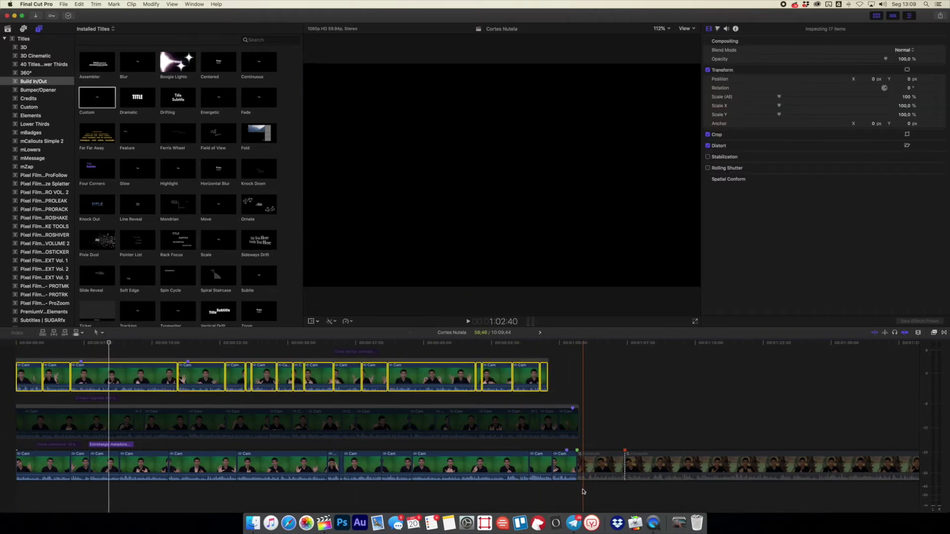
left_click(536, 491)
left_click_drag(536, 491, 5, 475)
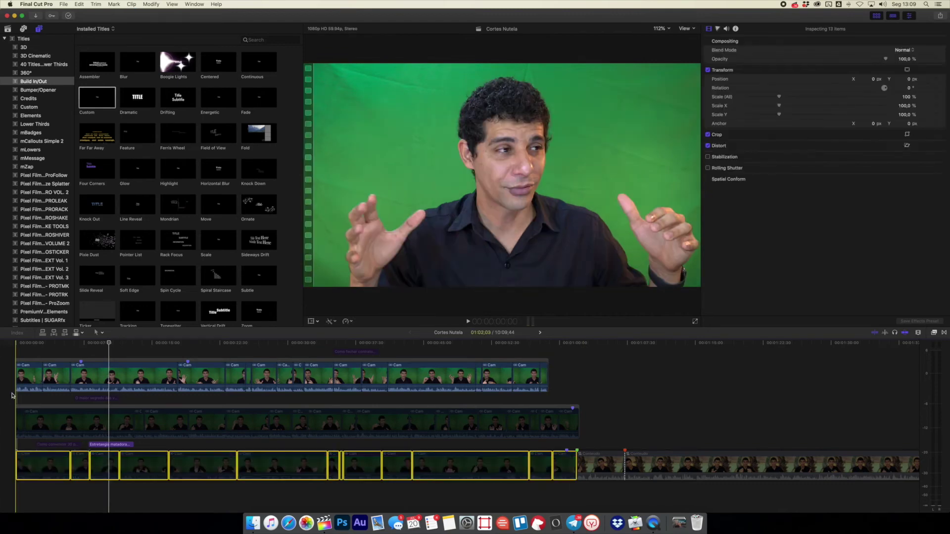
key("/")
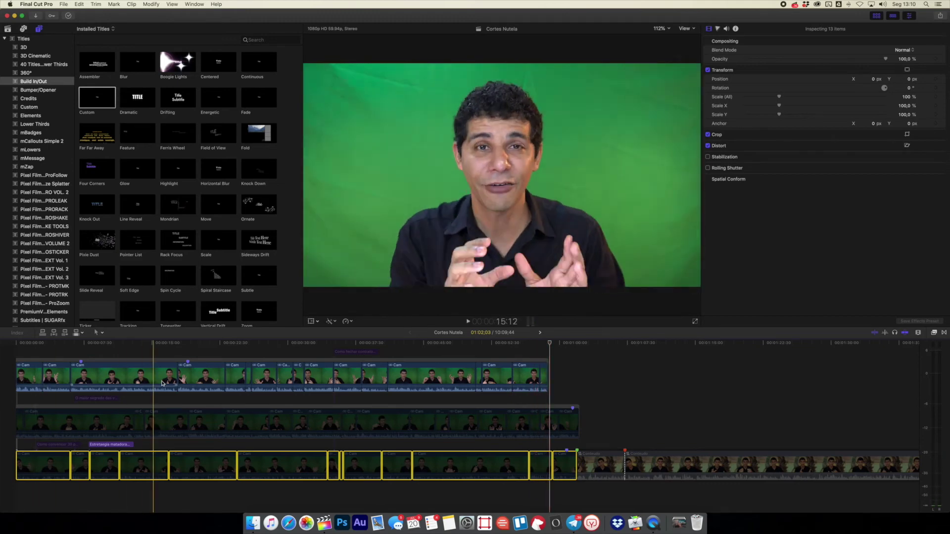
Play the middle Cam cut from the start with its clips enabled and the uppermost storyline's clips disabled.
left_click_drag(585, 383, 2, 381)
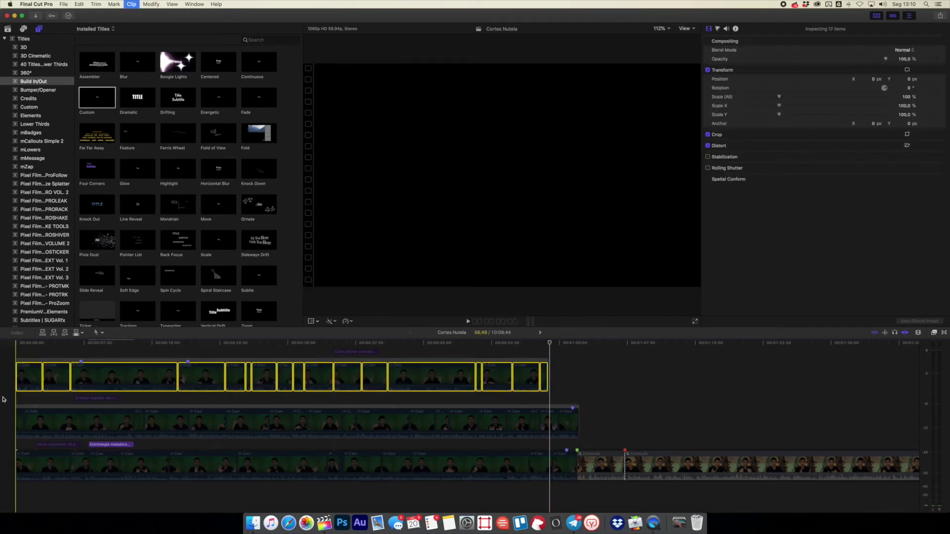
left_click_drag(597, 425, 2, 422)
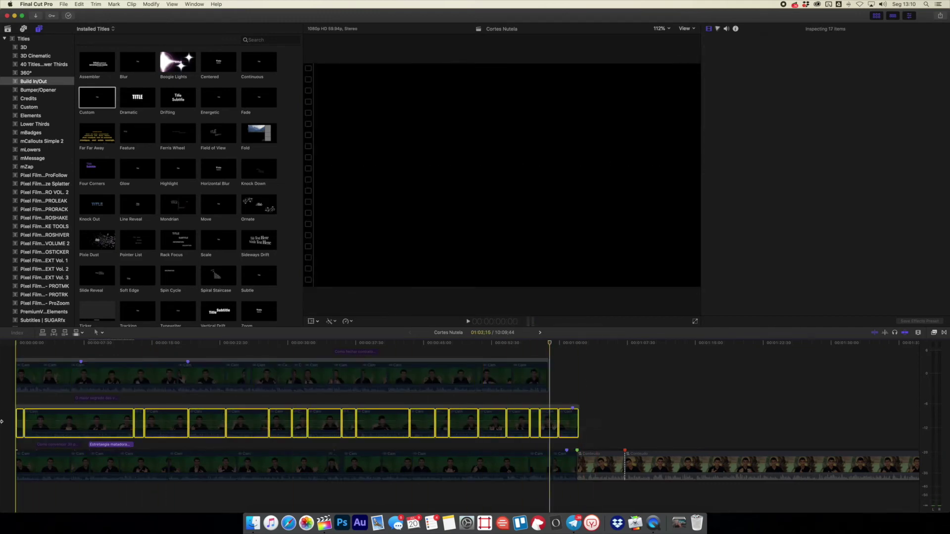
key("Home")
key("space")
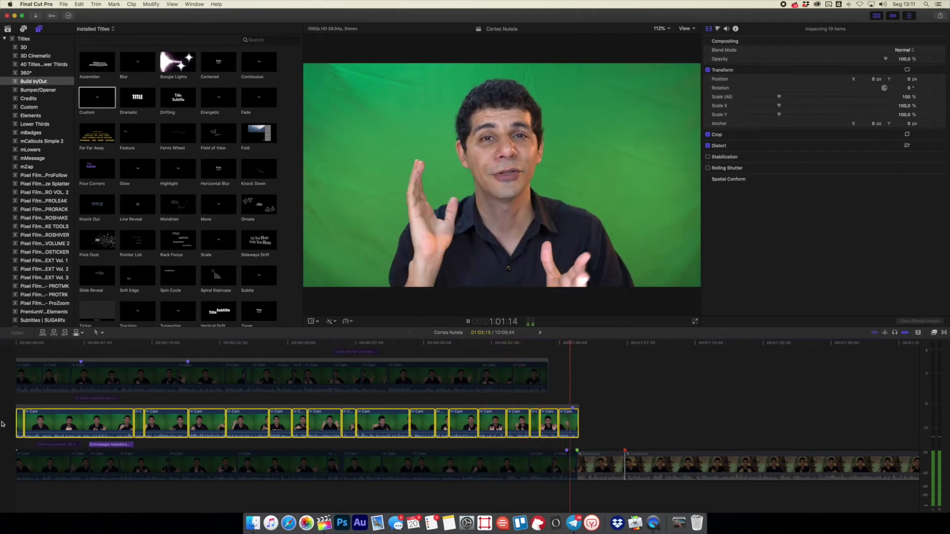
key("space")
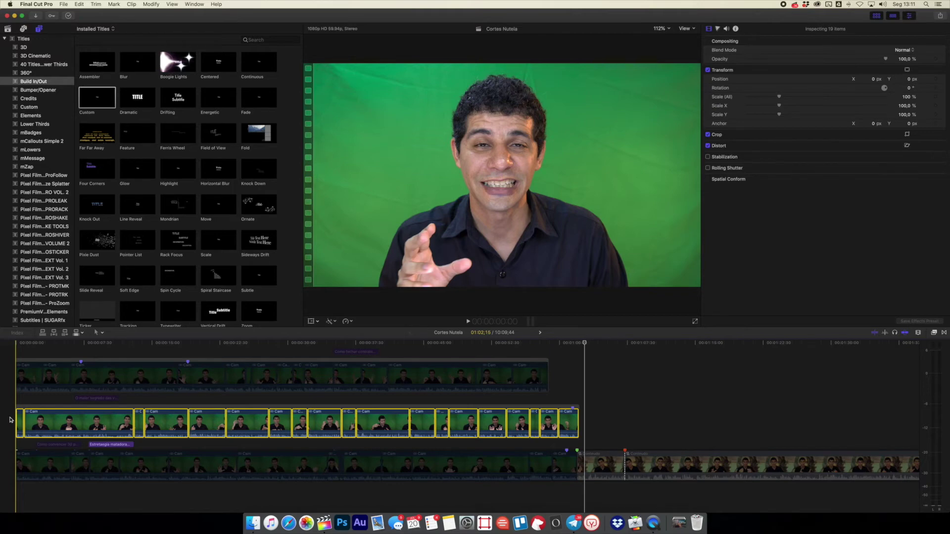
key("space")
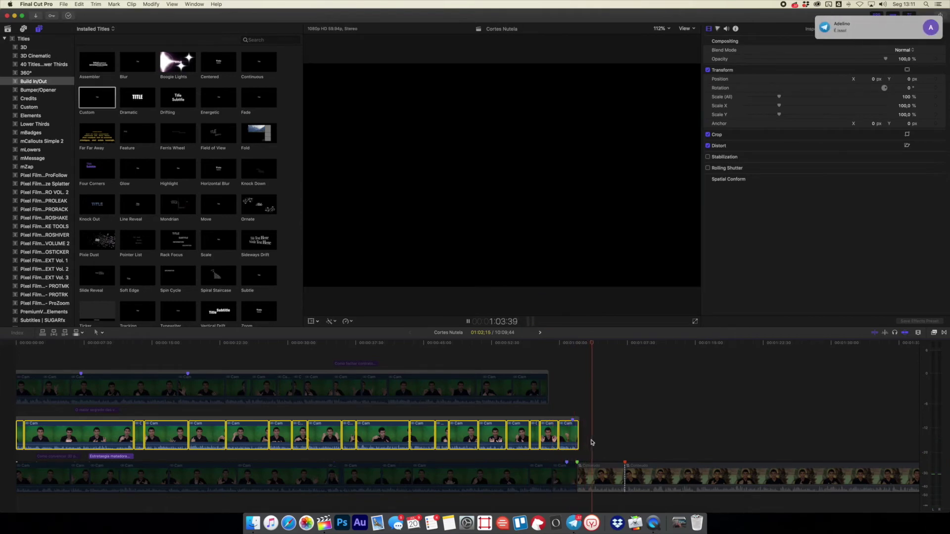
Play the primary storyline's Cam cut with its clips enabled and the middle storyline's clips disabled.
scroll(572, 497, "down", 1)
scroll(572, 496, "down", 1)
left_click_drag(567, 491, 18, 463)
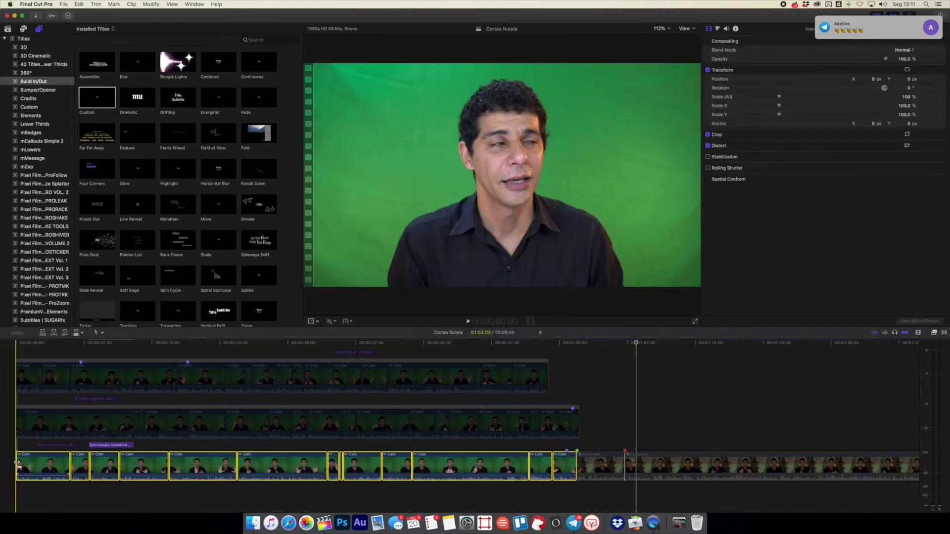
key("space")
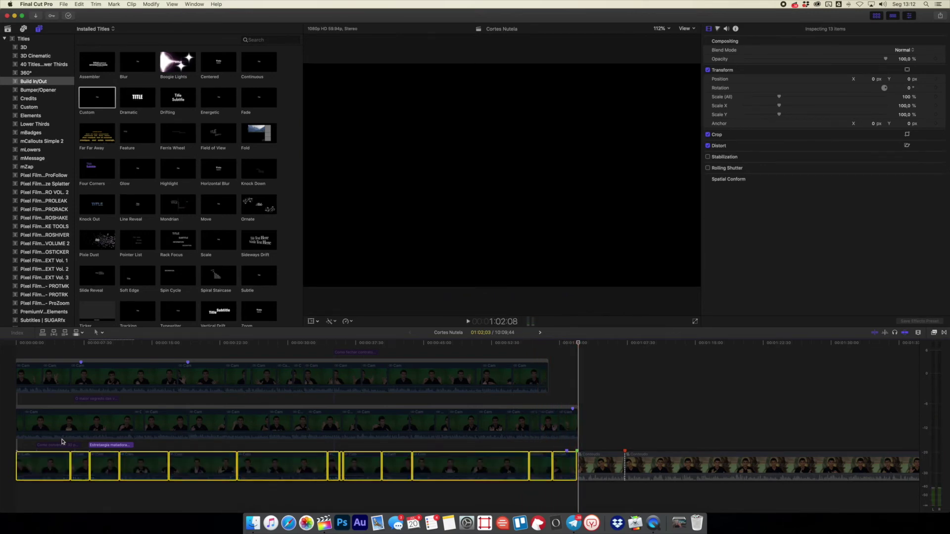
Enable the long disabled Conteudo clip that follows the Cam clips in the primary storyline.
key("super+minus")
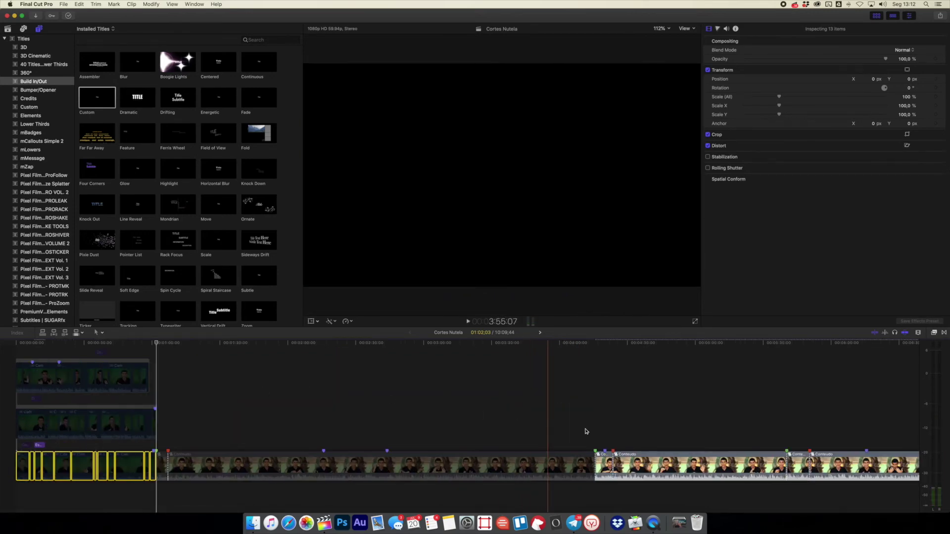
key("super+minus")
key("super+minus")
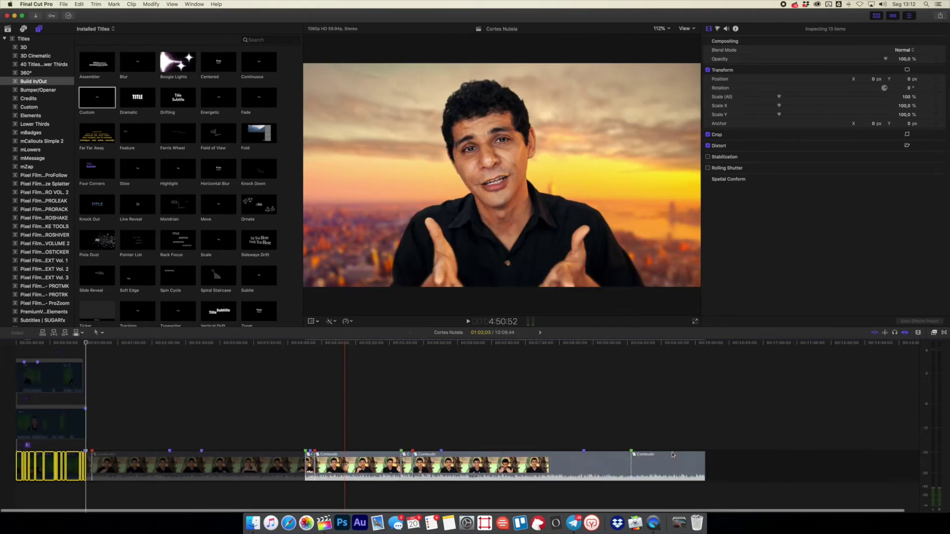
left_click(101, 465)
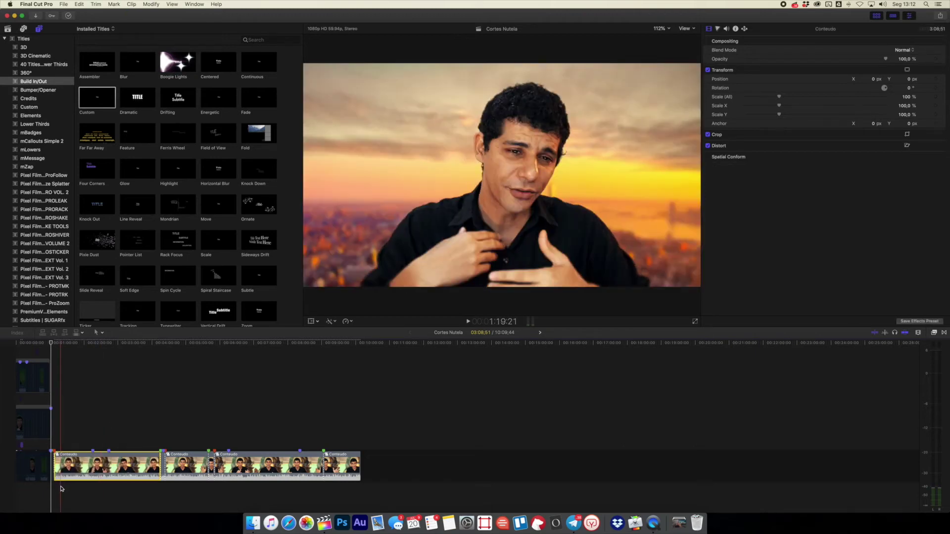
Preview part of the first long Conteudo clip and open that compound clip in its own timeline.
key("space")
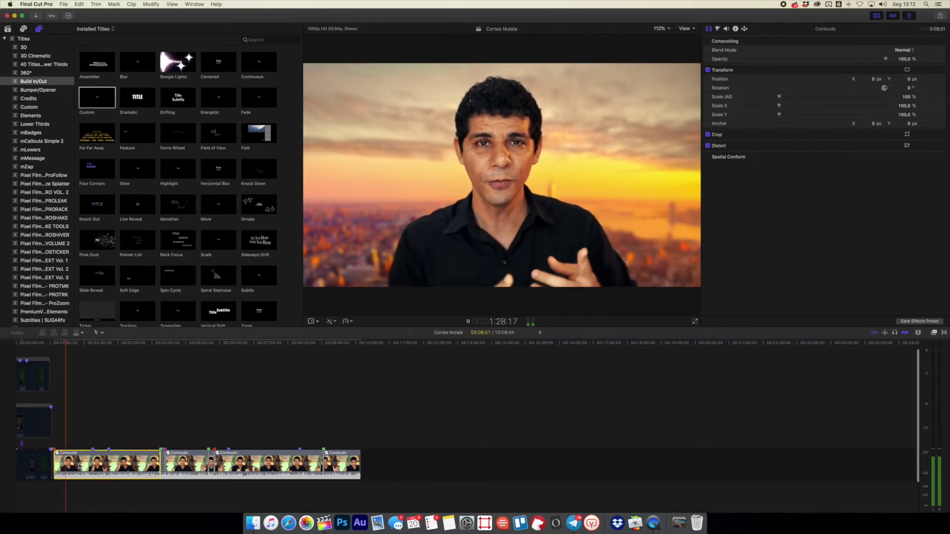
key("space")
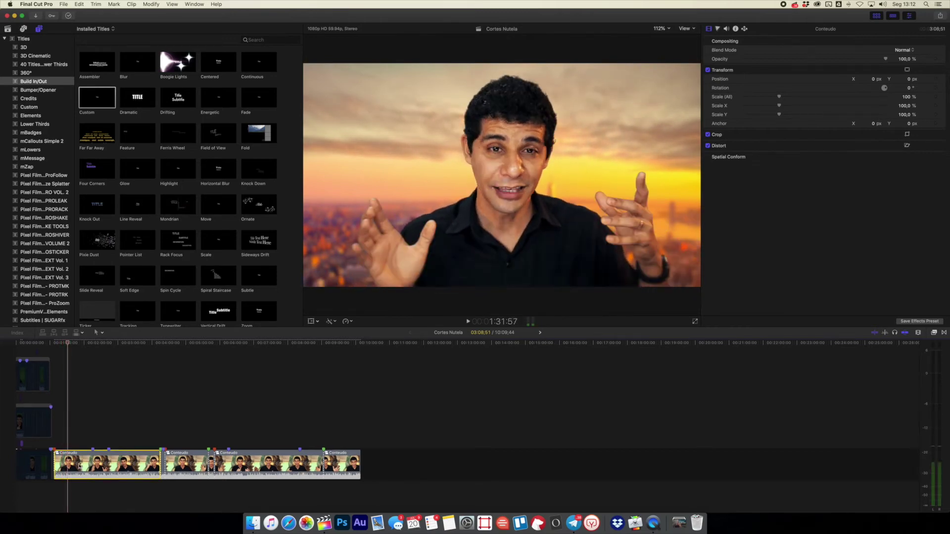
double_click(79, 466)
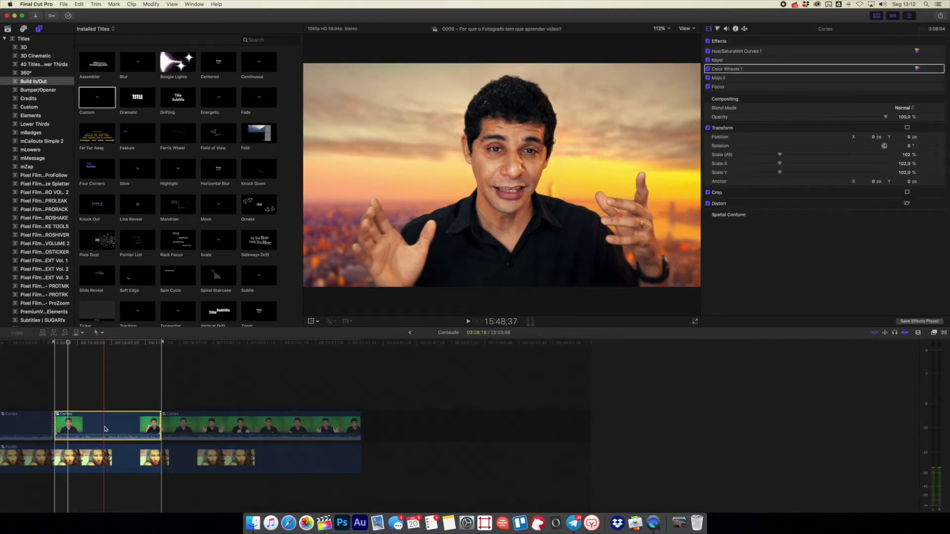
Open the Cortes compound clip, copy its Cam clips from about 14:17 to 17:29, and return to the Cortes Nutela project.
double_click(105, 428)
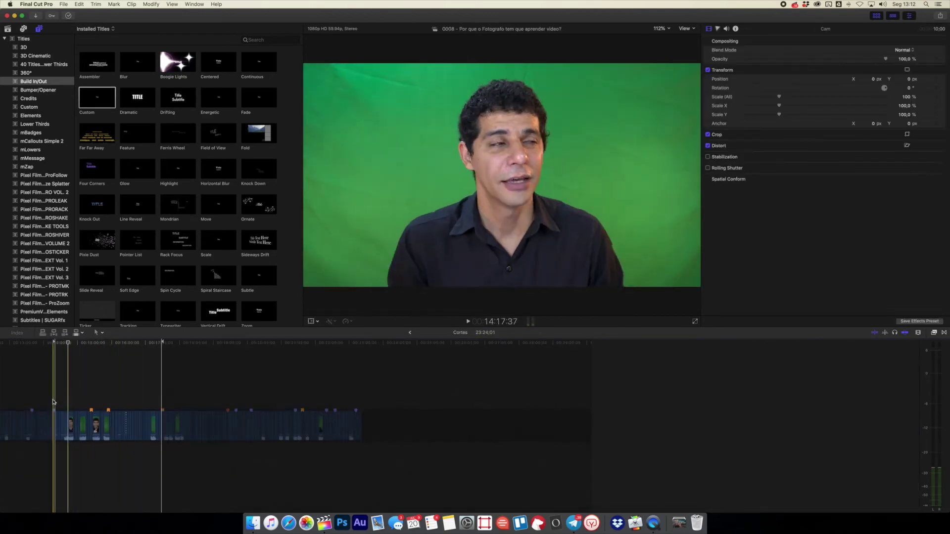
left_click_drag(54, 397, 164, 435)
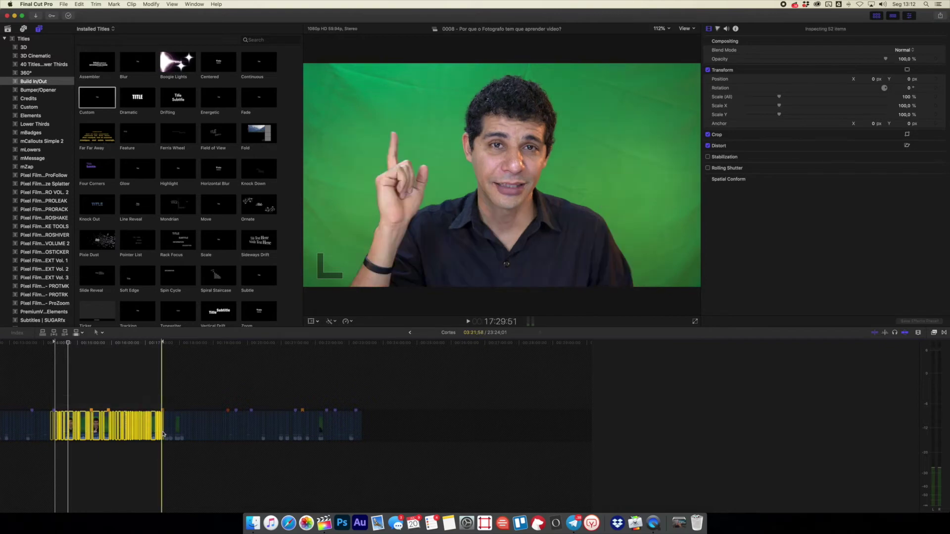
left_click(412, 334)
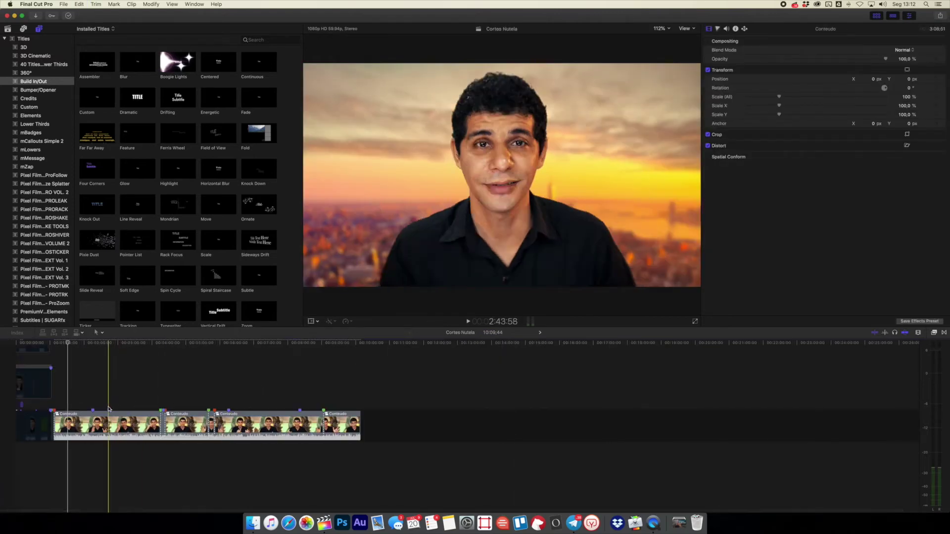
Disable all the Conteudo clips, paste the copied Cam clips at the end of the primary storyline and play their opening.
left_click_drag(414, 471, 94, 423)
key("super+v")
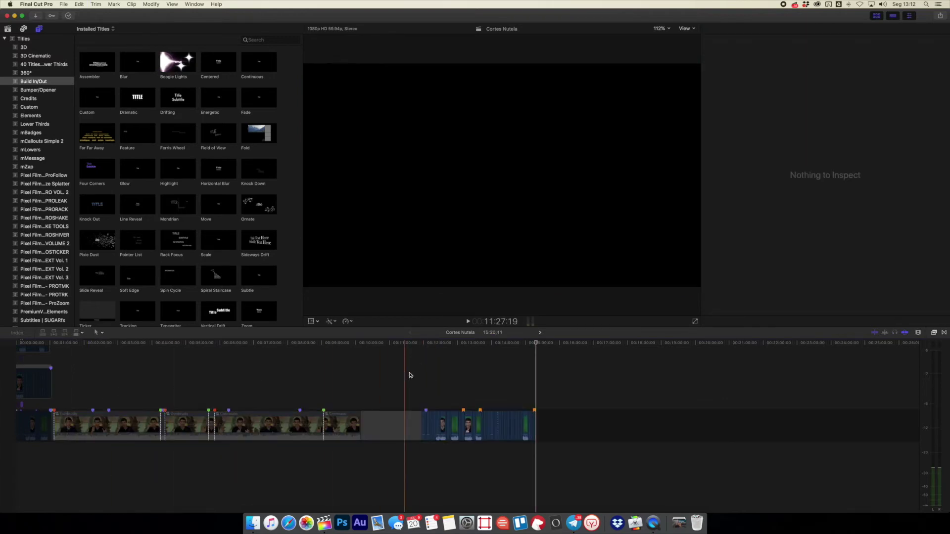
key("space")
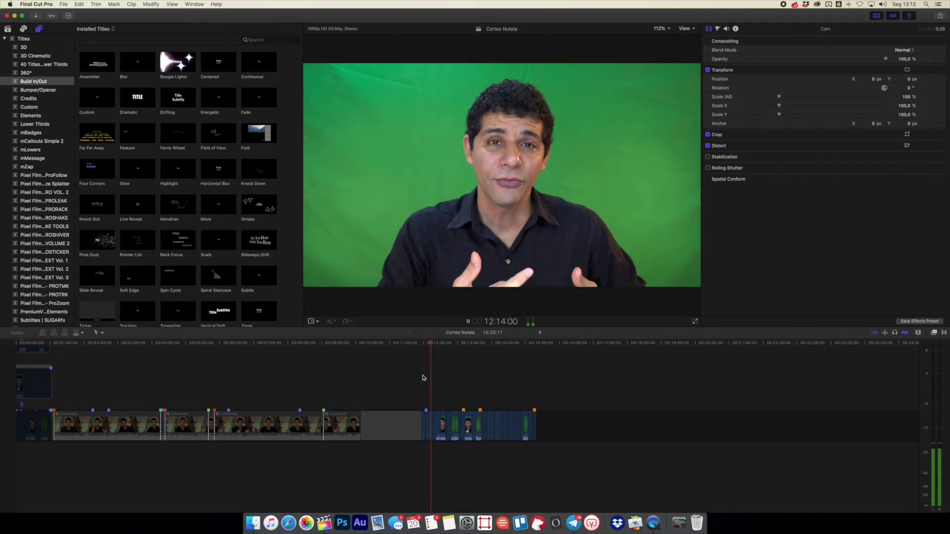
key("space")
Play the opening of the uppermost storyline's Cam cut with its clips enabled, and compare it with the start of the pasted Cam clips.
scroll(54, 413, "up", 5)
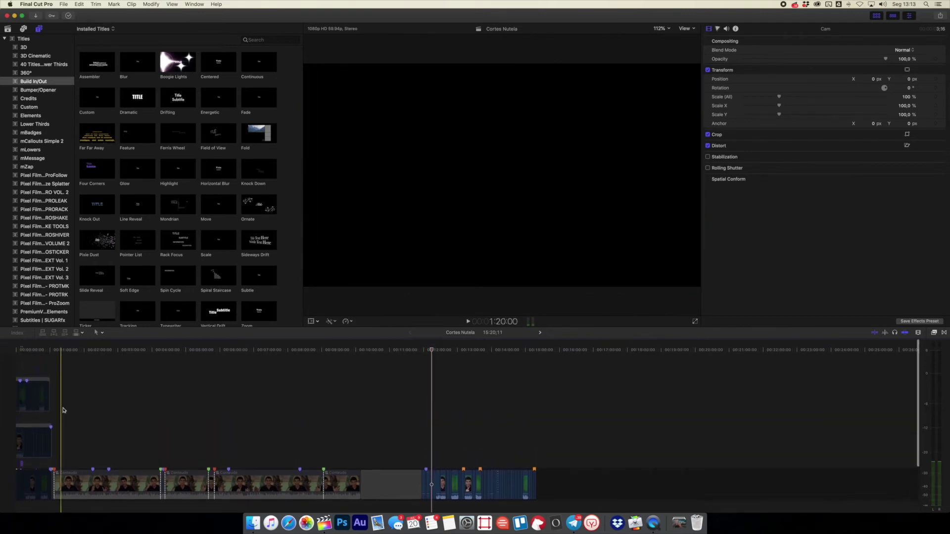
left_click_drag(70, 399, 1, 382)
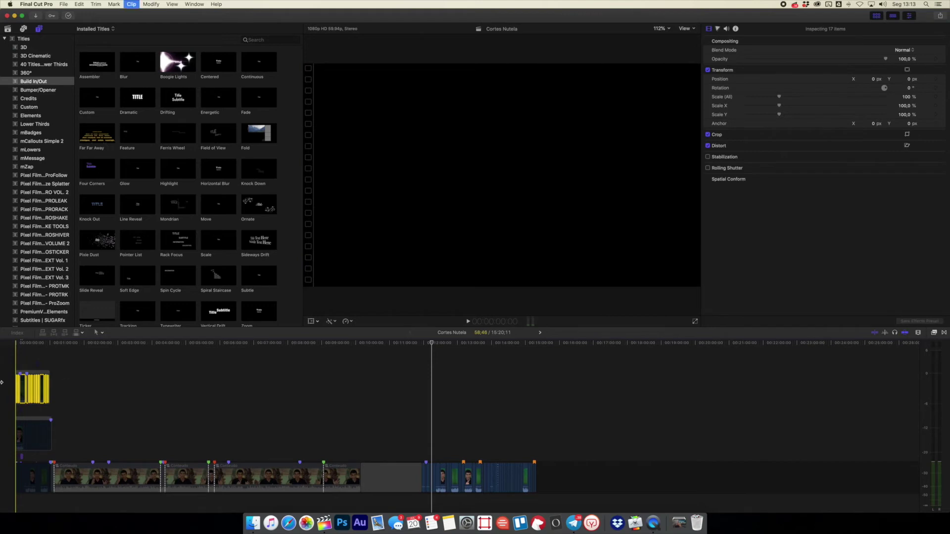
key("slash")
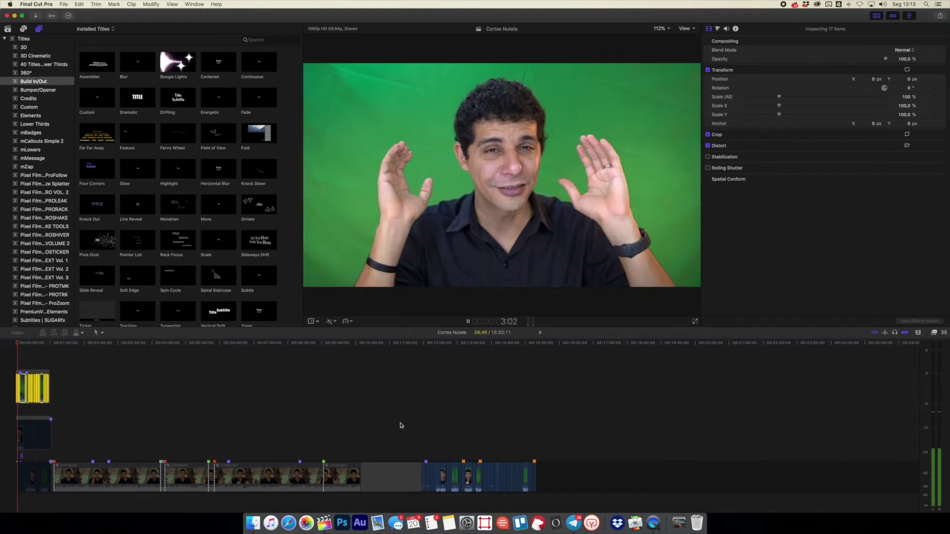
key("space")
key("space")
key("space")
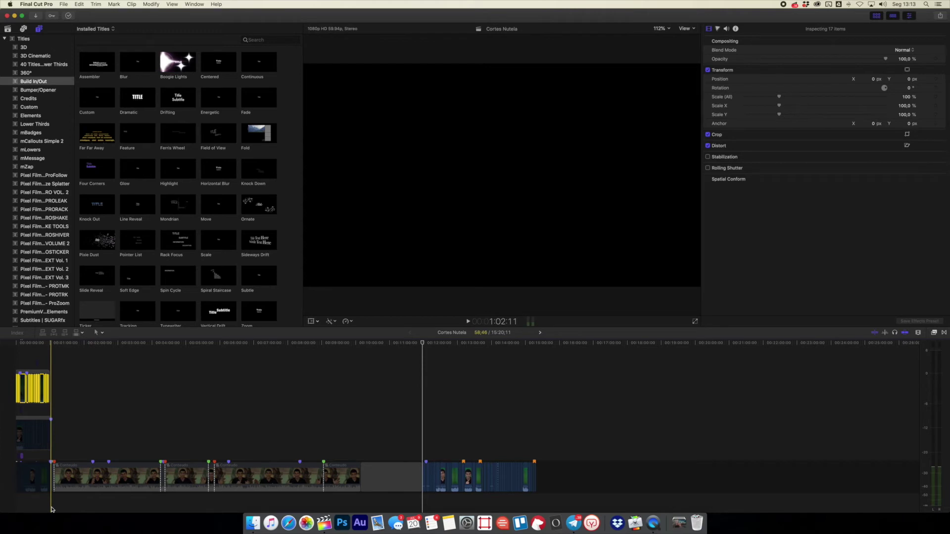
Move the pasted Cam clips out of the primary storyline to sit above the first long Conteudo clip, starting at about 1:12.
left_click_drag(584, 488, 45, 430)
key("super+equal")
key("super+equal")
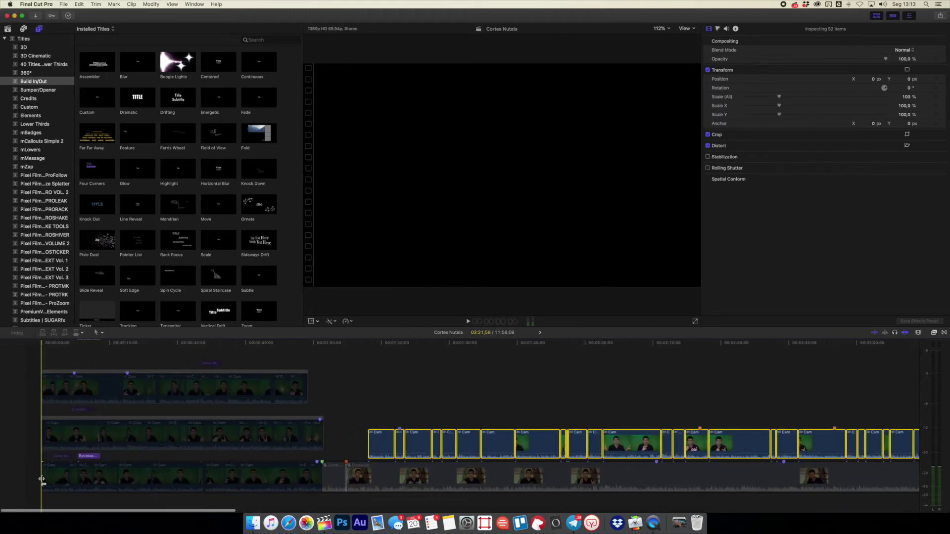
Play the beginning of the primary storyline's Cam cut with its clips and titles enabled.
left_click_drag(21, 501, 292, 457)
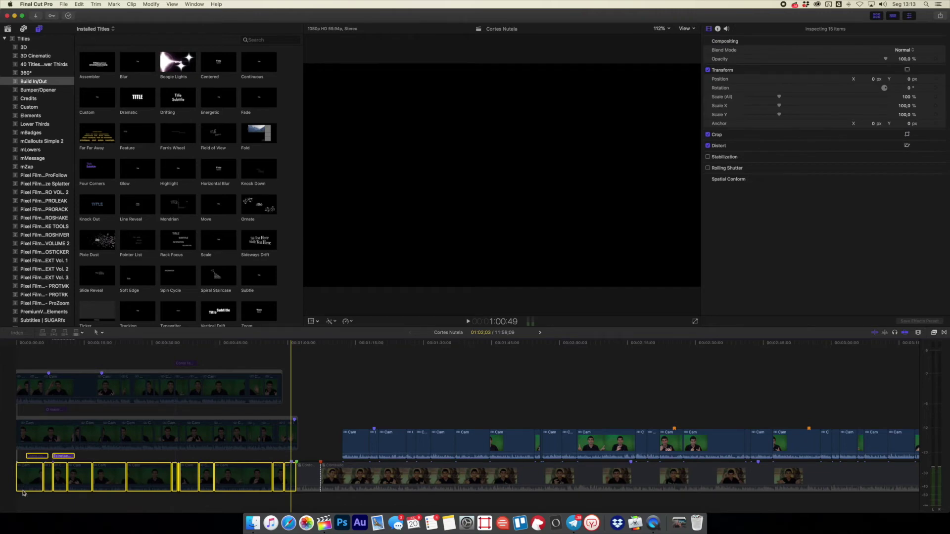
key("slash")
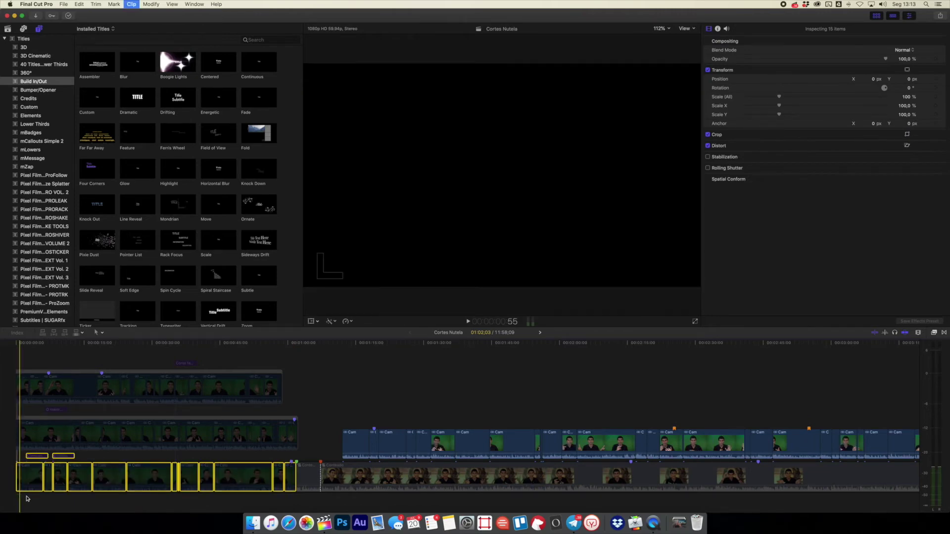
key("space")
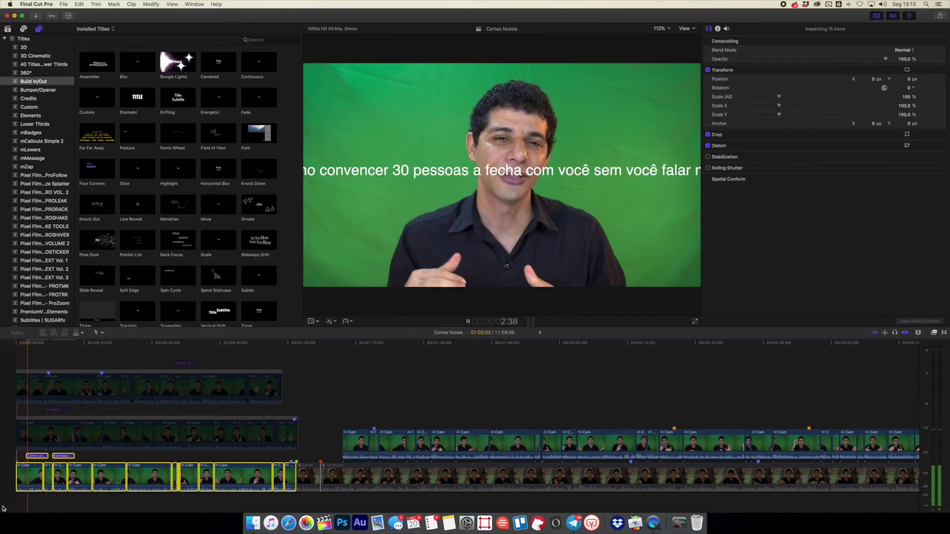
key("space")
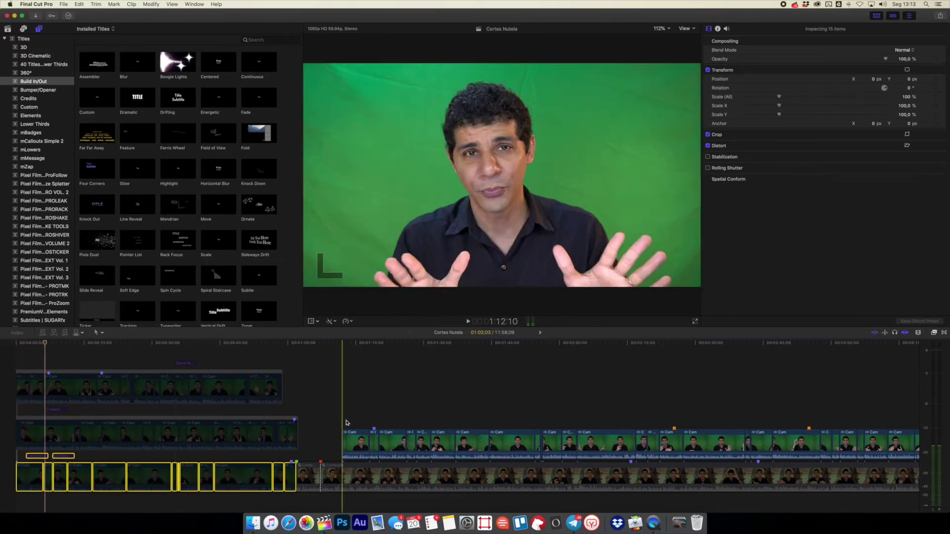
Play the connected Cam clips from their start at about 1:12 through to their end.
key("space")
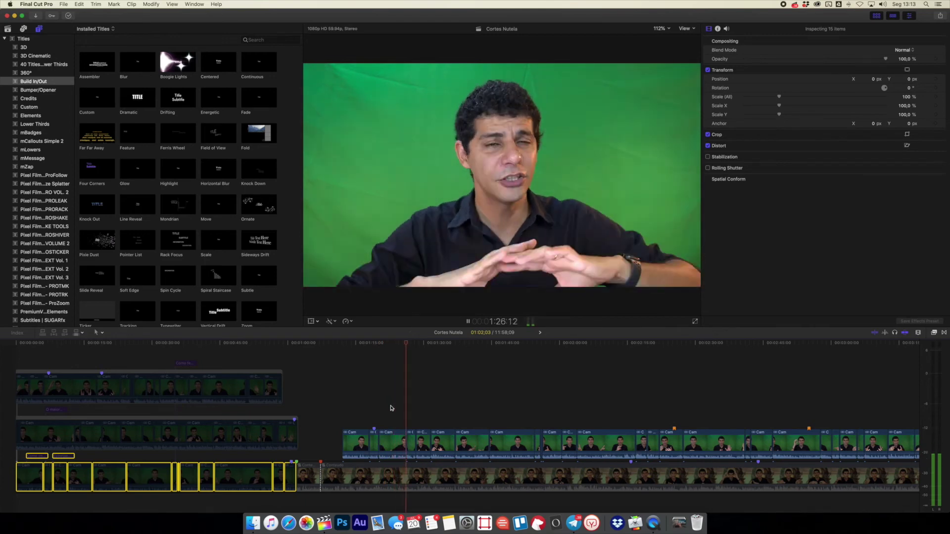
scroll(391, 409, "right", 5)
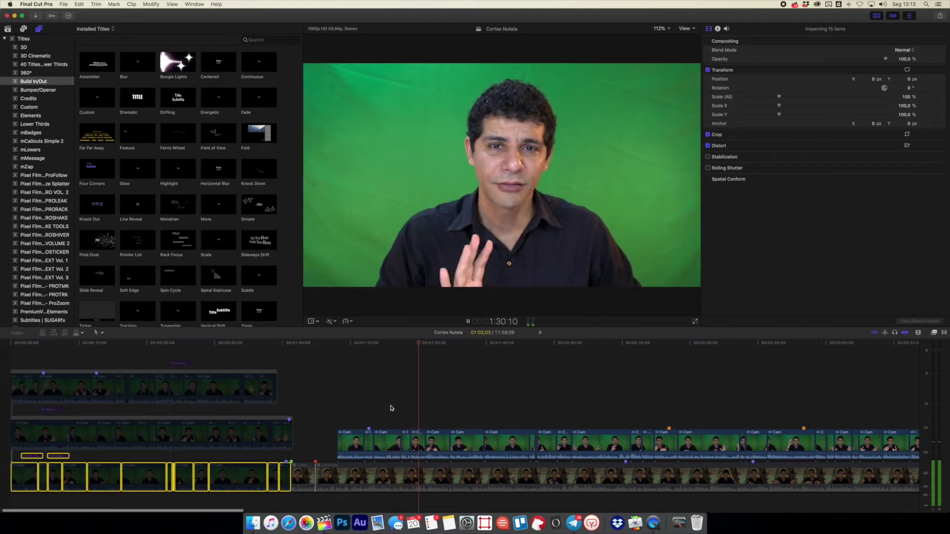
scroll(392, 409, "right", 4)
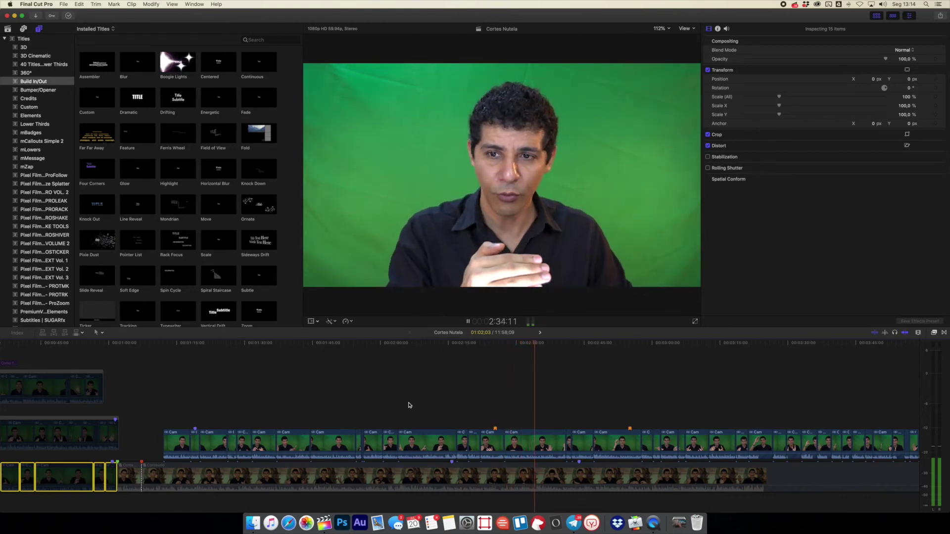
scroll(409, 405, "right", 5)
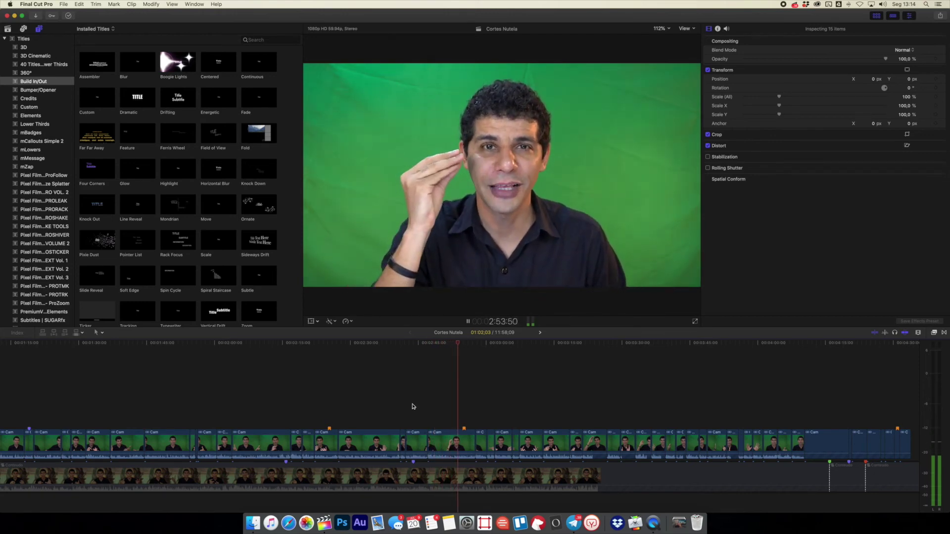
scroll(413, 407, "right", 5)
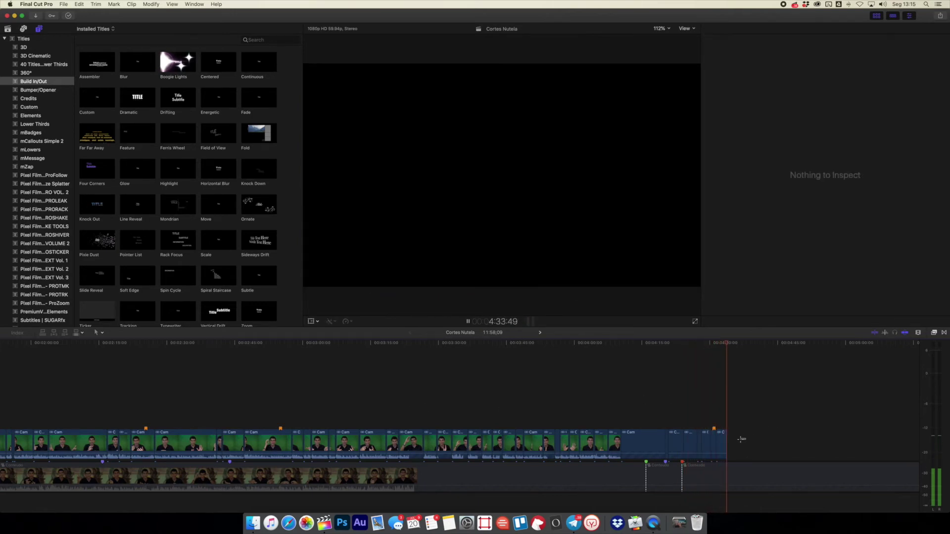
Delete the final short Cam clips of the connected sequence, replaying its ending between deletions.
left_click(718, 442)
key("Delete")
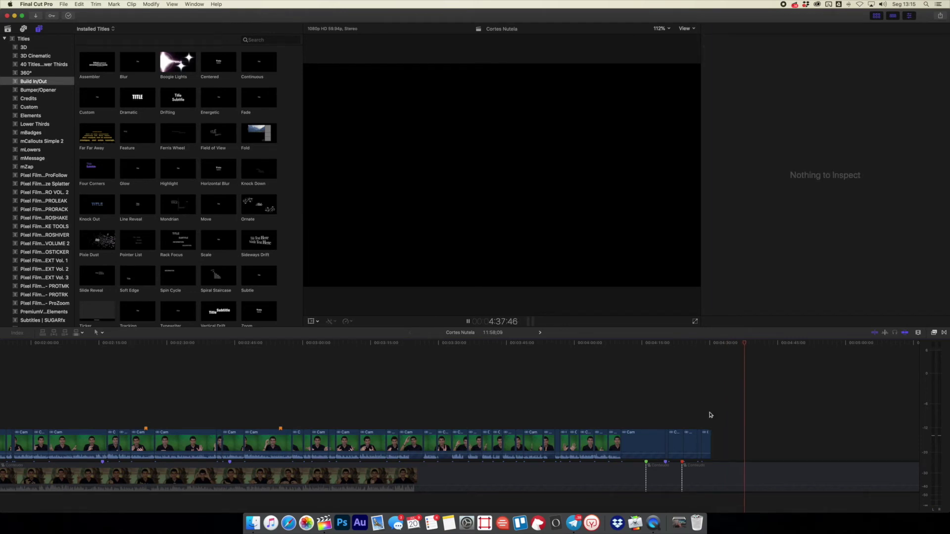
left_click(683, 399)
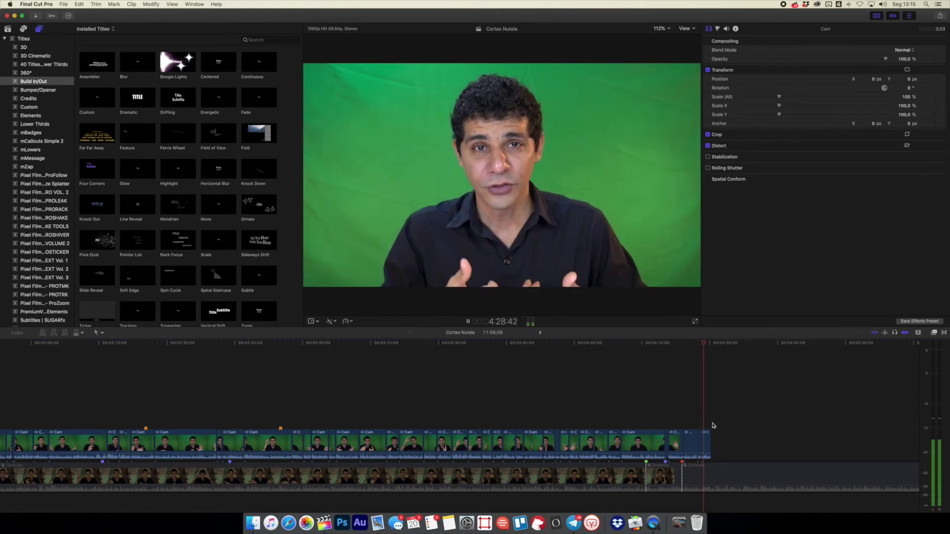
left_click(706, 437)
key("Delete")
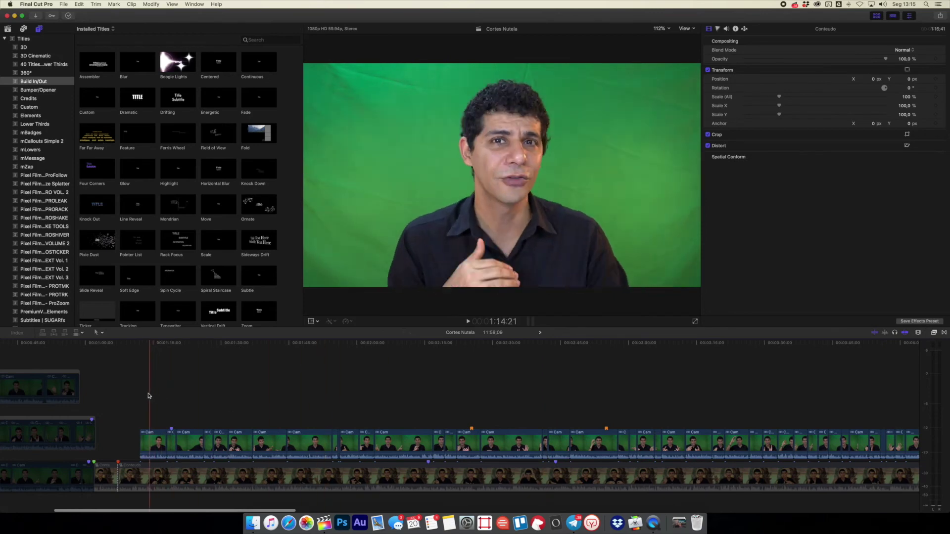
Select all the connected Cam clips above the first long Conteudo clip.
key("super+minus")
key("super+minus")
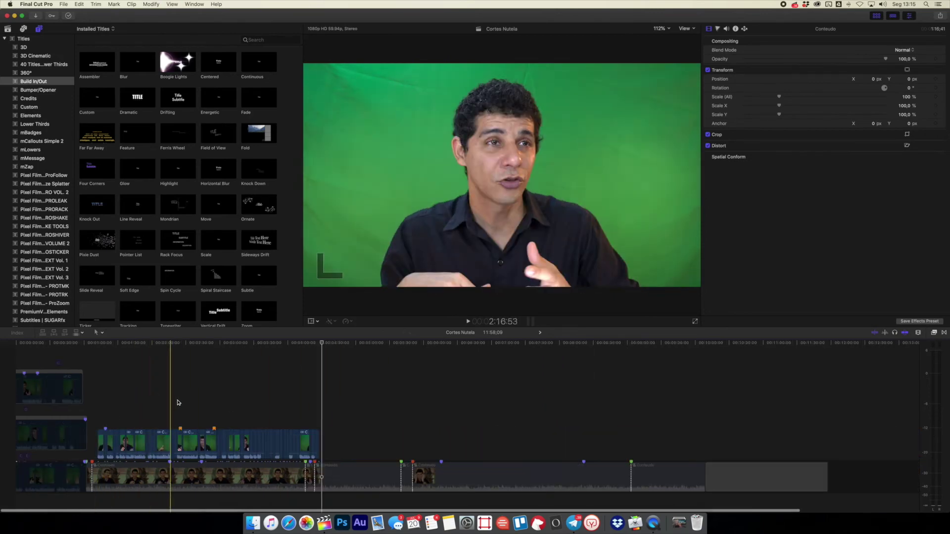
left_click_drag(333, 440, 99, 421)
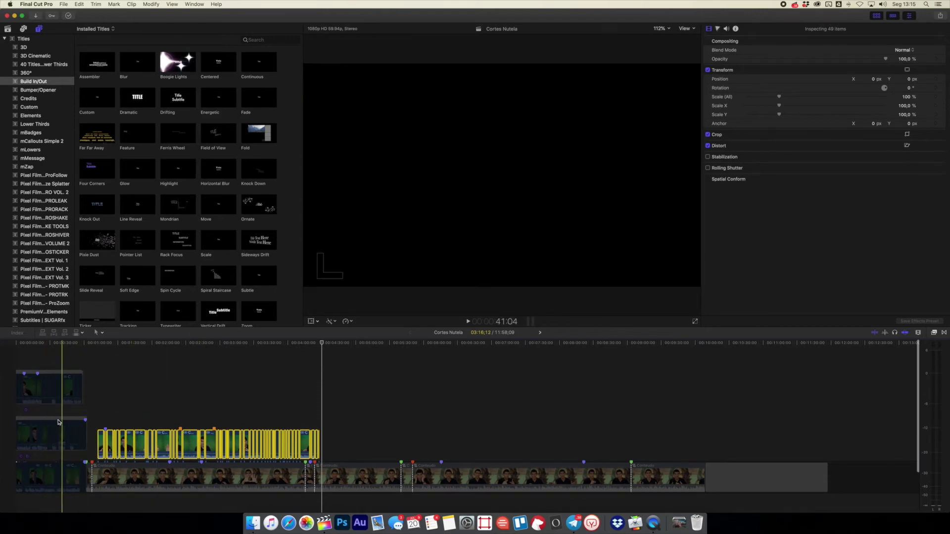
left_click_drag(55, 511, 11, 341)
mouse_move(94, 401)
left_mouse_down()
mouse_move(353, 450)
mouse_move(100, 418)
left_mouse_up()
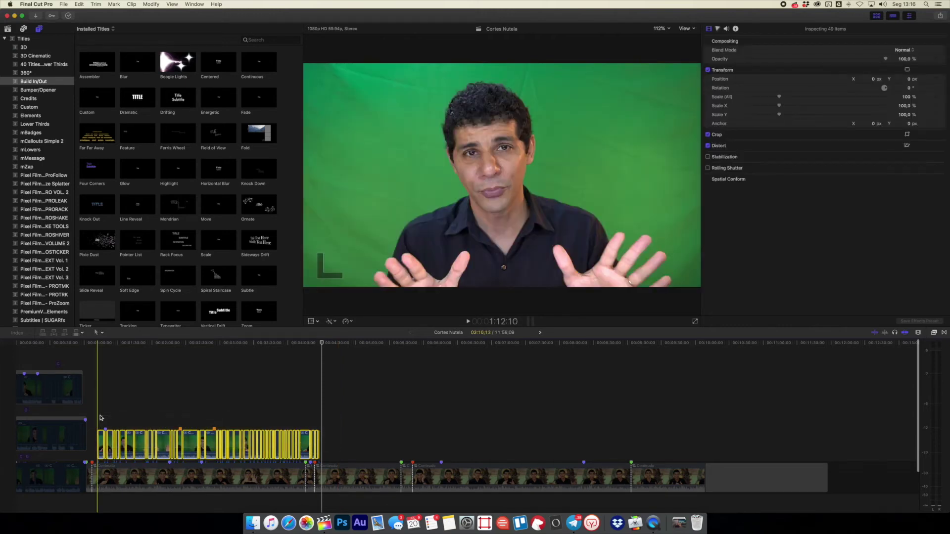
Try overwriting the connected Cam clips onto the primary storyline, and undo the overwrite.
right_click(167, 449)
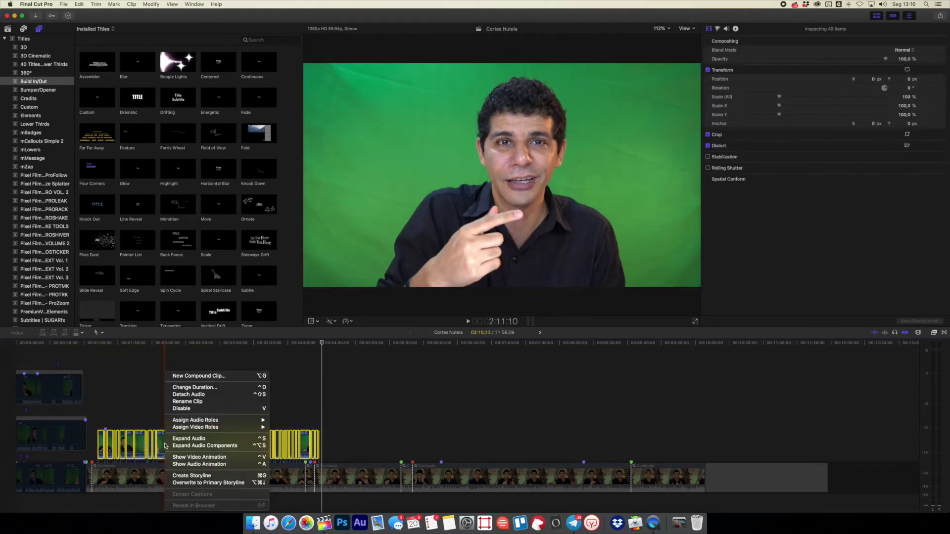
left_click(222, 482)
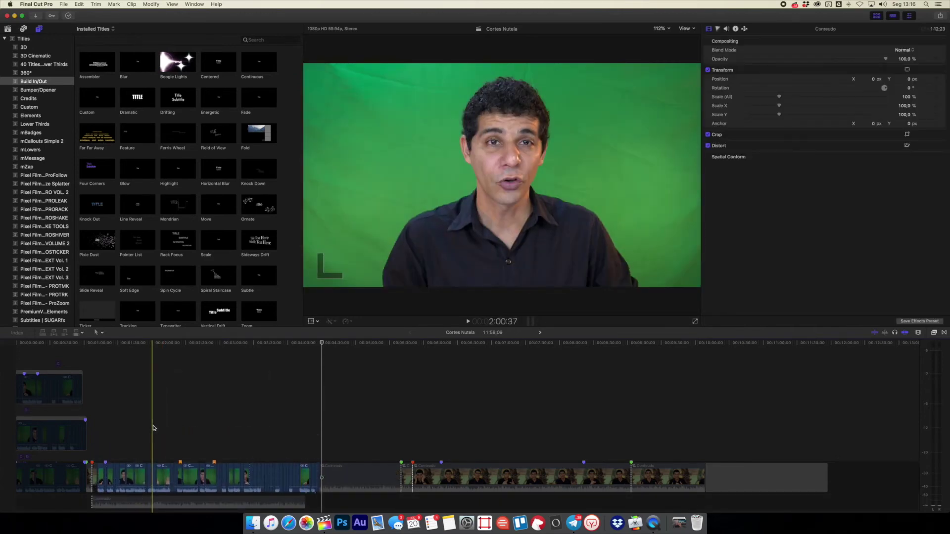
key("super+z")
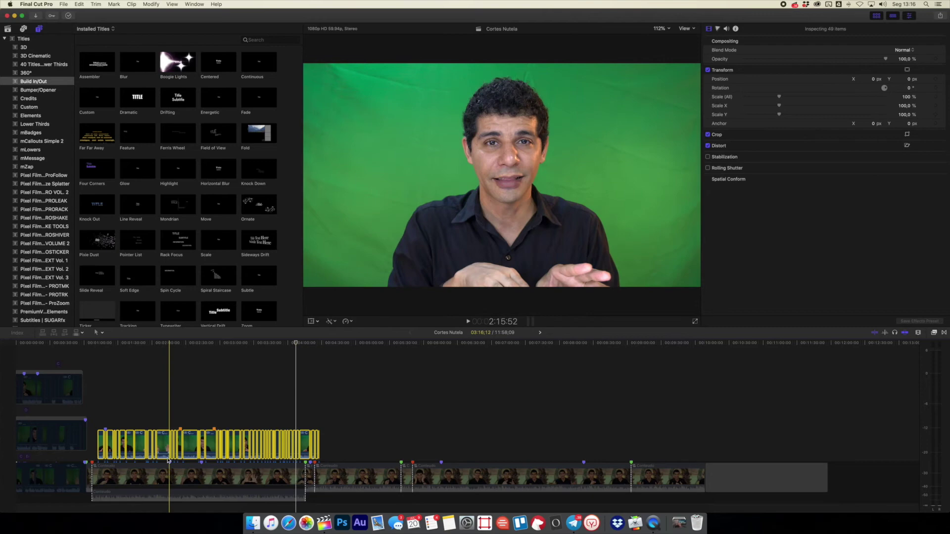
Group the connected Cam clips into a storyline and move it to the project's start, above the other storylines.
right_click(167, 448)
left_click(193, 476)
left_click_drag(152, 445, 26, 336)
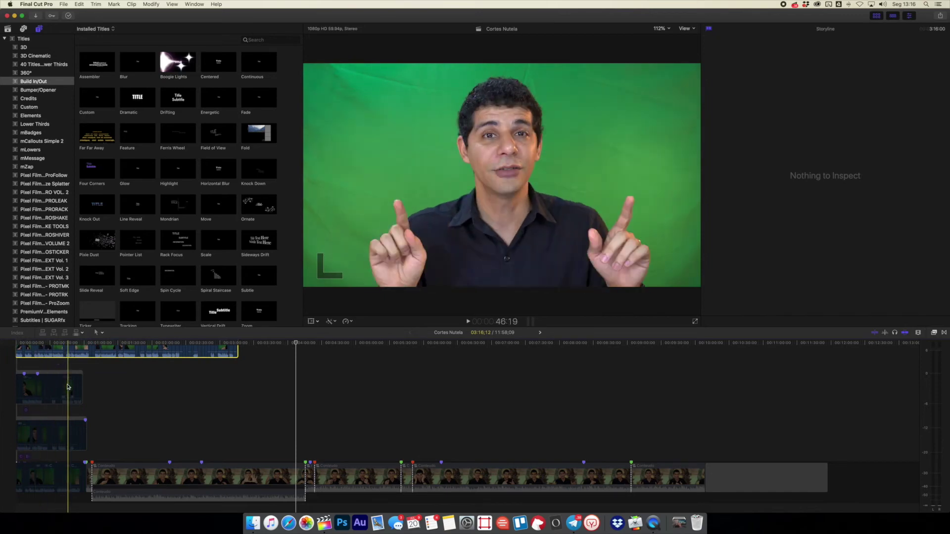
Disable all the Cam clips in the new uppermost storyline.
left_click(245, 367)
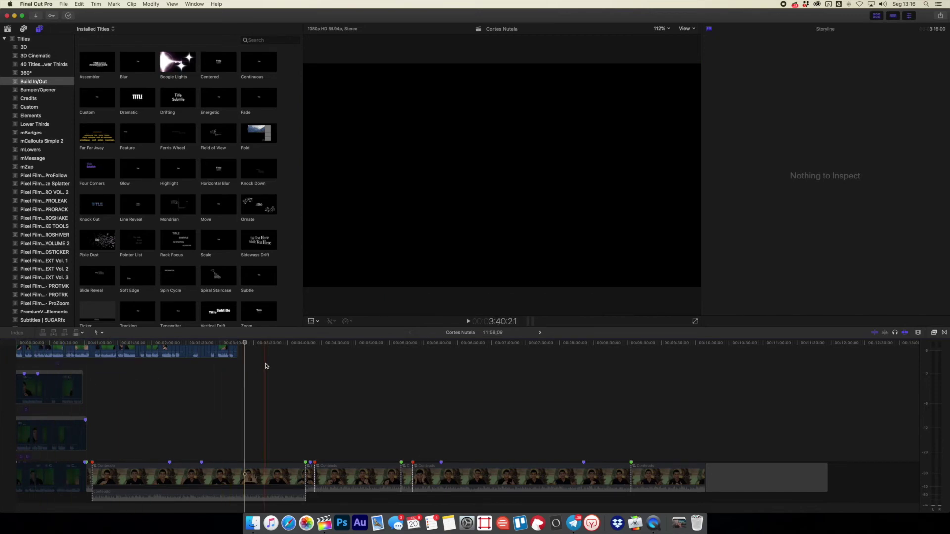
left_click_drag(265, 366, 12, 388)
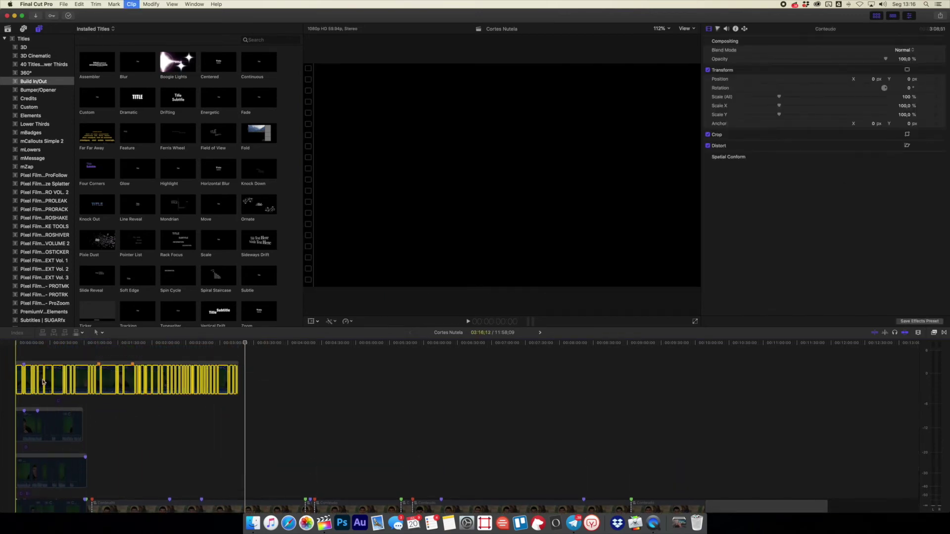
Preview the first long Conteudo clip with it enabled and delete it from the primary storyline.
scroll(250, 413, "down", 5)
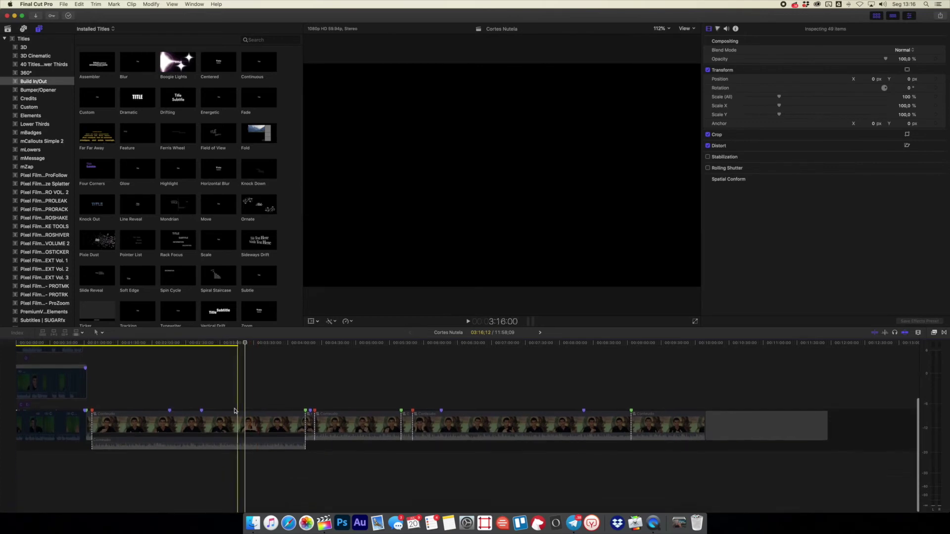
left_click(200, 420)
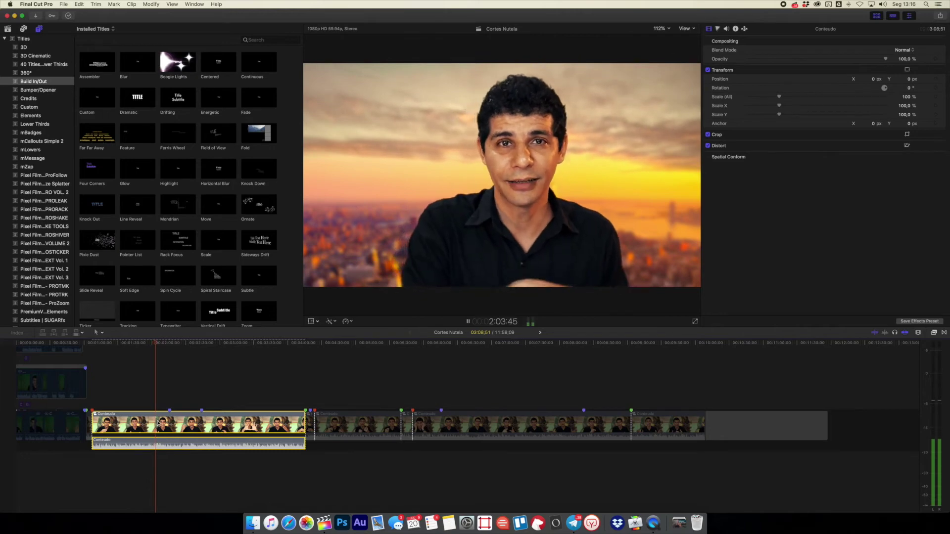
key("space")
key("Delete")
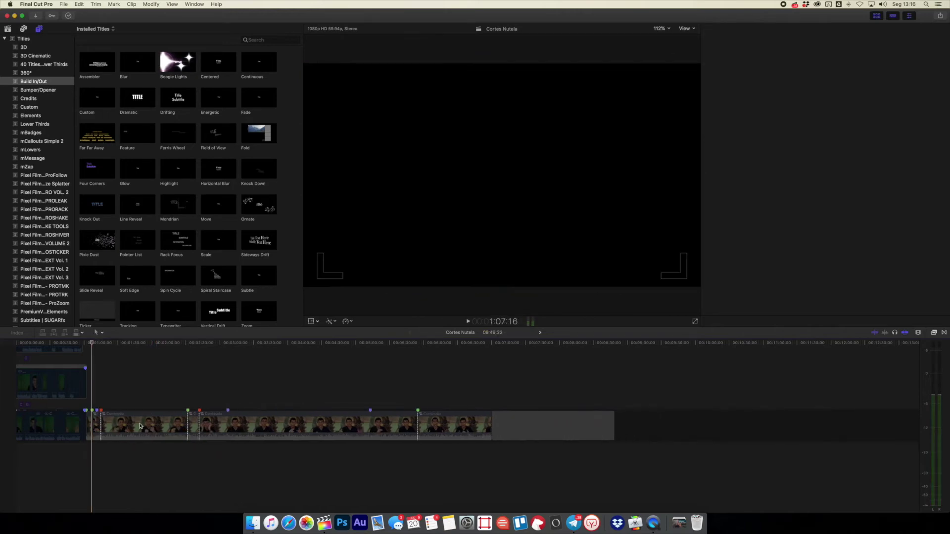
Delete the short Conteudo pieces between the Cam clips and the next long Conteudo clip, and select that long clip.
left_click(91, 423)
key("Delete")
left_click(104, 424)
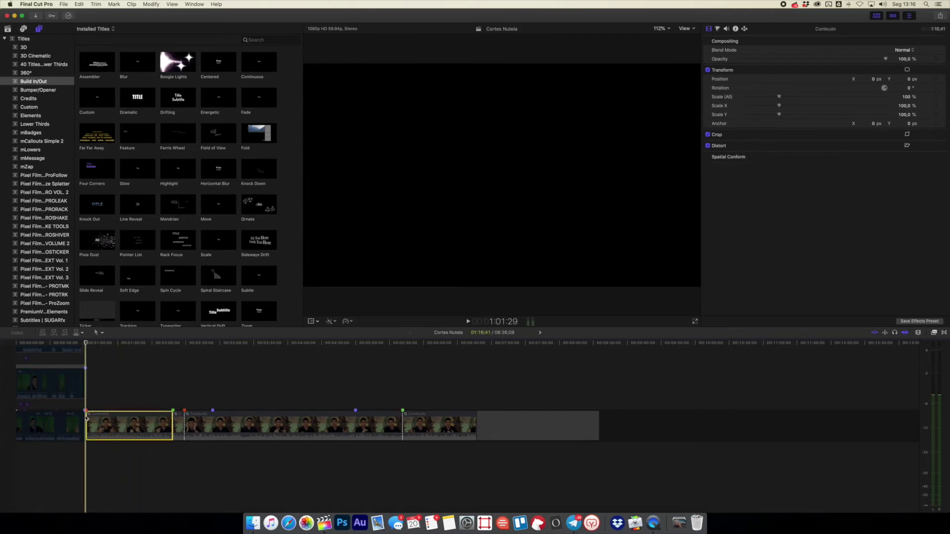
Open the selected Conteudo compound clip and the Cortes clip in its marked range to reach the Cam clips inside.
double_click(118, 424)
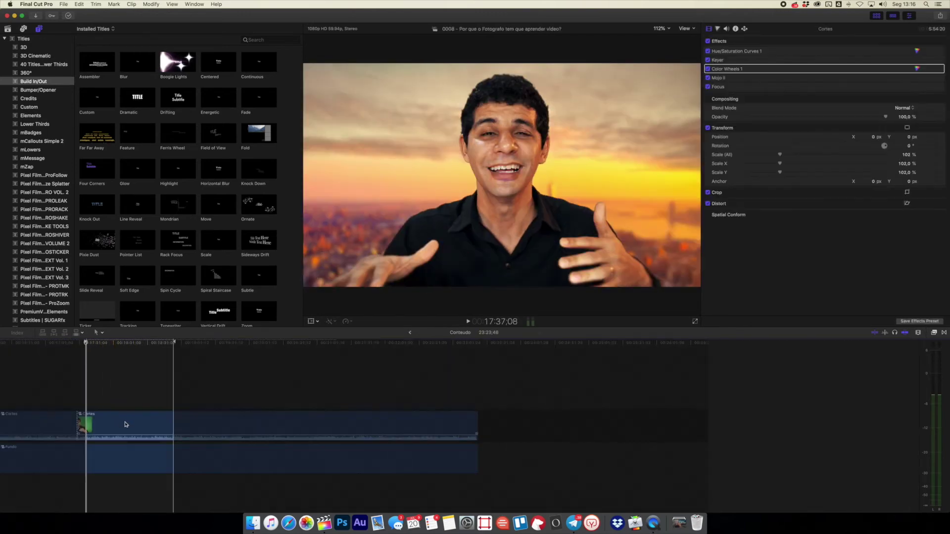
key("super+bracketleft")
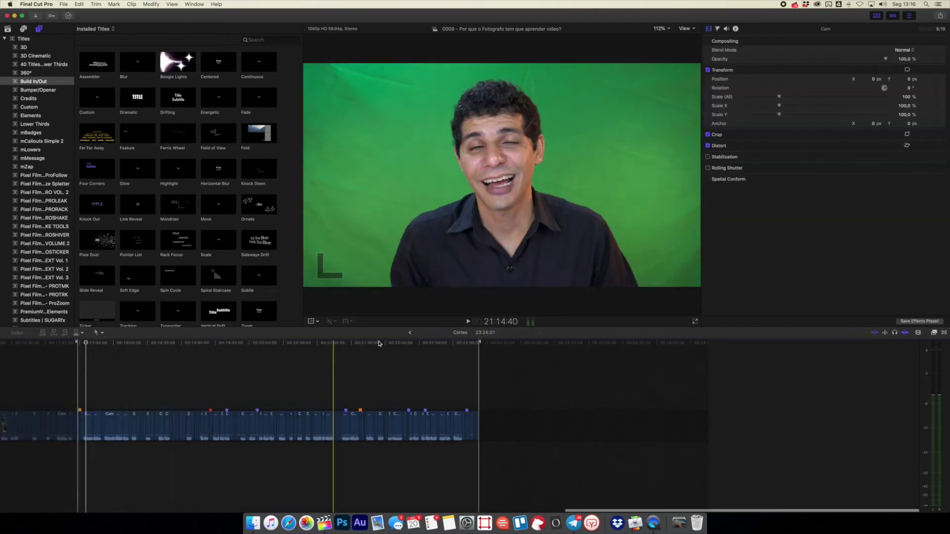
left_click(85, 423)
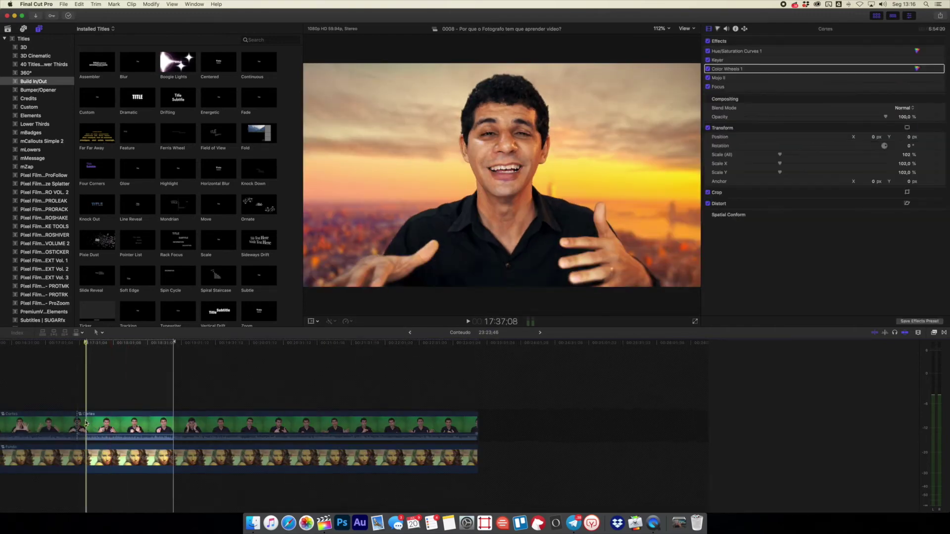
key("super+equal")
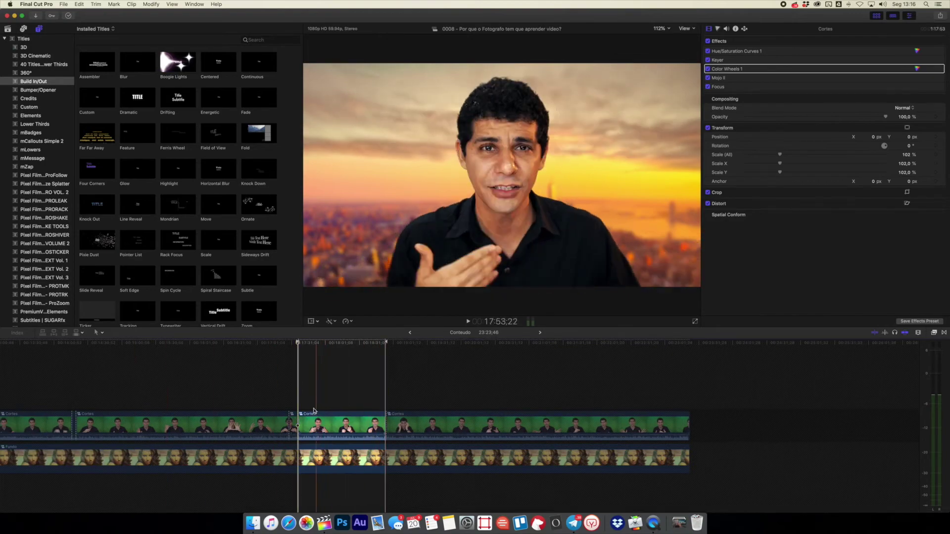
left_click(318, 431)
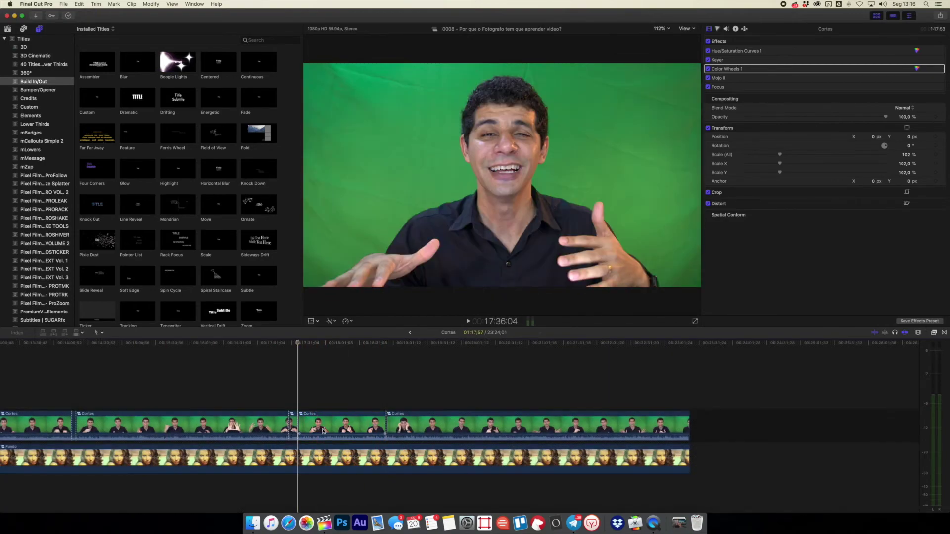
double_click(322, 431)
Copy the Cam clips within the marked range and paste them at the end of the Cortes Nutela project.
left_click_drag(294, 391, 389, 447)
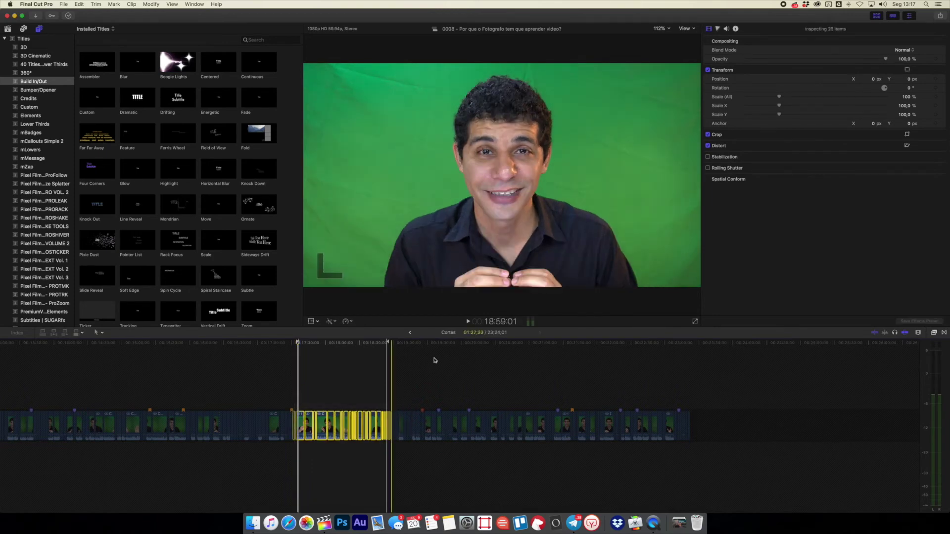
left_click(410, 333)
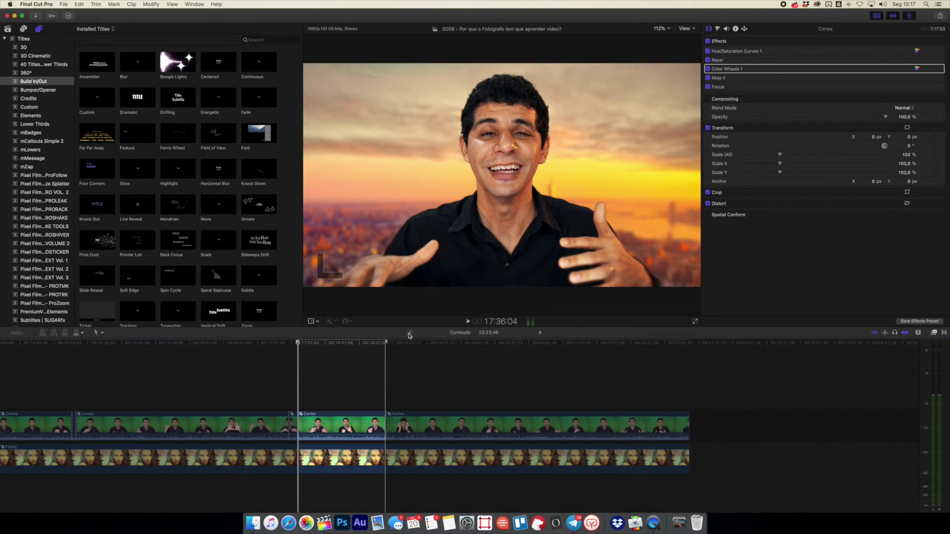
left_click(410, 333)
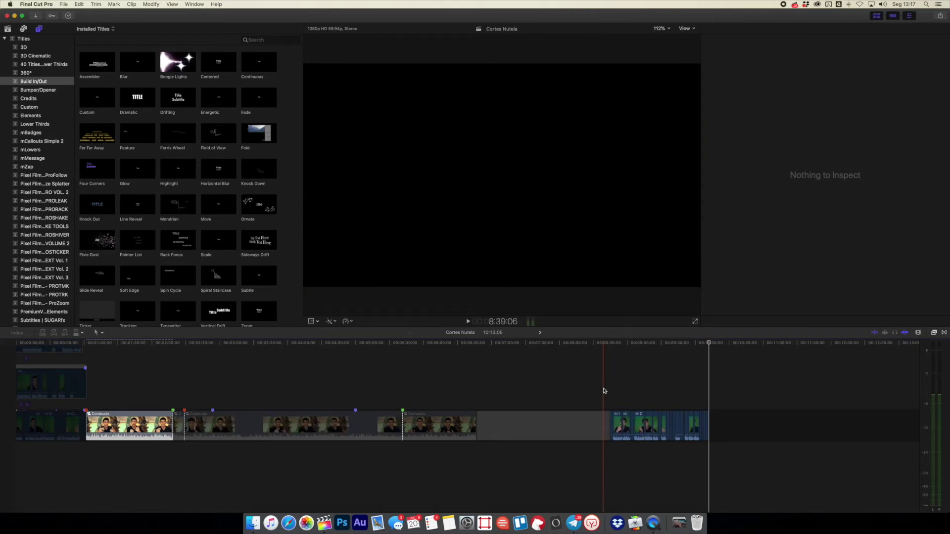
Lift the pasted Cam clips above the primary storyline, group them into a storyline and move it to the project's start above the others.
left_click_drag(609, 395, 721, 431)
left_click_drag(637, 433, 419, 387)
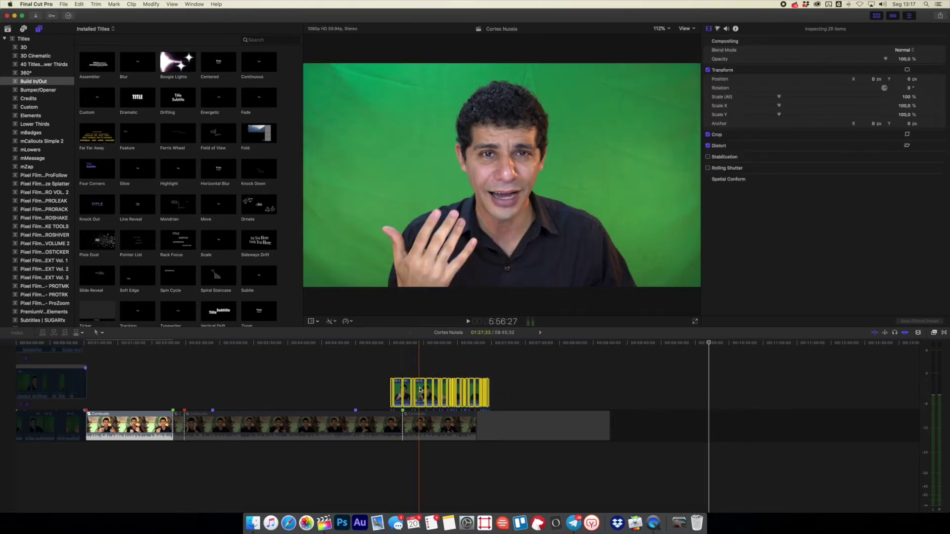
right_click(419, 387)
left_click(463, 476)
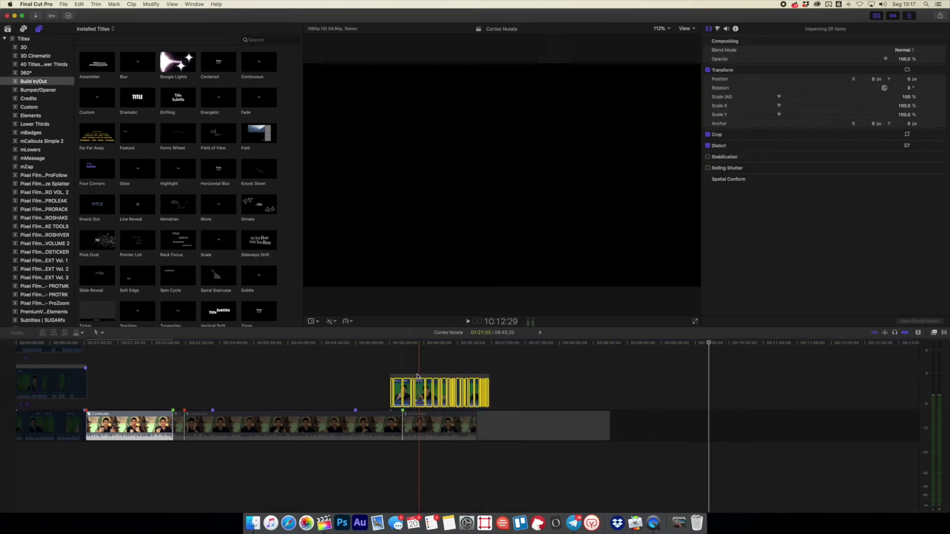
left_click_drag(411, 391, 140, 377)
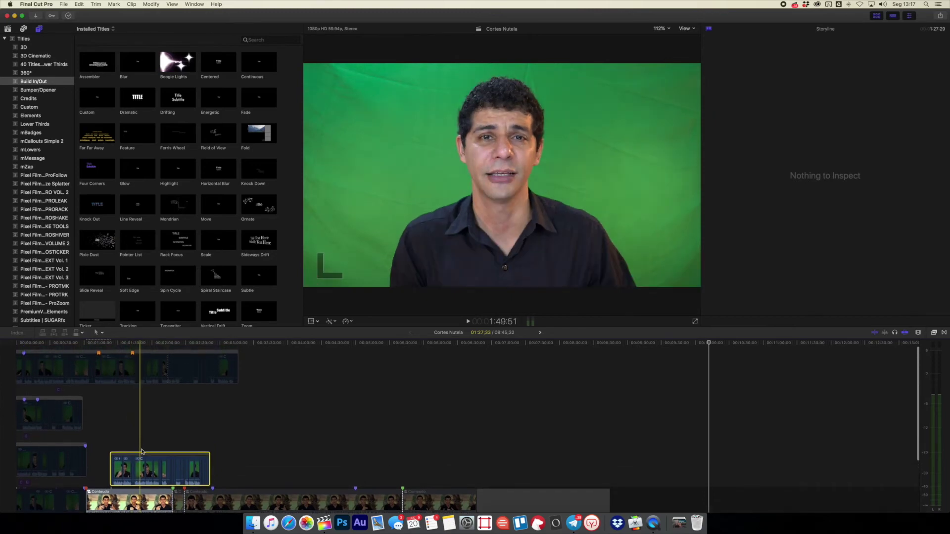
left_click_drag(142, 455, 80, 395)
Play through the new uppermost storyline from the project's start to review its Cam clips.
key("super+equal")
key("super+equal")
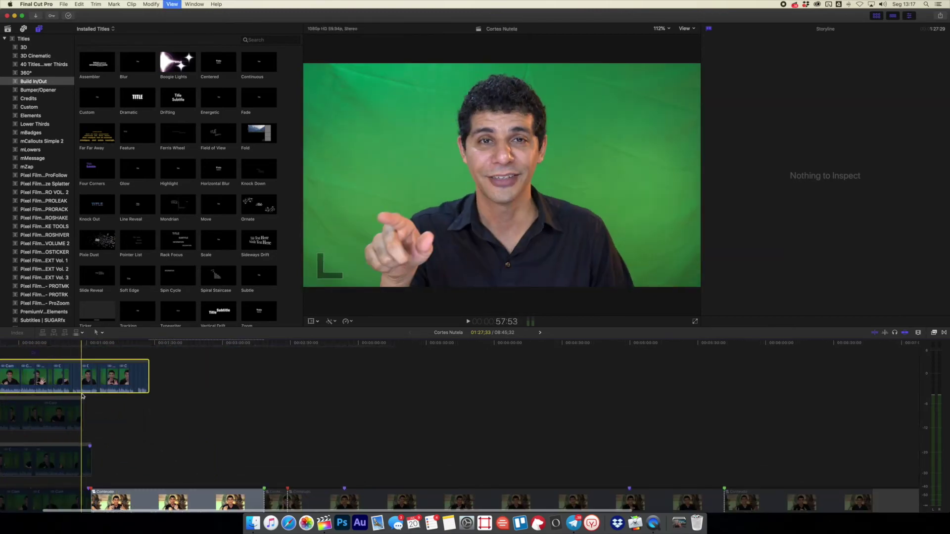
key("space")
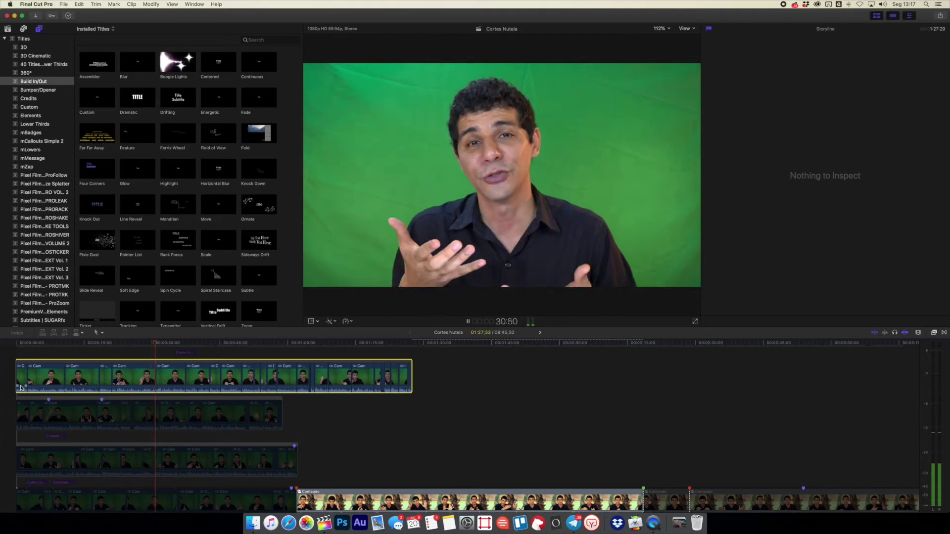
left_click(123, 380)
key("super+equal")
key("super+equal")
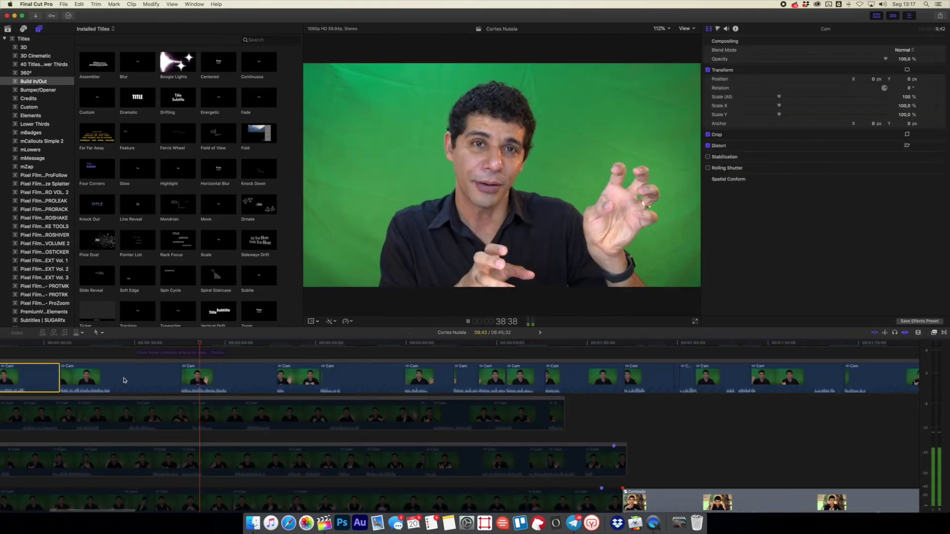
scroll(124, 380, "left", 8)
scroll(360, 400, "right", 5)
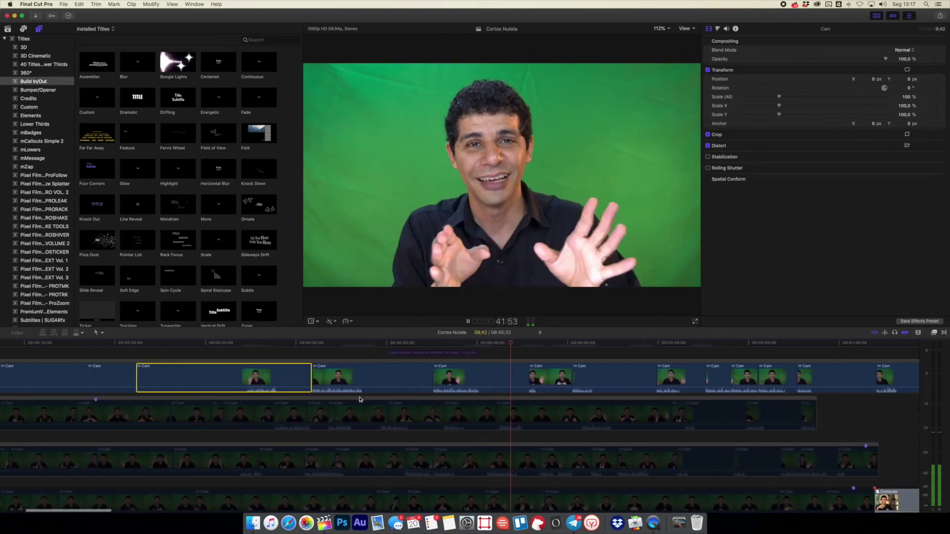
key("super+minus")
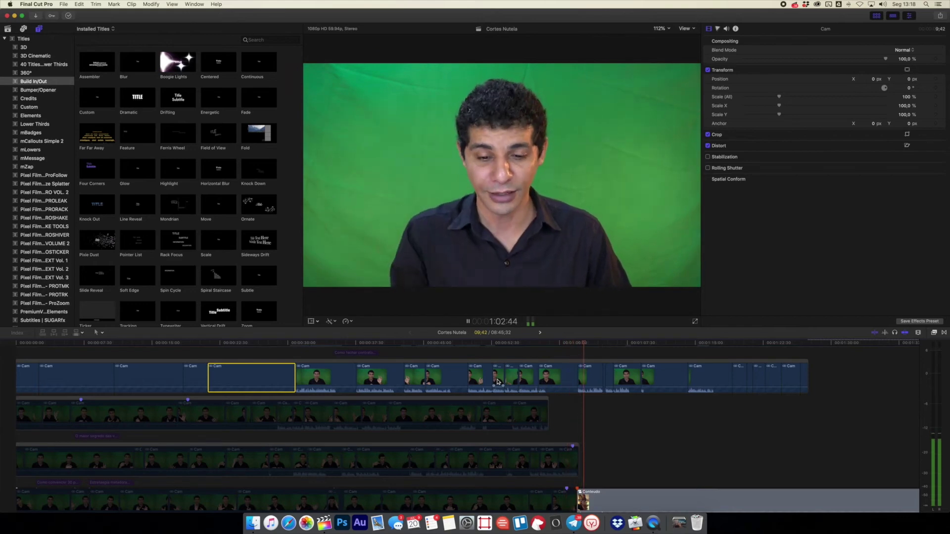
left_click(630, 497)
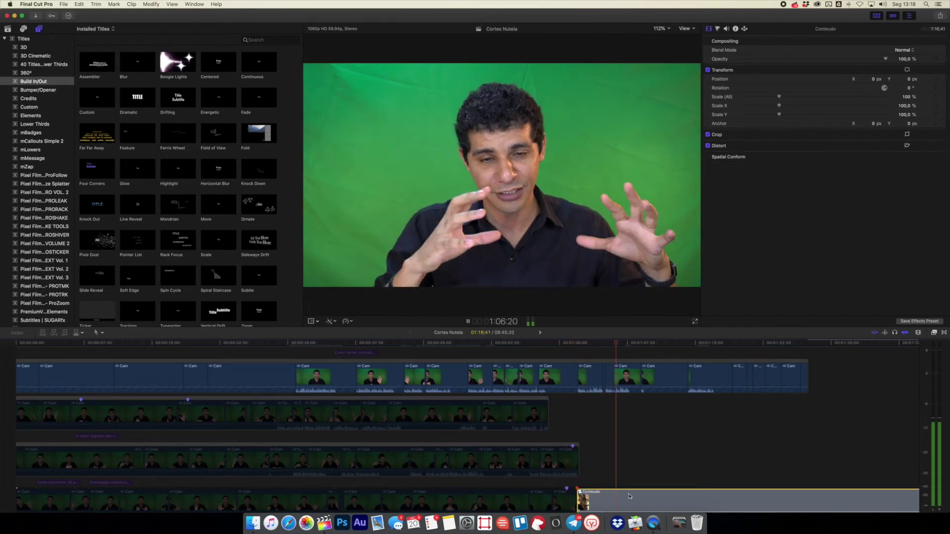
left_click(552, 407)
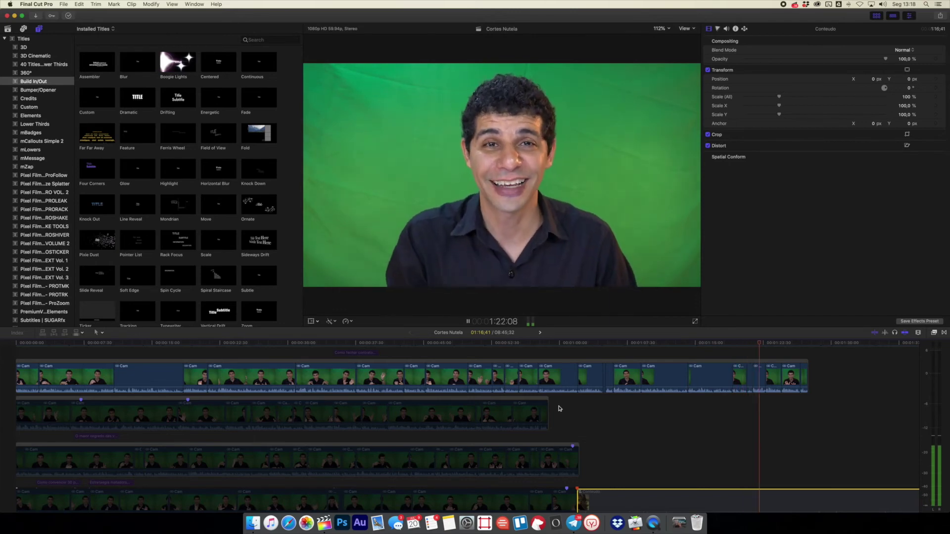
Replay the ending of the uppermost storyline and delete its last four Cam clips.
left_click(748, 374)
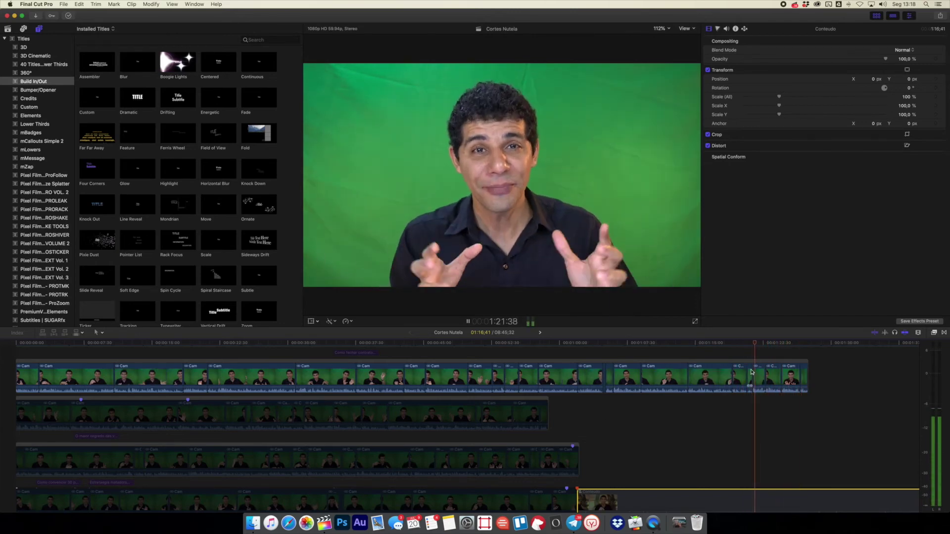
left_click(760, 376)
key("space")
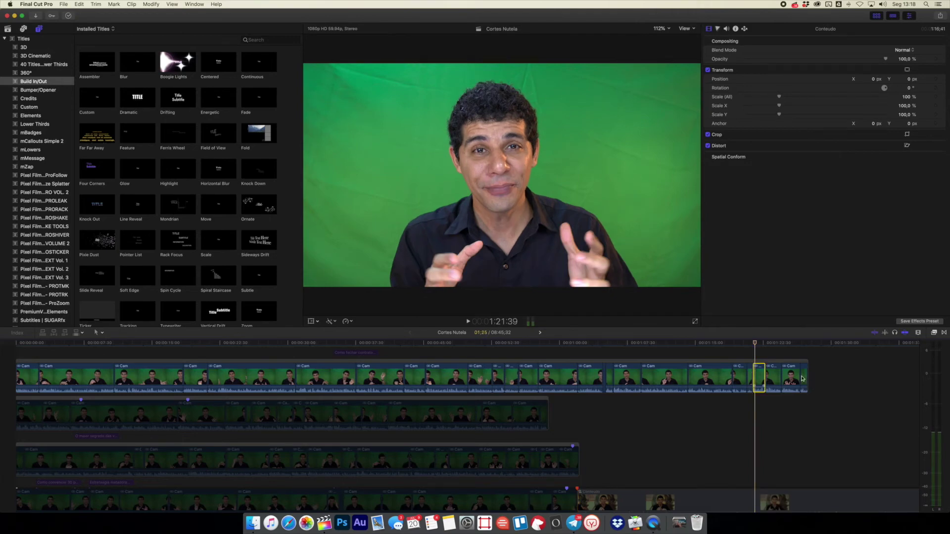
left_click(803, 377, "shift")
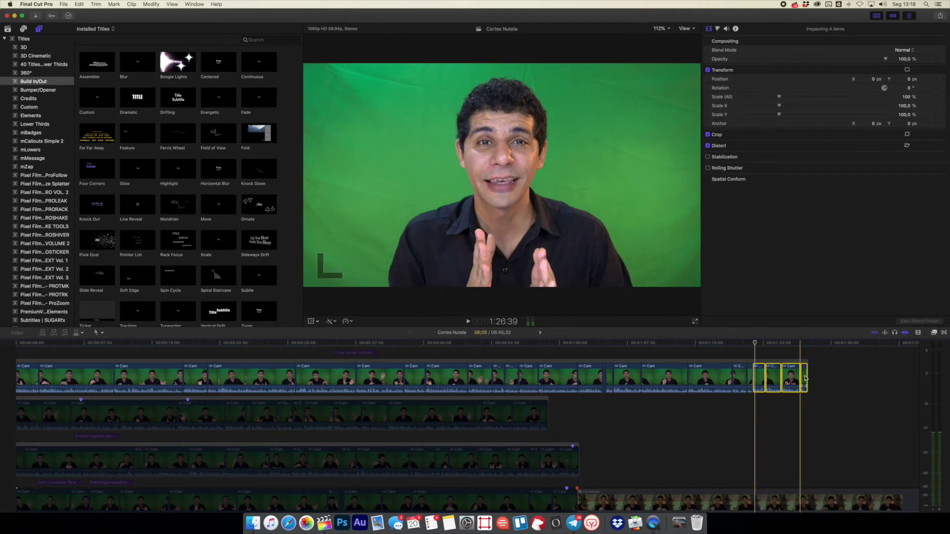
key("Delete")
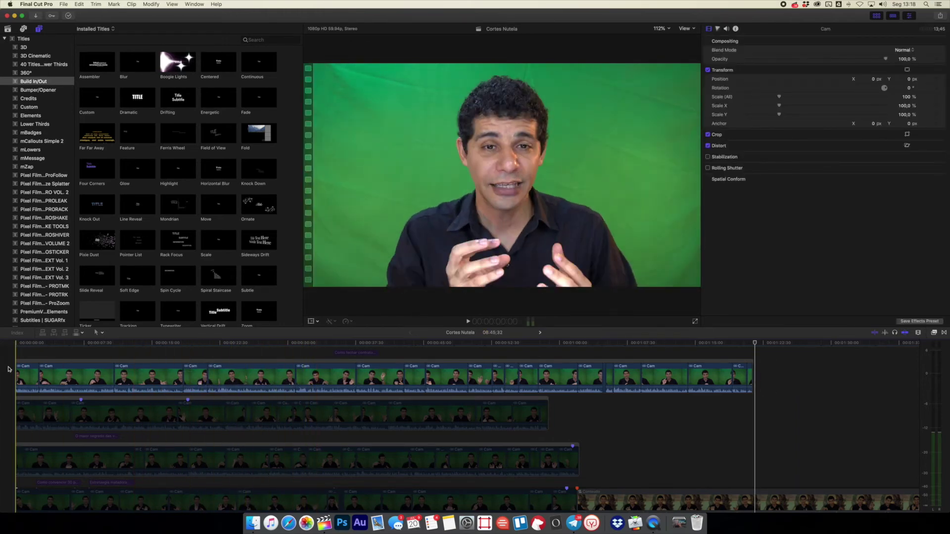
Play the uppermost storyline from the start and split its Cam clip at about 24:55.
key("space")
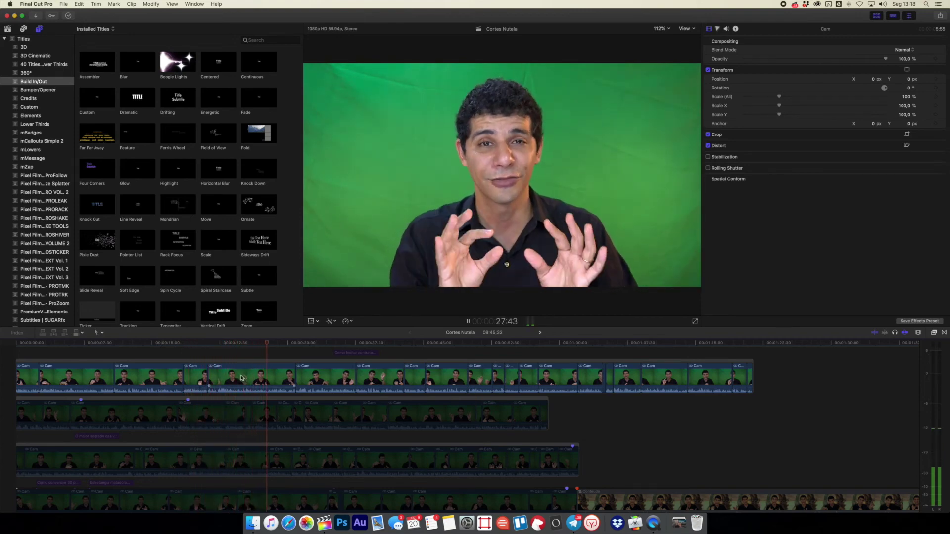
key("space")
key("super+equal")
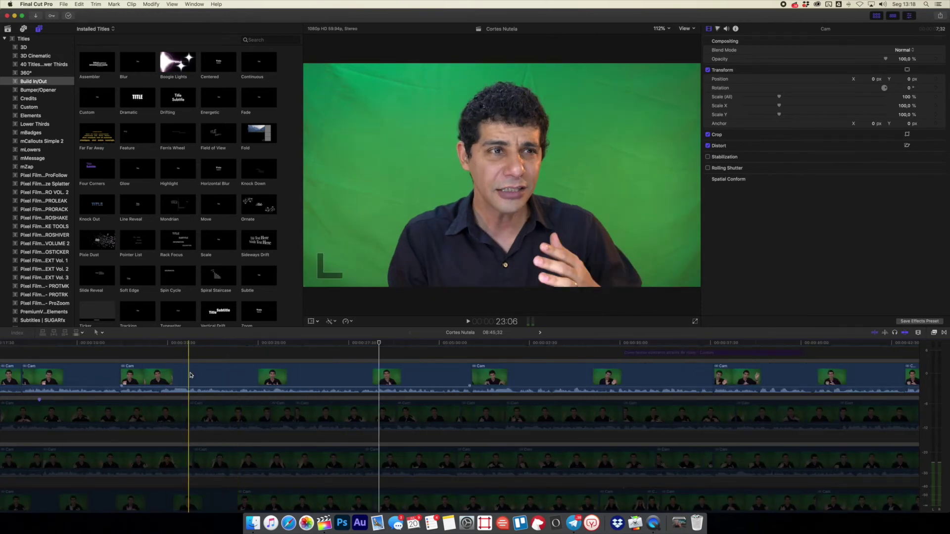
left_click(237, 378)
key("space")
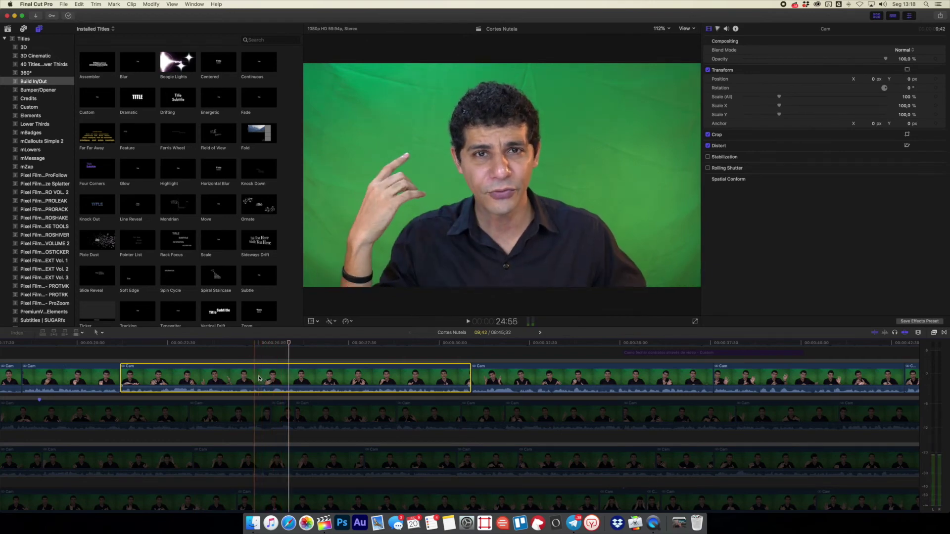
key("super+b")
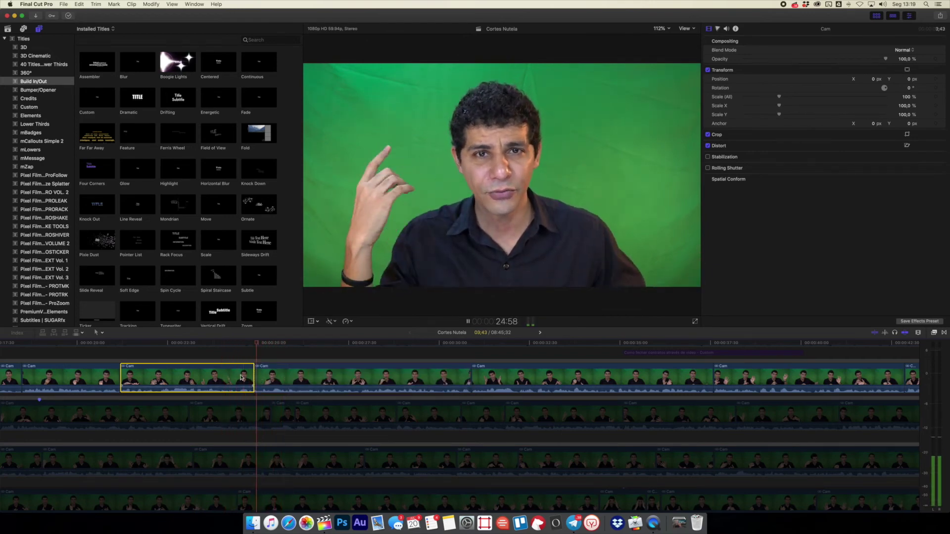
Split the following Cam clip at about 34:43 and delete the two pieces between the cuts.
left_click(365, 381)
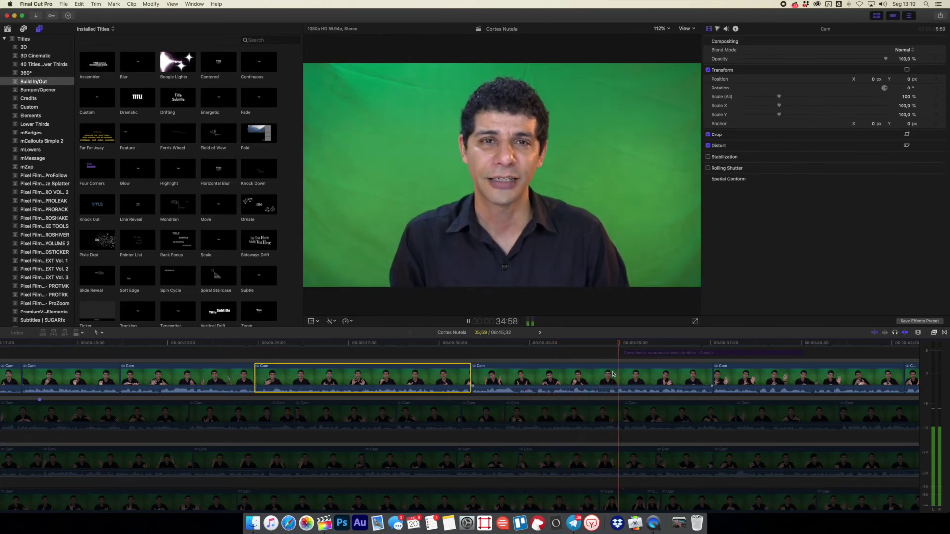
key("space")
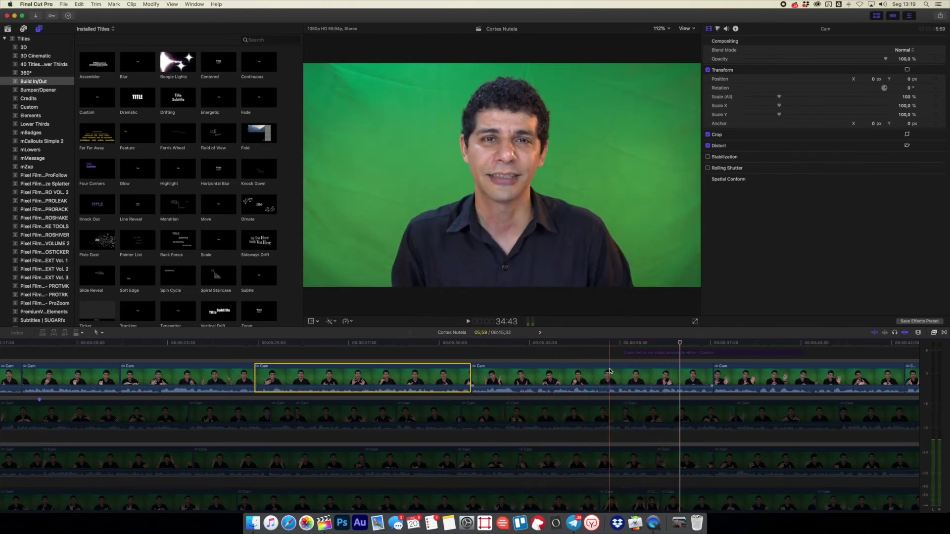
left_click(607, 371)
key("super+b")
left_click(449, 375)
key("Delete")
left_click(296, 376)
key("Delete")
Play the new join and adjust the end of the Cam clip before it to a duration of about 3:36.
key("space")
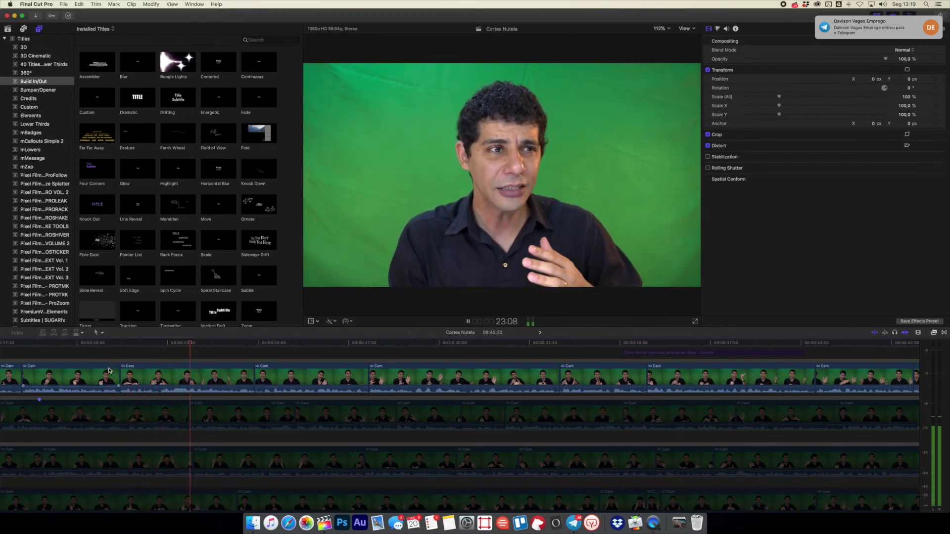
left_click(245, 379)
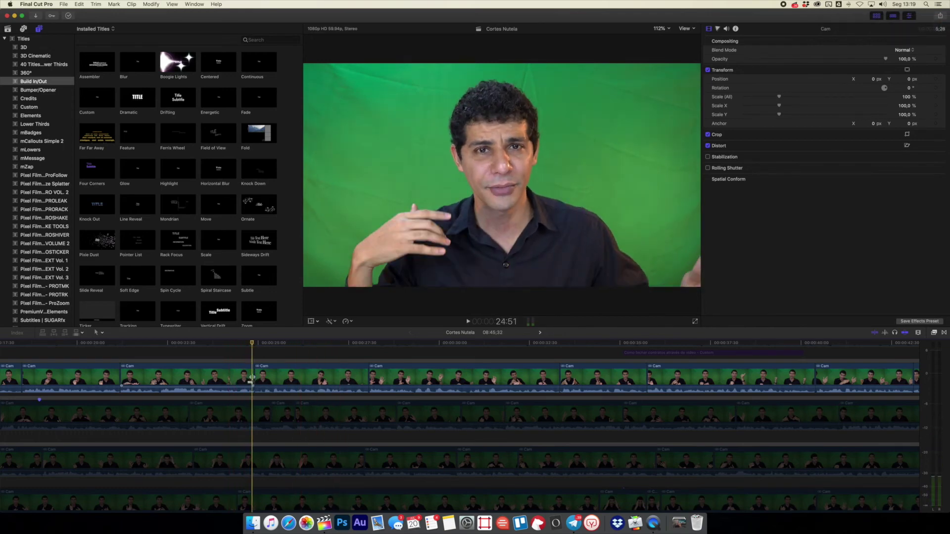
left_click_drag(255, 377, 293, 377)
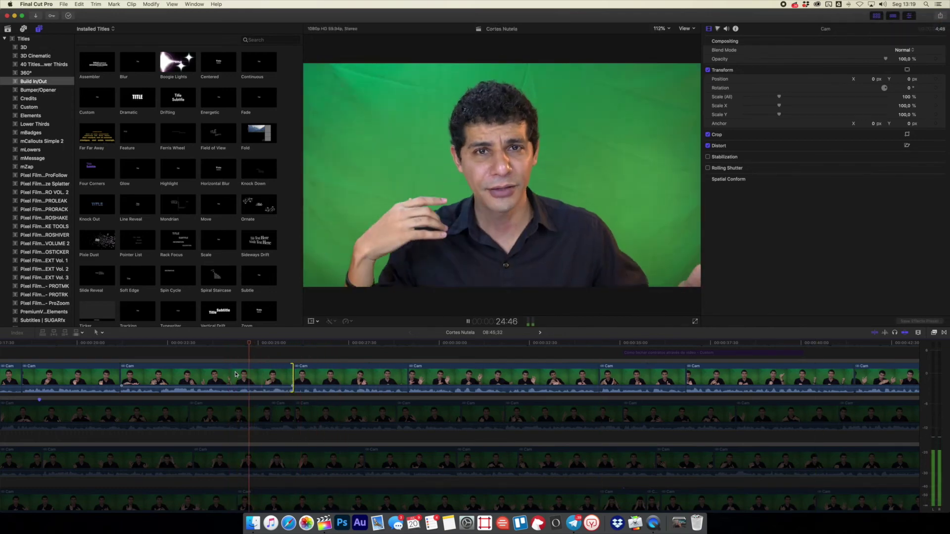
left_click(285, 378)
left_click_drag(291, 378, 248, 378)
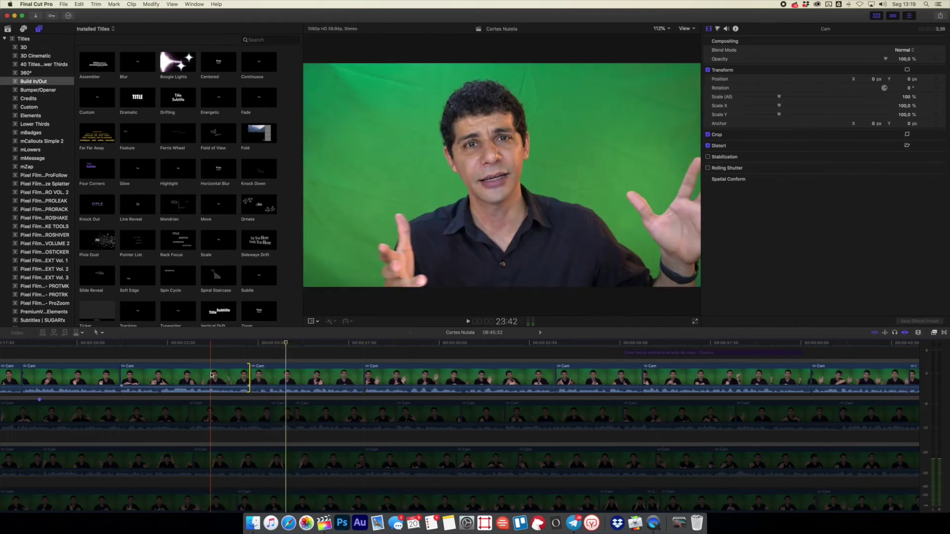
key("space")
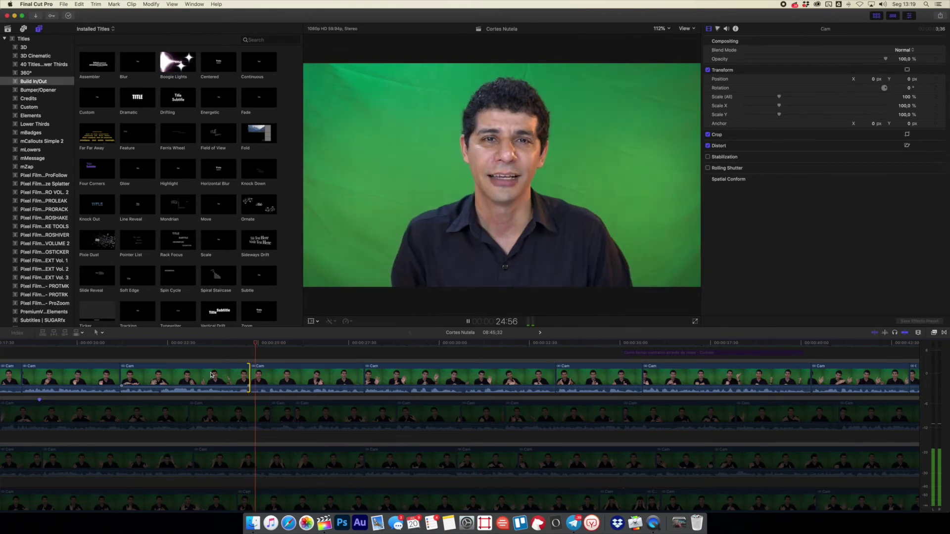
Extend the start of the Cam clip after the join to a duration of about 4:21 and mark that clip as a range.
left_click_drag(254, 375, 208, 375)
left_click(166, 346)
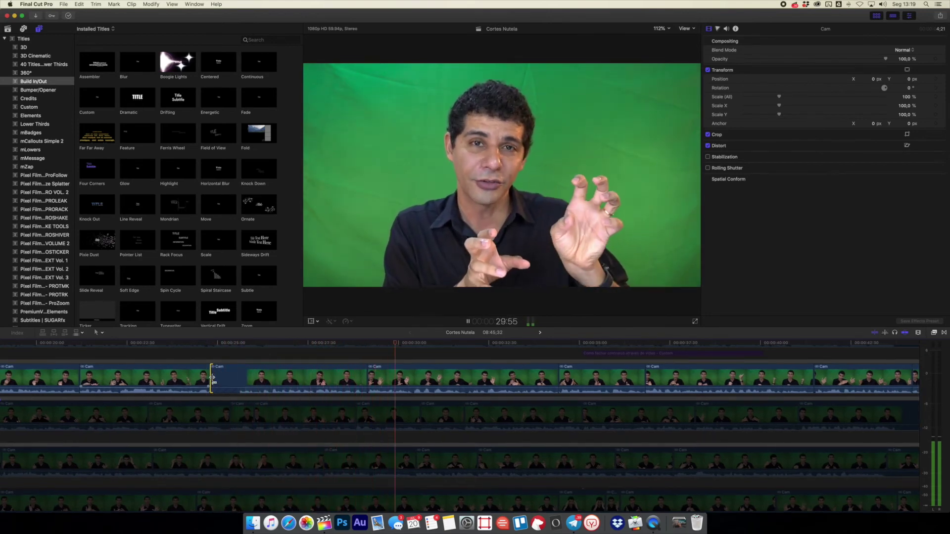
key("x")
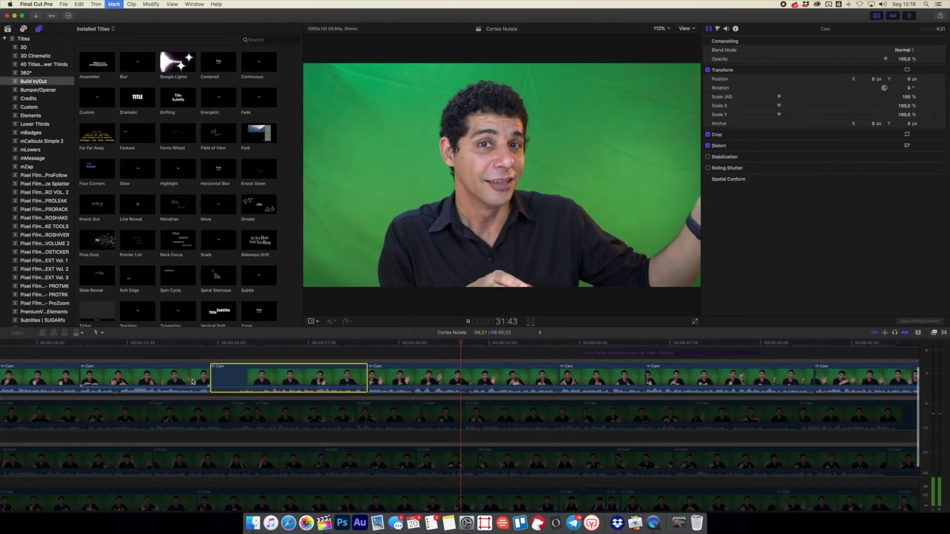
Delete the marked 4:21 Cam clip and play the storyline across the new join.
key("Delete")
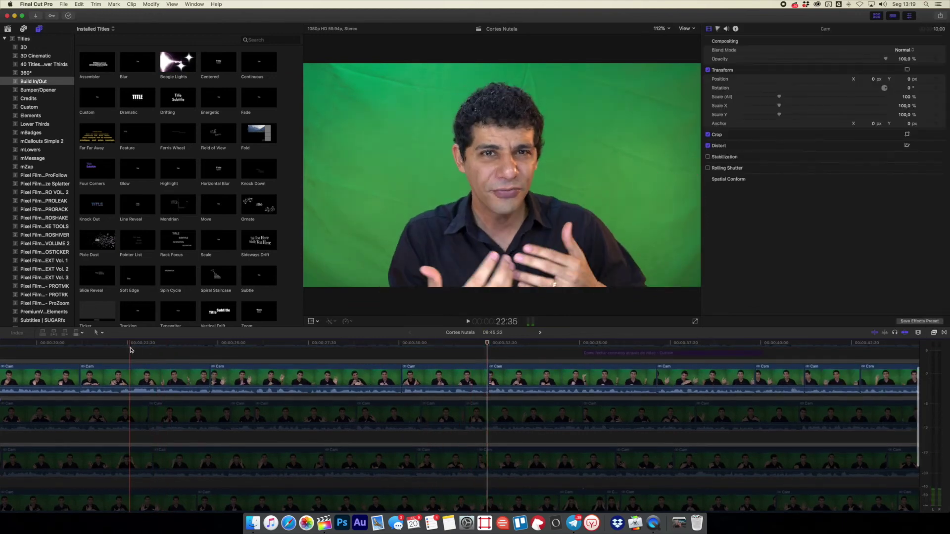
key("space")
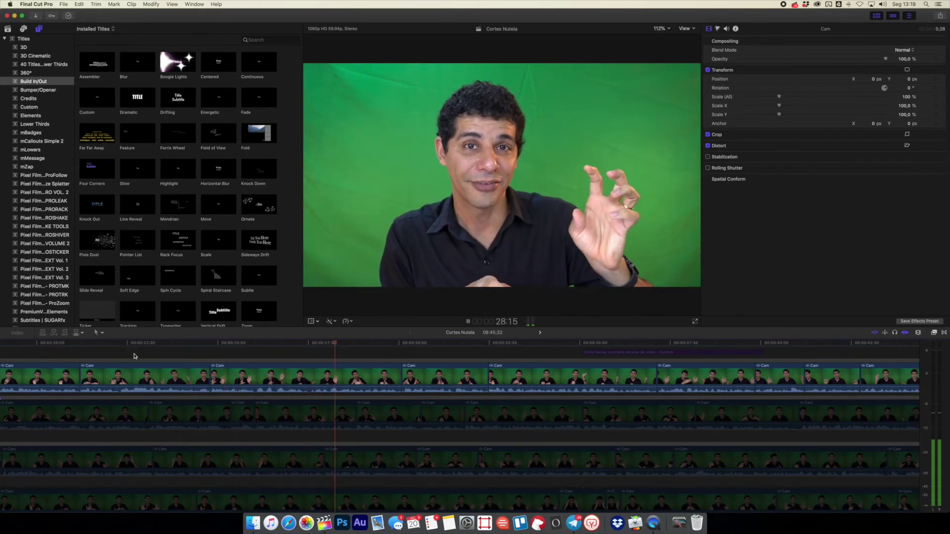
key("super+minus")
key("super+minus")
key("space")
key("space")
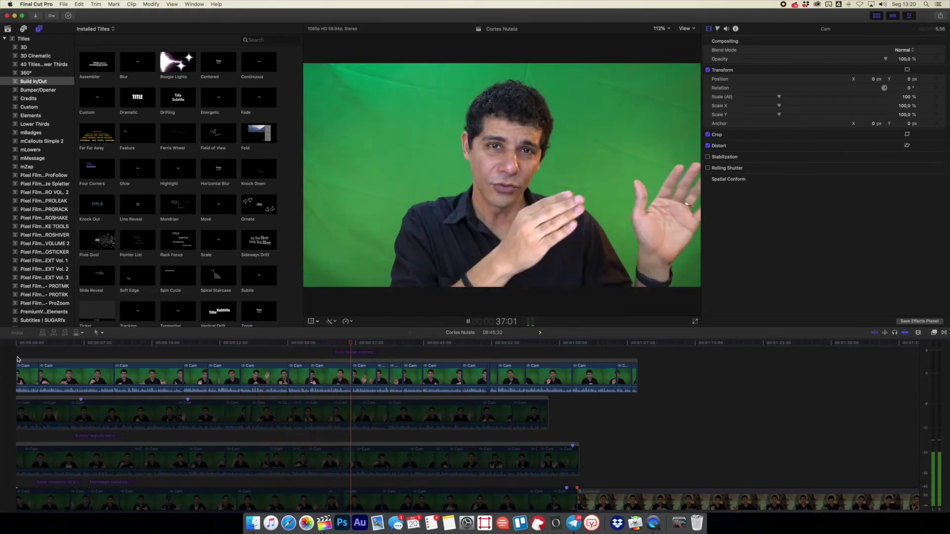
key("l")
Lift the two adjacent Cam clips between about 30 and 37 seconds out of the storyline and place them above it.
left_click(279, 343)
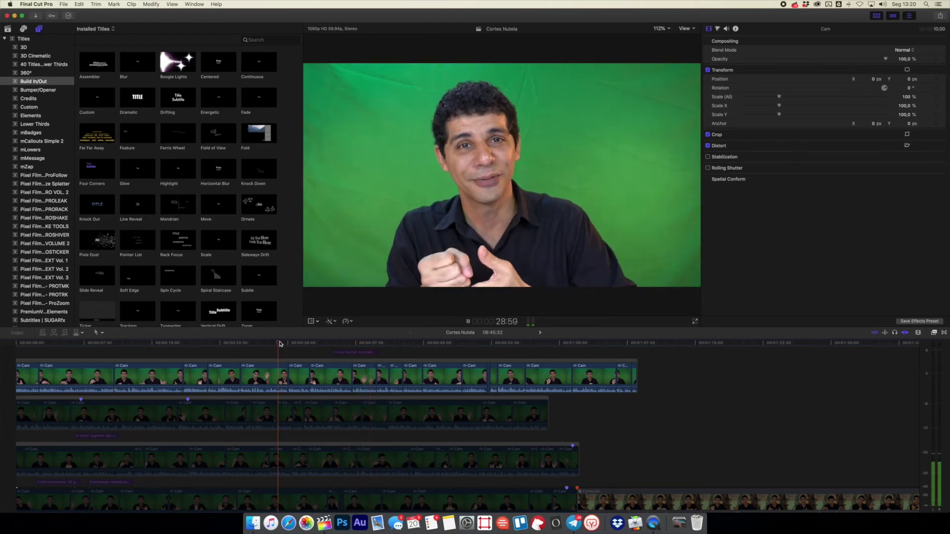
left_click(298, 371)
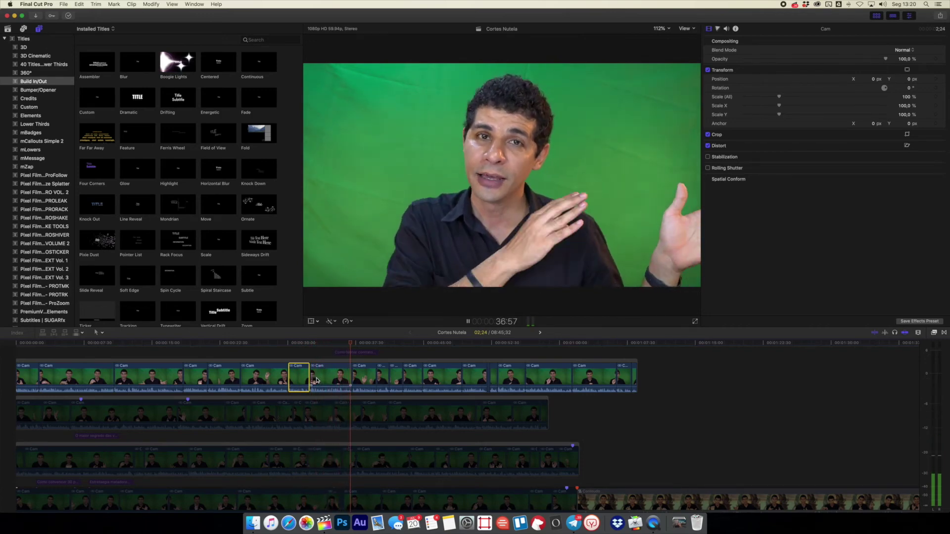
key("space")
left_click(316, 380, "super")
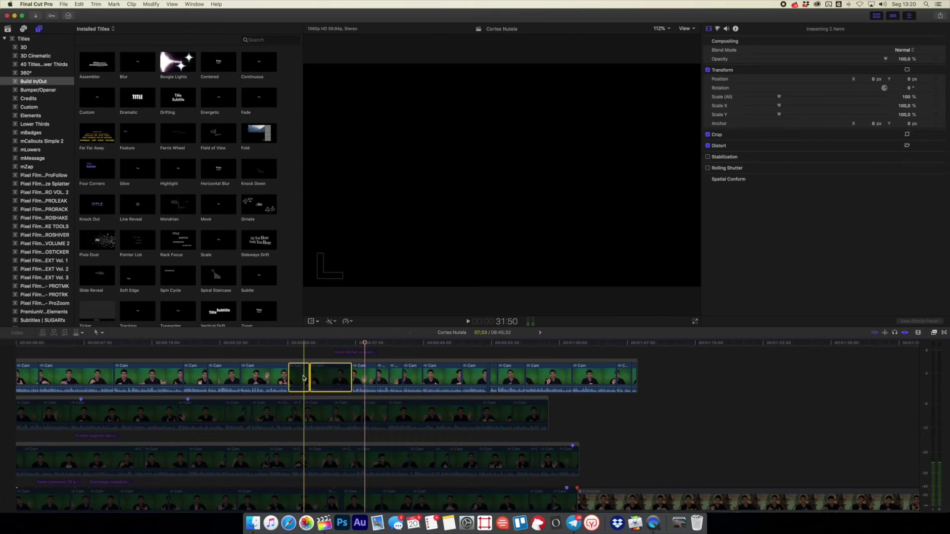
left_click_drag(303, 377, 286, 352)
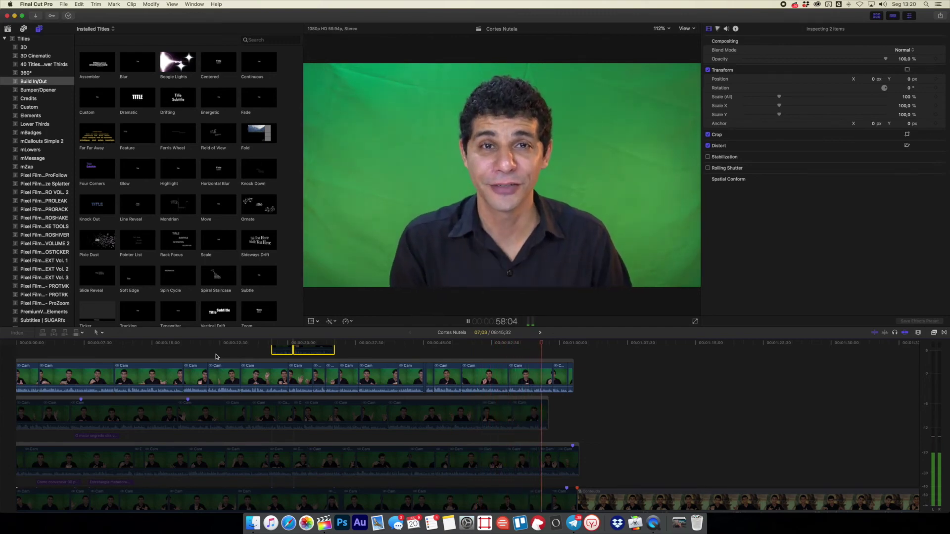
Delete the two lifted Cam clips and play the shortened storyline from the start to its end.
key("space")
scroll(224, 363, "up", 3)
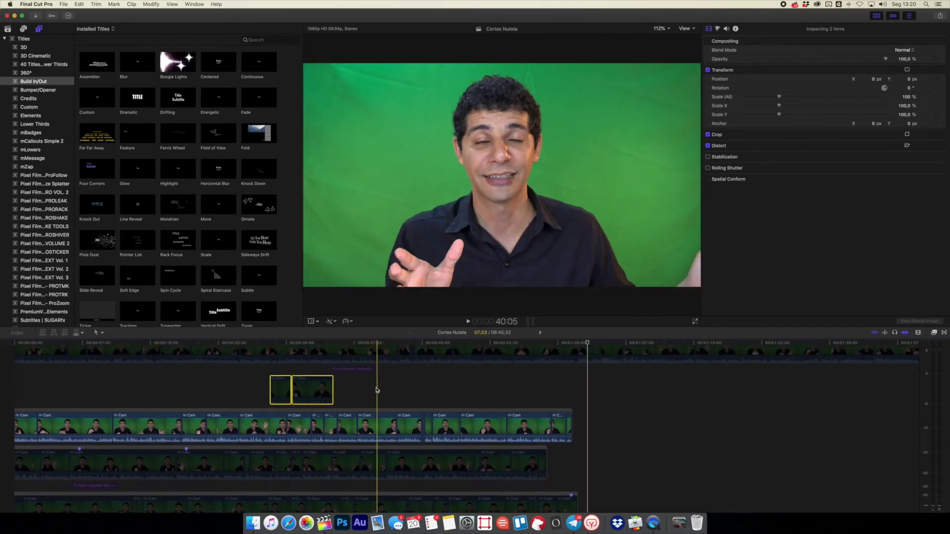
key("Delete")
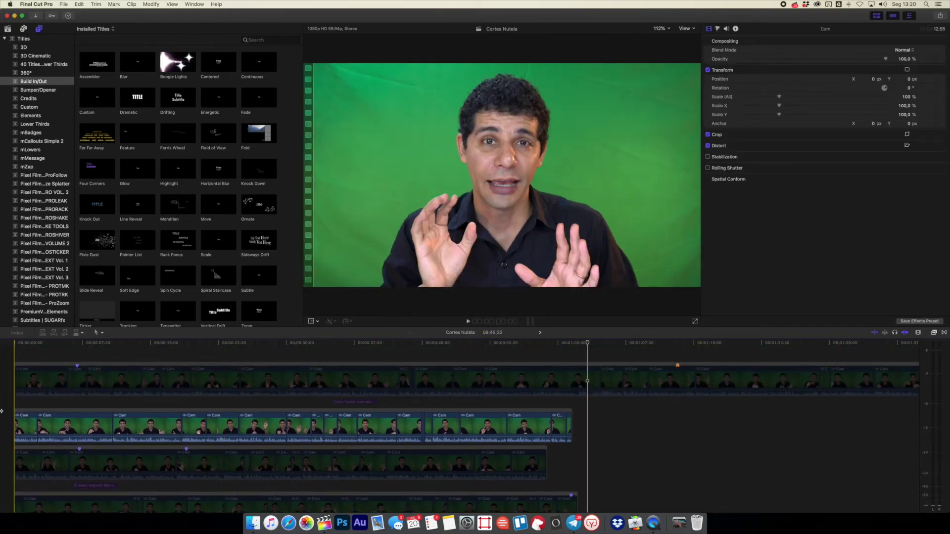
key("space")
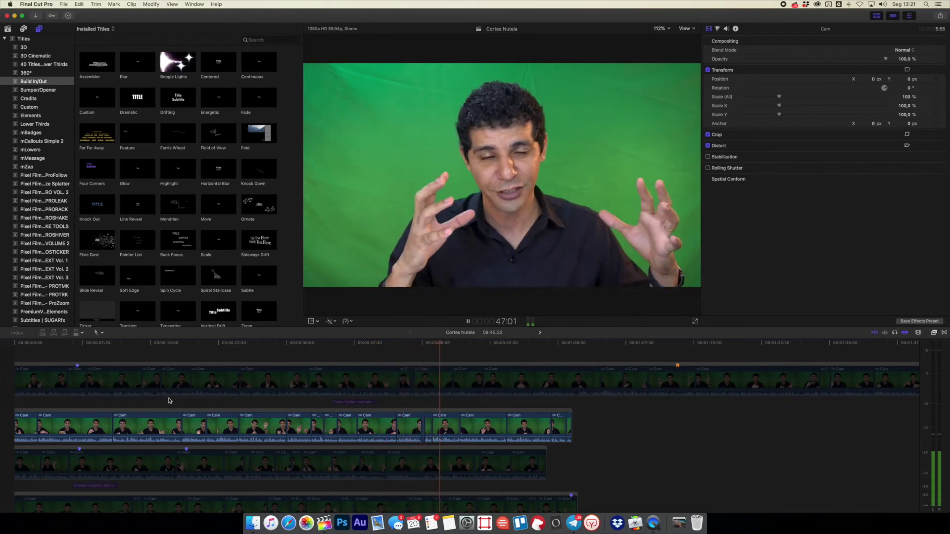
scroll(168, 400, "down", 3)
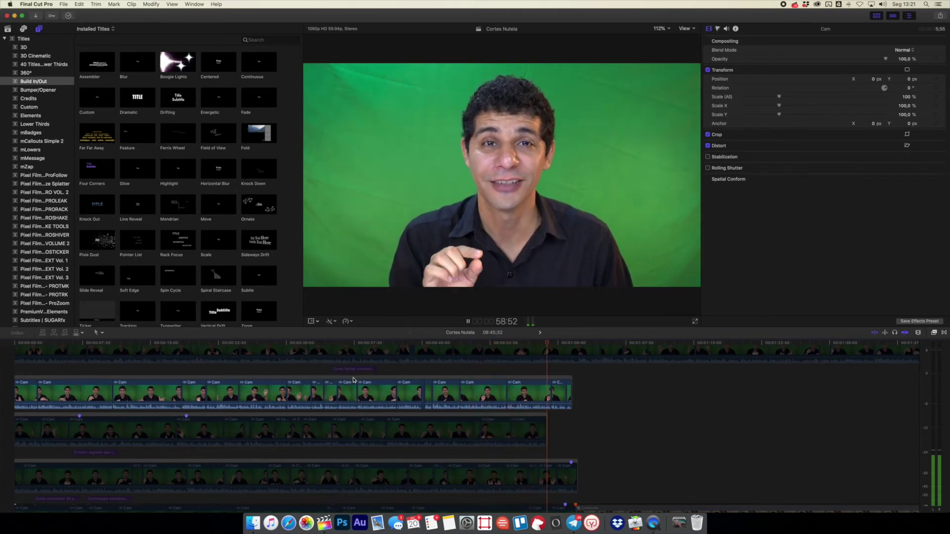
key("space")
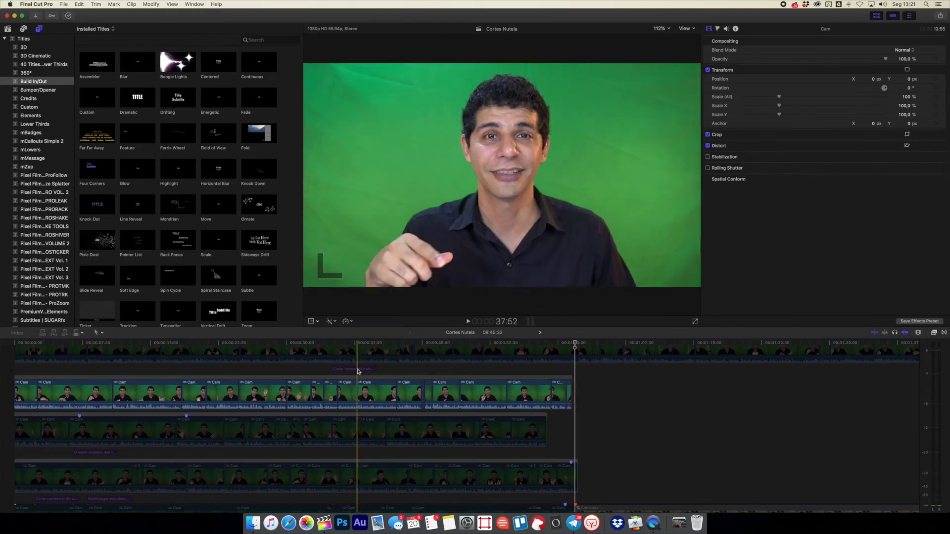
Copy the "Como fechar contratos através de video" title above the storyline at about 32 seconds and set its text to "Preparando o cliente pra comprar de voce".
left_click_drag(356, 370, 326, 364)
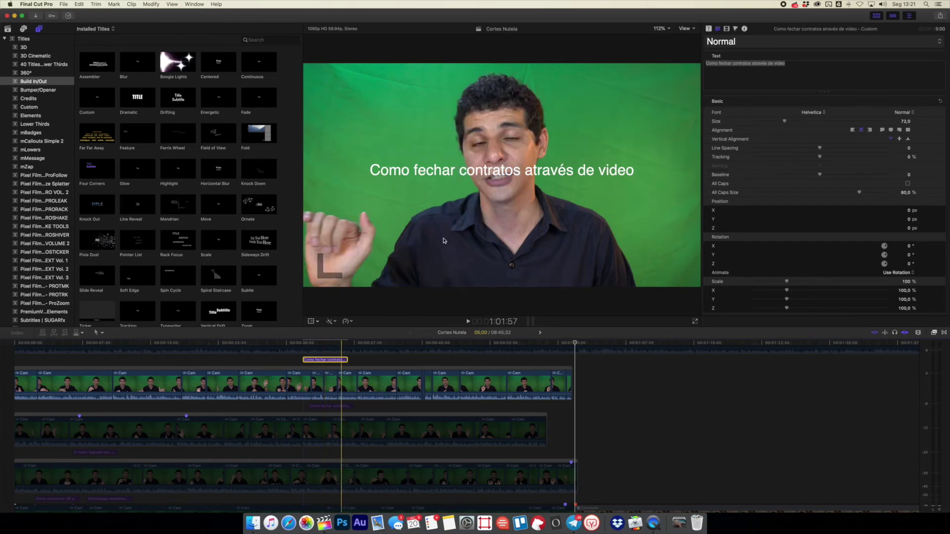
left_click_drag(785, 64, 703, 63)
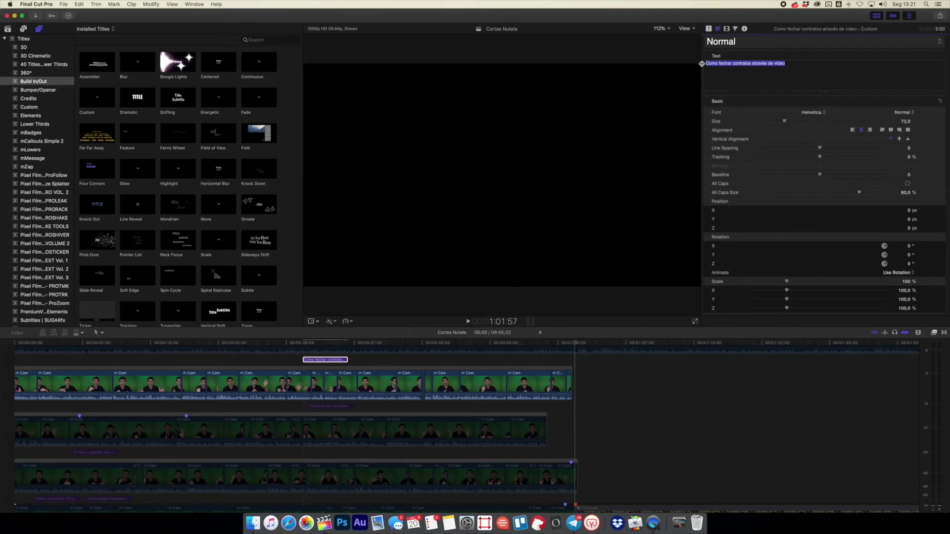
type("Preparando o cliente pra comprar de voce")
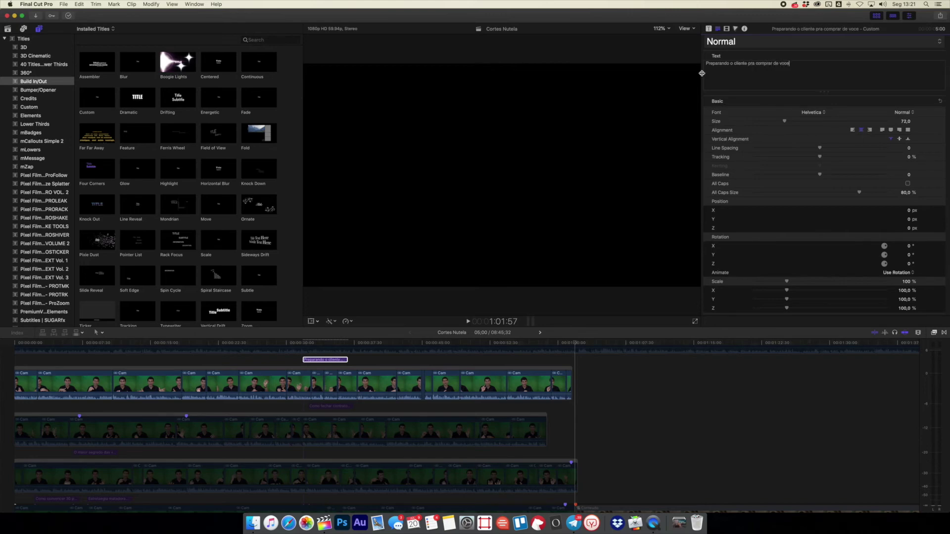
Duplicate the new title to about 39 seconds and change the copy's text to "Se não fizer isso, você vai estragar suas vendas".
left_click_drag(325, 360, 404, 361)
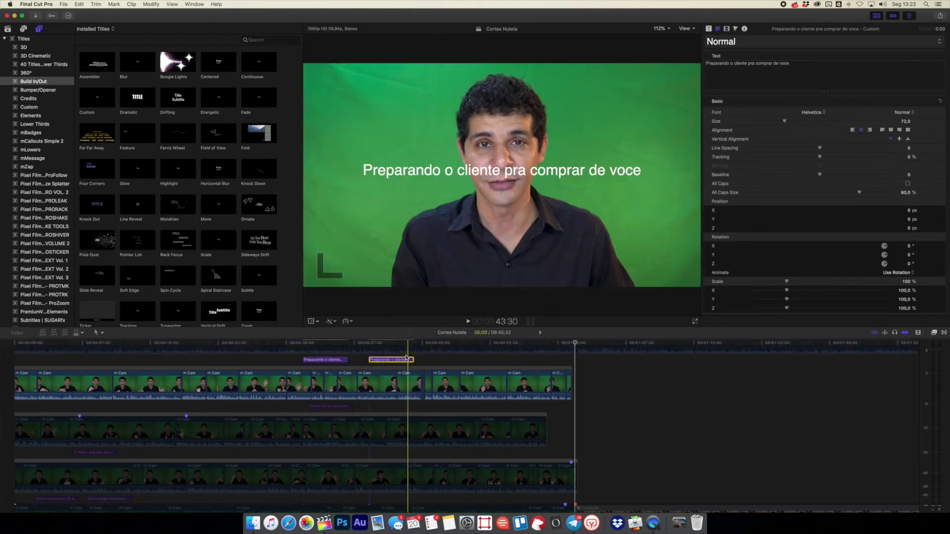
left_click_drag(822, 63, 698, 61)
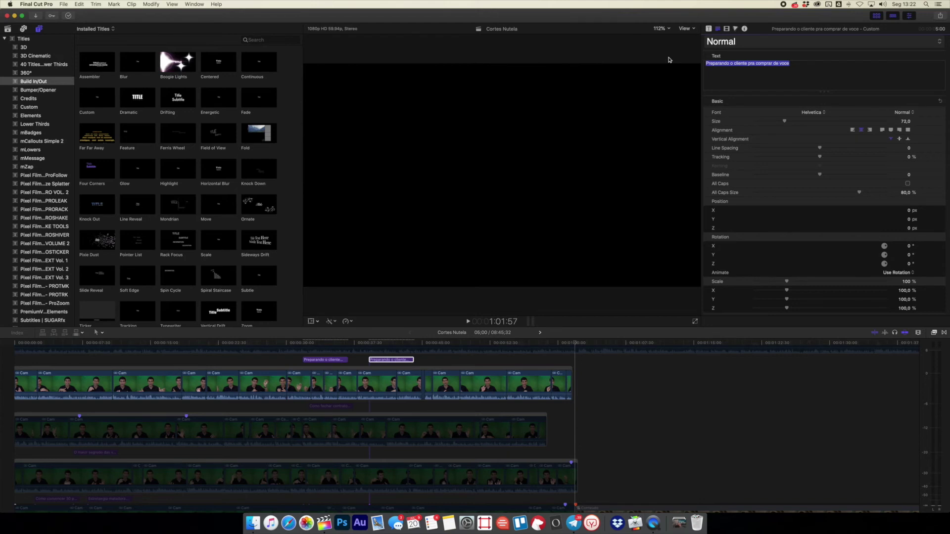
type("Se na")
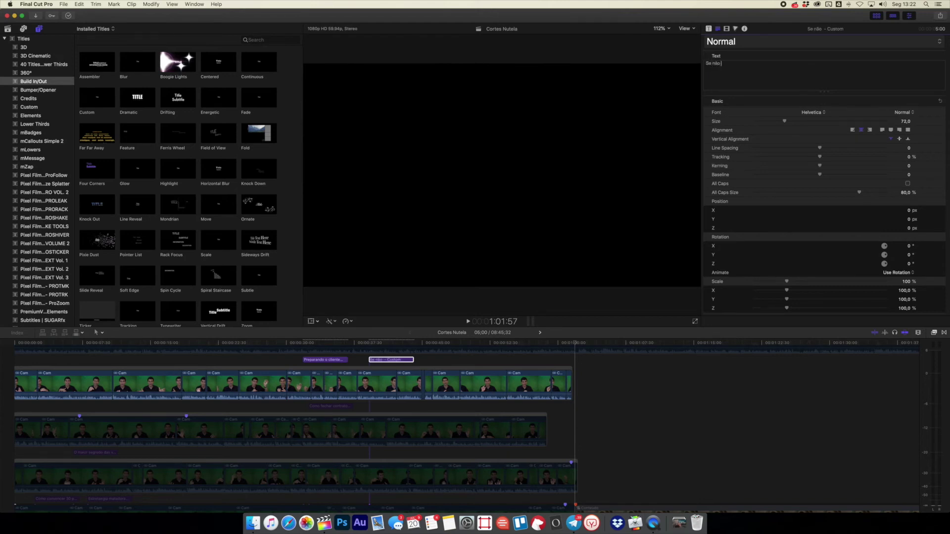
type("o fizer isso, você vai estragar suas vendas")
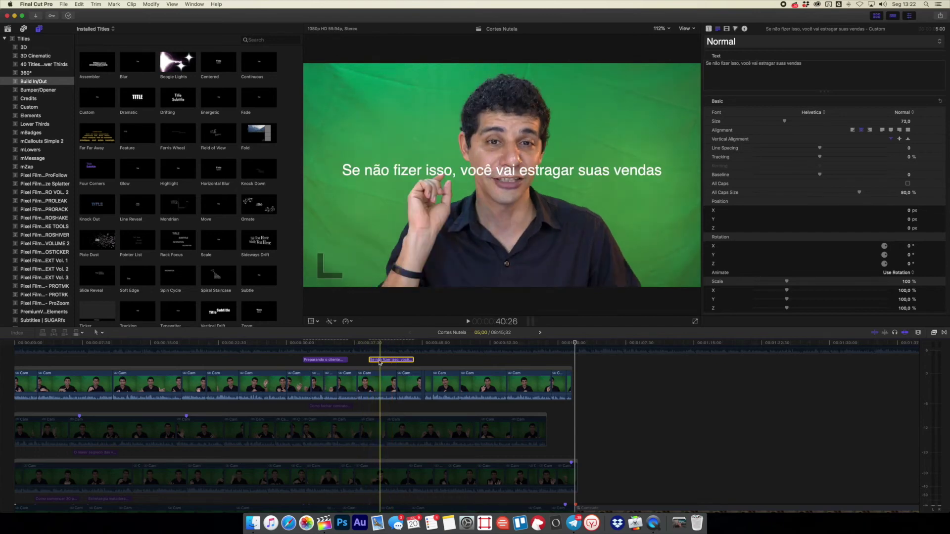
Compare the two new titles and disable the "Preparando o cliente pra comprar de voce" title.
left_click(317, 361)
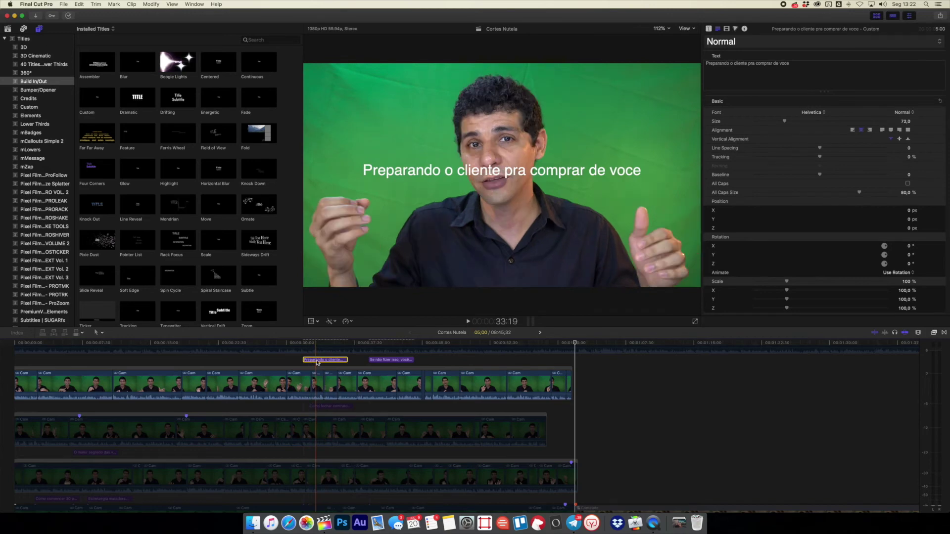
left_click(389, 361)
left_click(381, 362)
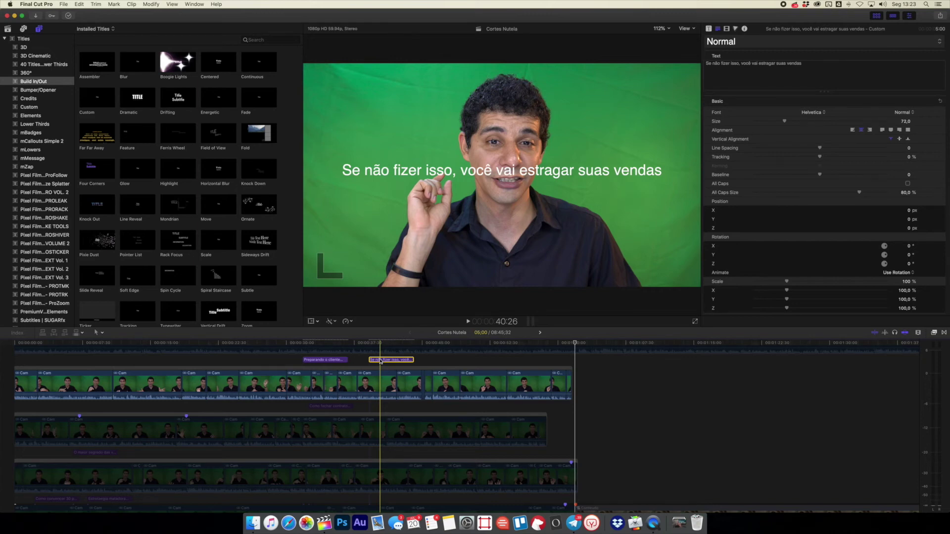
left_click(337, 360)
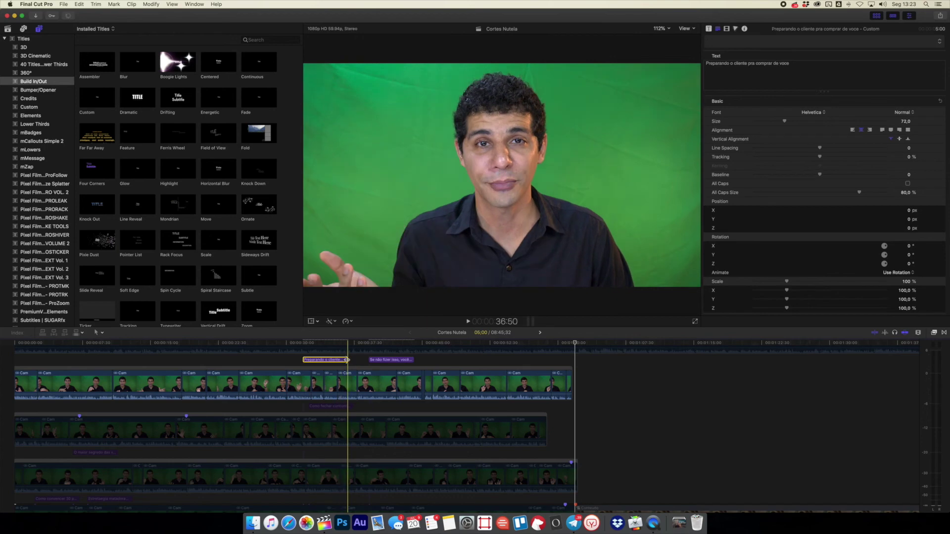
left_click(387, 360)
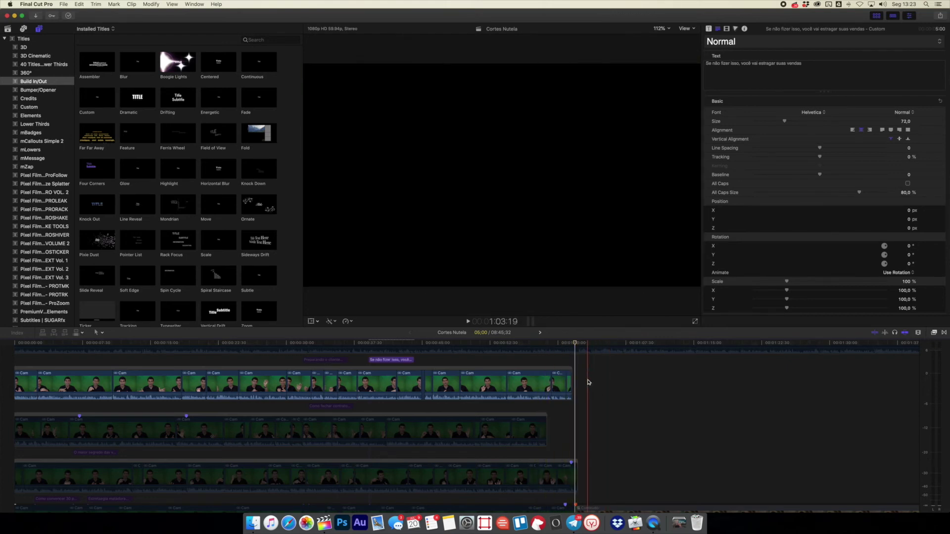
Select the "Se não fizer isso" title and then all Cam clips of the storyline beneath it.
left_click_drag(589, 380, 36, 392)
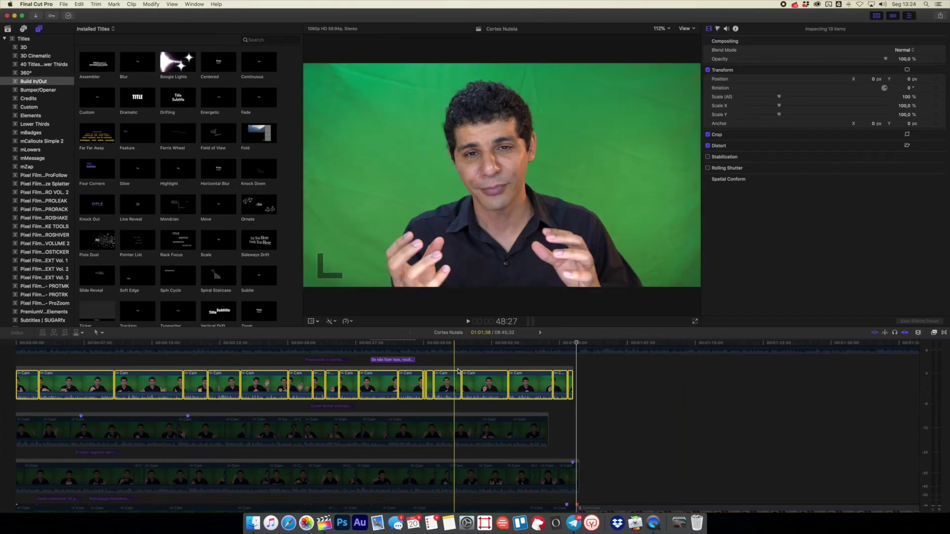
left_click(400, 363)
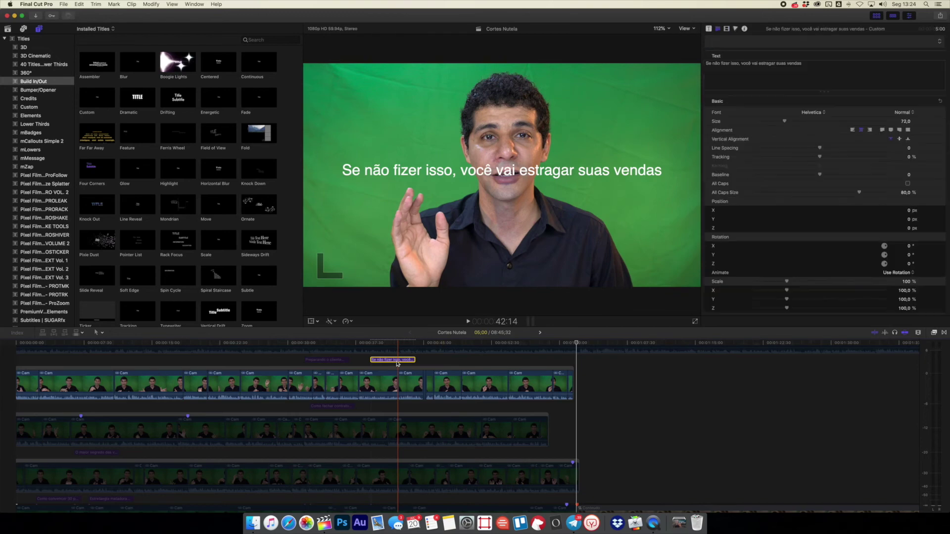
scroll(426, 376, "down", 4)
scroll(427, 376, "up", 3)
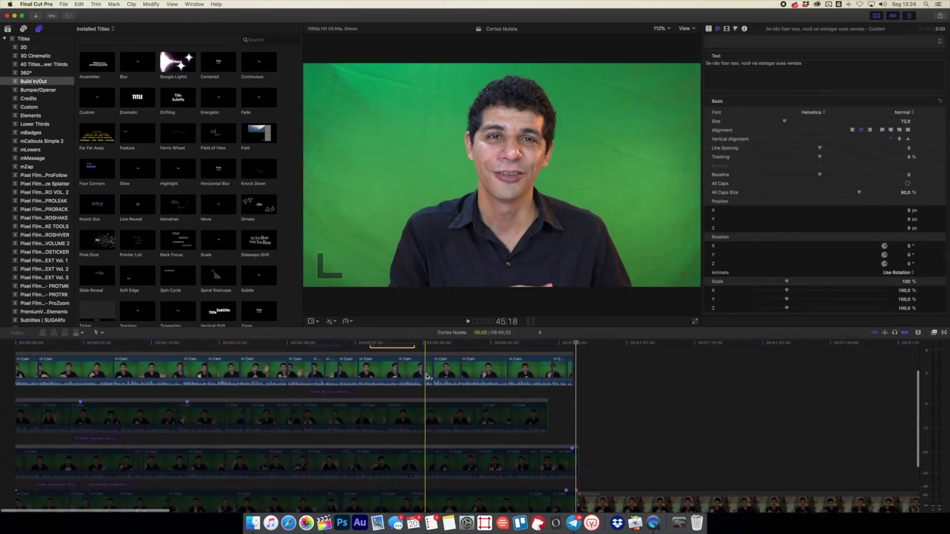
left_click_drag(646, 372, 20, 396)
scroll(535, 403, "down", 3)
scroll(535, 403, "down", 2)
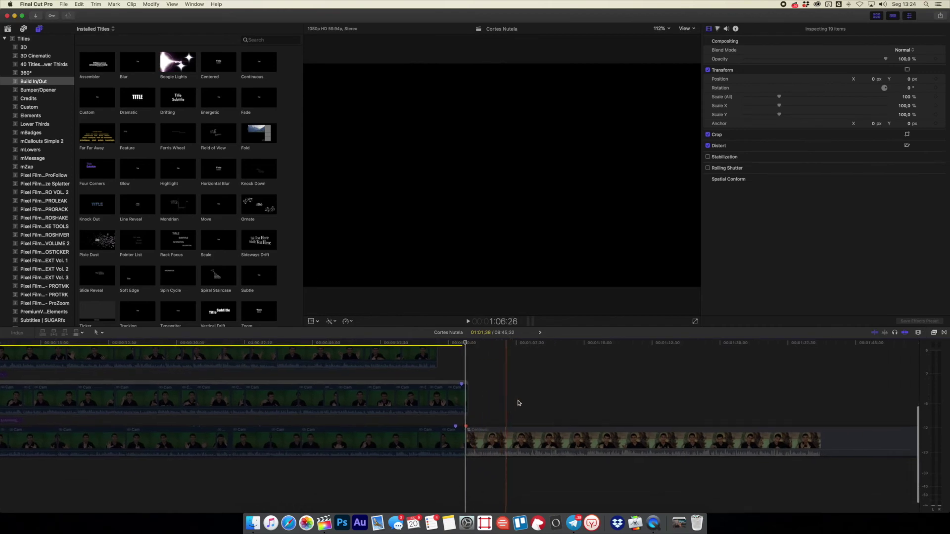
Enable and play the first Conteudo clip after the Cam clips, and delete it together with the short Conteudo clip that follows.
left_click(582, 442)
key("super+minus")
key("super+minus")
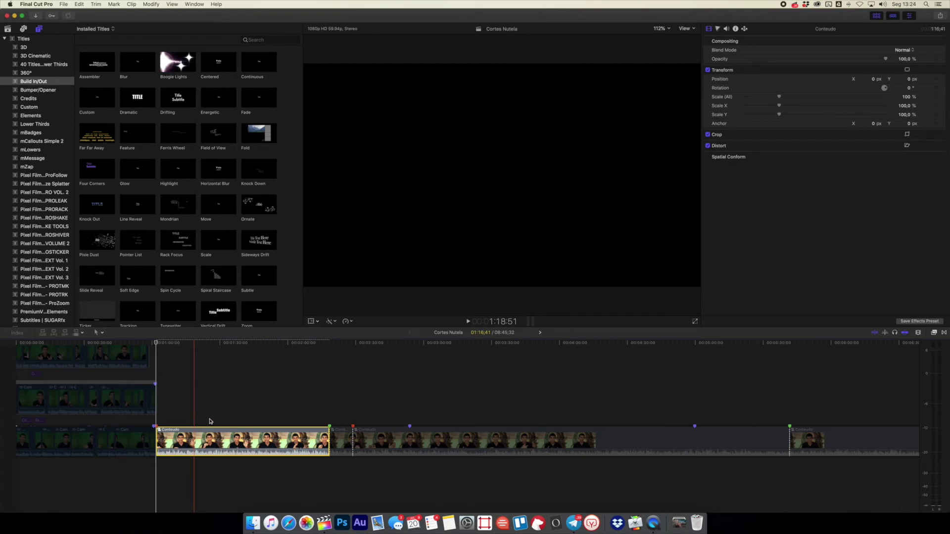
key("space")
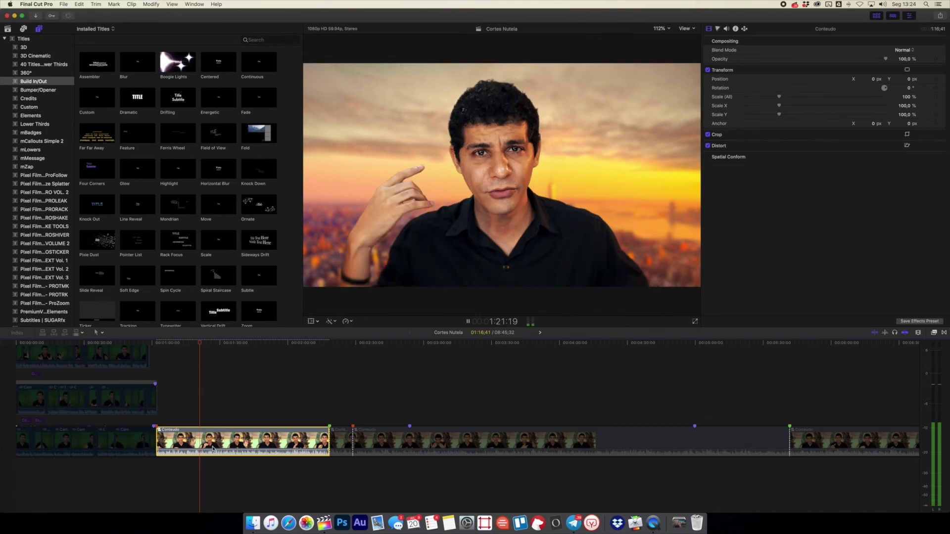
key("Delete")
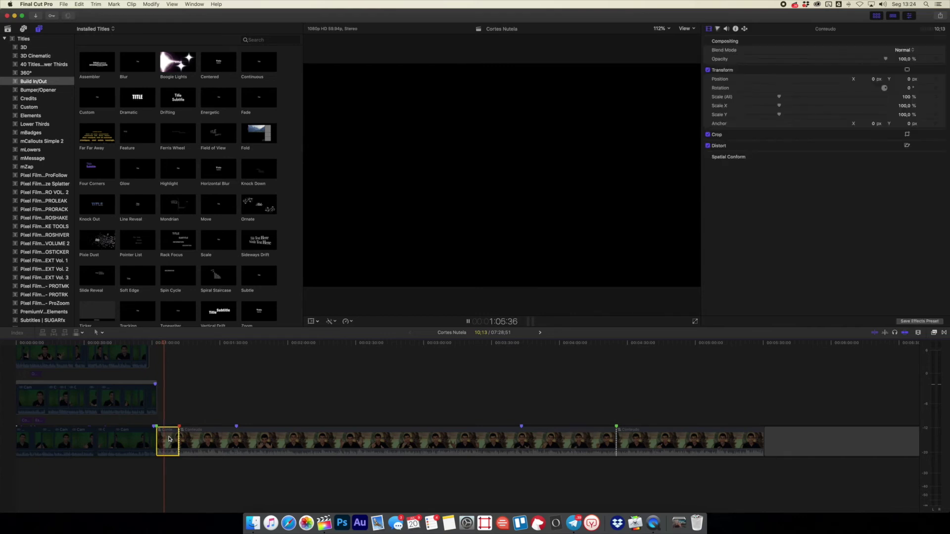
key("Delete")
Enable and play the long Conteudo clip that now follows the Cam clips, and open that compound clip.
left_click(172, 441)
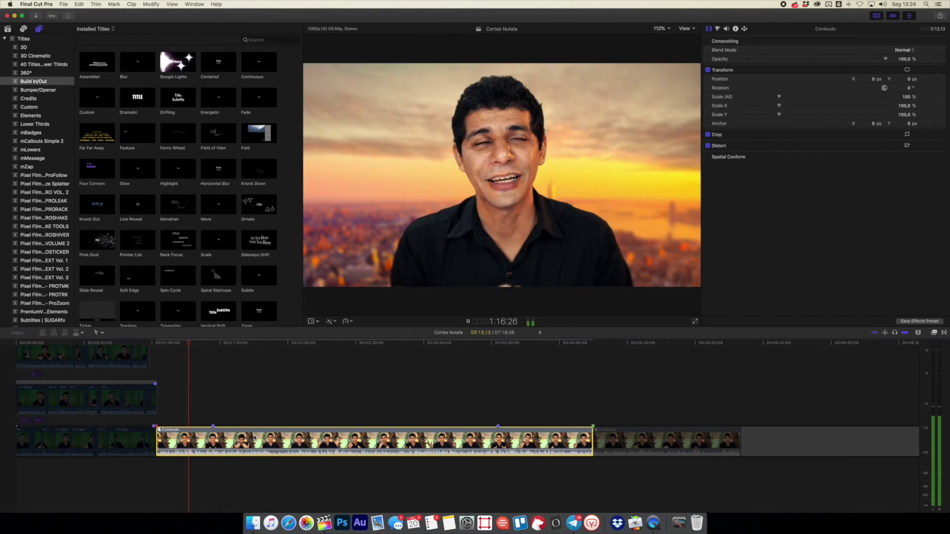
key("space")
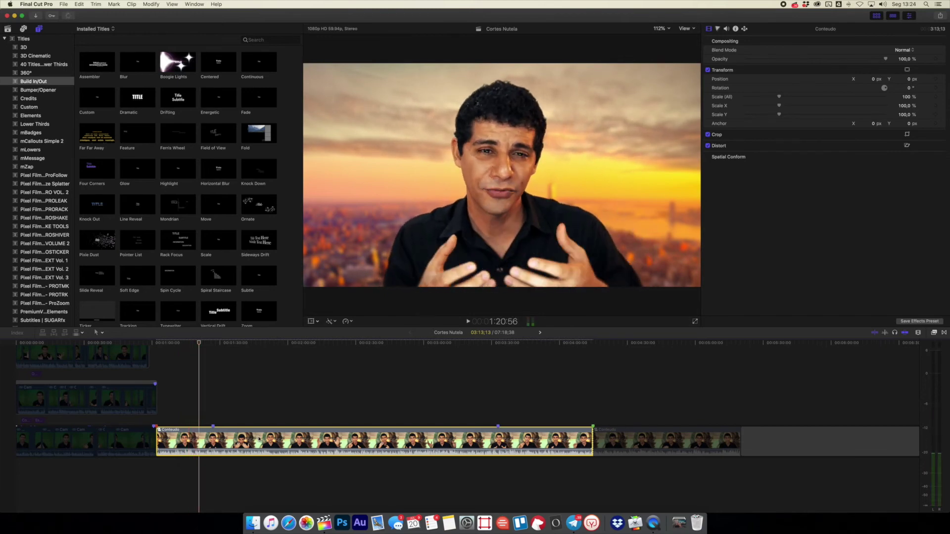
double_click(258, 438)
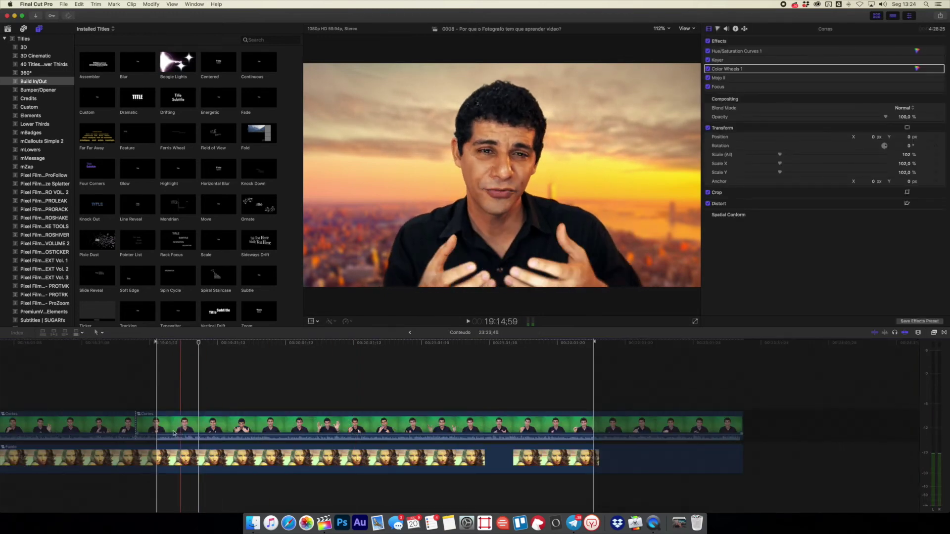
Split the Cortes clip at both ends of the used range and open the middle piece.
key("super+b")
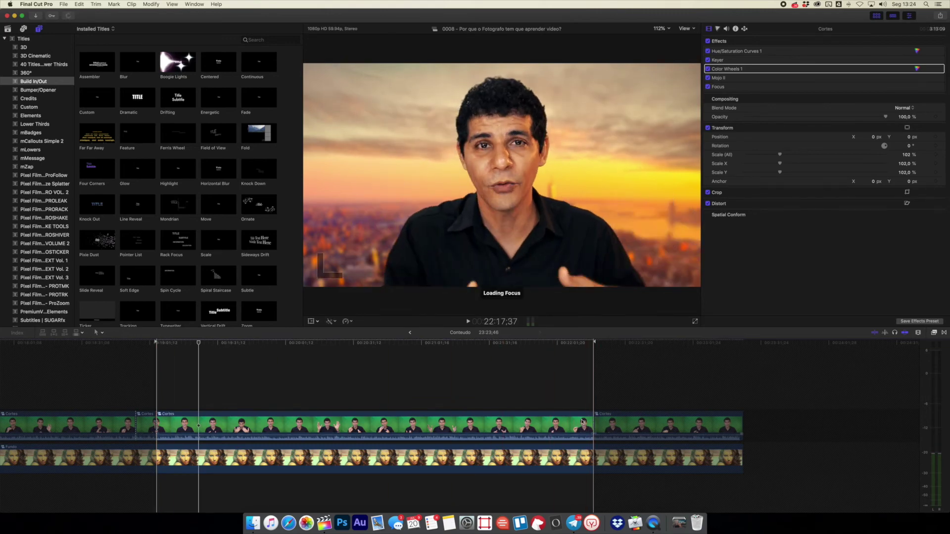
double_click(479, 426)
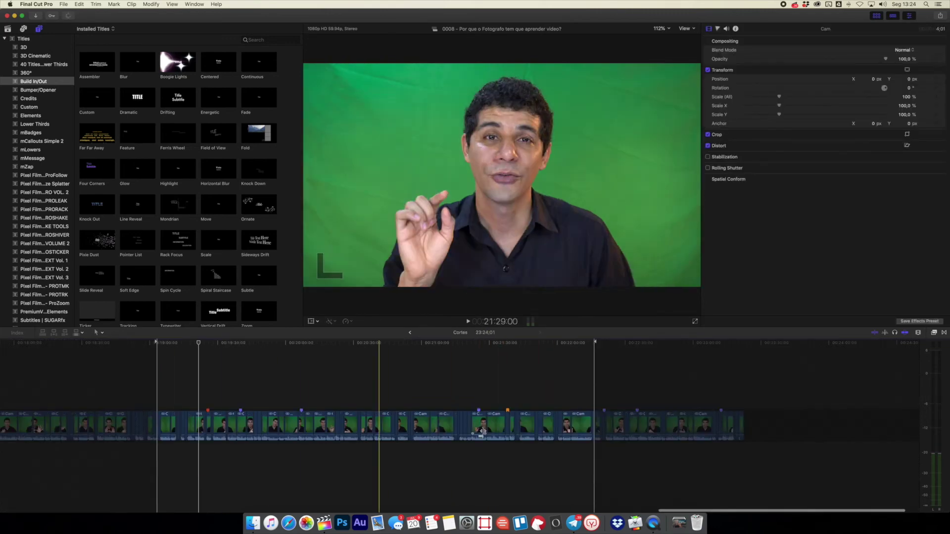
Copy the Cam clips of the used range in Cortes and paste them at the end of the Cortes Nutela project.
left_click_drag(158, 482, 598, 392)
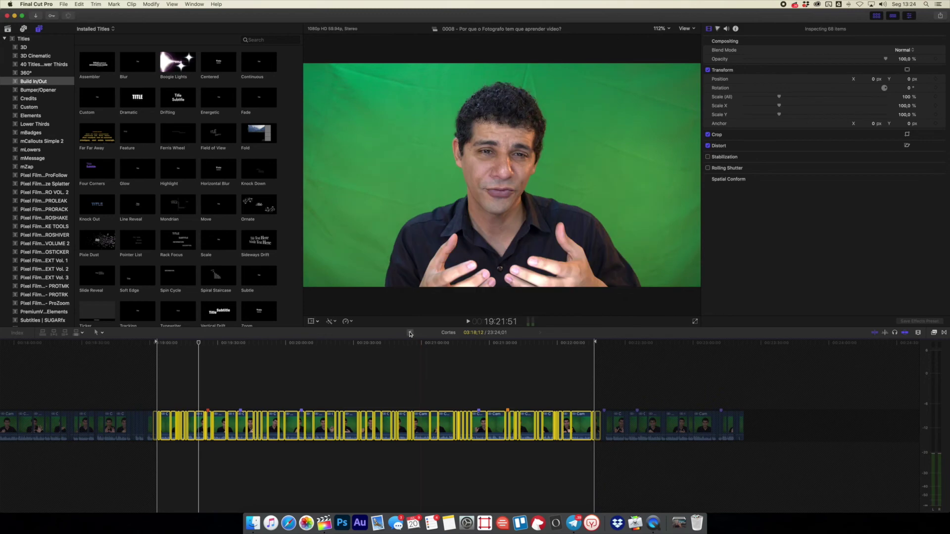
left_click(410, 333)
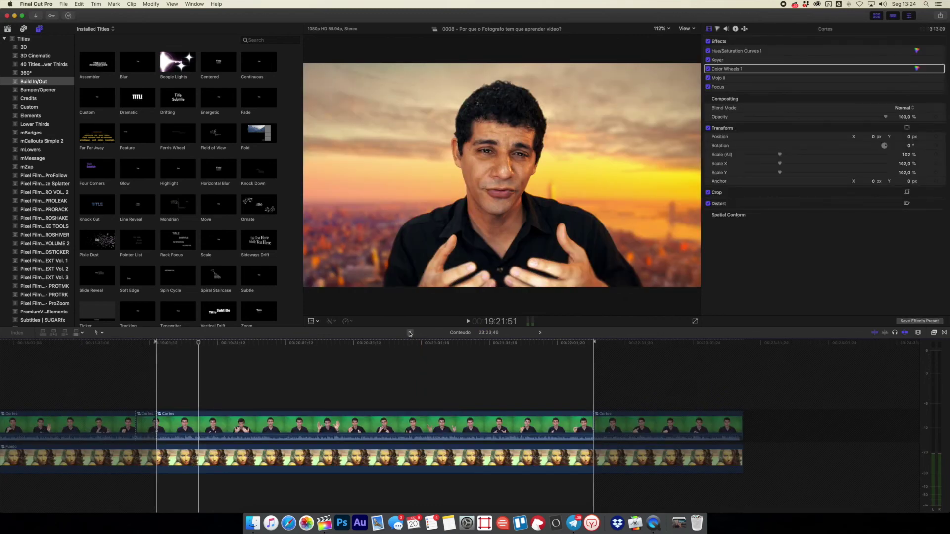
left_click(410, 333)
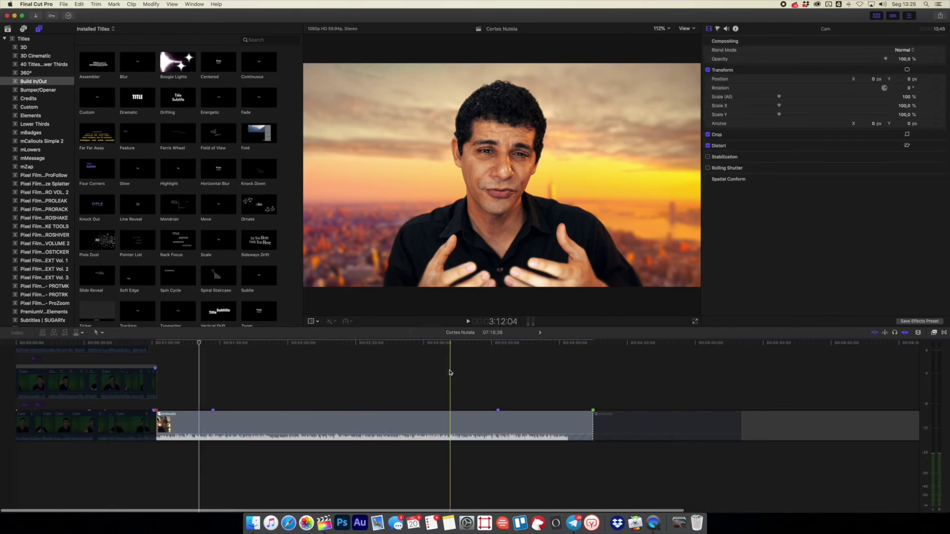
key("super+minus")
key("super+minus")
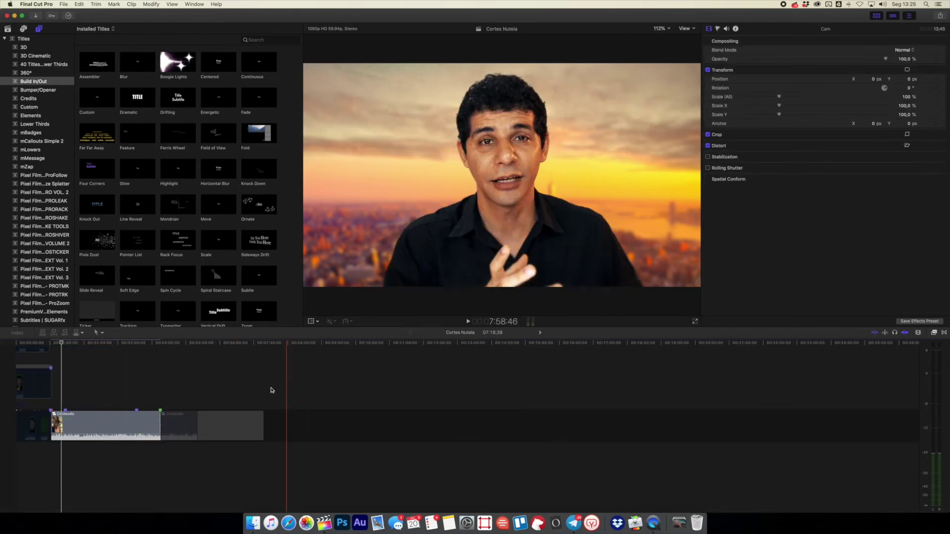
key("super+v")
left_click_drag(429, 419, 285, 429)
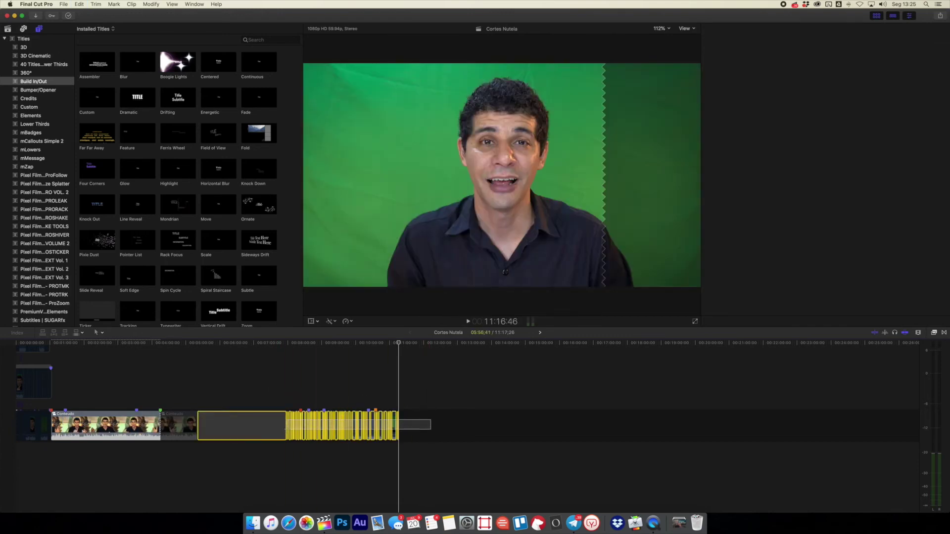
left_click(443, 428)
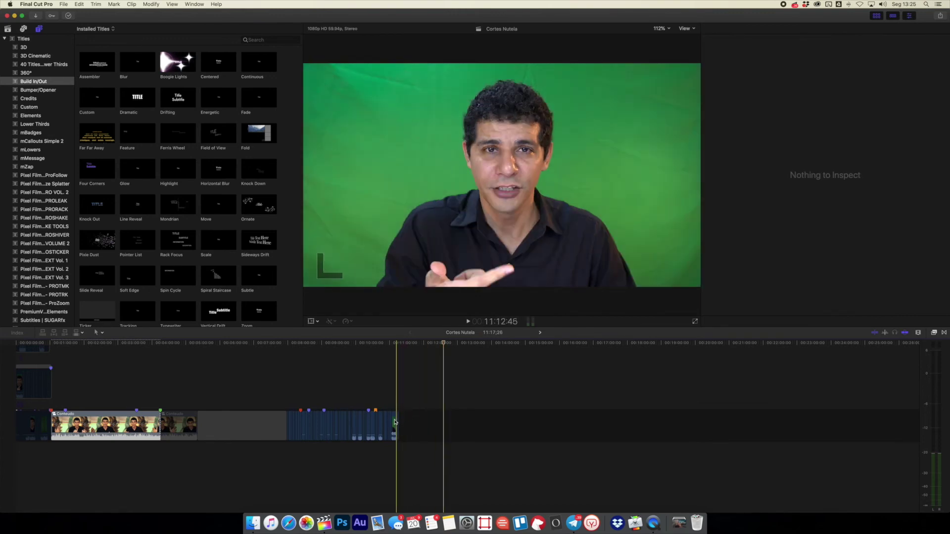
Duplicate the last pasted Cam clip at the timeline's end and extend the copy to its source footage in both directions.
left_click_drag(394, 422, 574, 420)
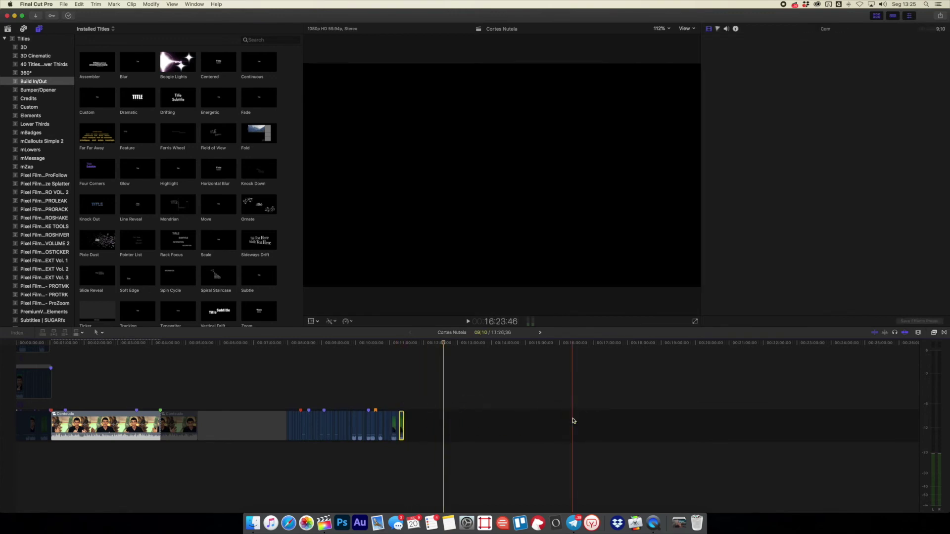
left_click_drag(402, 424, 489, 431)
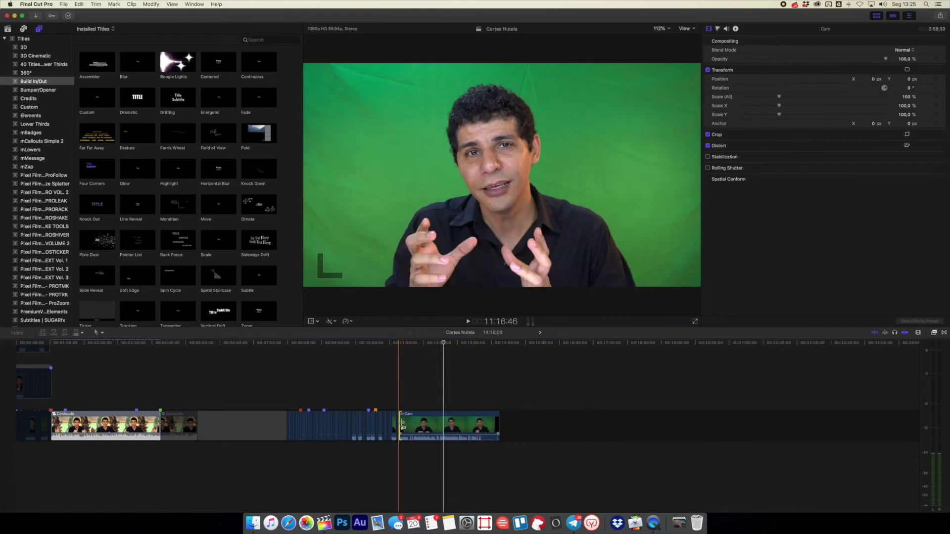
left_click_drag(399, 426, 111, 425)
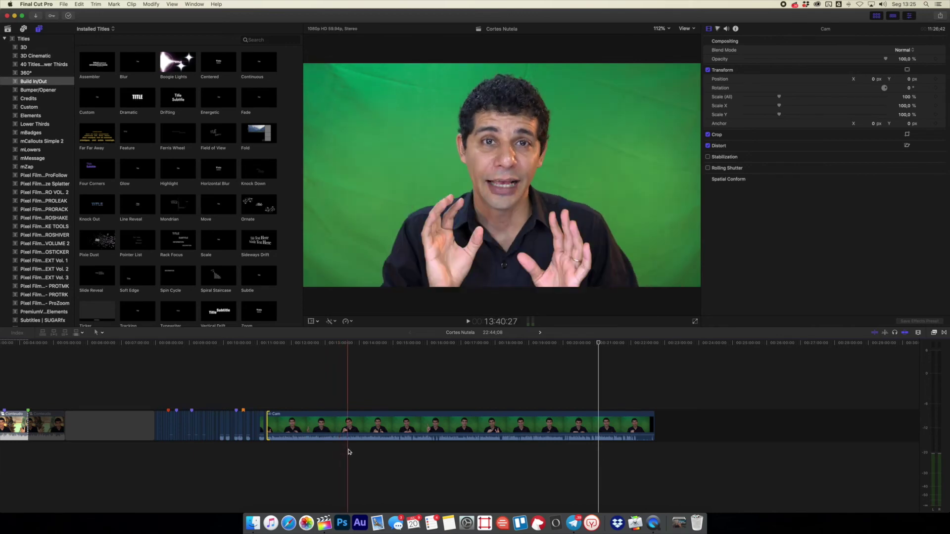
Play the extended Cam clip at several points to review the uncut footage.
key("space")
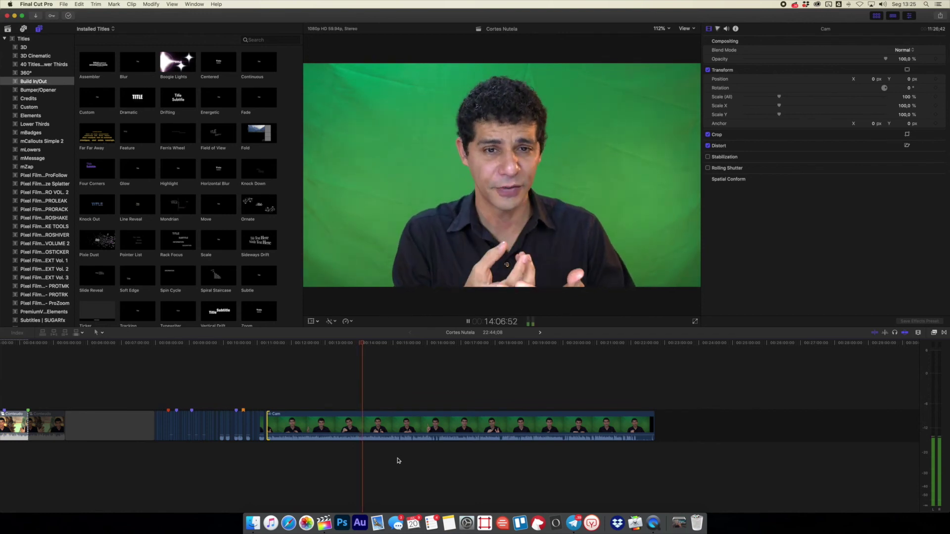
key("space")
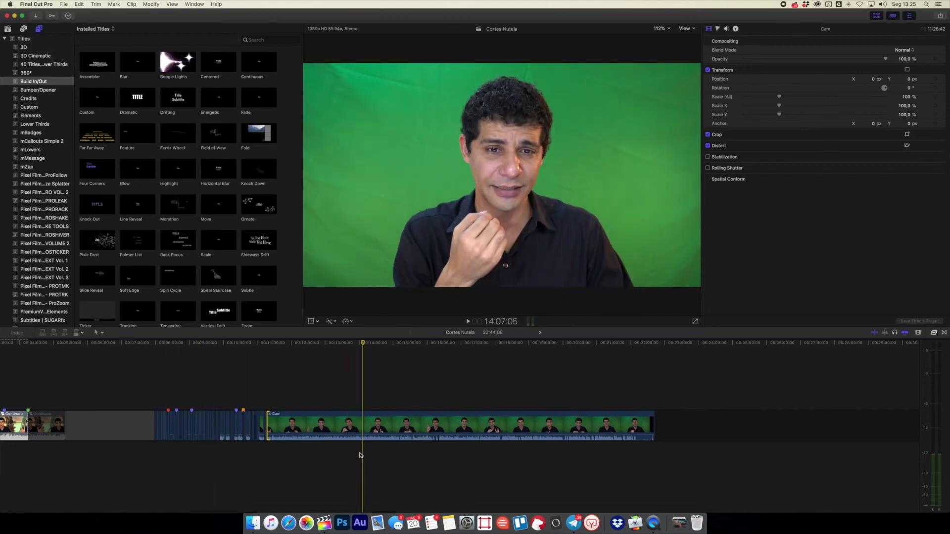
key("super+equal")
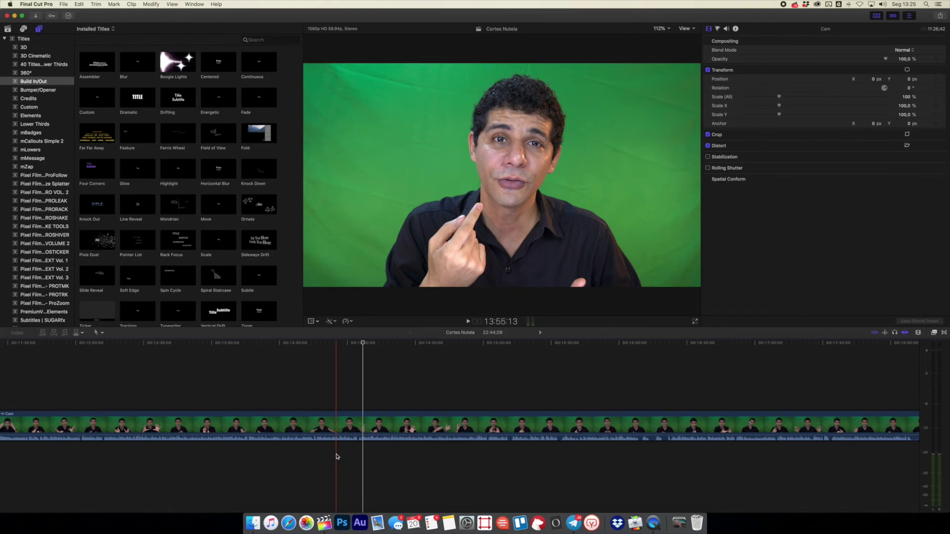
key("space")
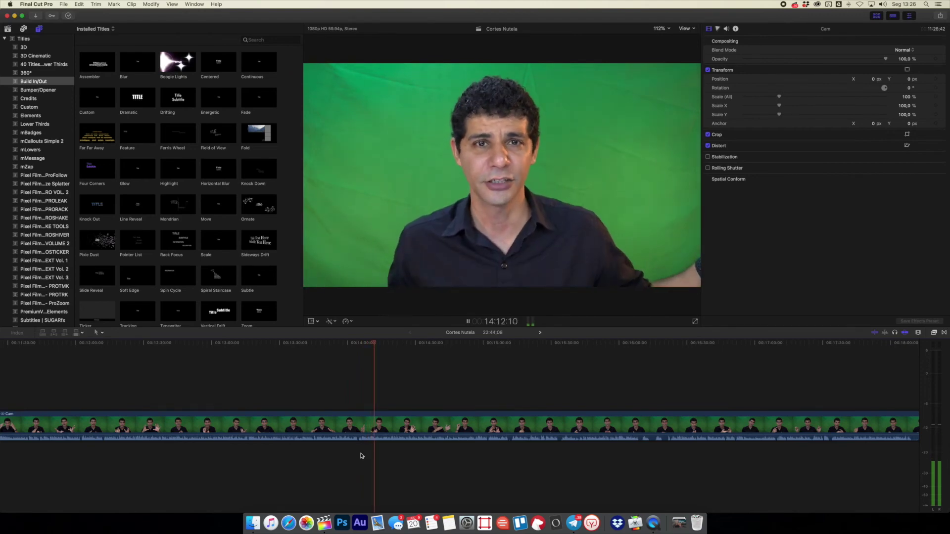
left_click(505, 456)
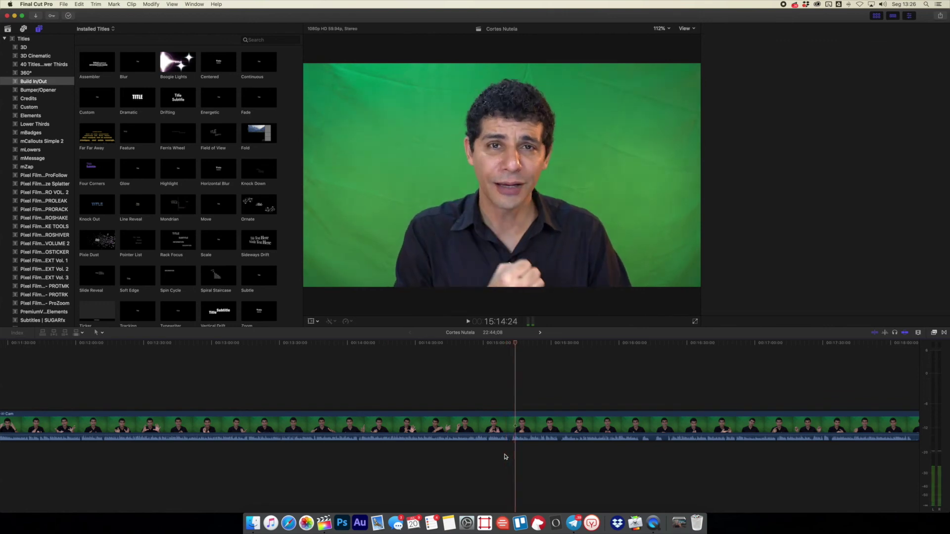
key("space")
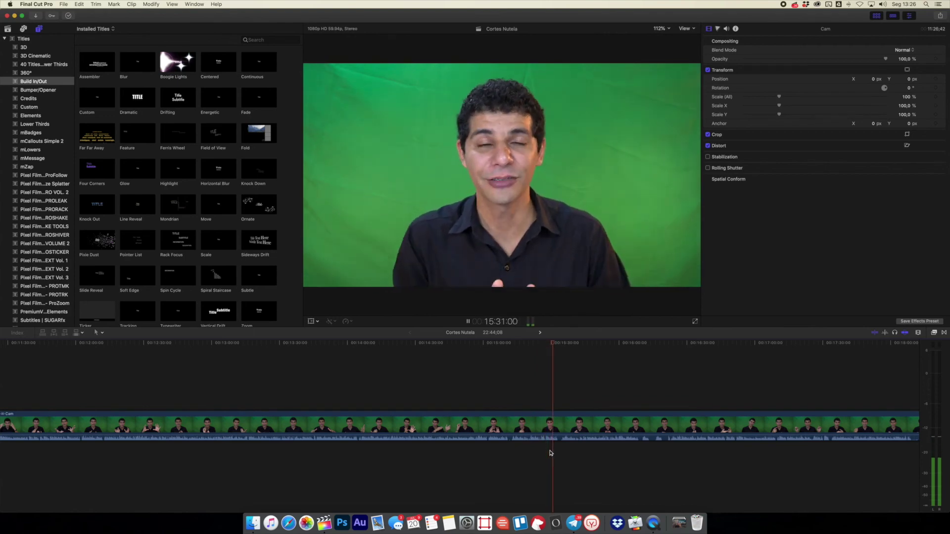
key("space")
Delete the extended Cam clip at the end of the timeline.
left_click(512, 425)
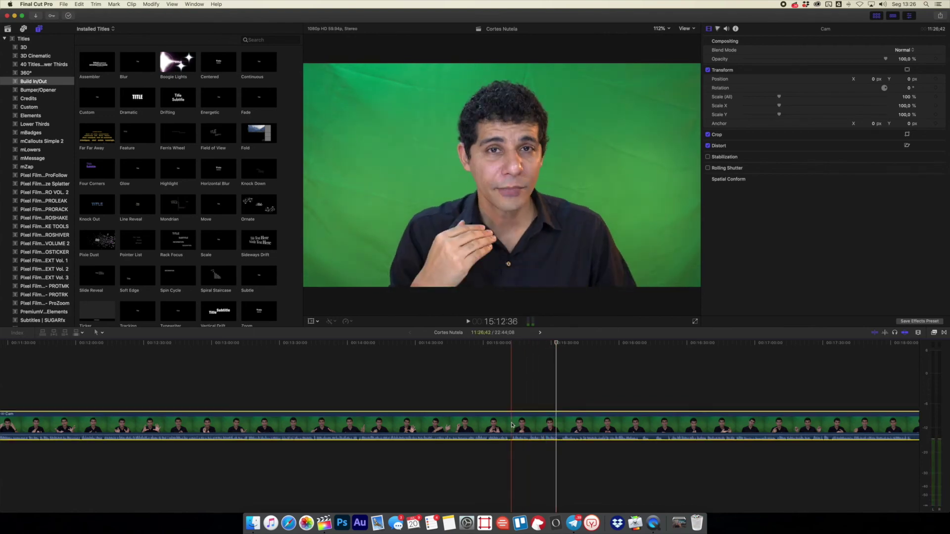
scroll(512, 424, "left", 10)
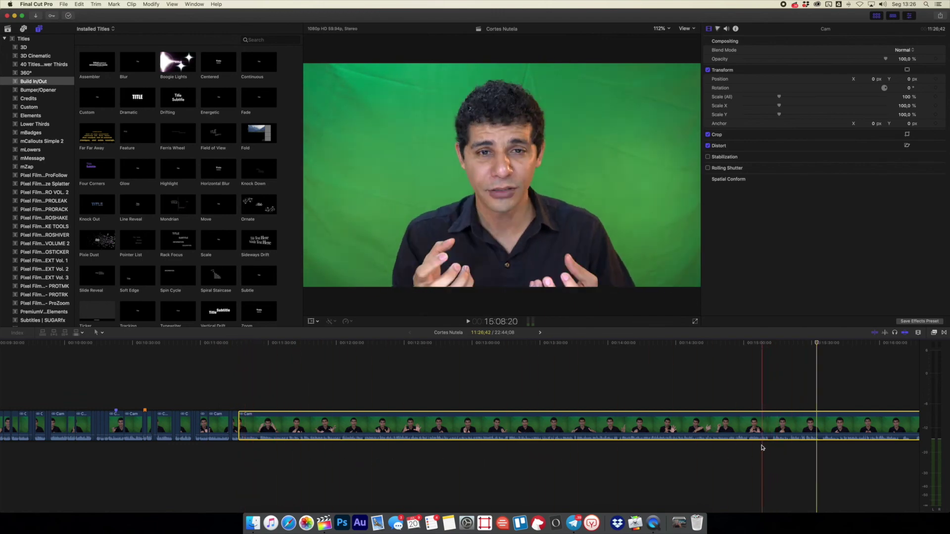
key("Delete")
Shorten the gap in front of the pasted Cam clips to about 29 seconds.
scroll(301, 450, "left", 5)
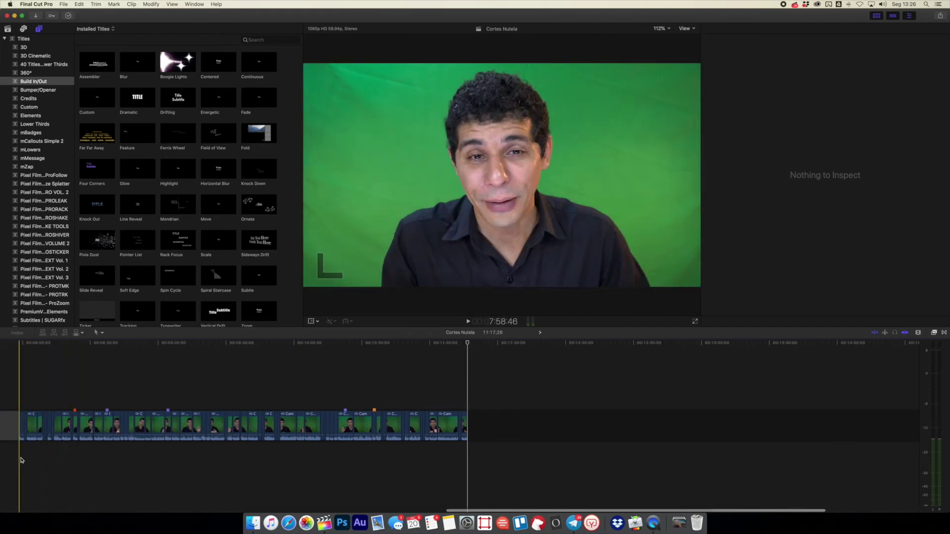
left_click_drag(21, 460, 487, 391)
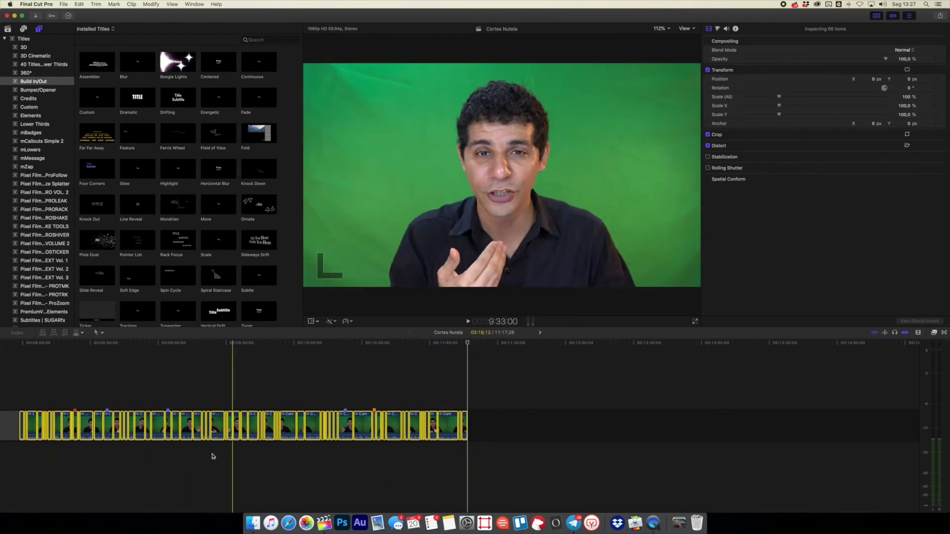
scroll(147, 466, "left", 10)
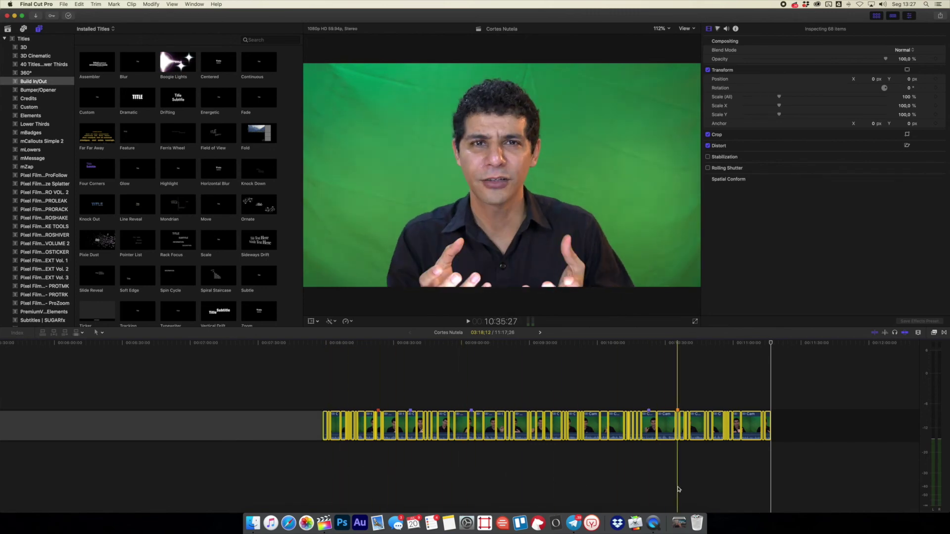
scroll(680, 490, "left", 9)
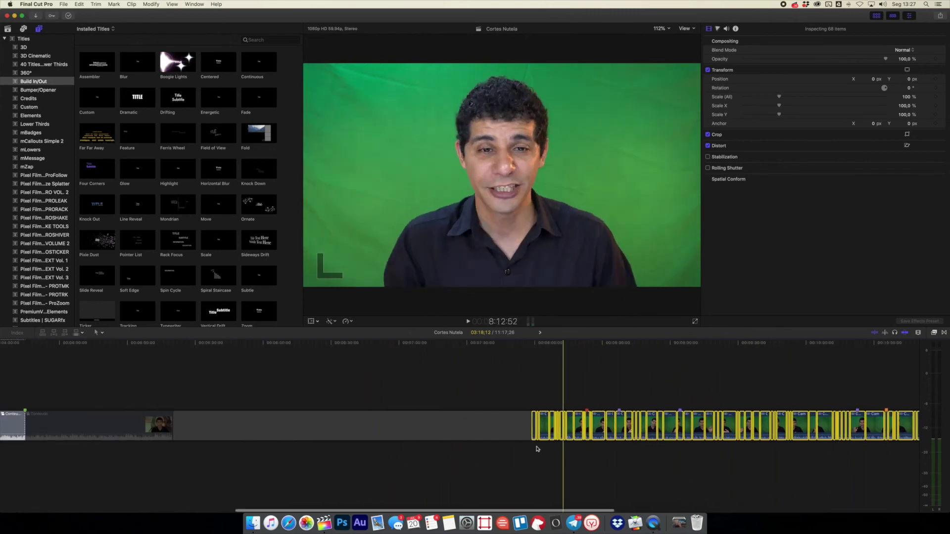
left_click(484, 428)
left_click_drag(531, 431, 237, 428)
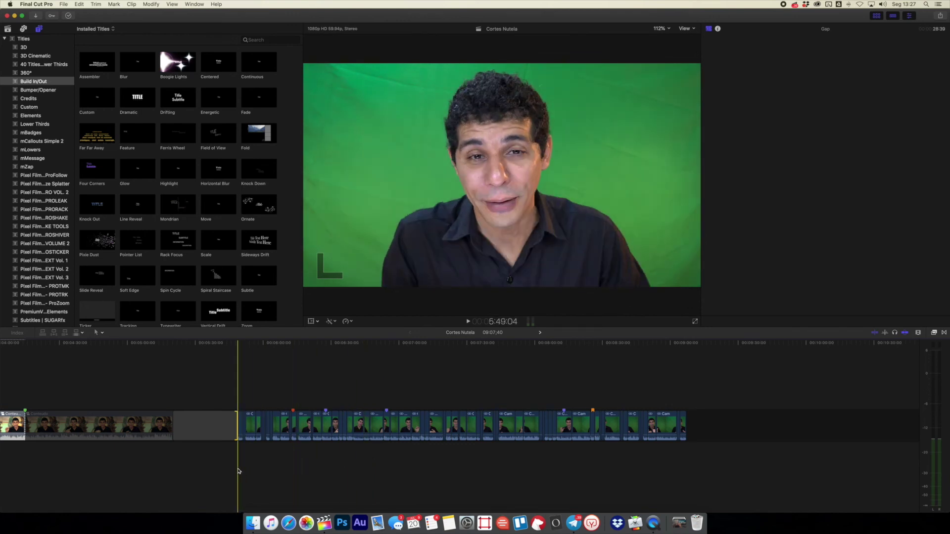
Move all pasted Cam clips above the primary storyline as connected clips and create a storyline from them.
scroll(238, 471, "left", 5)
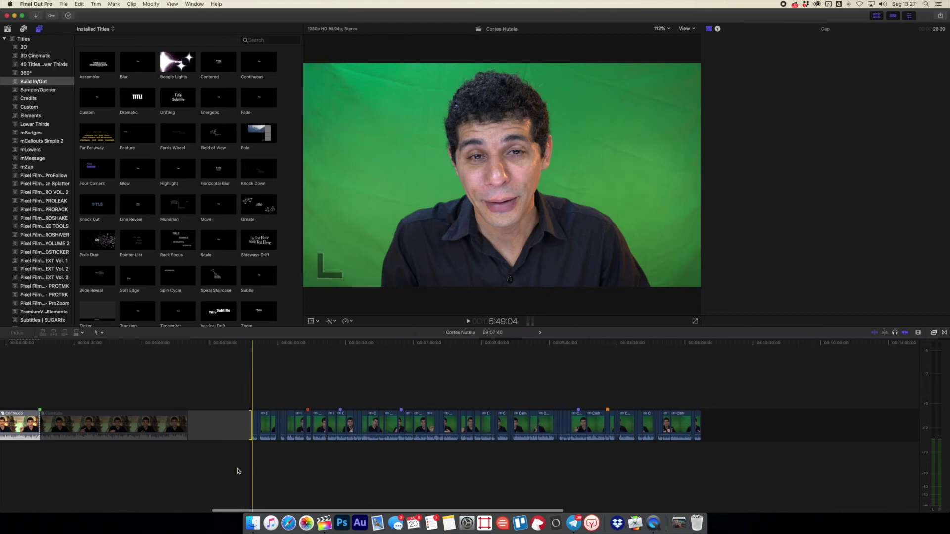
left_click_drag(357, 464, 803, 410)
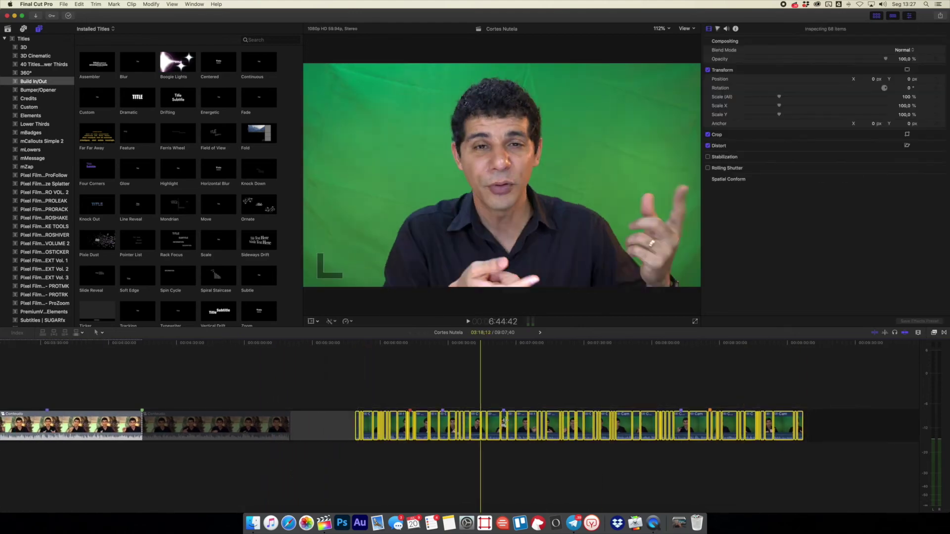
left_click_drag(359, 425, 209, 388)
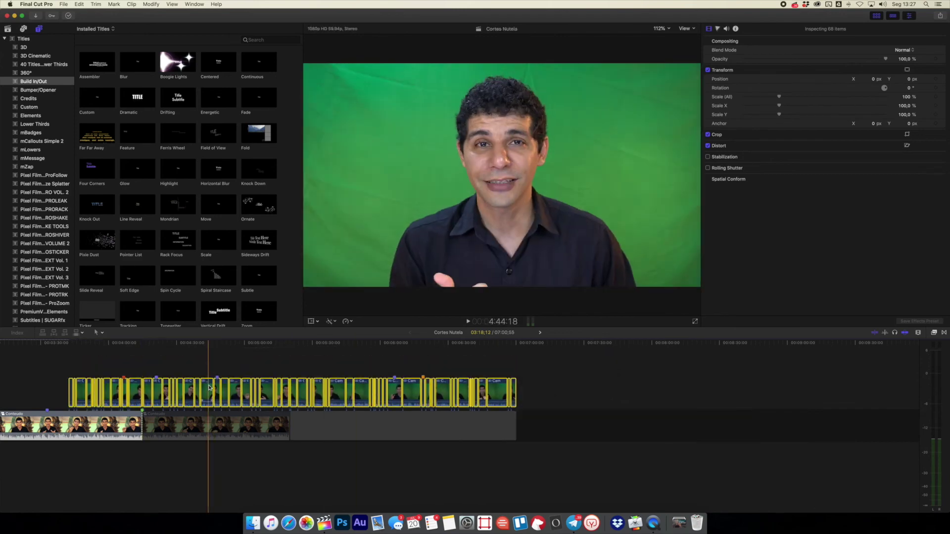
right_click(209, 388)
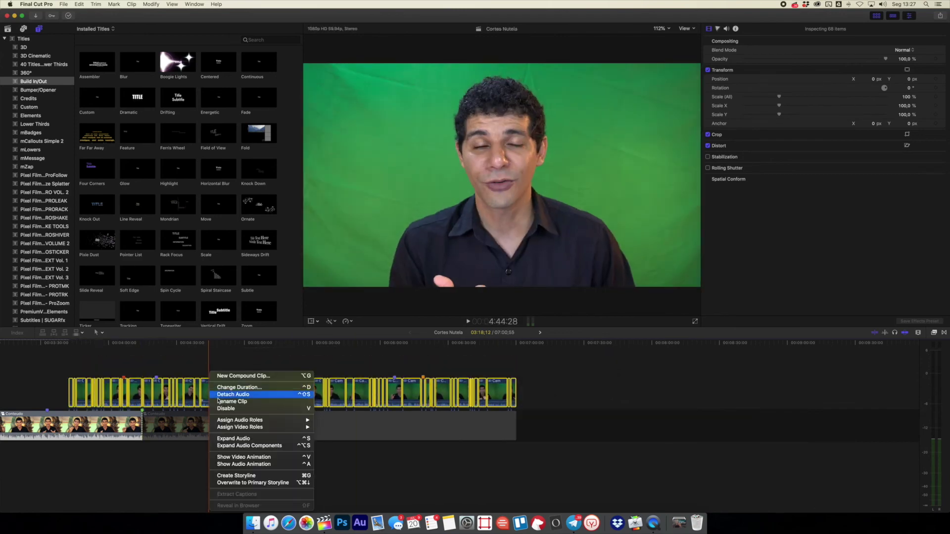
left_click(258, 478)
Move the new Cam storyline to the very start of the timeline, among the existing storylines.
scroll(263, 475, "left", 10)
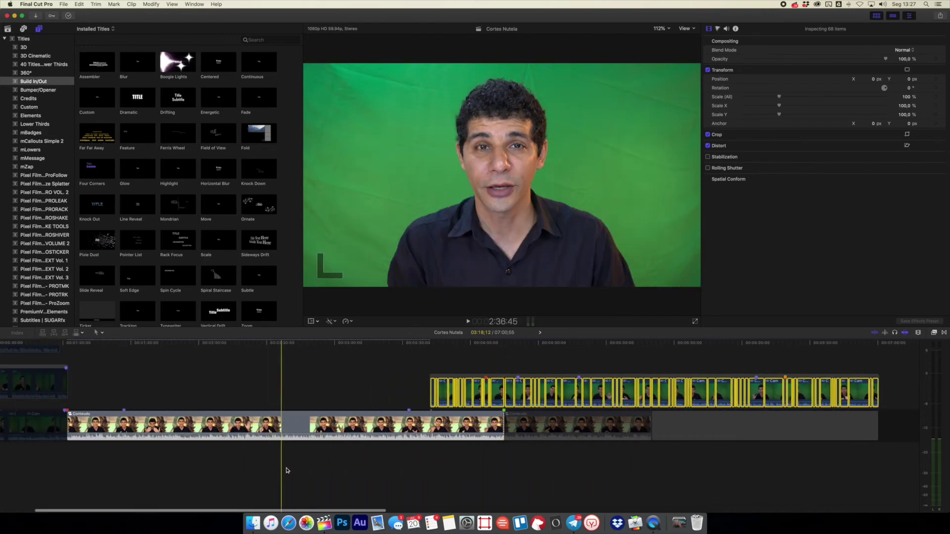
key("super+minus")
key("super+minus")
left_click_drag(196, 377, 88, 407)
key("super+equal")
key("super+equal")
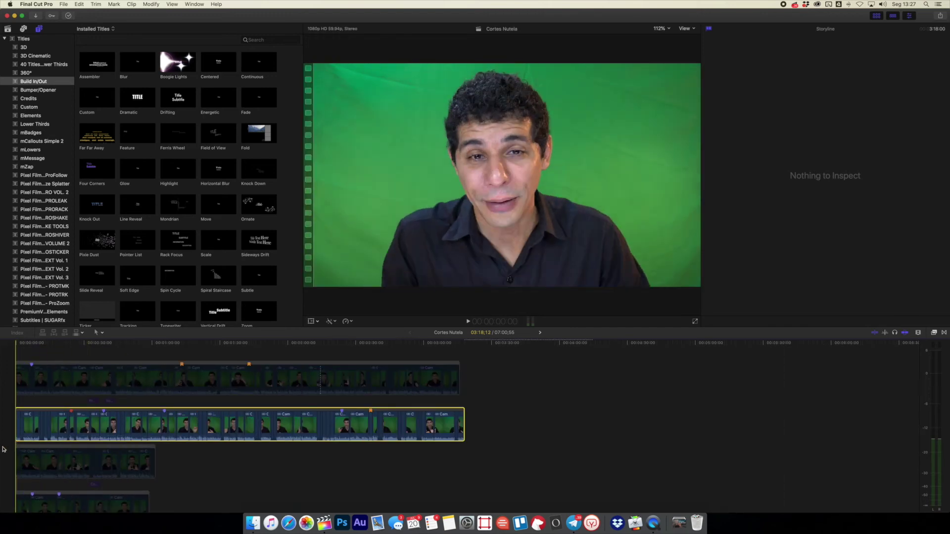
Play the beginning of the new storyline and delete its first two short Cam clips.
key("space")
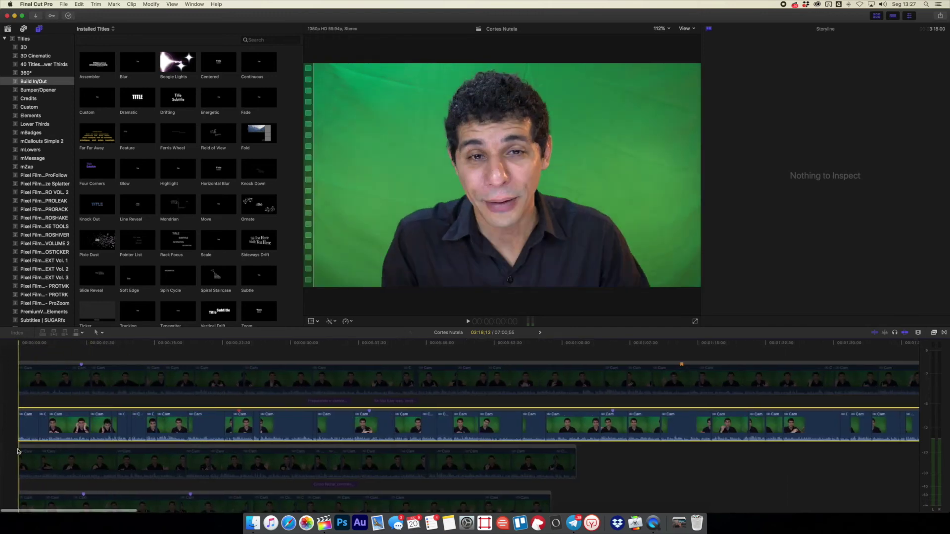
key("space")
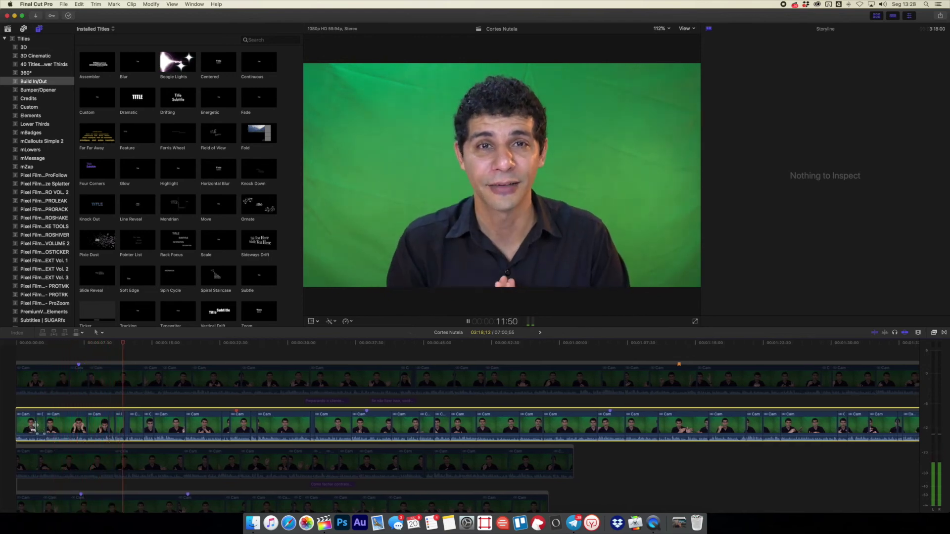
key("space")
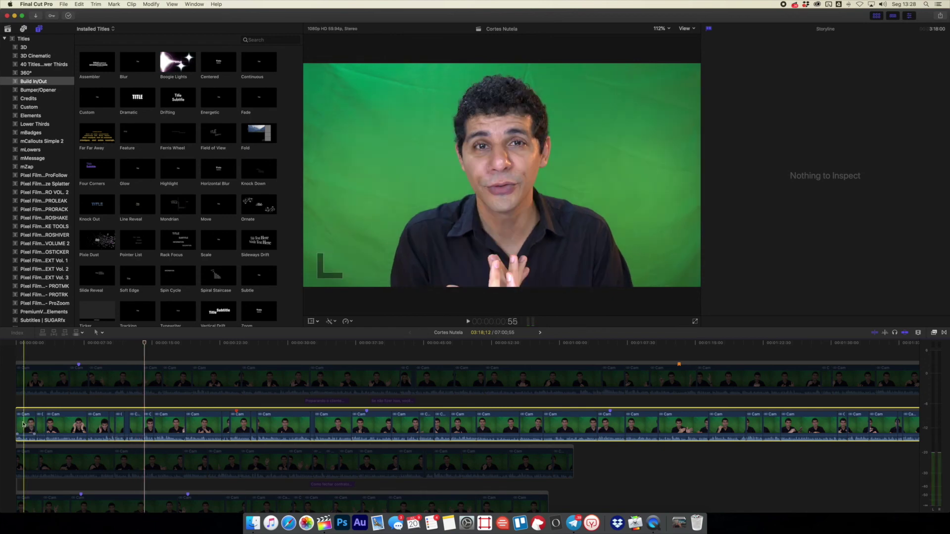
left_click(24, 424)
key("Delete")
Play the shortened storyline's opening and delete its first To Do marker.
key("space")
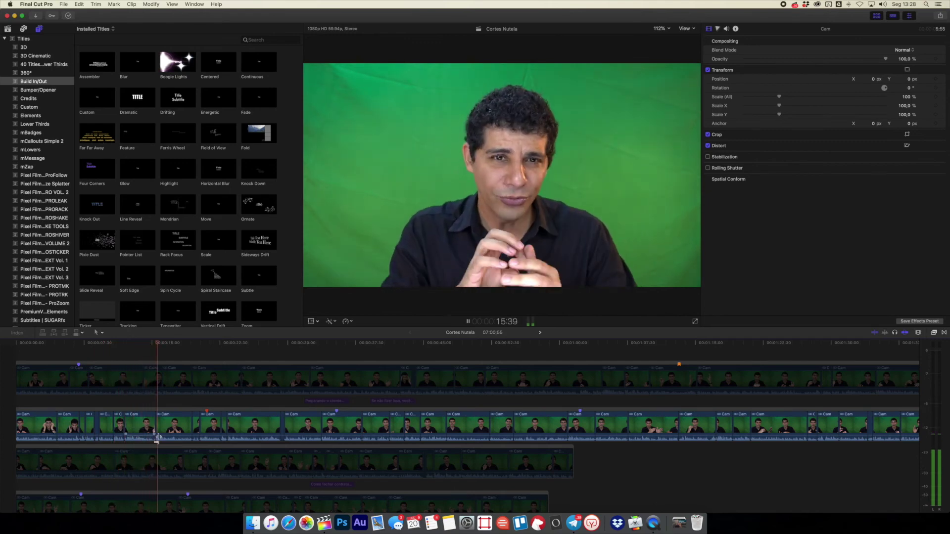
right_click(207, 411)
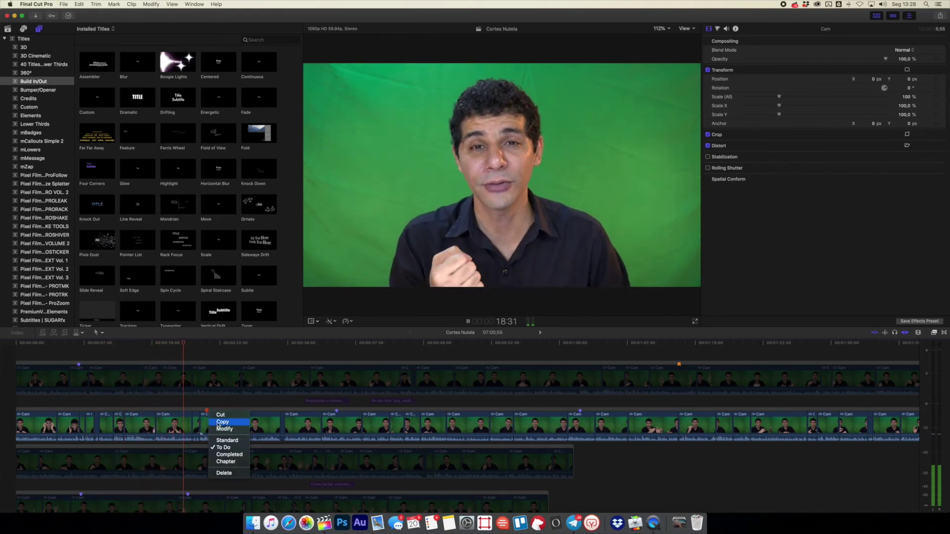
left_click(237, 474)
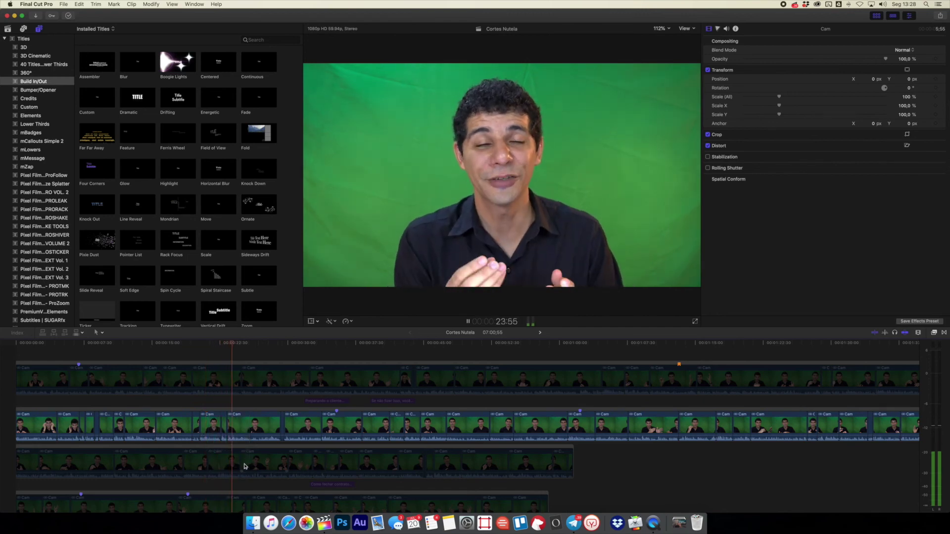
key("space")
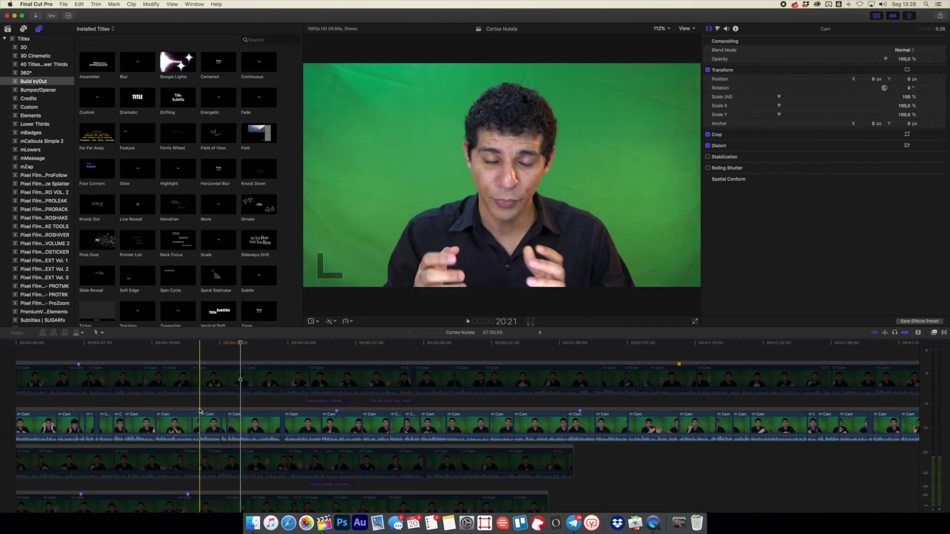
Play the new storyline from about 20 seconds and delete the unwanted Cam clip there and the short Cam clip near 21 seconds.
key("space")
left_click(208, 425)
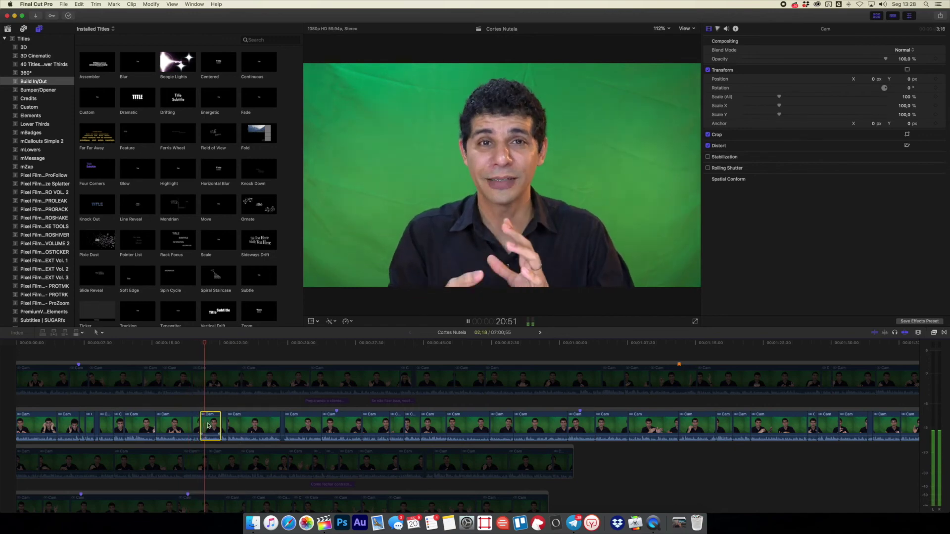
key("Delete")
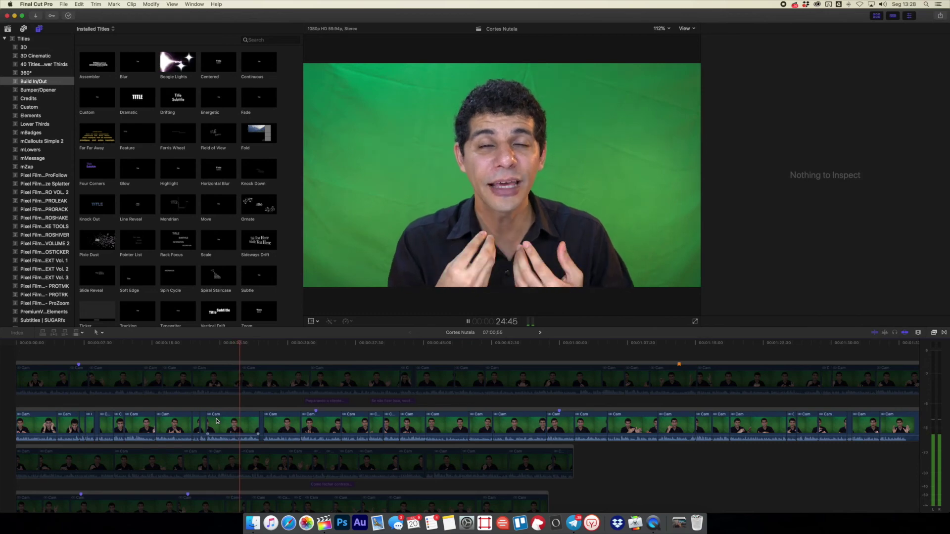
key("space")
left_click(207, 421)
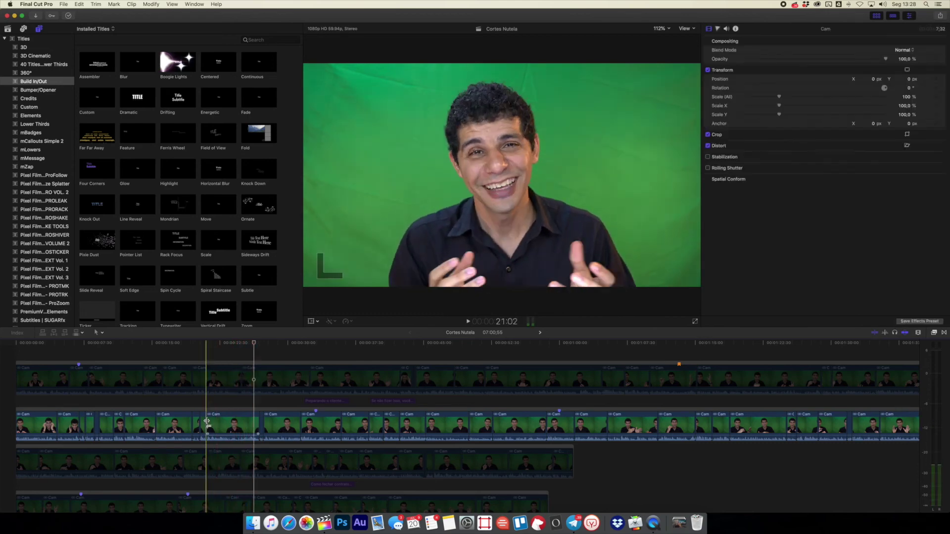
key("space")
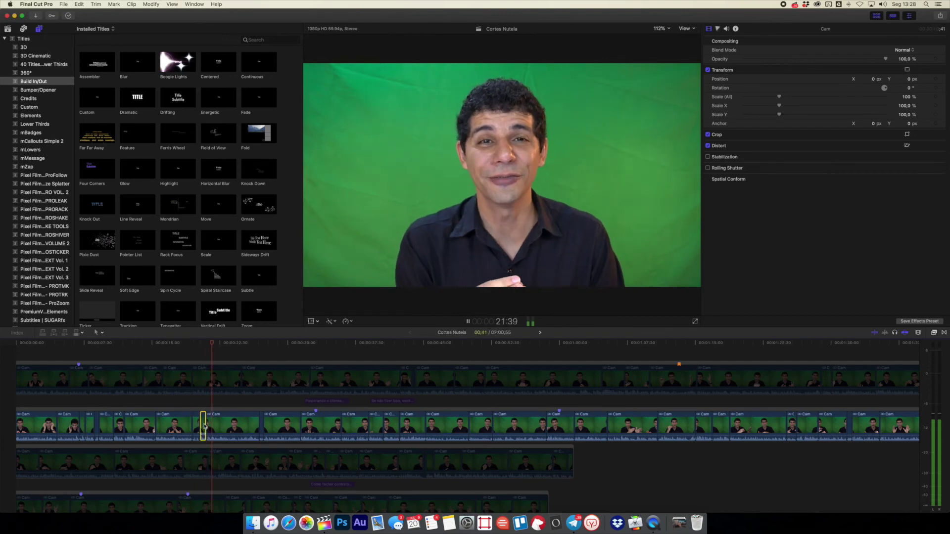
key("Delete")
key("space")
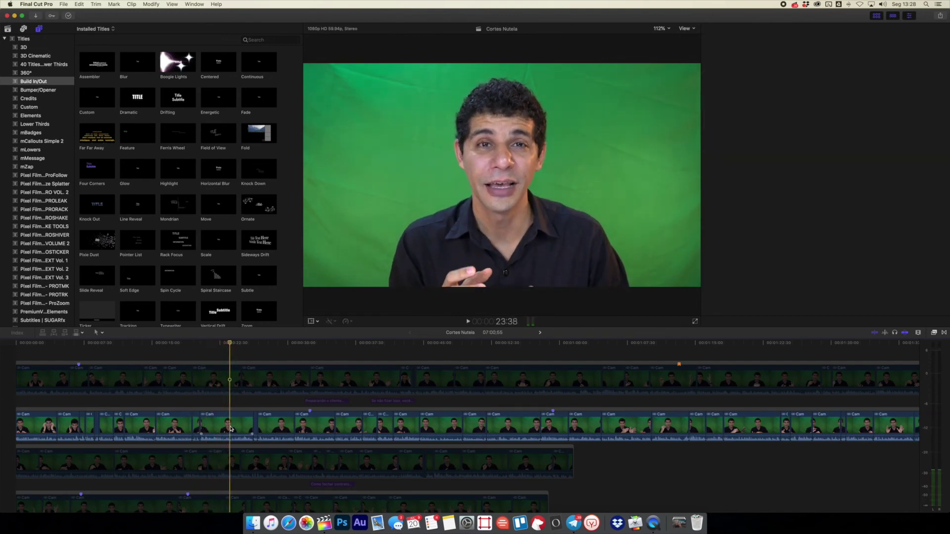
Remove the unwanted section of the Cam clip at about 23 seconds and continue playback.
left_click(231, 430)
key("Delete")
key("space")
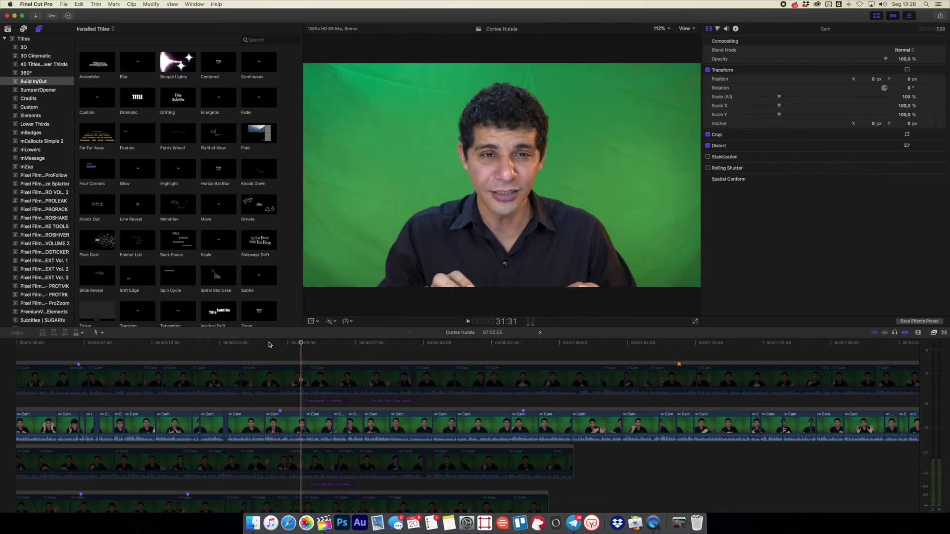
Replay the storyline around 30 seconds and delete the very short Cam clip at about 31 seconds.
left_click(286, 346)
key("space")
key("space")
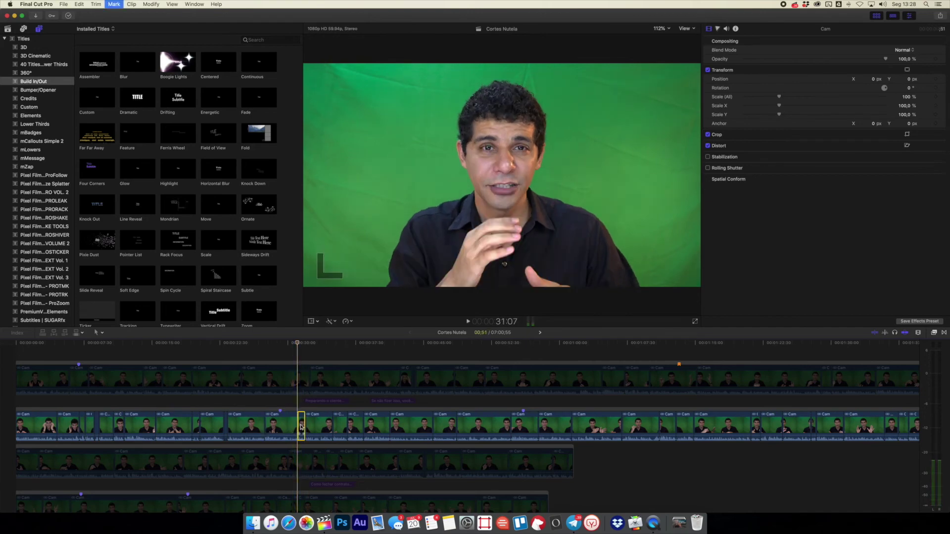
key("Delete")
key("space")
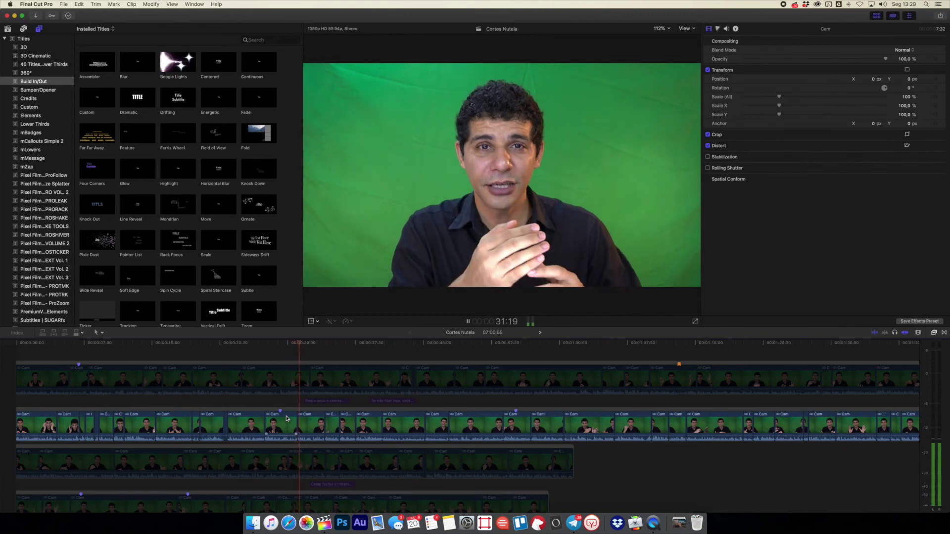
Extend the end of the Cam clip before the cut near 31 seconds slightly and play the edit.
key("super+equal")
key("super+equal")
key("super+equal")
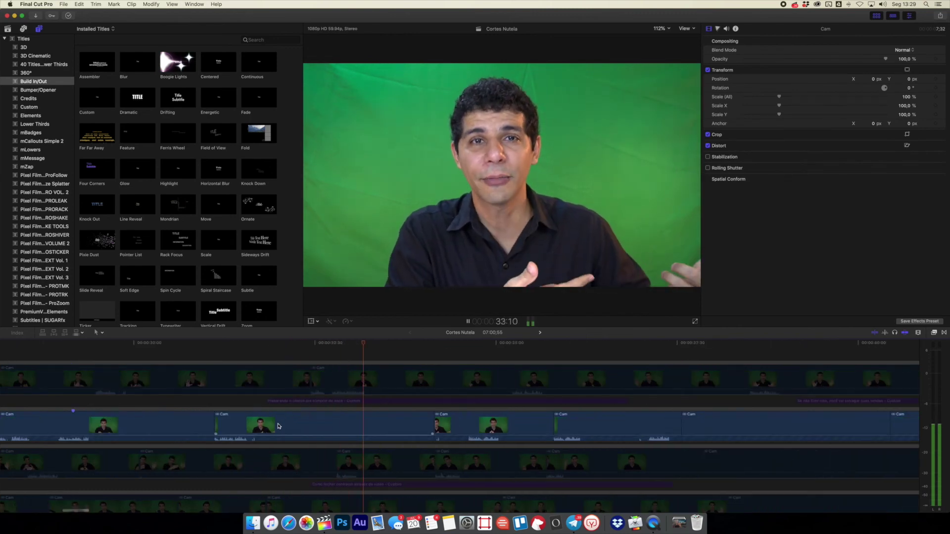
key("space")
left_click_drag(218, 428, 190, 423)
key("space")
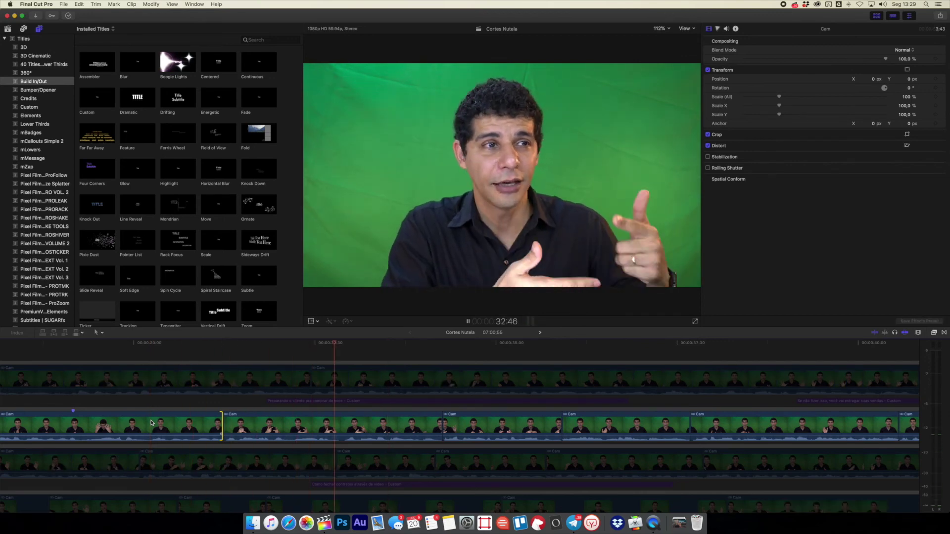
Replay the following Cam clip and trim its end slightly at the cut near 34 seconds.
key("super+minus")
key("super+minus")
key("space")
key("space")
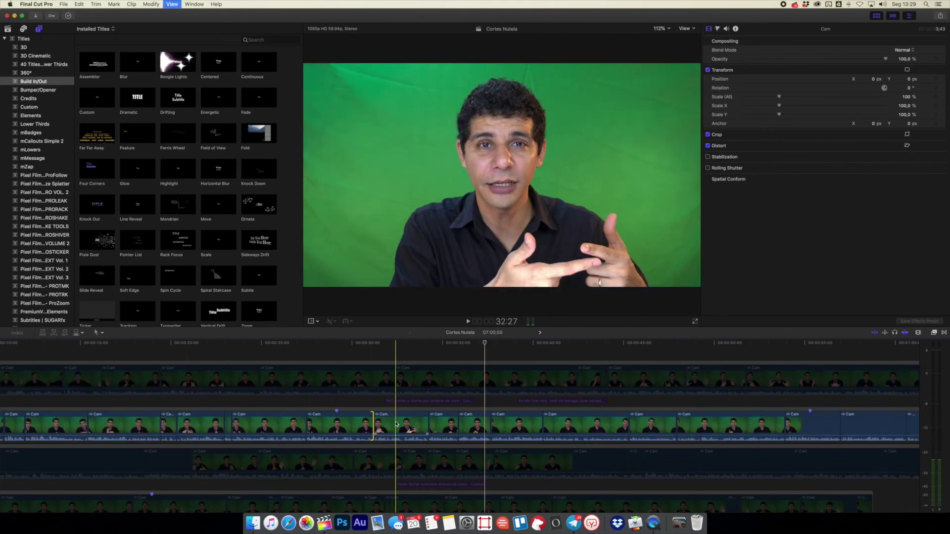
key("space")
left_click_drag(426, 424, 420, 425)
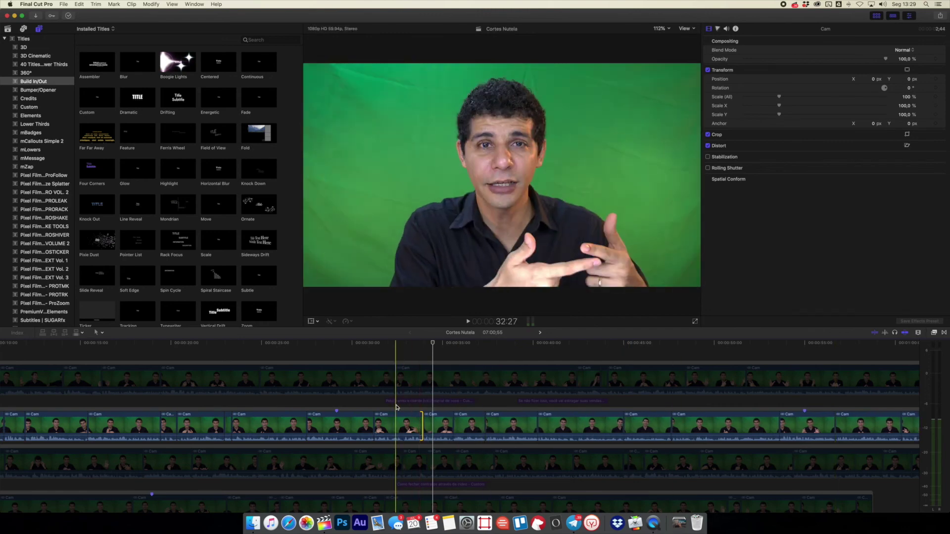
key("space")
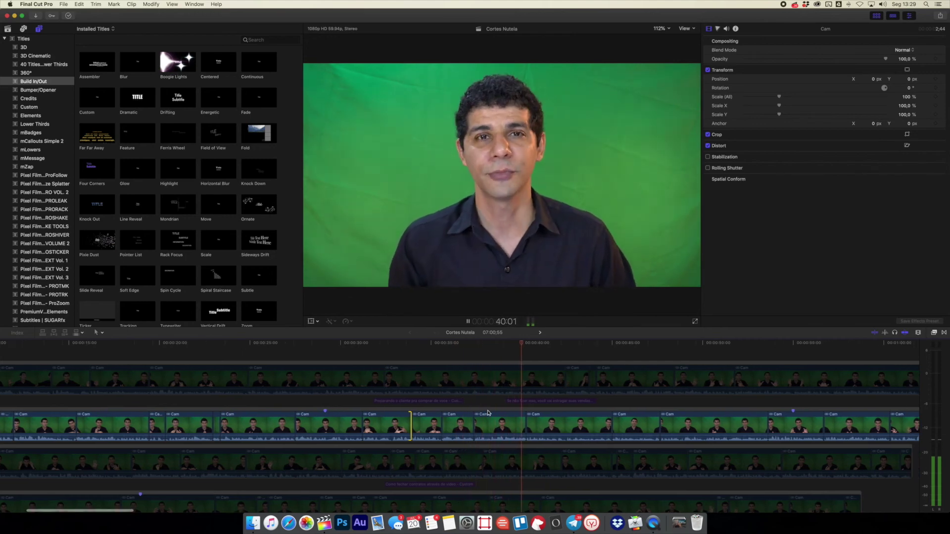
Play on past one minute and delete the three consecutive Cam clips between about 0:54 and 1:06 of the new storyline.
left_click(449, 420)
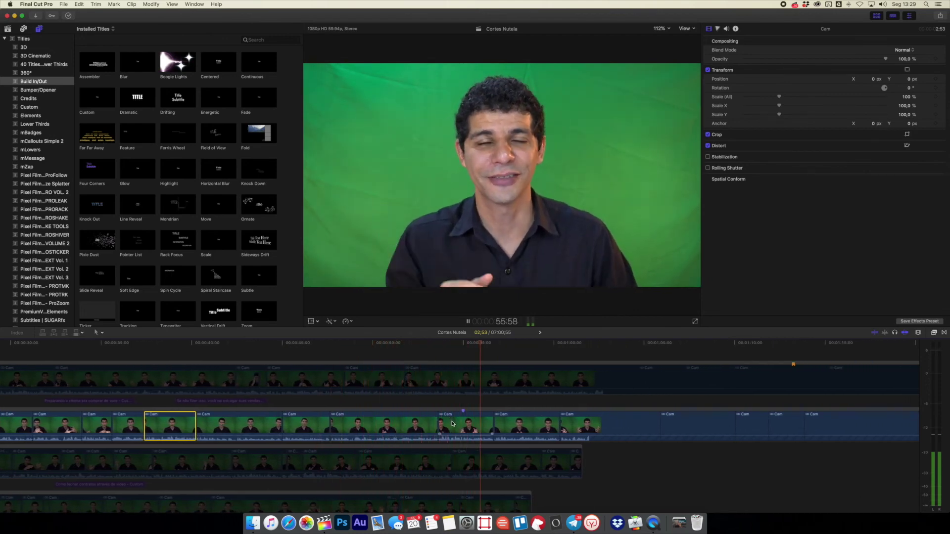
left_click(497, 427)
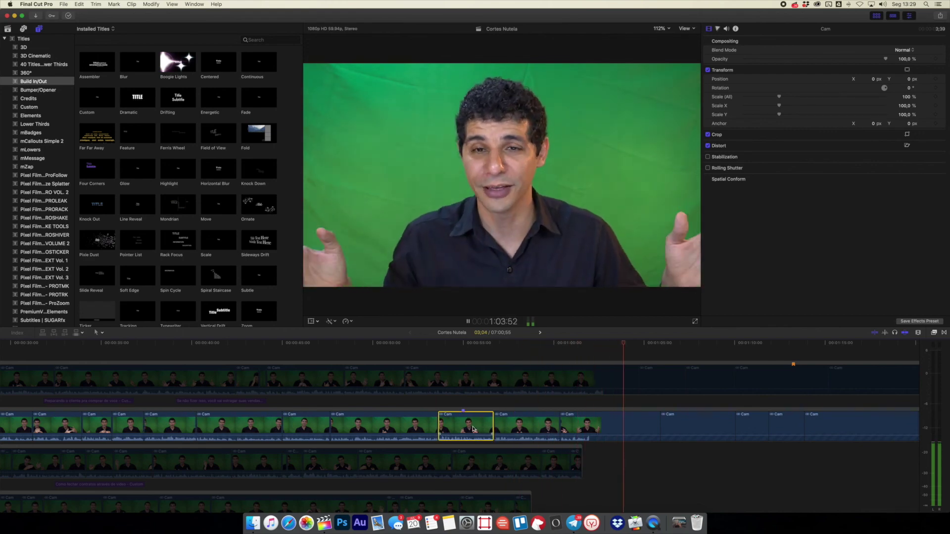
scroll(594, 430, "down", 5)
key("space")
left_click(640, 424)
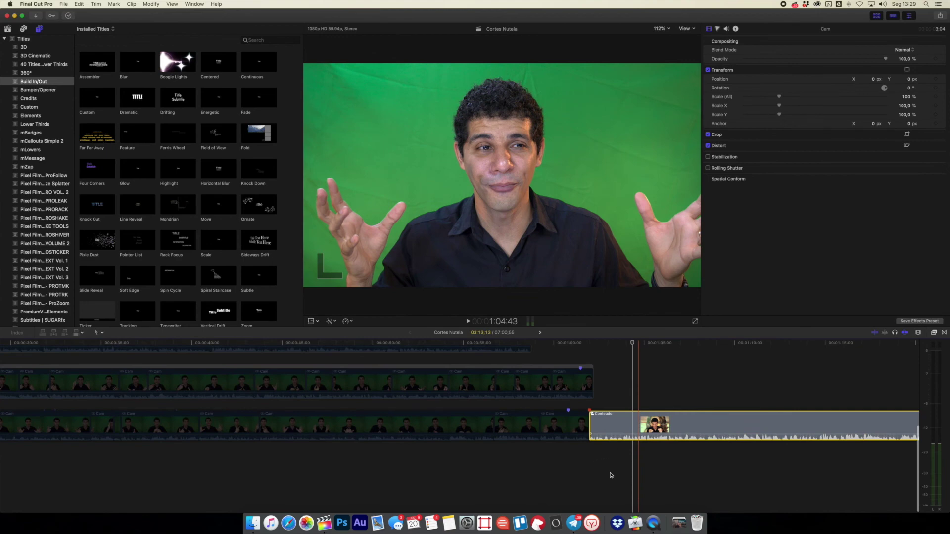
scroll(545, 465, "up", 5)
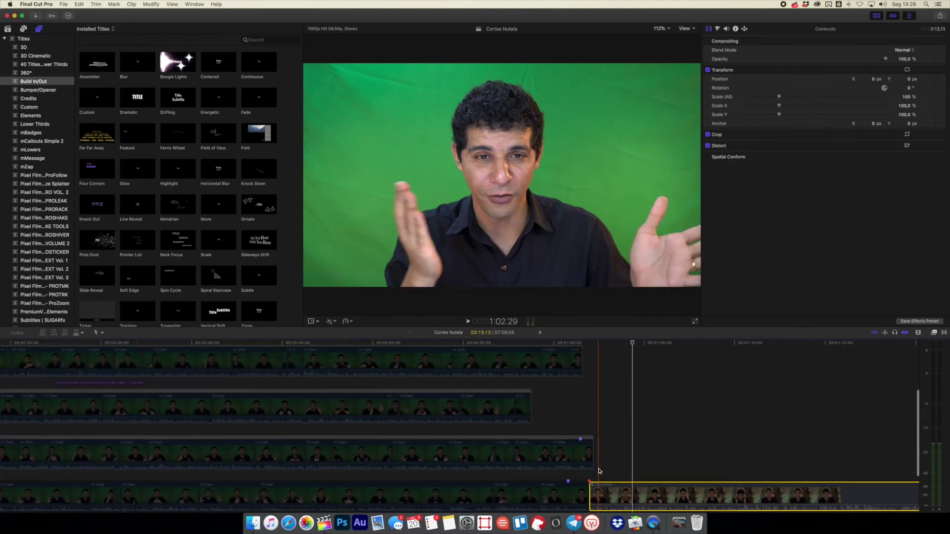
key("space")
left_click(450, 428)
left_click(525, 429, "super")
left_click(579, 430, "super")
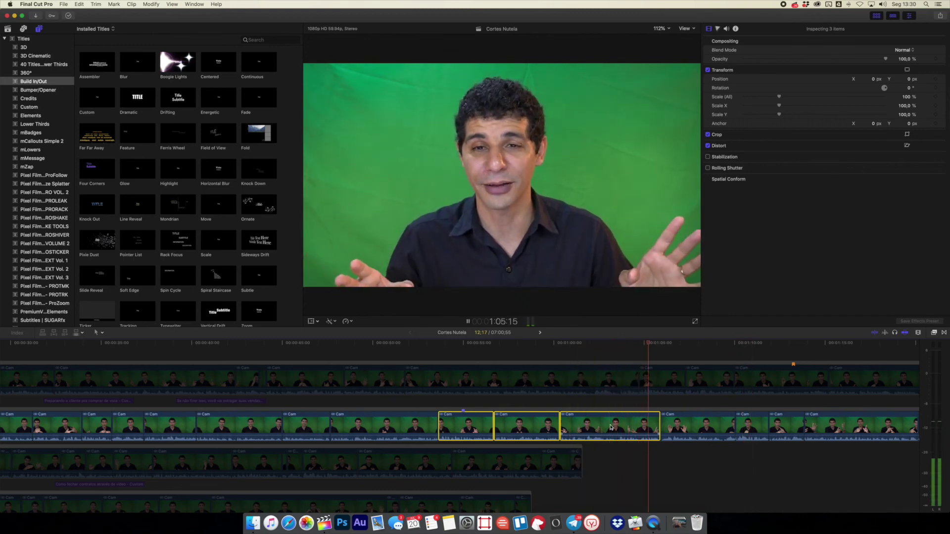
key("Delete")
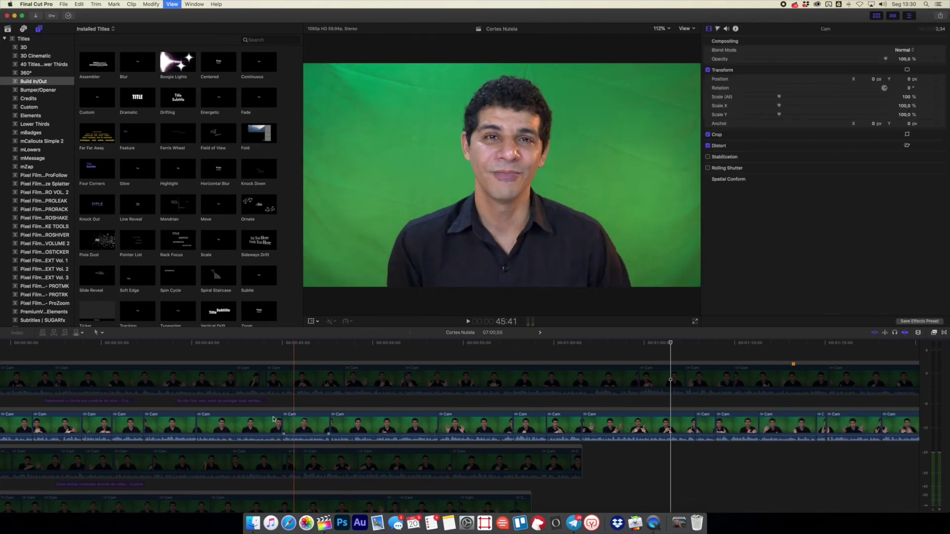
Play the tightened storyline across the new join and review its Cam clips up to about 1:27.
key("space")
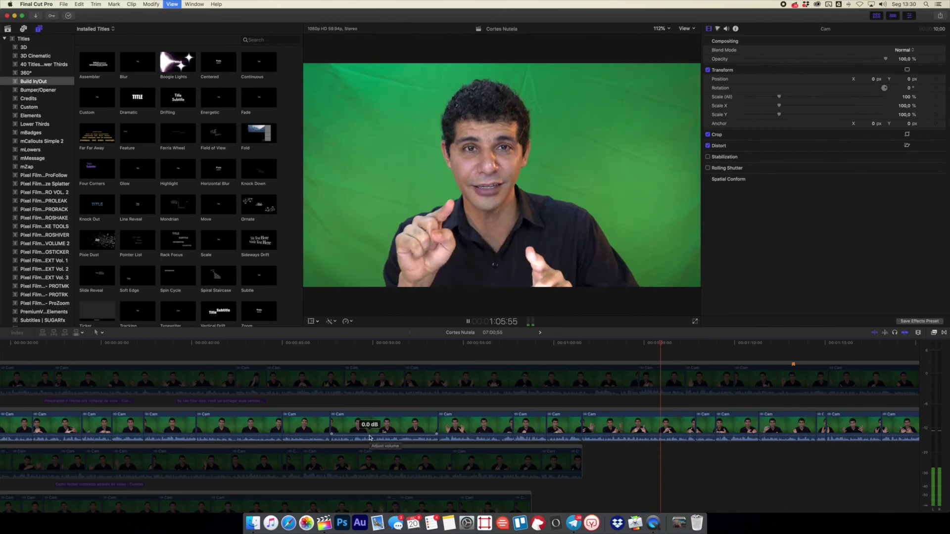
key("super+minus")
key("super+minus")
key("super+minus")
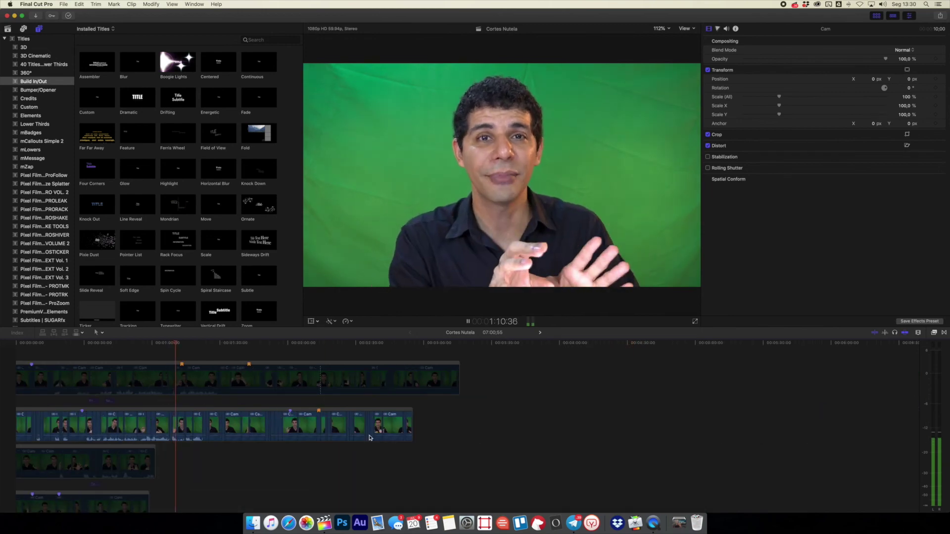
key("super+equal")
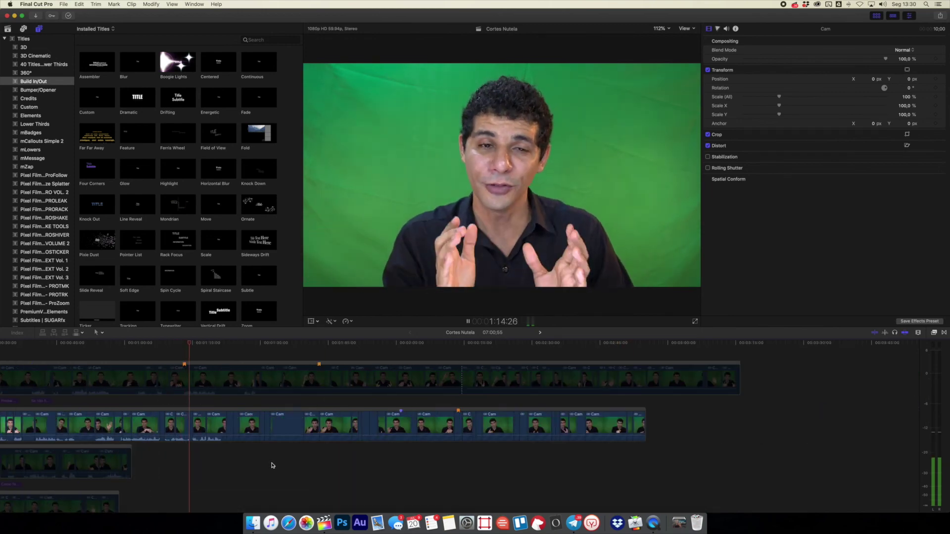
scroll(272, 463, "left", 5)
scroll(277, 464, "left", 3)
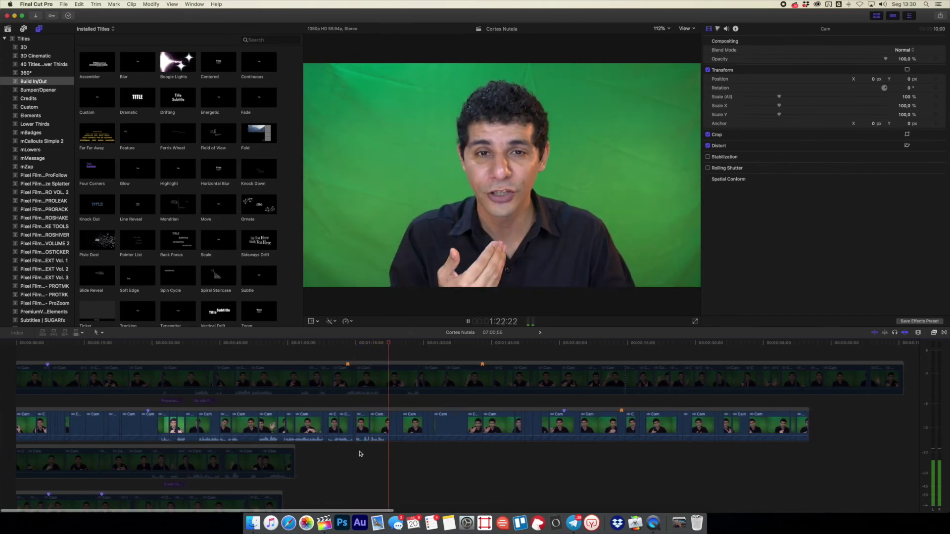
key("space")
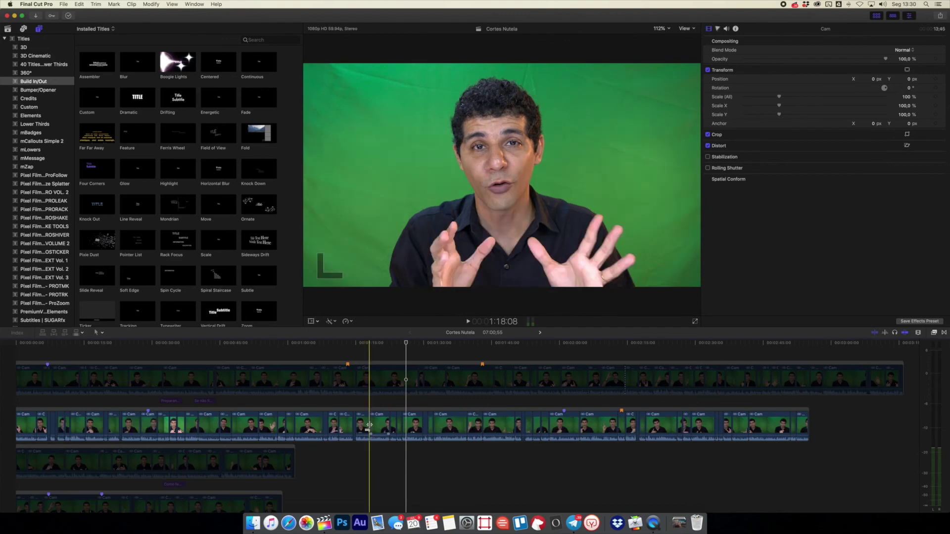
key("space")
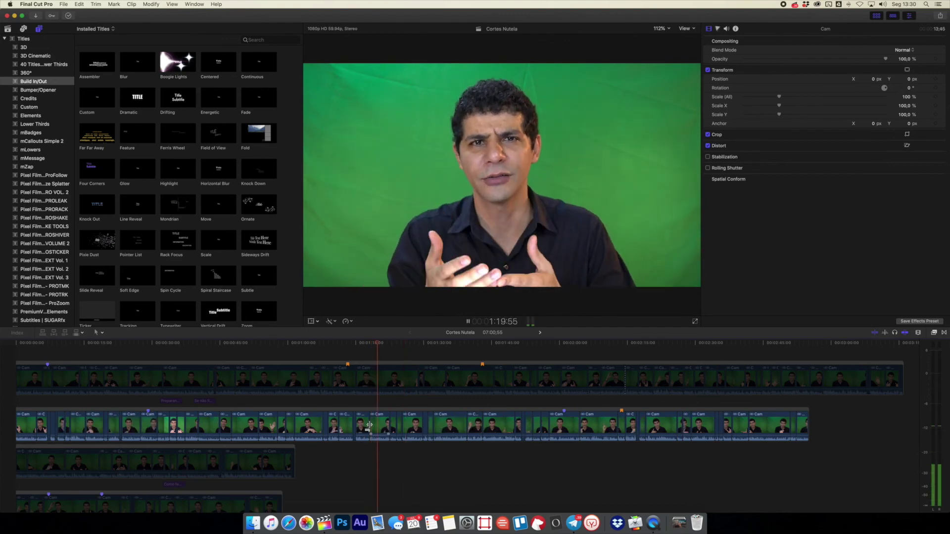
left_click(379, 425)
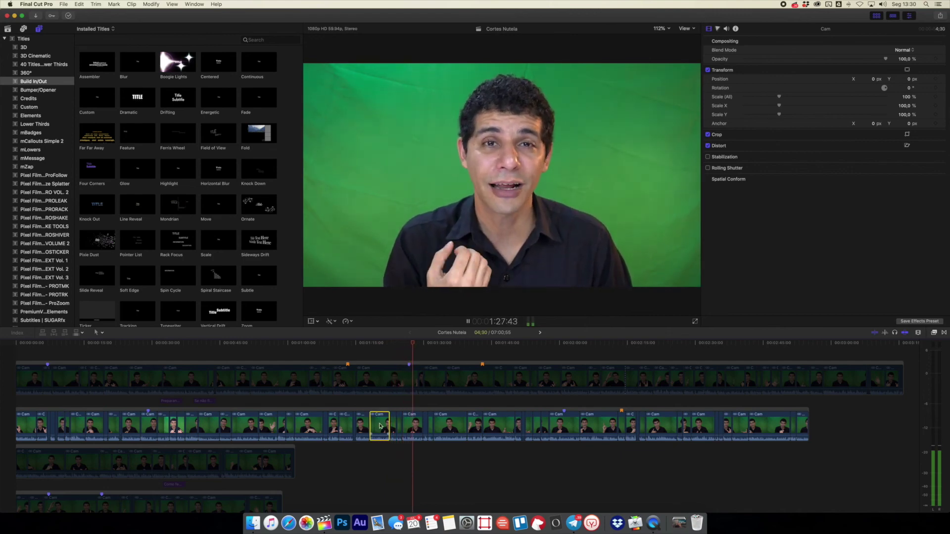
Delete the upper storyline's marker near 1:27 and the new storyline's standard and chapter markers near 2:01 and 2:13.
right_click(409, 364)
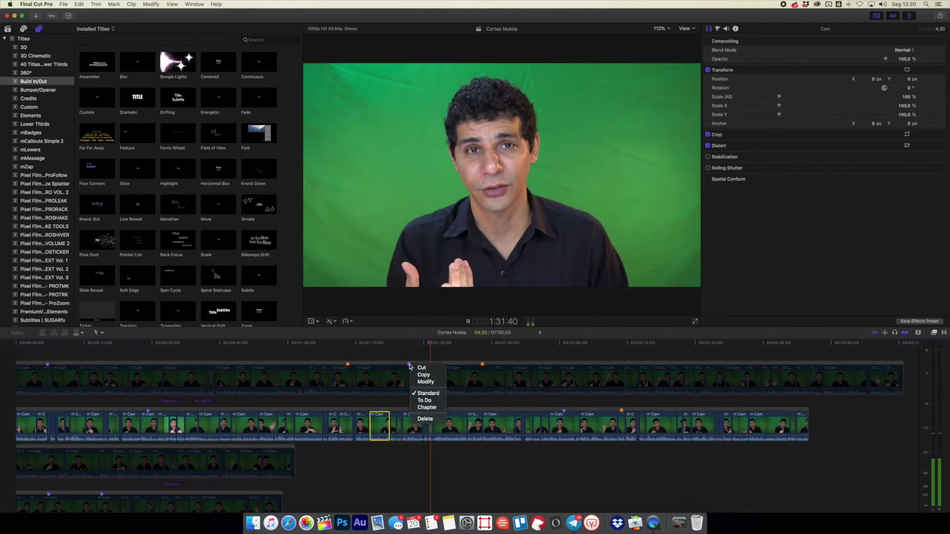
left_click(433, 419)
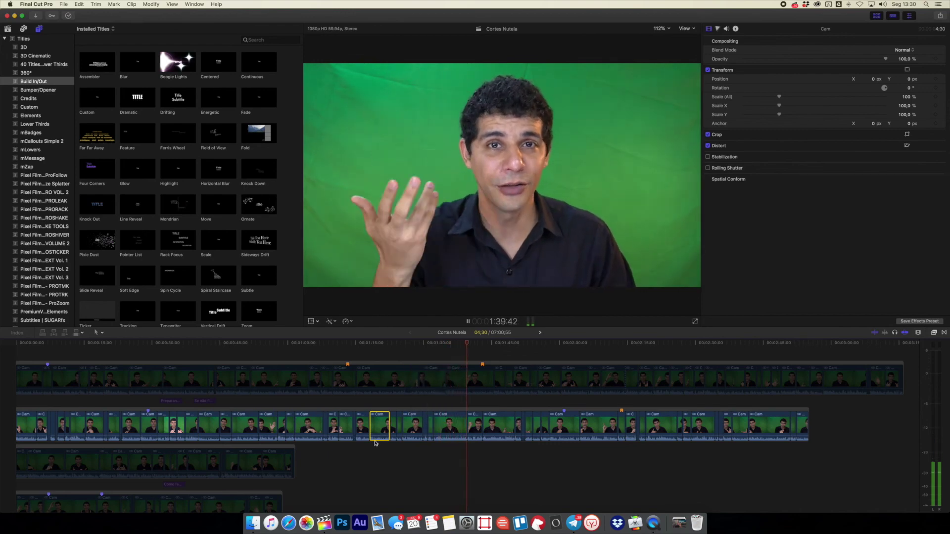
right_click(564, 412)
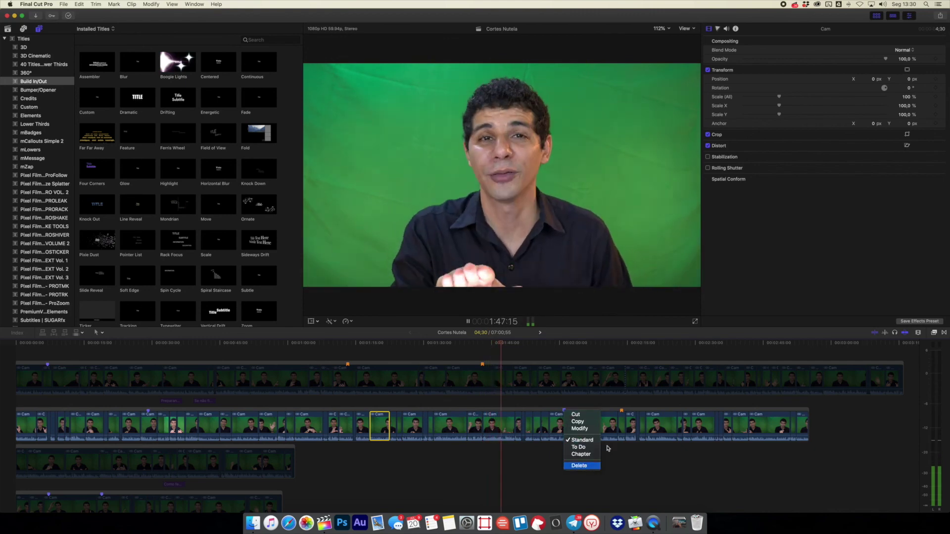
left_click(580, 465)
right_click(621, 410)
left_click(638, 465)
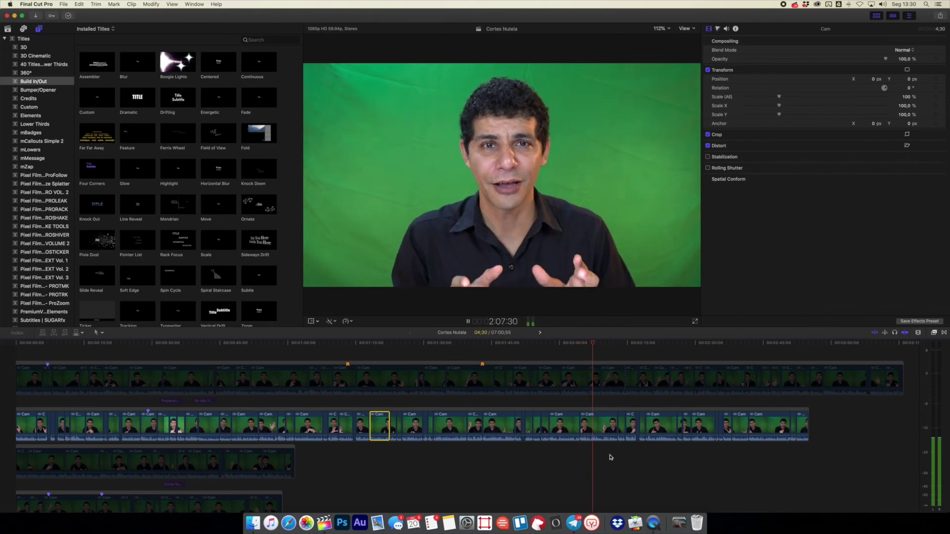
Review the storyline's final section, delete all Cam clips from about 2:04 to its end, and play the new ending.
left_click(590, 423)
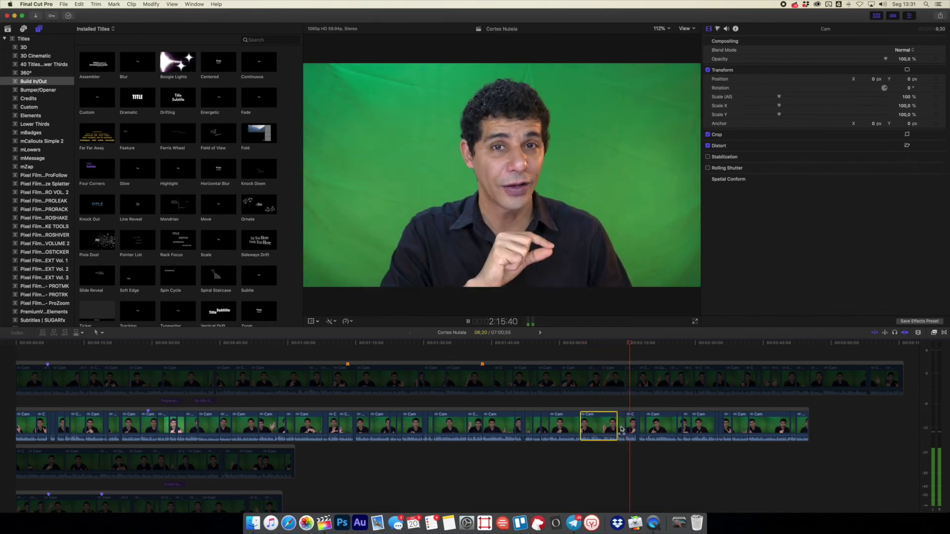
left_click(698, 429, "shift")
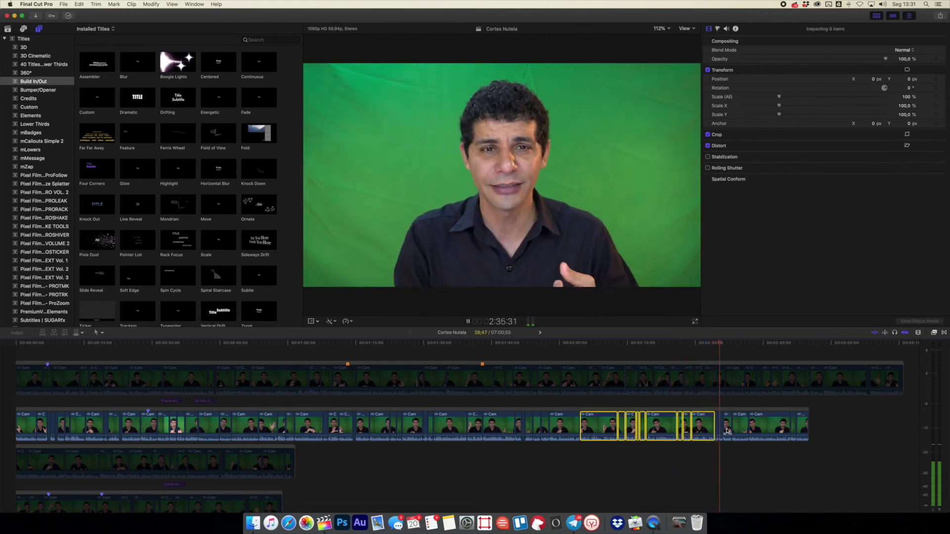
left_click(765, 430, "shift")
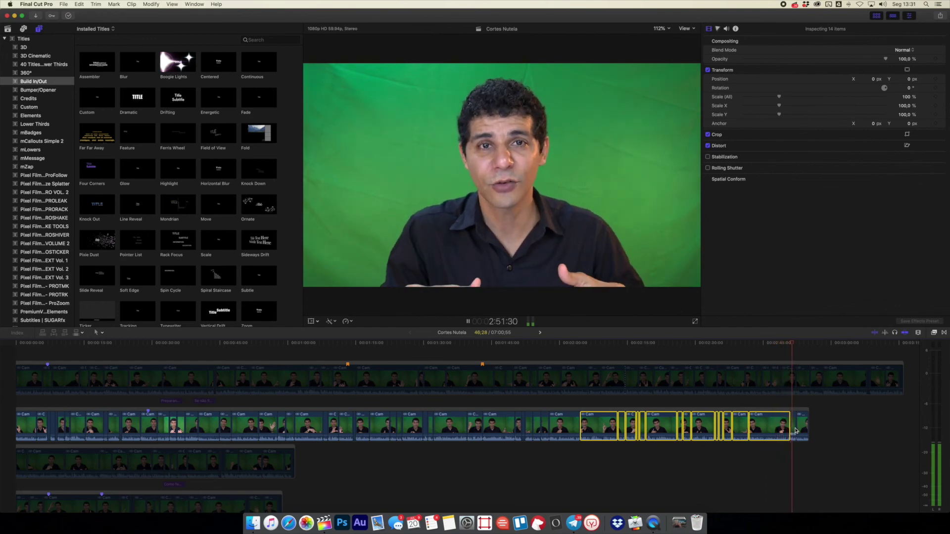
left_click(797, 431, "shift")
key("Delete")
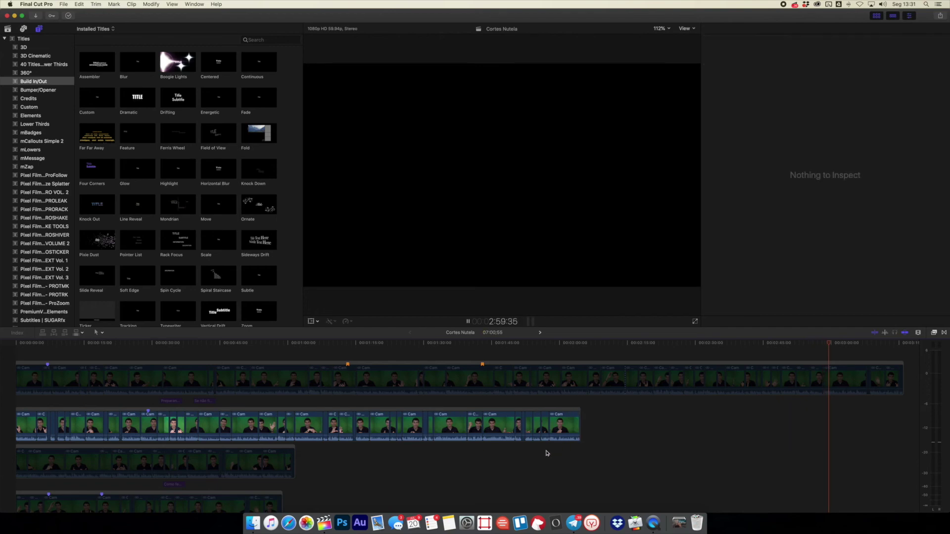
left_click(522, 455)
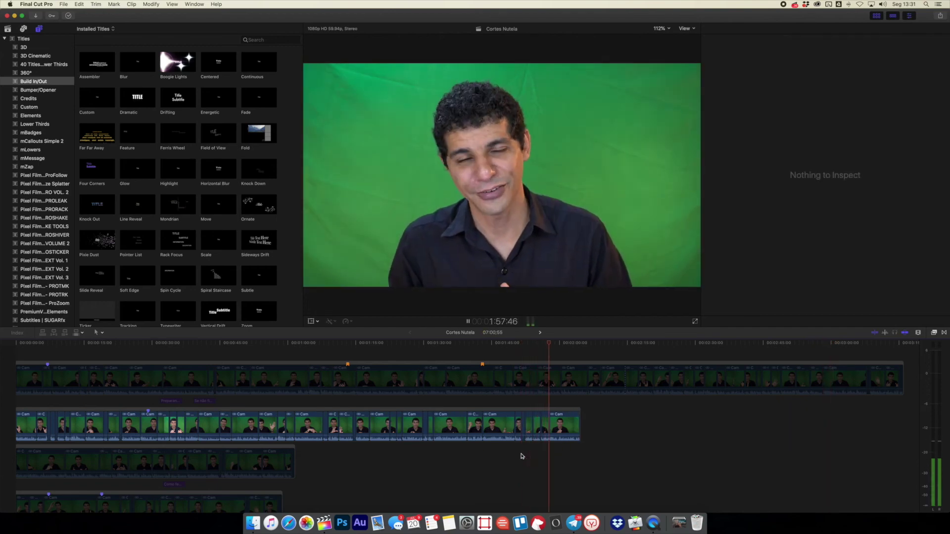
Delete the final Cam clip from about 1:57 to the end of the storyline and check the new ending.
left_click(564, 427)
key("Delete")
left_click(530, 451)
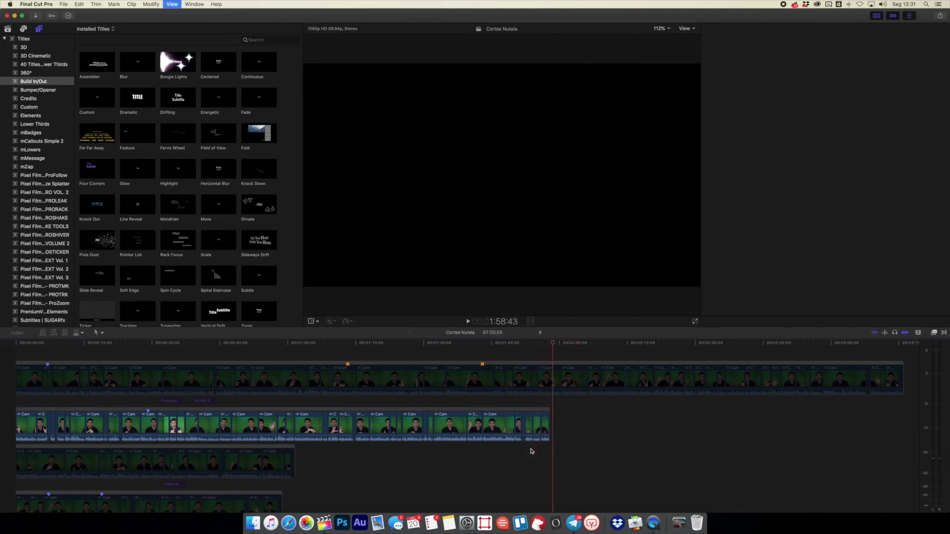
key("space")
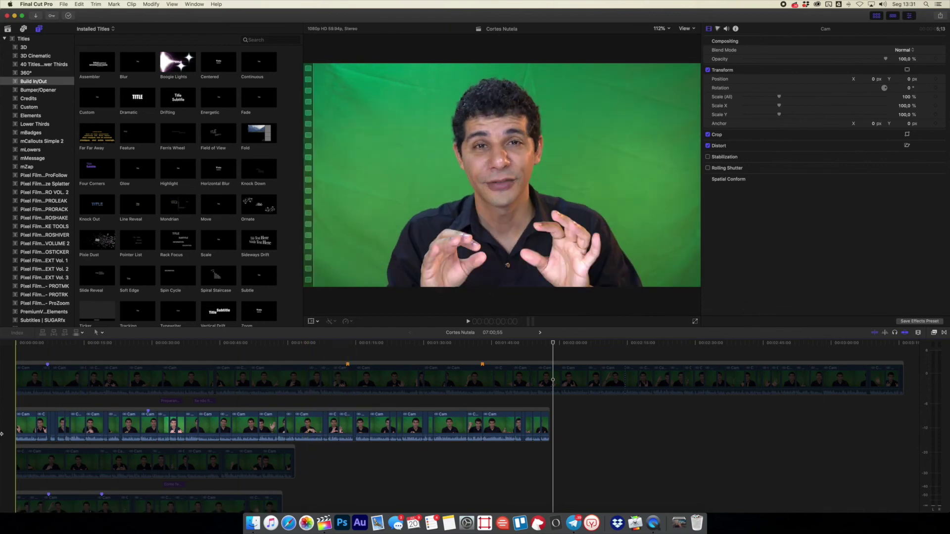
Play the shortened storyline from its beginning to about 0:55, following its Cam clips closely.
key("space")
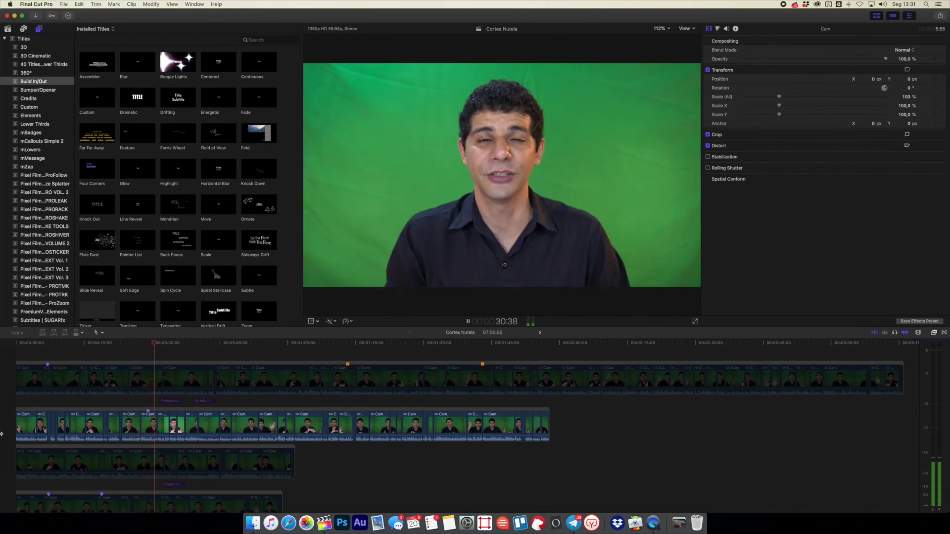
key("super+equal")
key("super+equal")
key("super+equal")
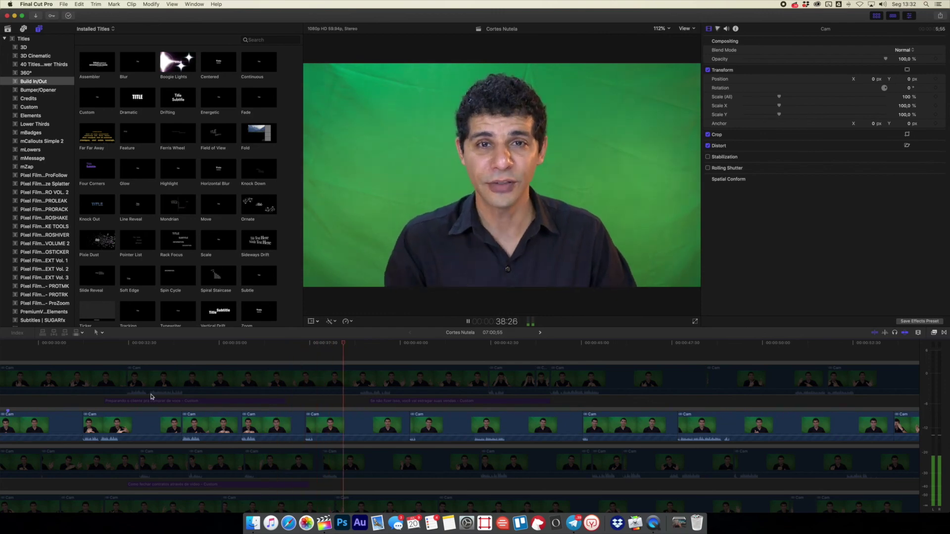
scroll(154, 404, "right", 10)
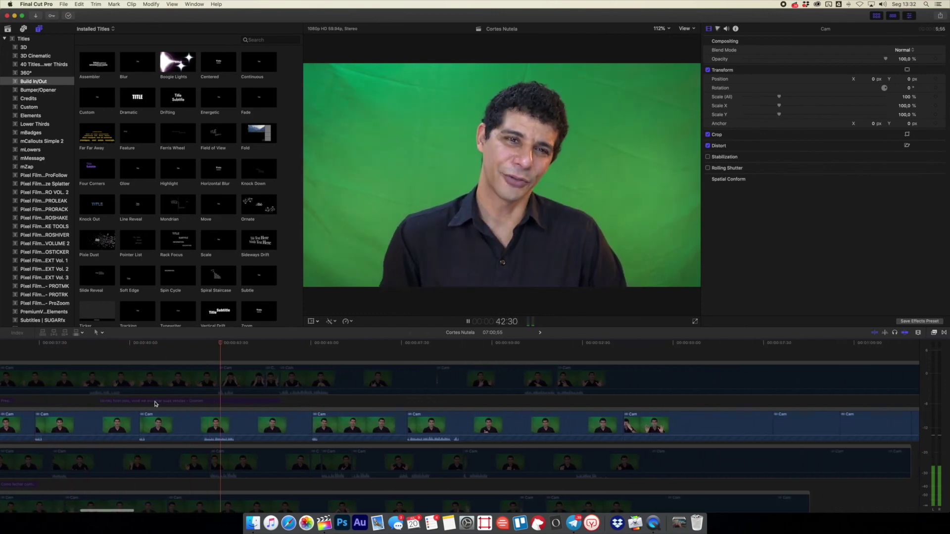
scroll(154, 403, "right", 6)
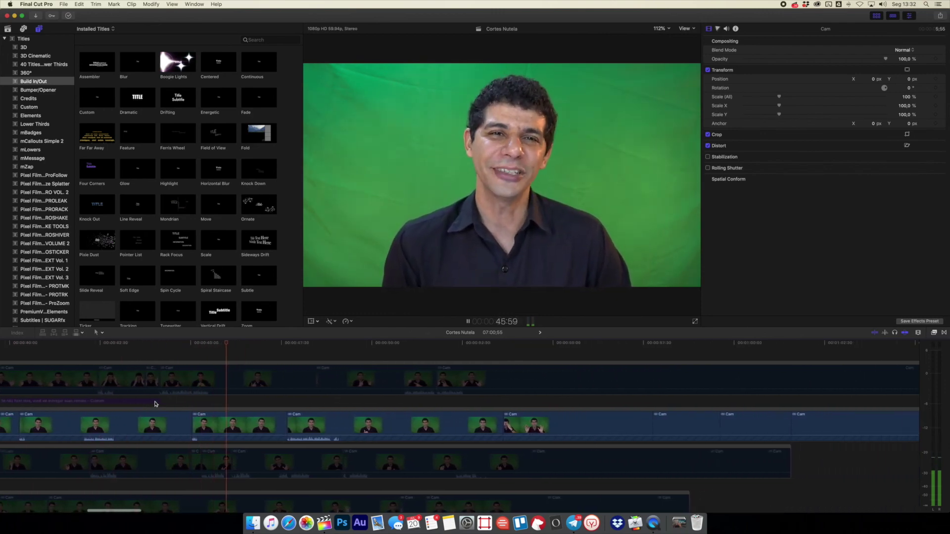
scroll(154, 403, "right", 2)
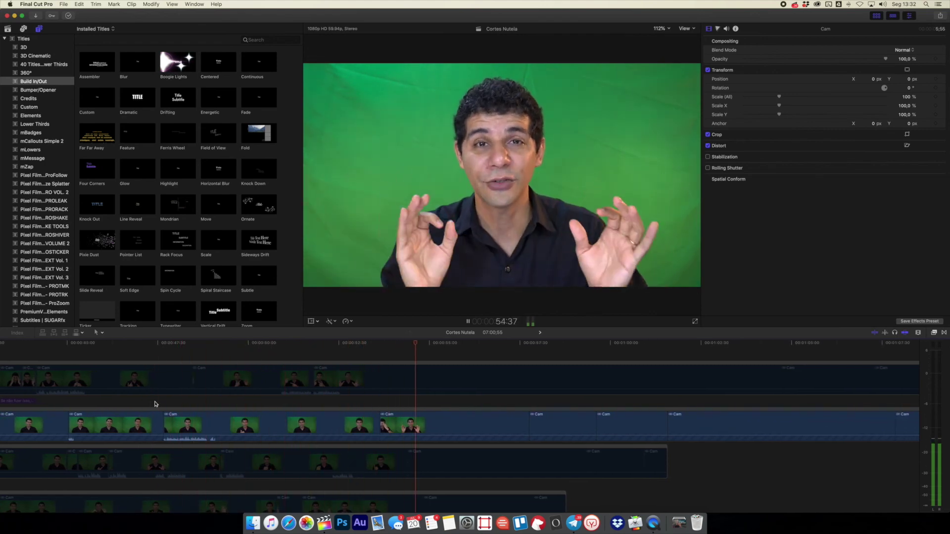
key("space")
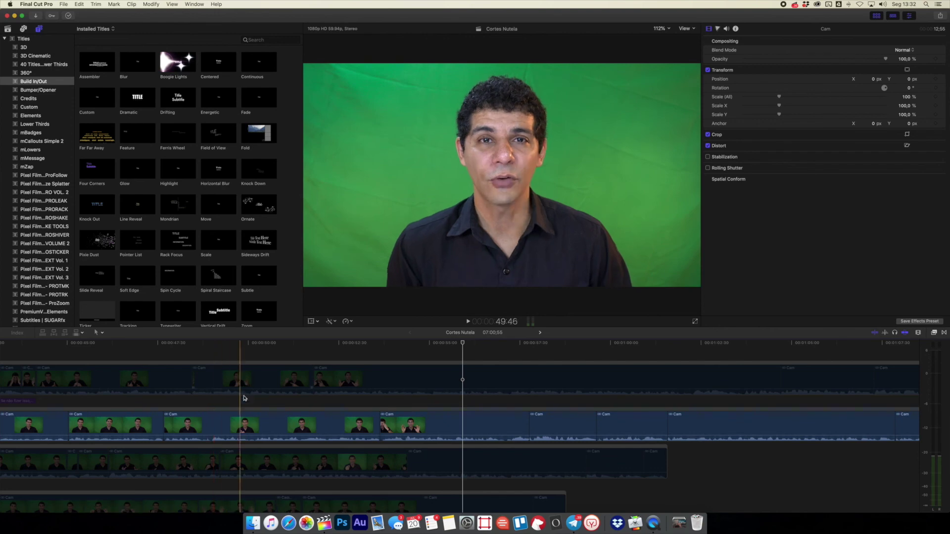
Split the storyline's Cam clip at about 0:50, delete its second part and play on across the new join.
key("space")
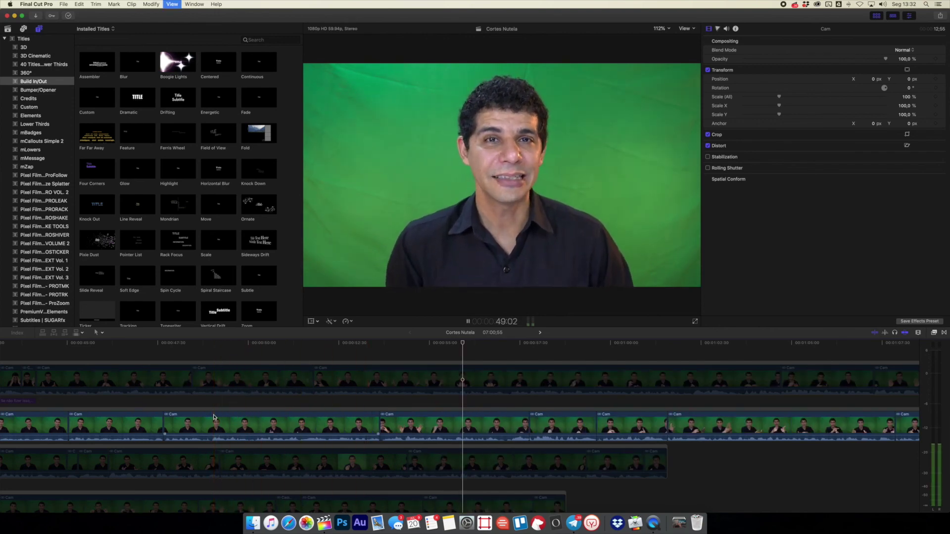
key("space")
left_click(252, 424)
key("cmd+b")
left_click(253, 425)
key("Delete")
key("space")
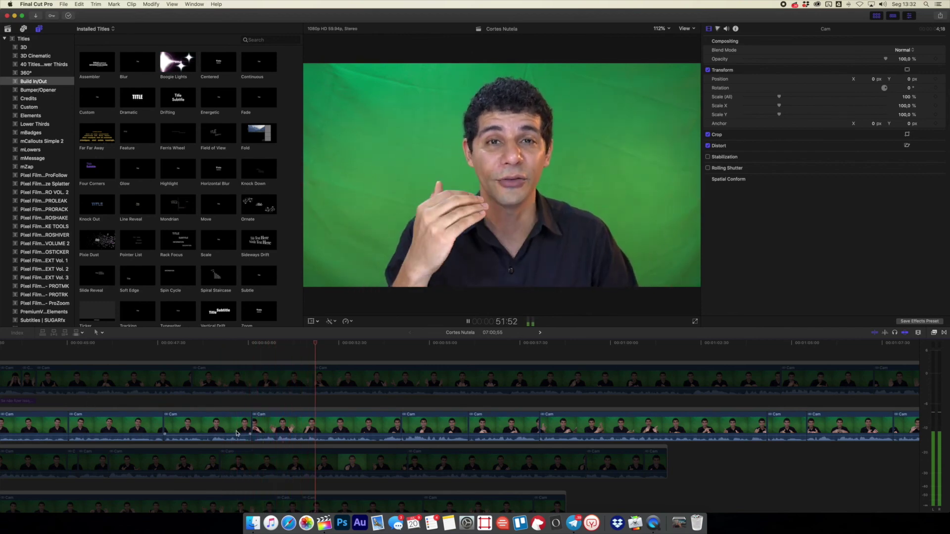
Trim a few frames off the start of the Cam clip at the 0:50 join and replay the passage to about 0:55.
left_click_drag(254, 424, 256, 426)
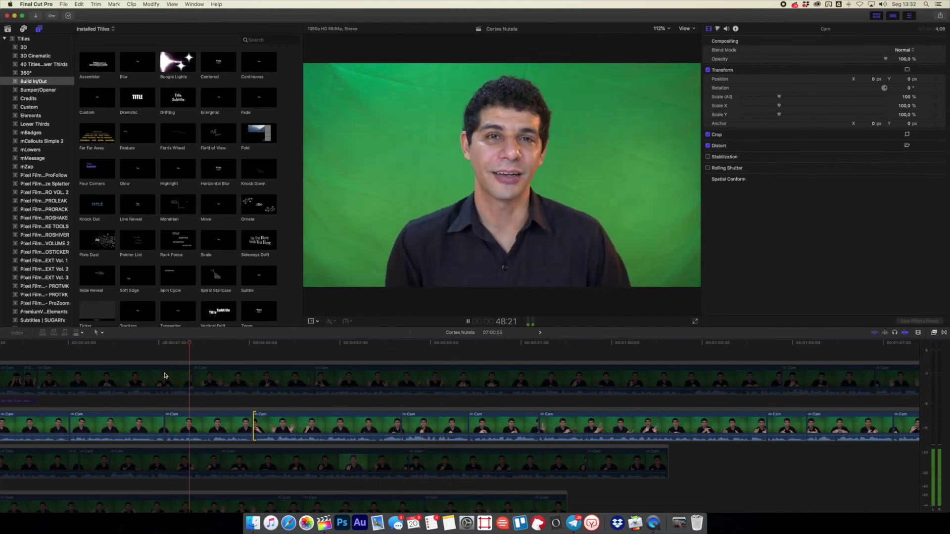
key("space")
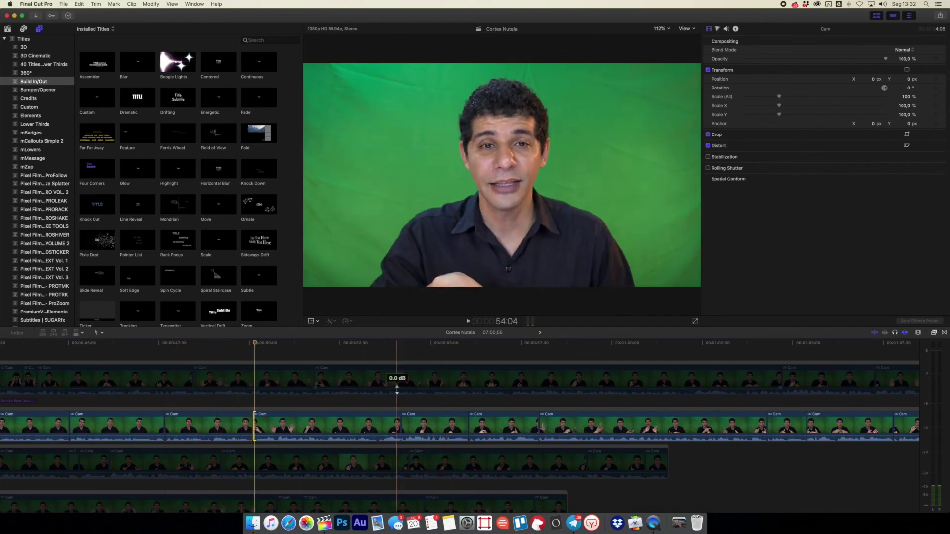
key("space")
key("space")
key("space")
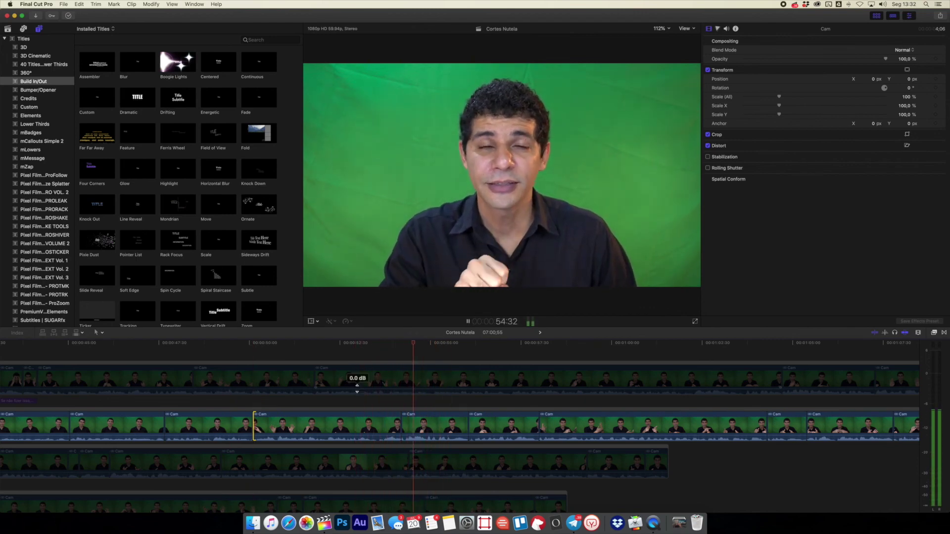
key("space")
key("space")
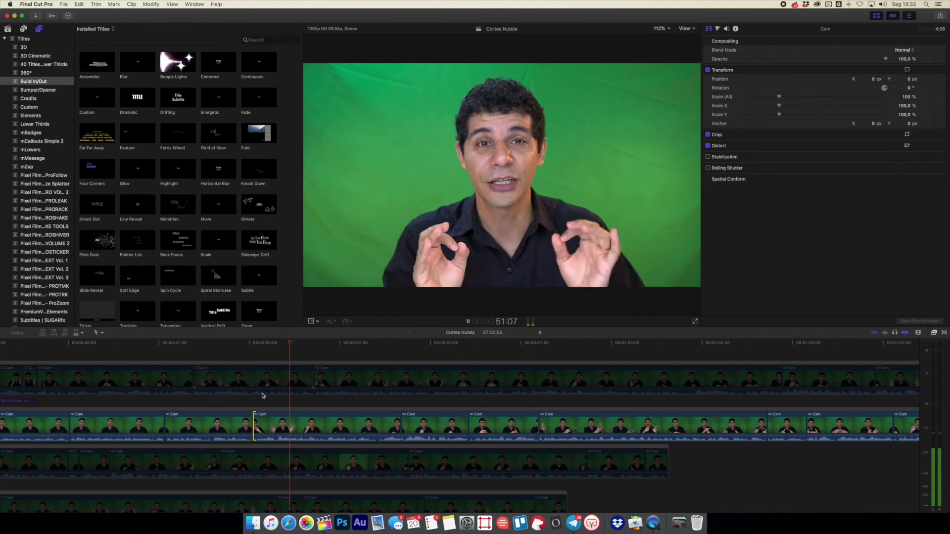
key("space")
Split the Cam clip that starts at 0:50 at about 0:53, lift its first part above the storyline and disable it.
left_click(379, 423)
key("super+b")
left_click_drag(336, 419, 334, 397)
key("v")
key("space")
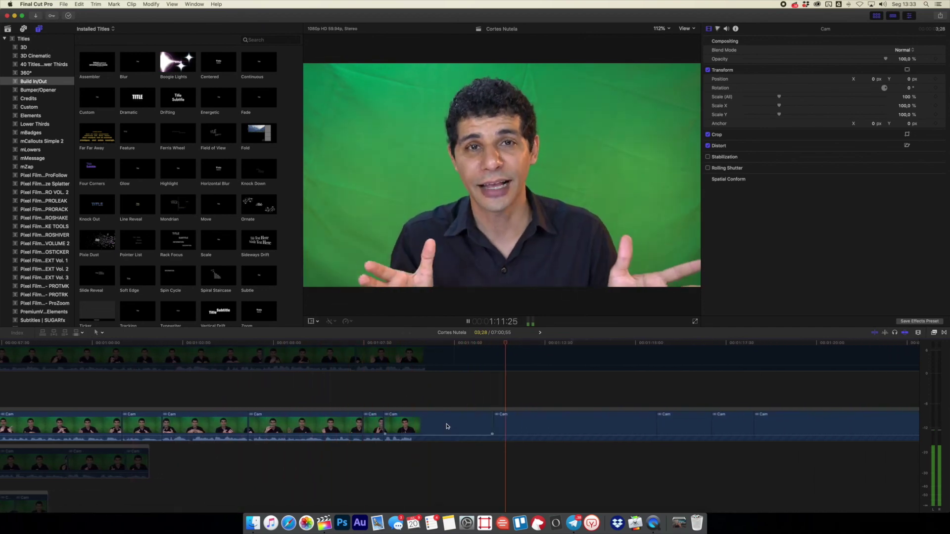
Review the section after 1:05, delete the five consecutive Cam clips between about 1:07 and 1:18, and play the new join.
left_click(382, 395)
left_click(274, 392)
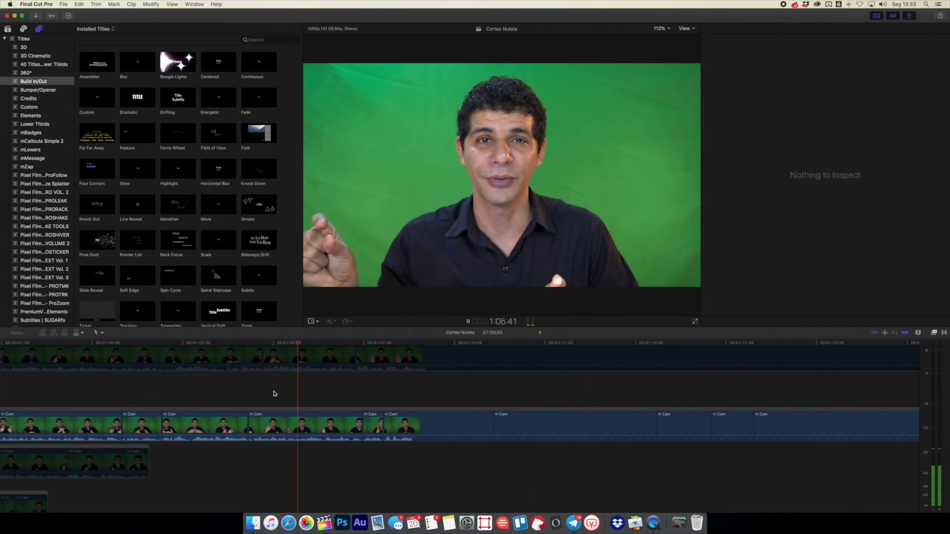
left_click(373, 426)
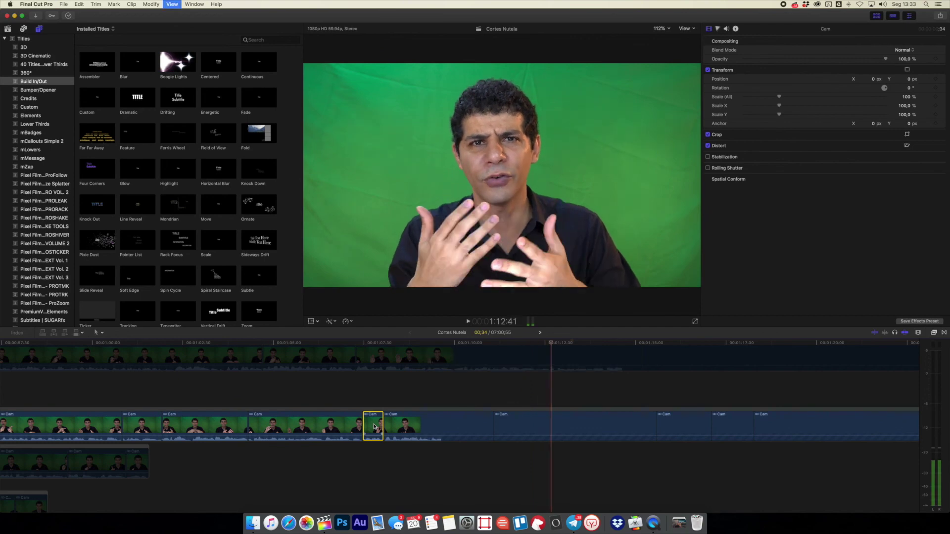
key("space")
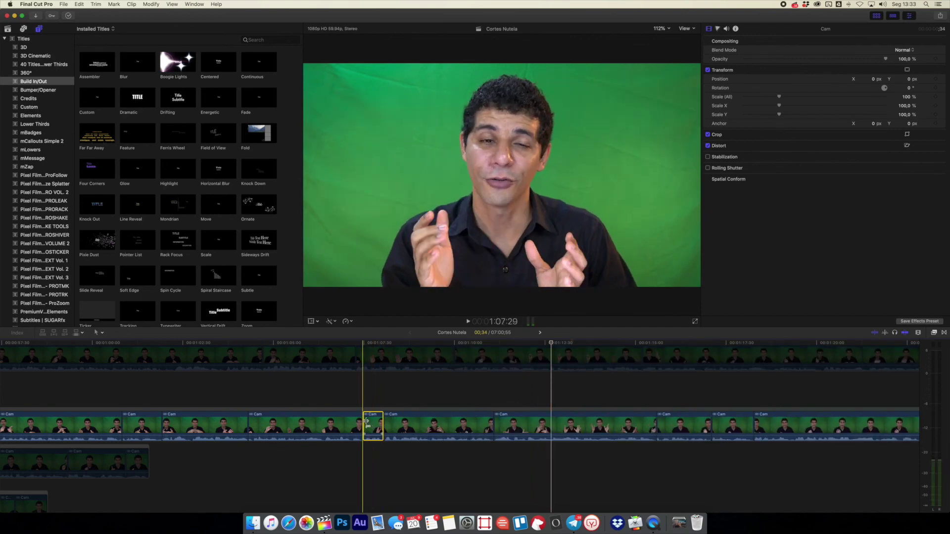
key("space")
scroll(367, 421, "right", 10)
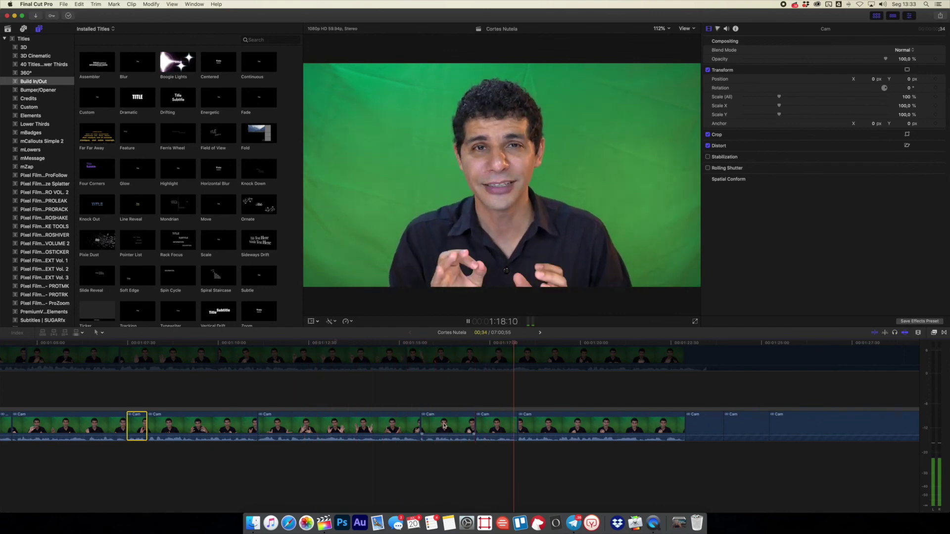
left_click(496, 426, "shift")
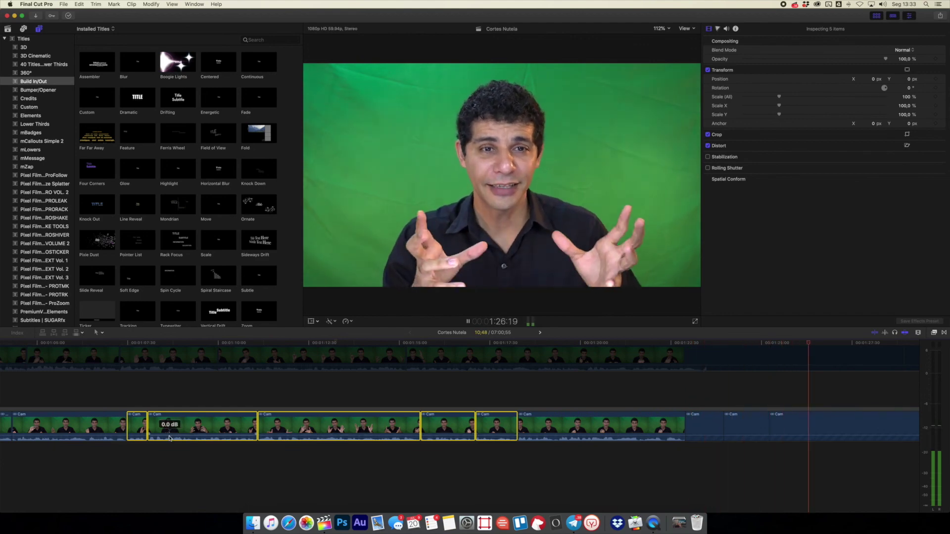
key("Delete")
key("space")
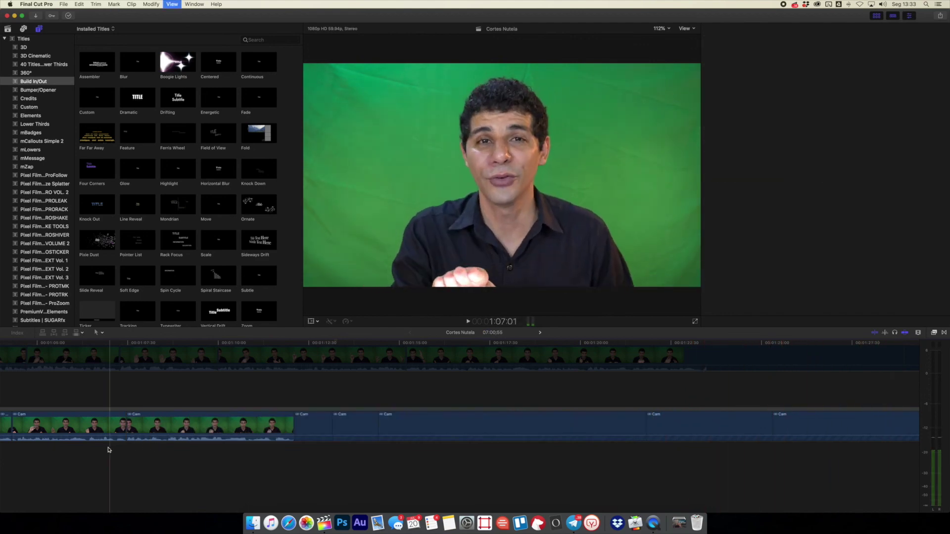
Play the Cam clips following the 1:07 join, examining the passage up to about 1:18.
scroll(188, 459, "right", 2)
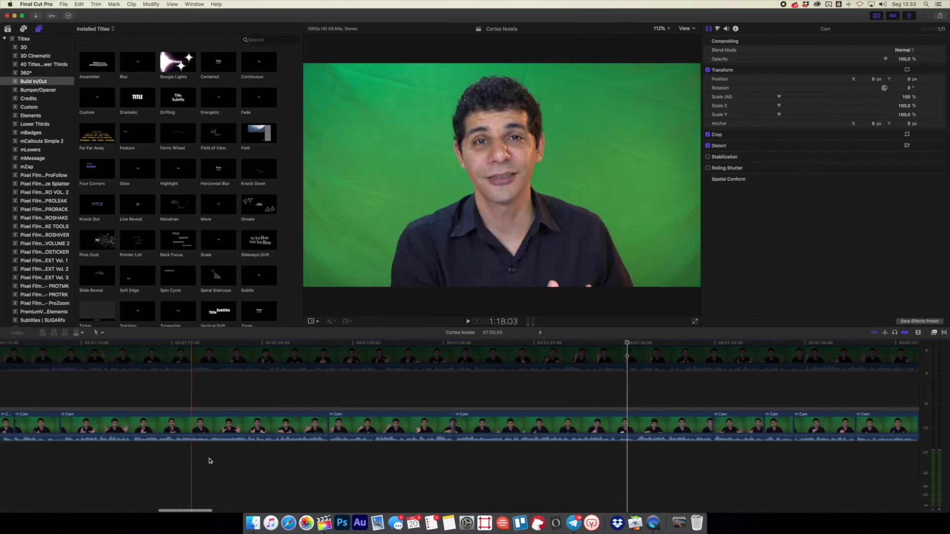
key("space")
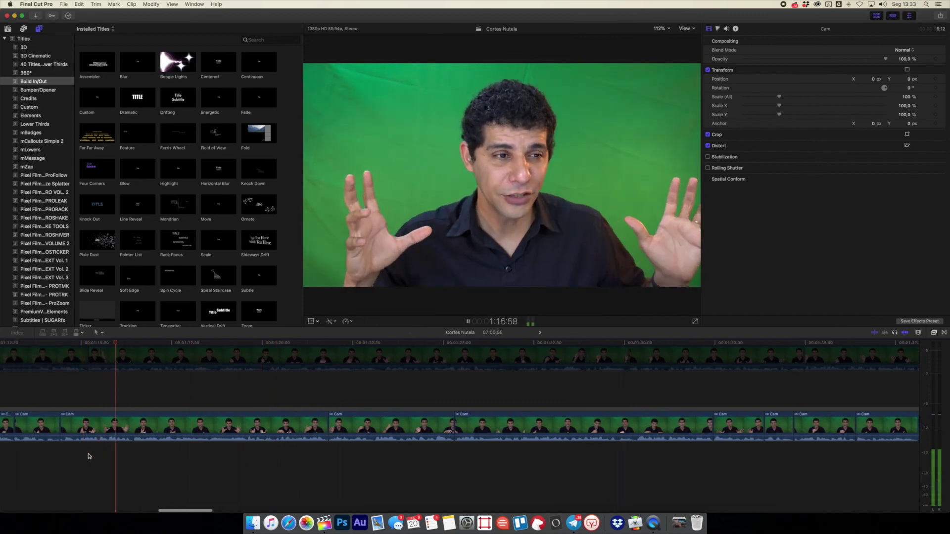
scroll(93, 457, "left", 3)
left_click(152, 469)
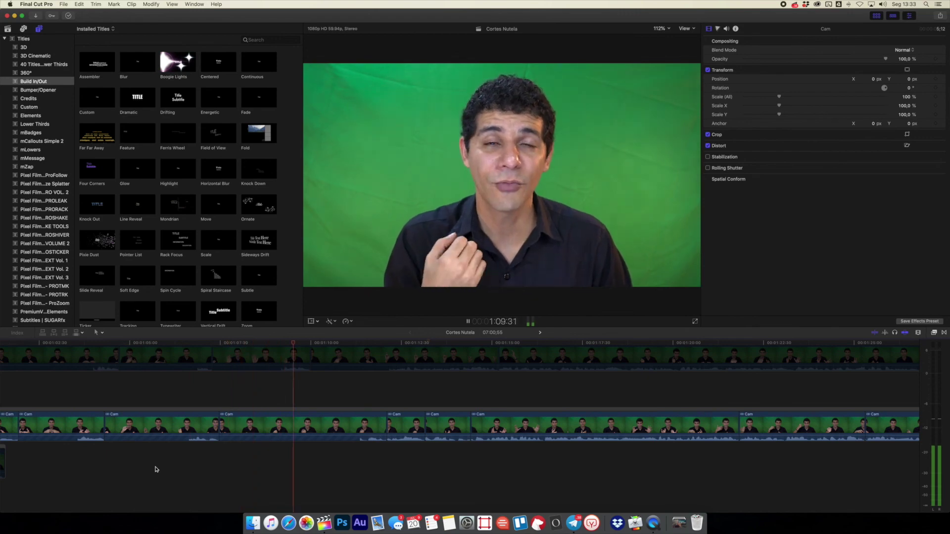
Replay the join at about 1:07, trim roughly one second off the following Cam clip's start, and preview the edit.
left_click(10, 470)
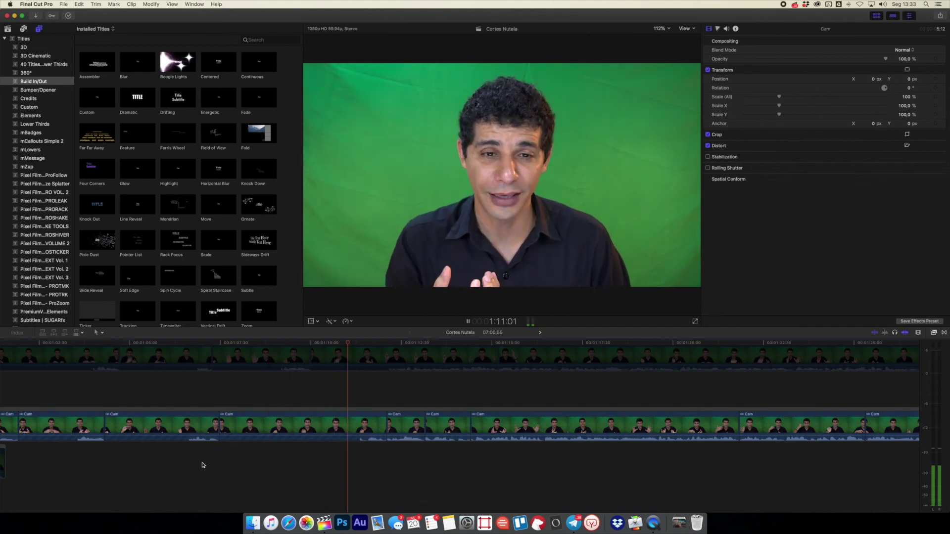
left_click(224, 463)
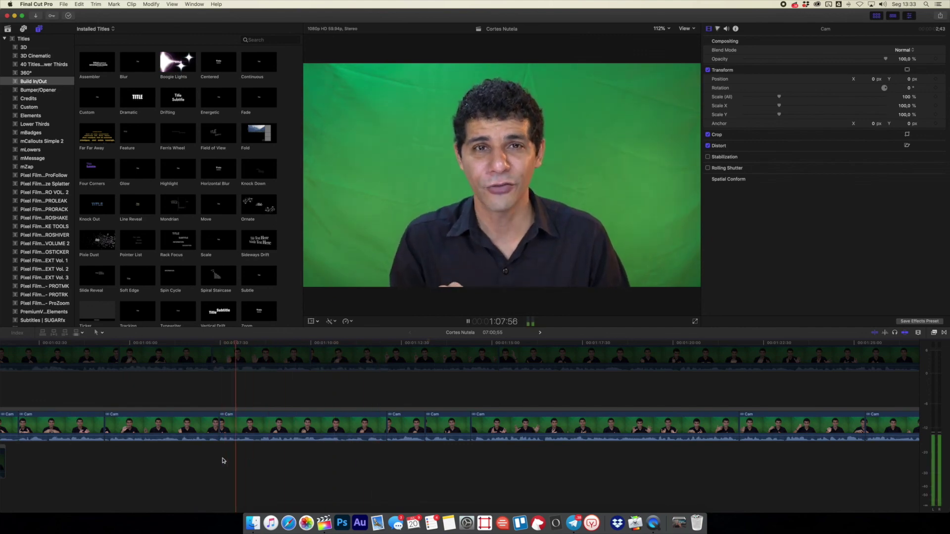
left_click_drag(220, 427, 253, 428)
key("shift+slash")
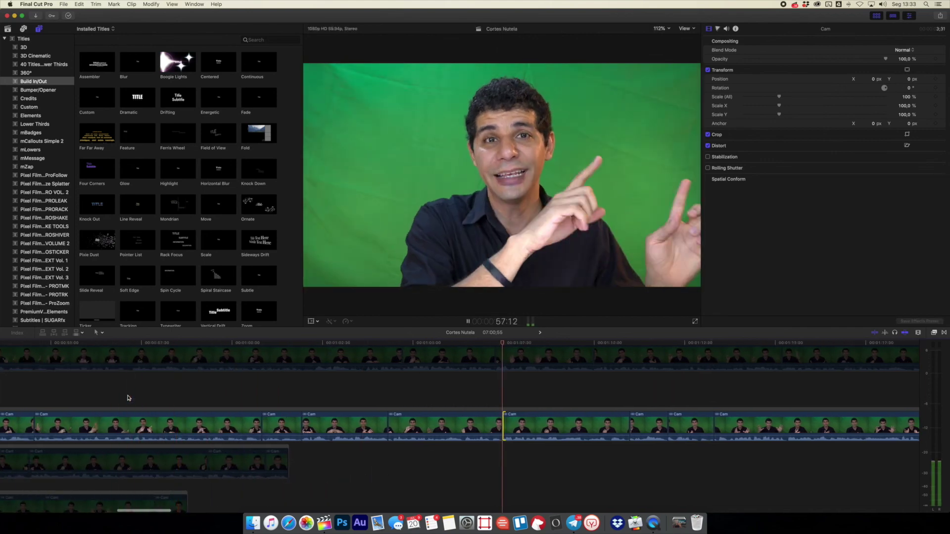
Replay the storyline from about 0:44 to 1:15 and recheck the passage leading up to the 1:07 join.
key("super+minus")
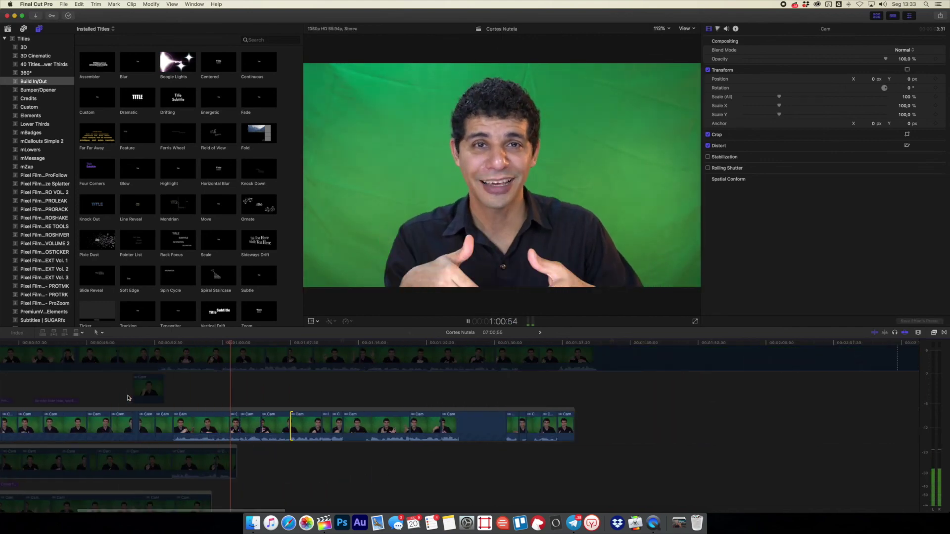
key("space")
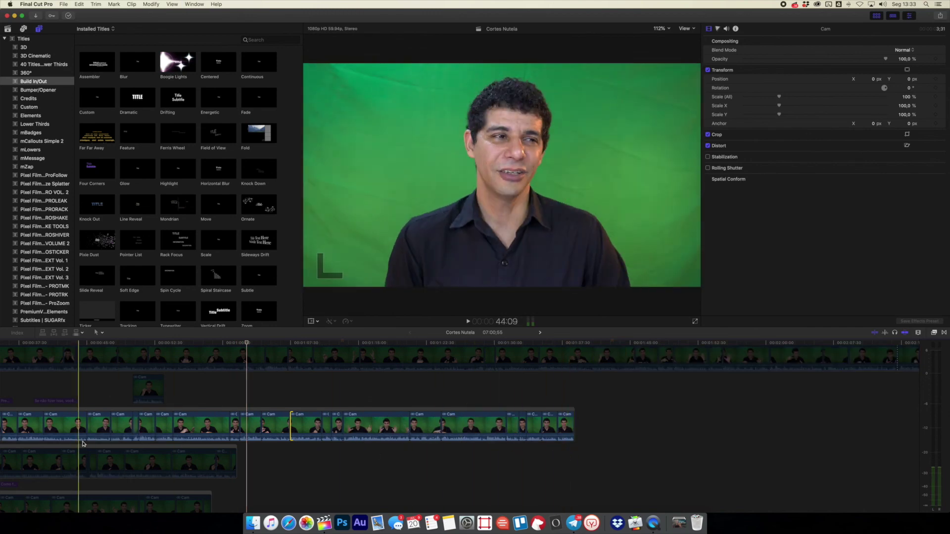
key("space")
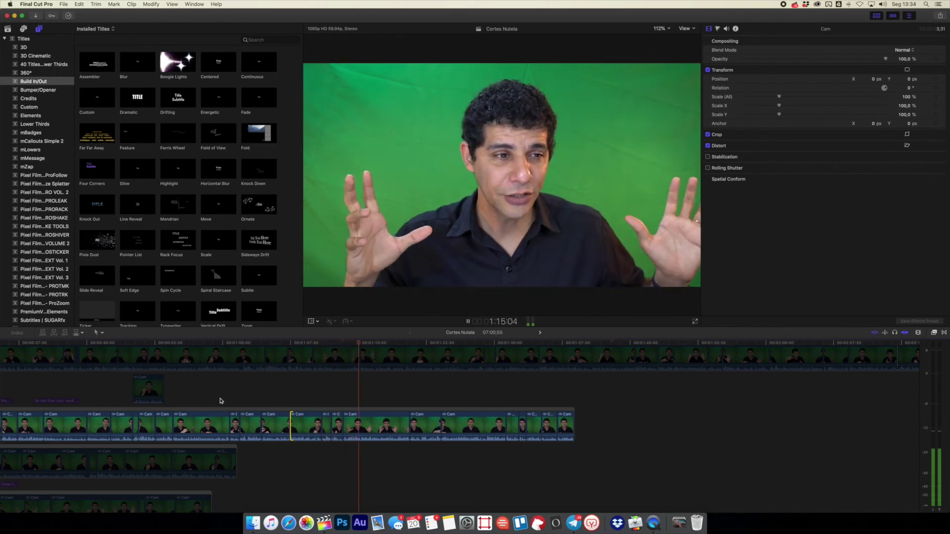
key("space")
scroll(200, 393, "left", 5)
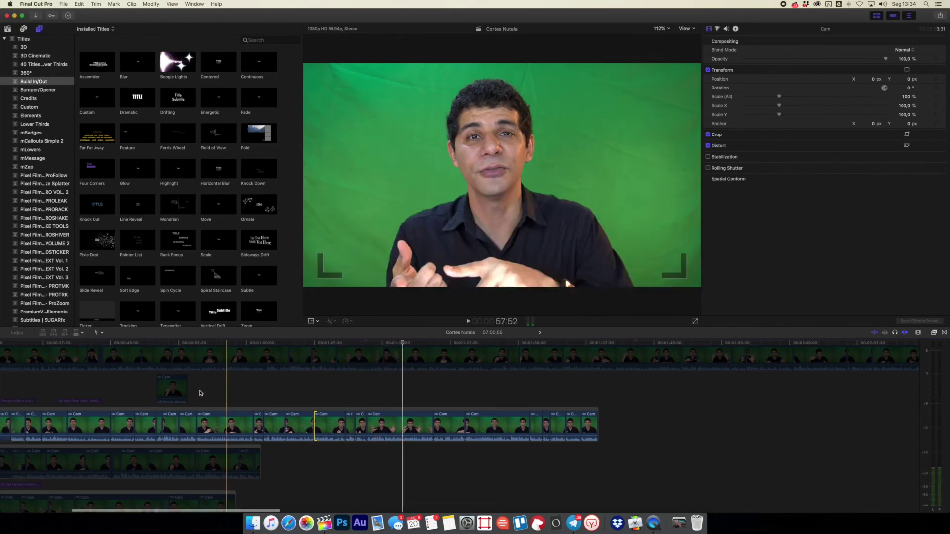
key("space")
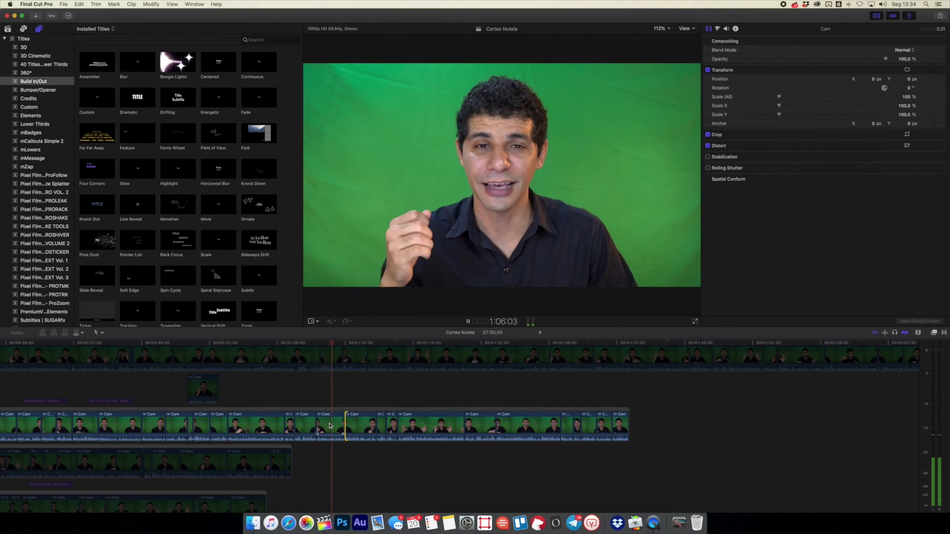
Select the three consecutive Cam clips from about 1:07 to 1:13 and lift them out above the storyline.
left_click(357, 426)
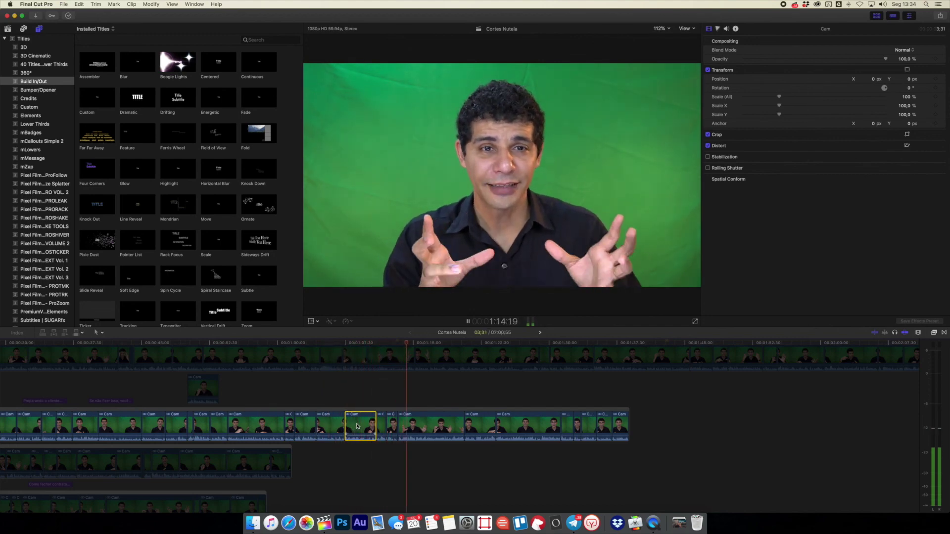
key("space")
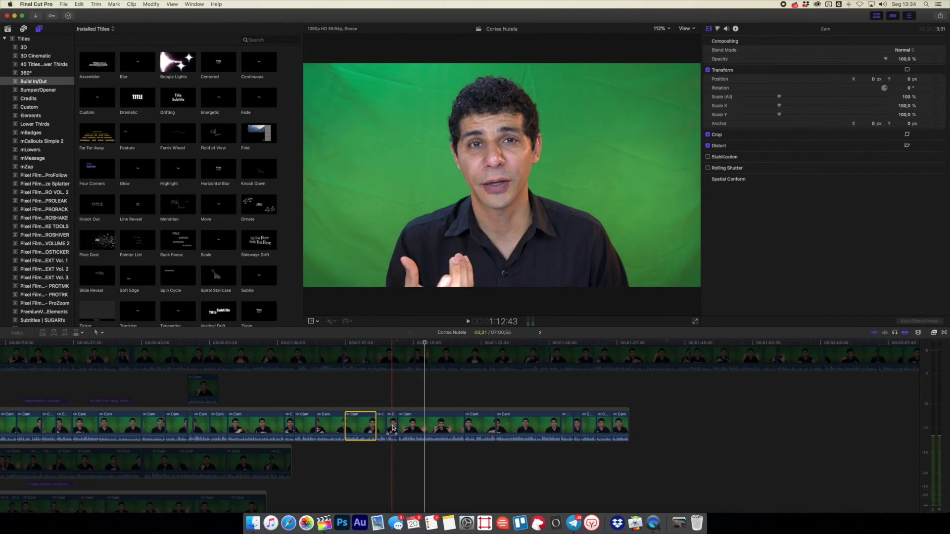
left_click_drag(370, 426, 321, 391)
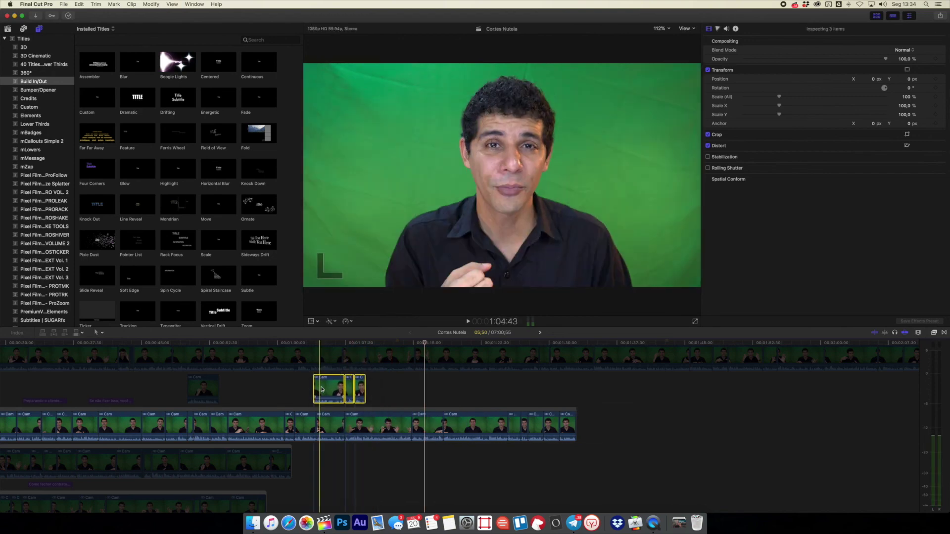
Play the storyline through to its end and trim about two seconds off the start of its opening Cam clip.
key("space")
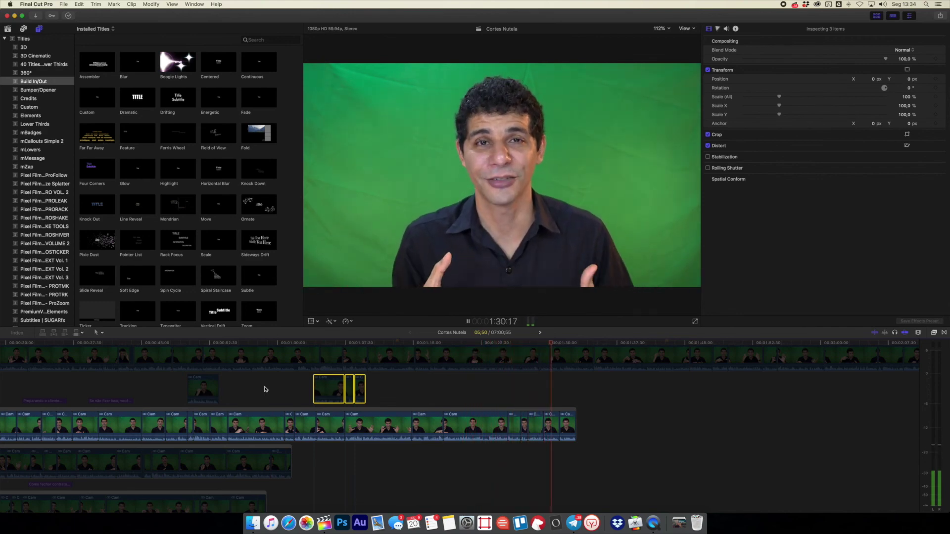
key("space")
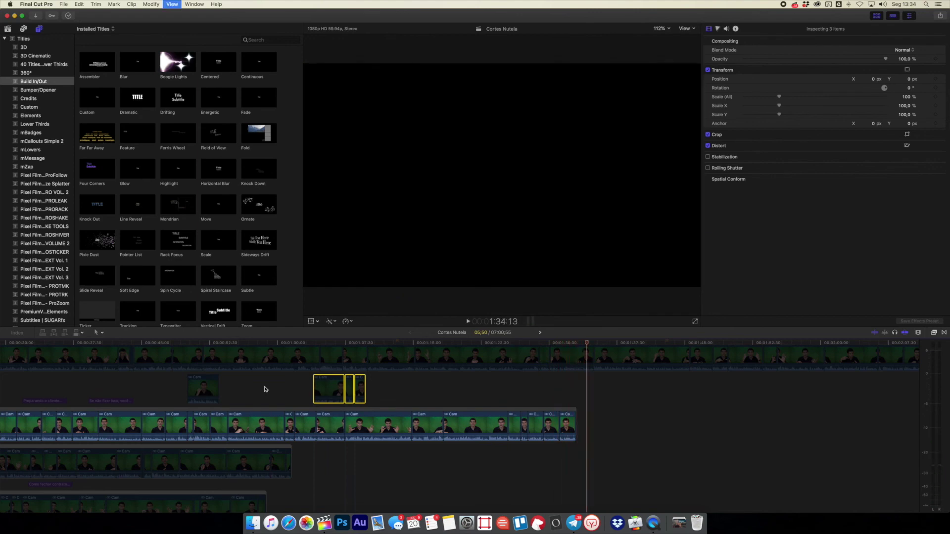
scroll(123, 420, "left", 10)
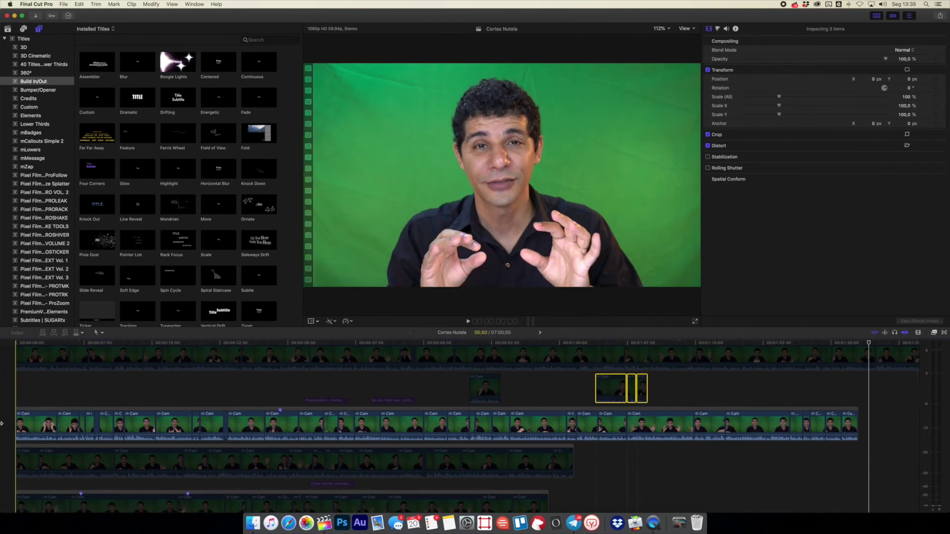
key("space")
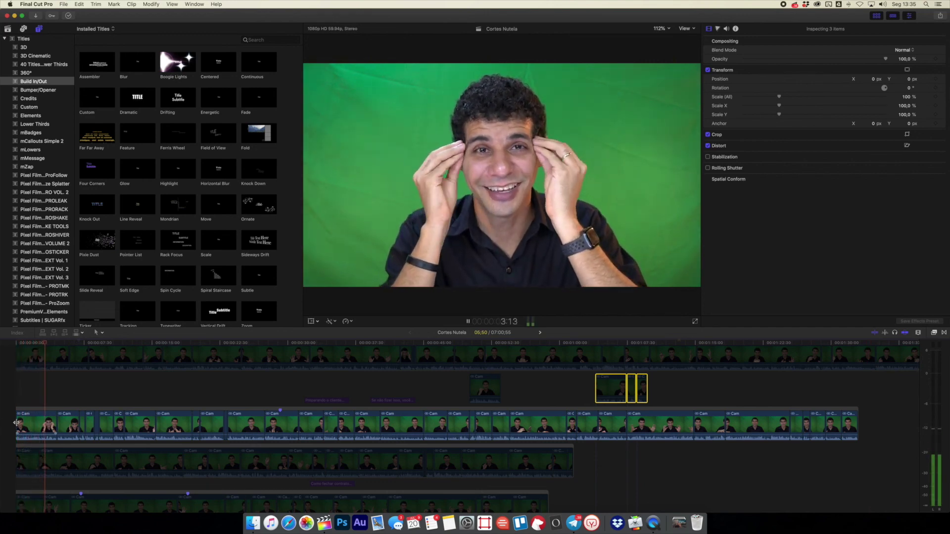
left_click_drag(18, 422, 36, 421)
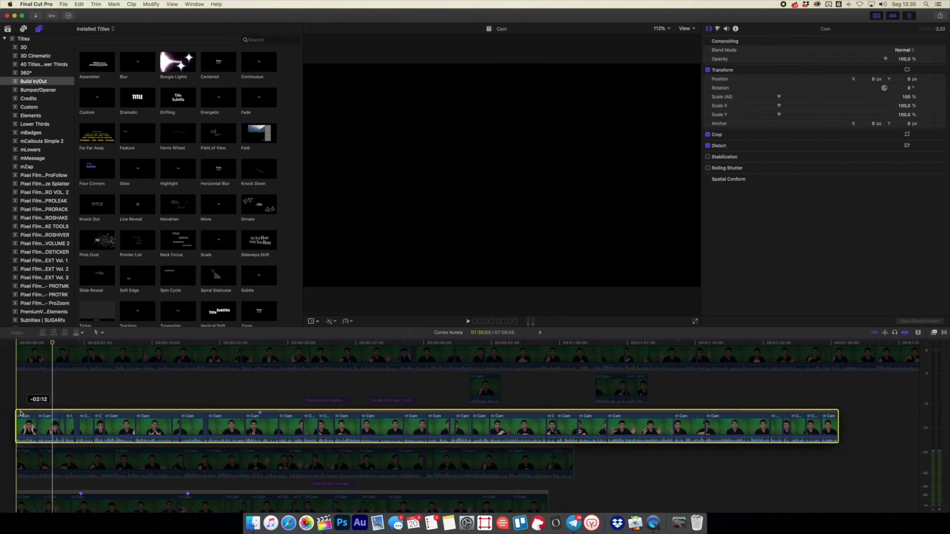
key("space")
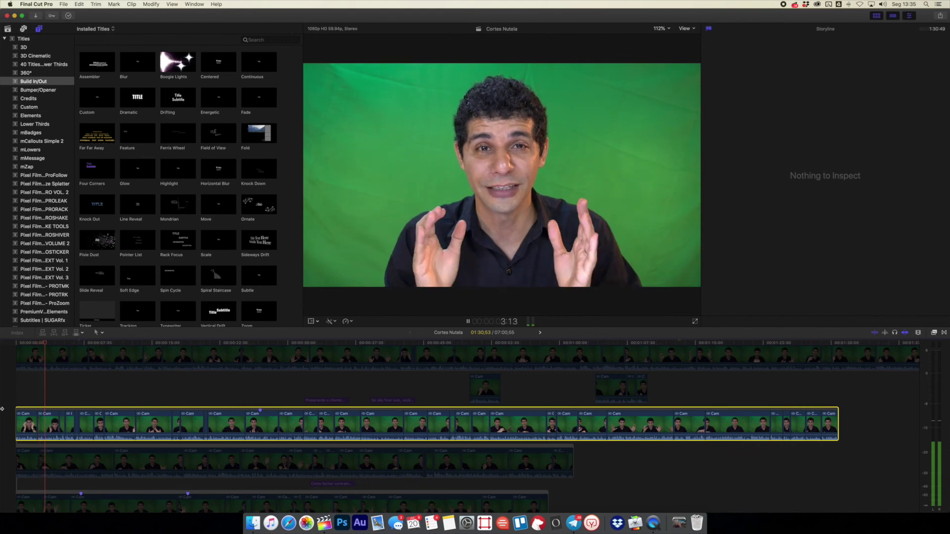
Lift the shortened opening Cam clip out above the storyline and replay the new opening, rechecking the joins around 0:04 to 0:06.
left_click_drag(25, 423, 20, 391)
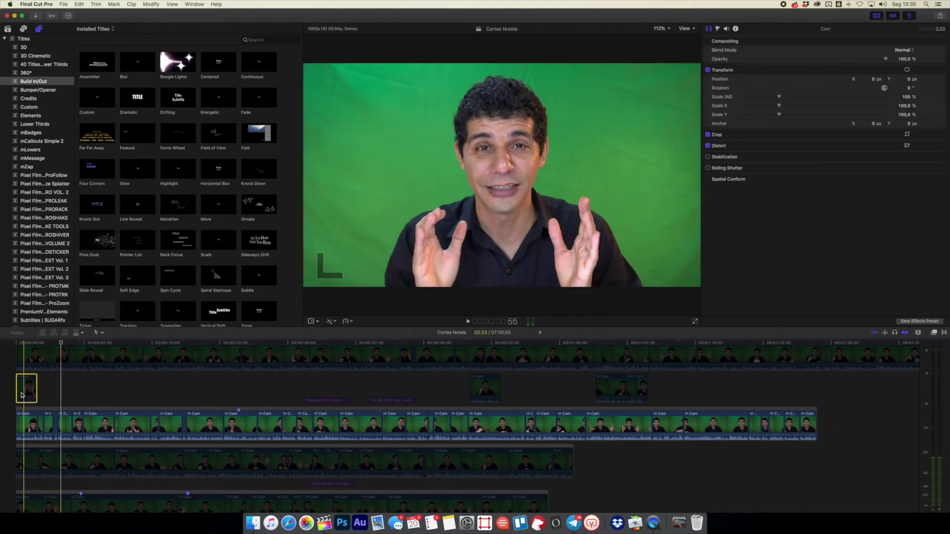
key("Home")
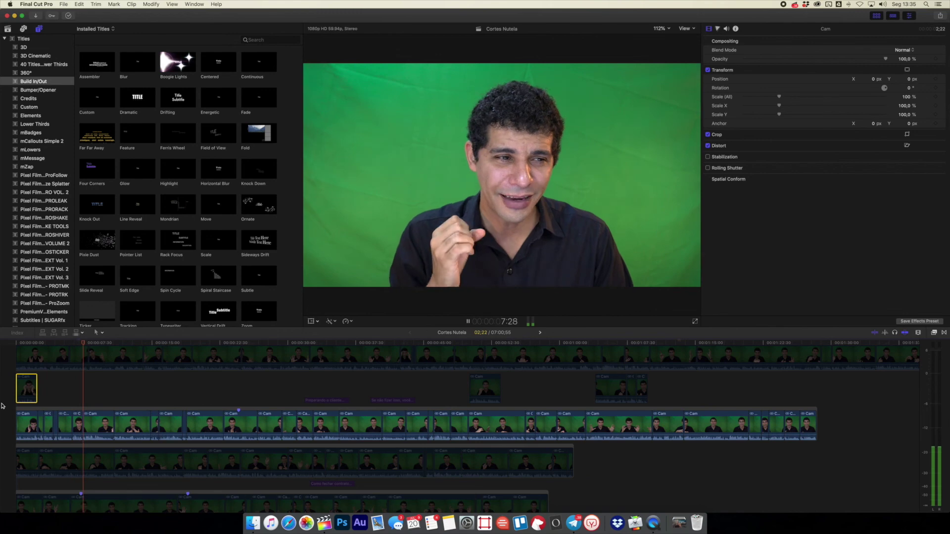
key("space")
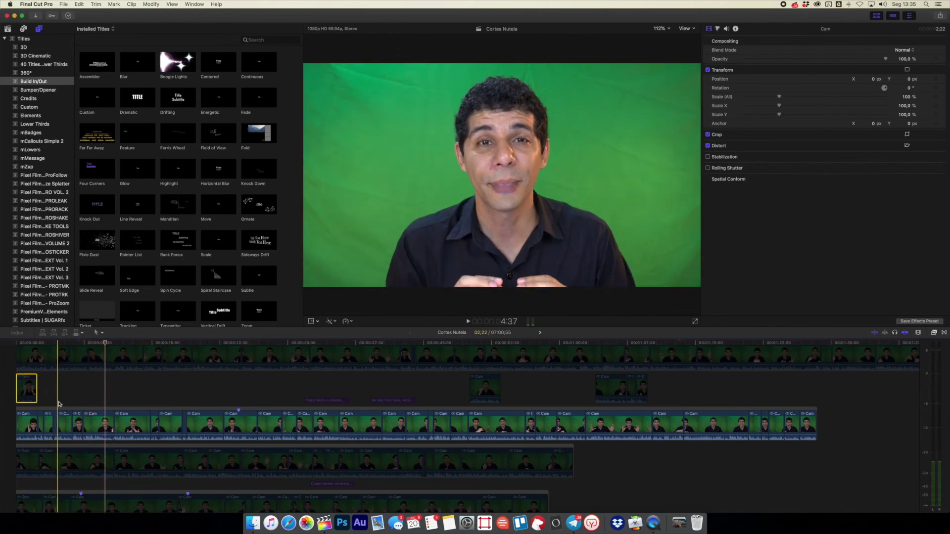
key("space")
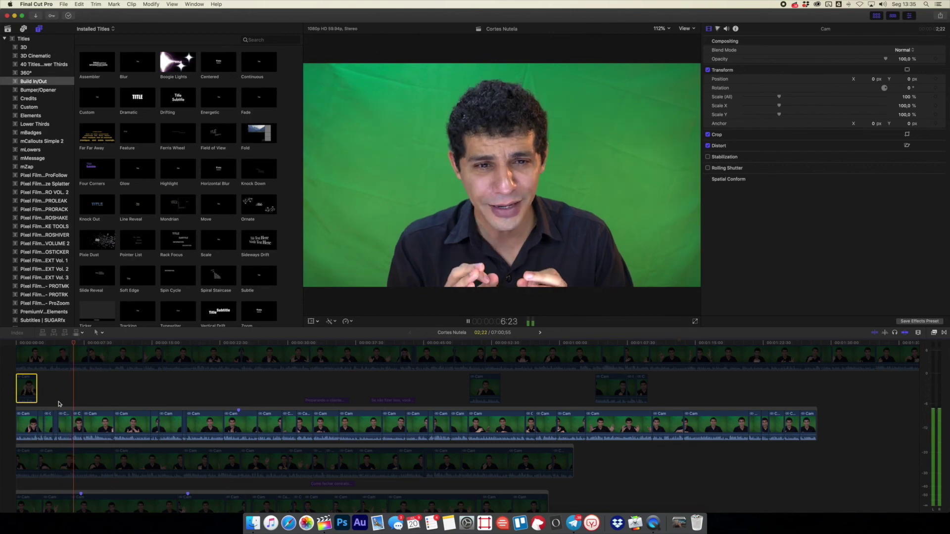
key("space")
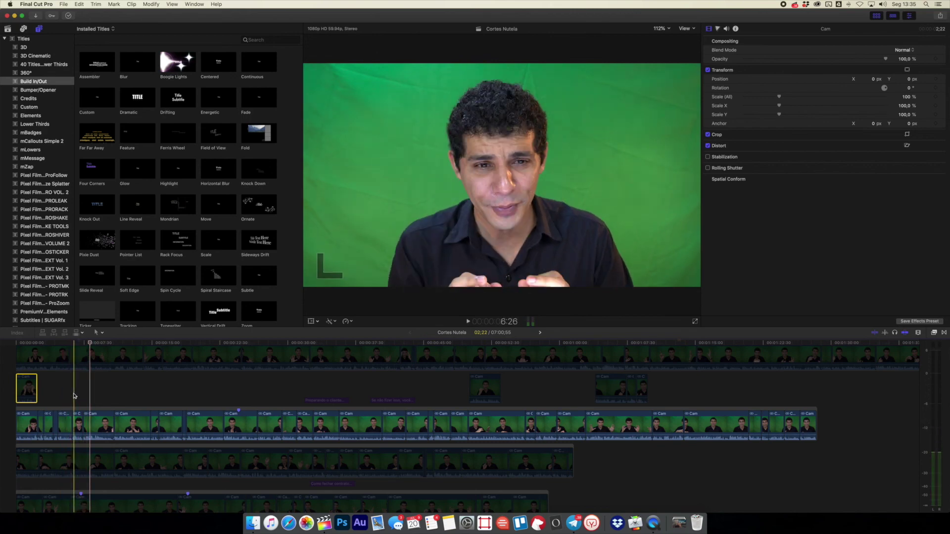
Lift the five consecutive opening Cam clips, up to about 0:06, out above the storyline and play the storyline from its new start.
left_click(70, 416)
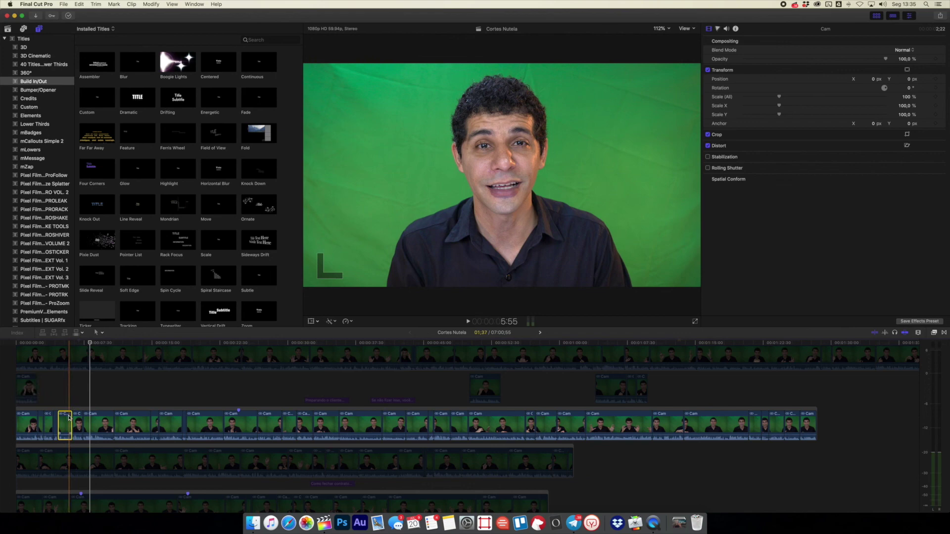
left_click(21, 424, "shift")
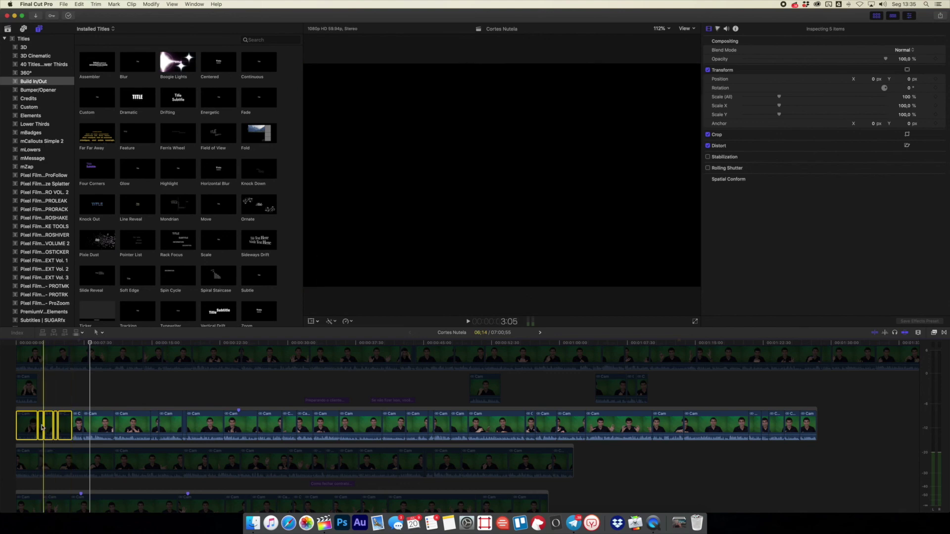
left_click_drag(28, 421, 67, 385)
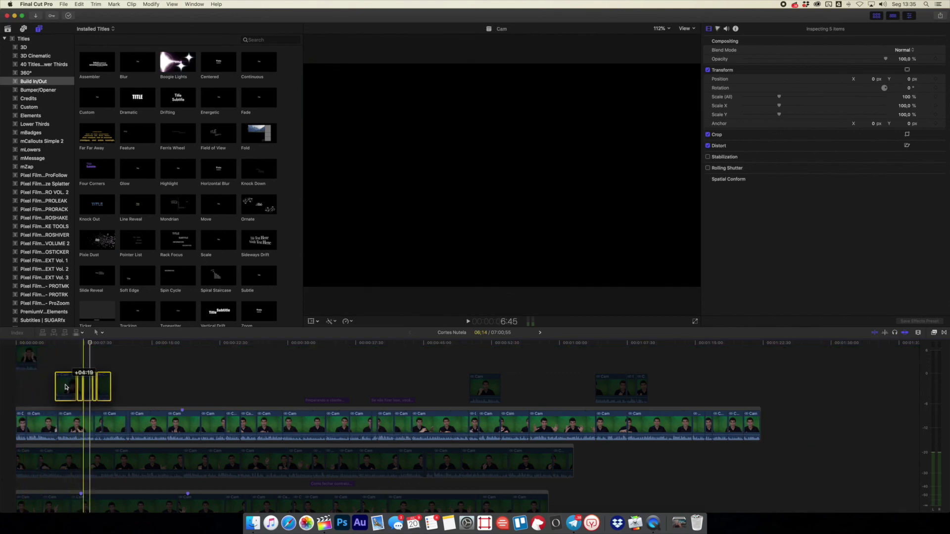
key("space")
key("Home")
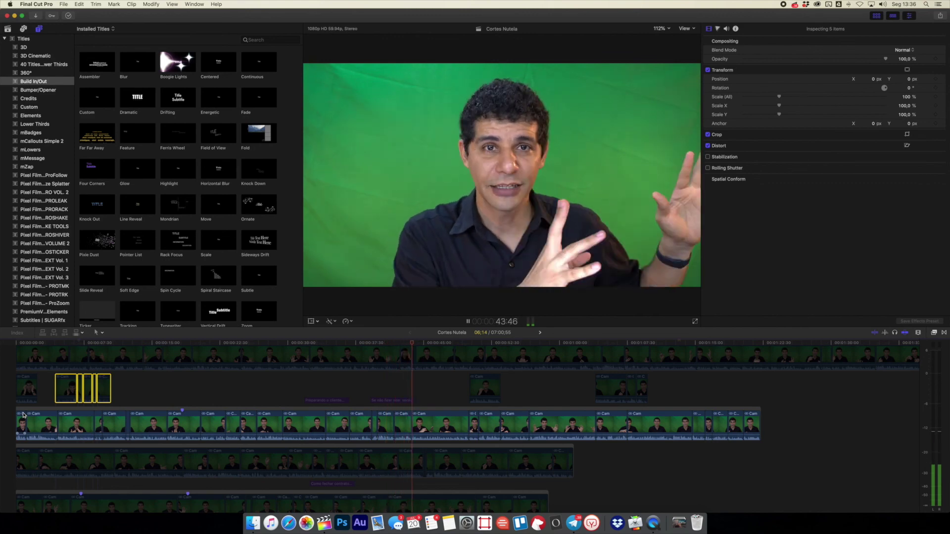
Move the two title clips from above the active Cam storyline to just below it and play the opening past about 0:09.
left_click_drag(430, 401, 326, 439)
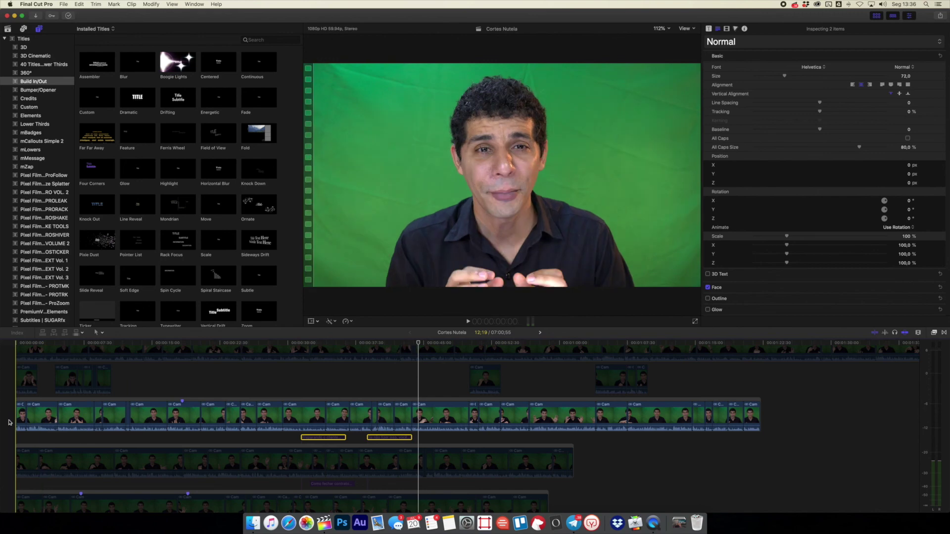
key("space")
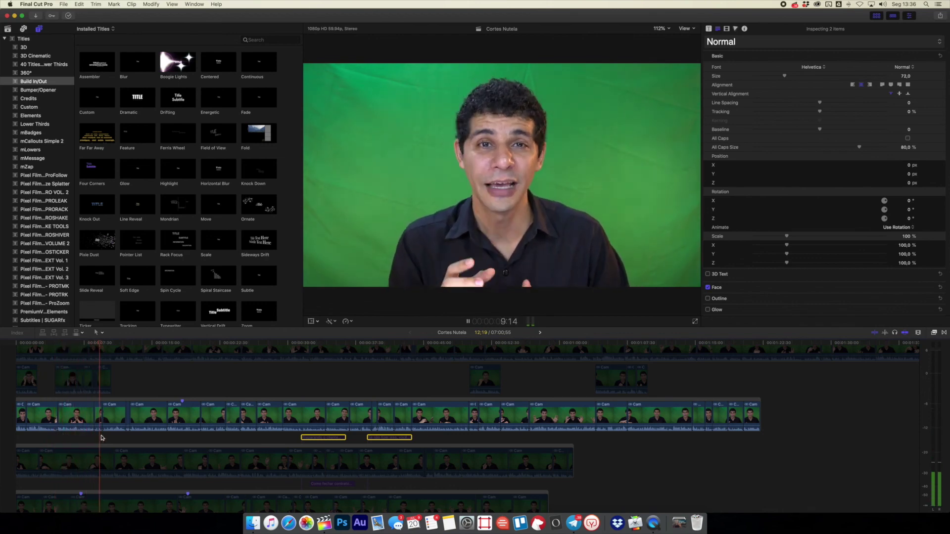
key("space")
Lift the four opening Cam clips, up to about 0:09, out above the storyline and play the remaining storyline to its end.
left_click(98, 415)
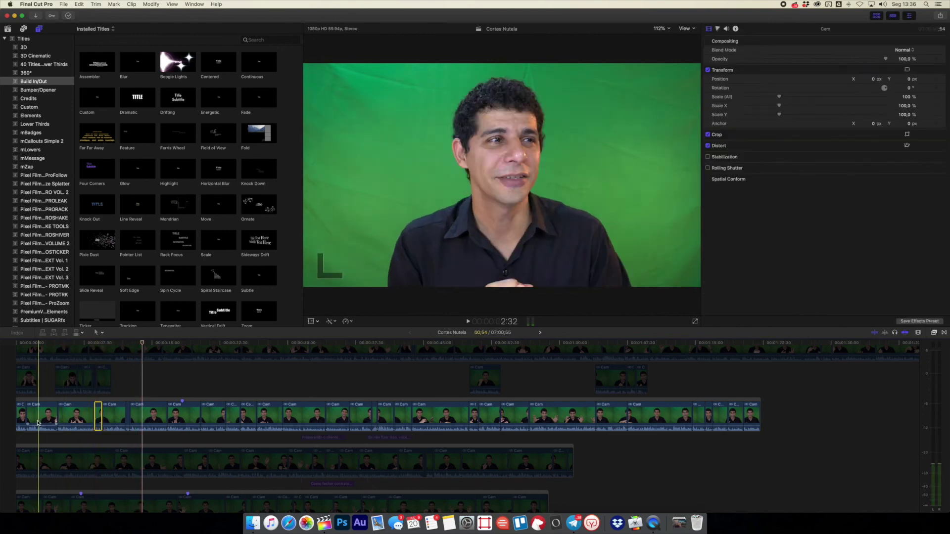
left_click(21, 416, "shift")
left_click_drag(41, 418, 148, 383)
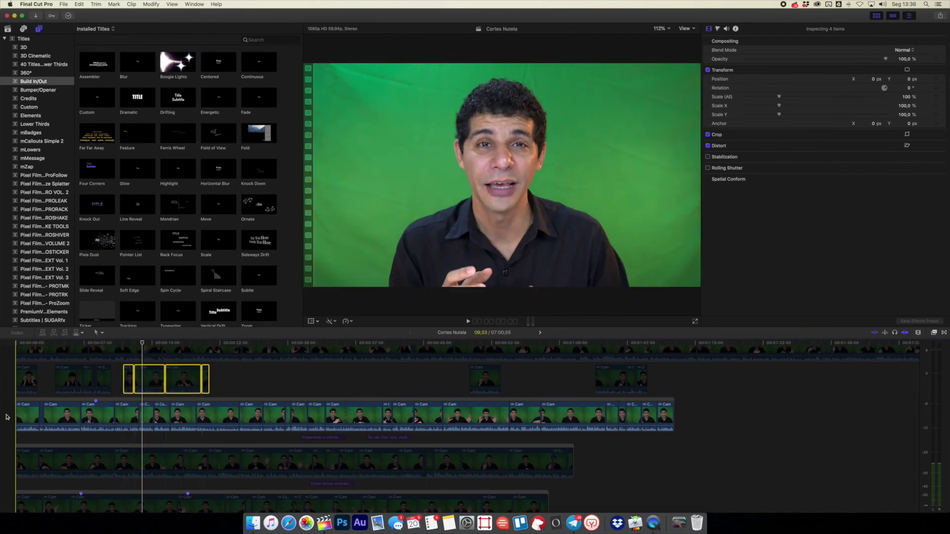
key("space")
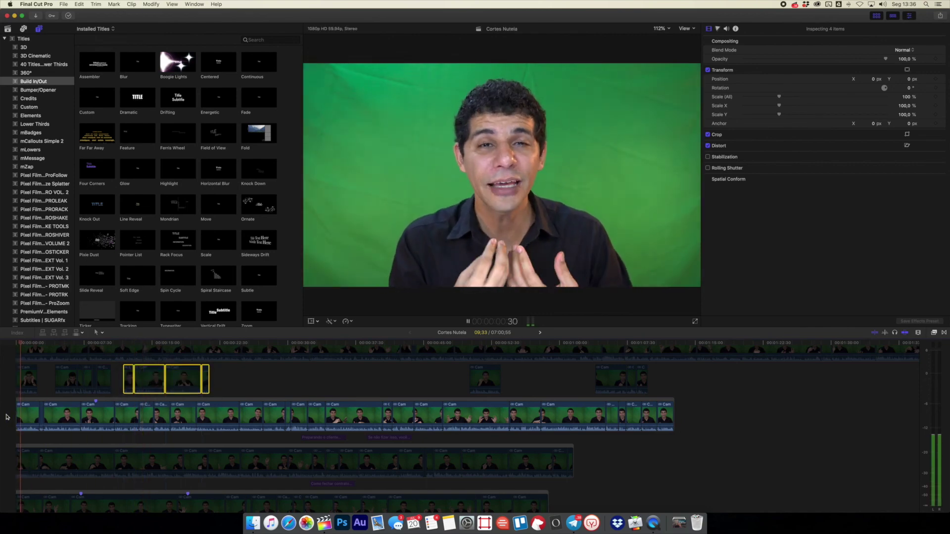
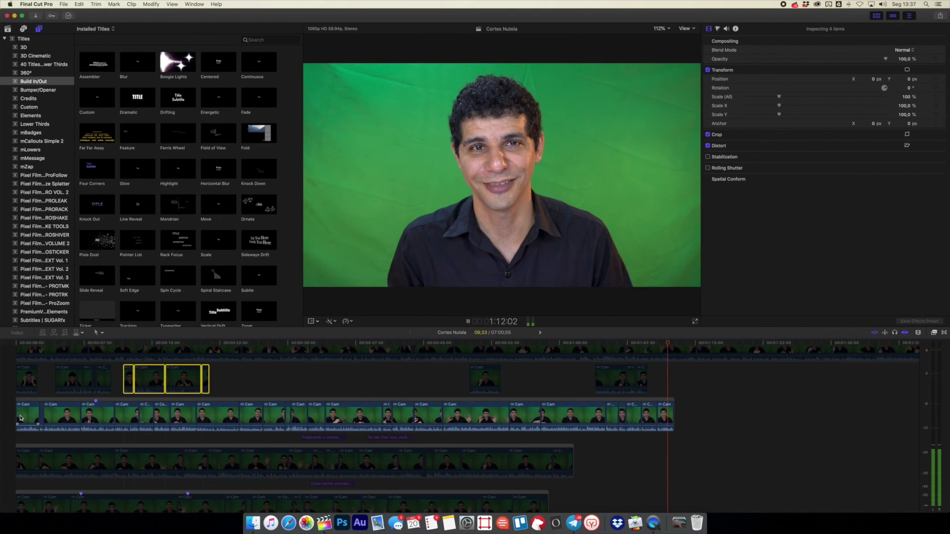
key("space")
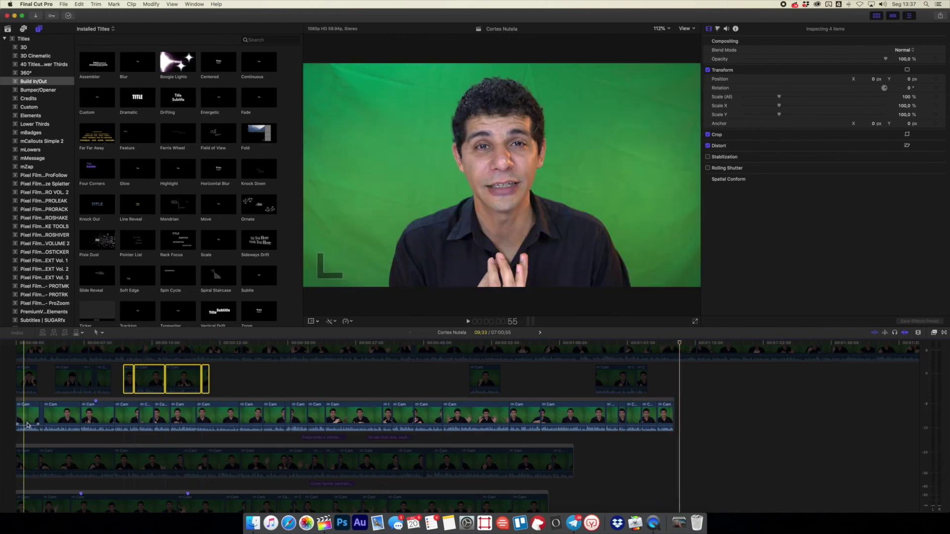
Select all the lifted-out Cam clips above the storyline and delete them.
left_click_drag(667, 383, 2, 367)
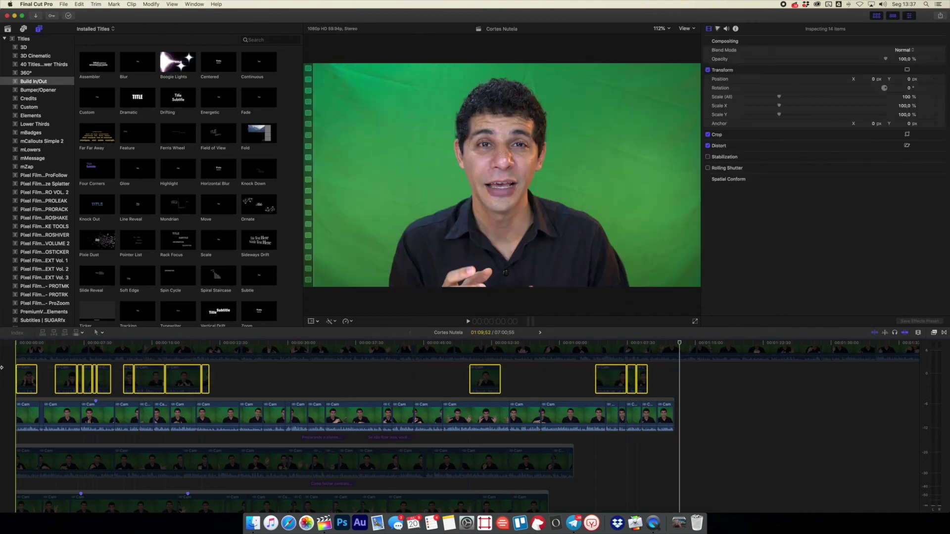
key("Delete")
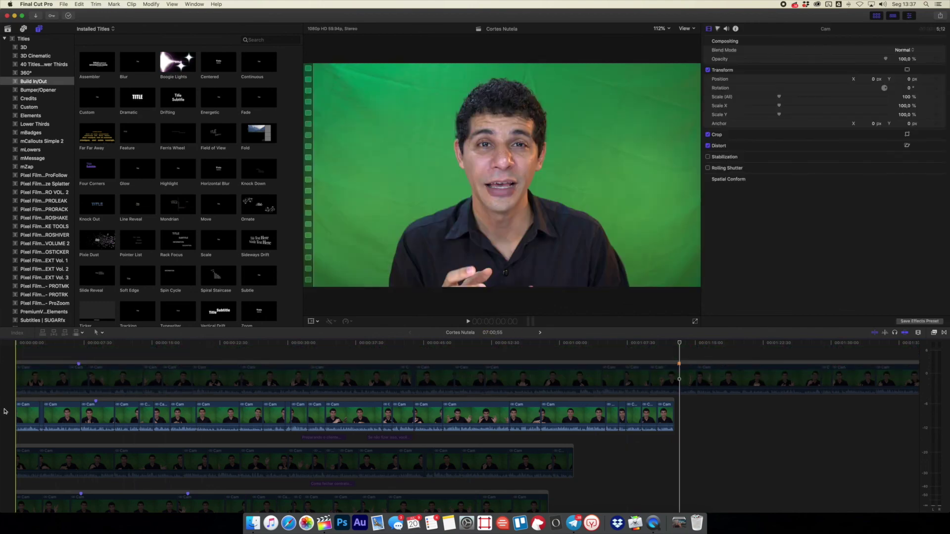
left_click(674, 418)
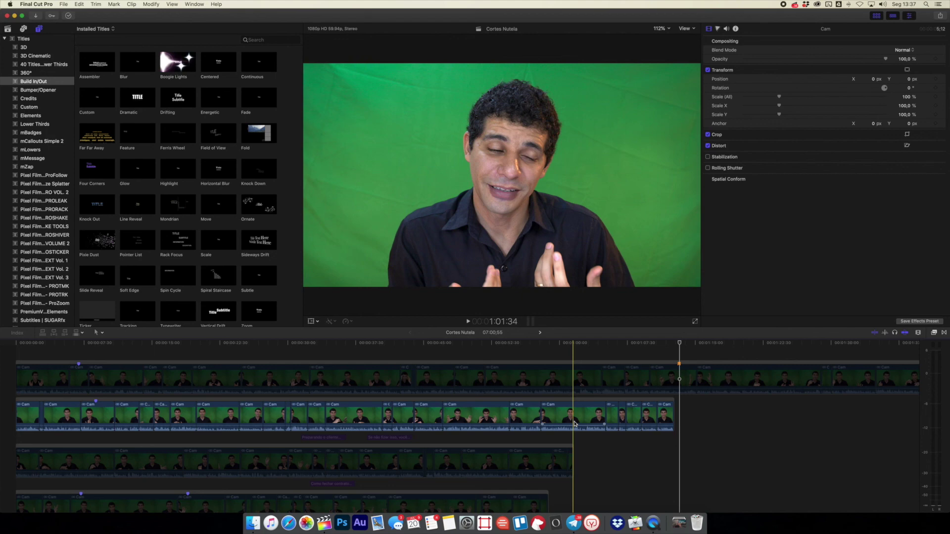
Look over the rest of the project beyond the storylines' ends and return to the stacked opening versions.
scroll(576, 425, "down", 5)
scroll(578, 428, "right", 15)
scroll(579, 430, "right", 3)
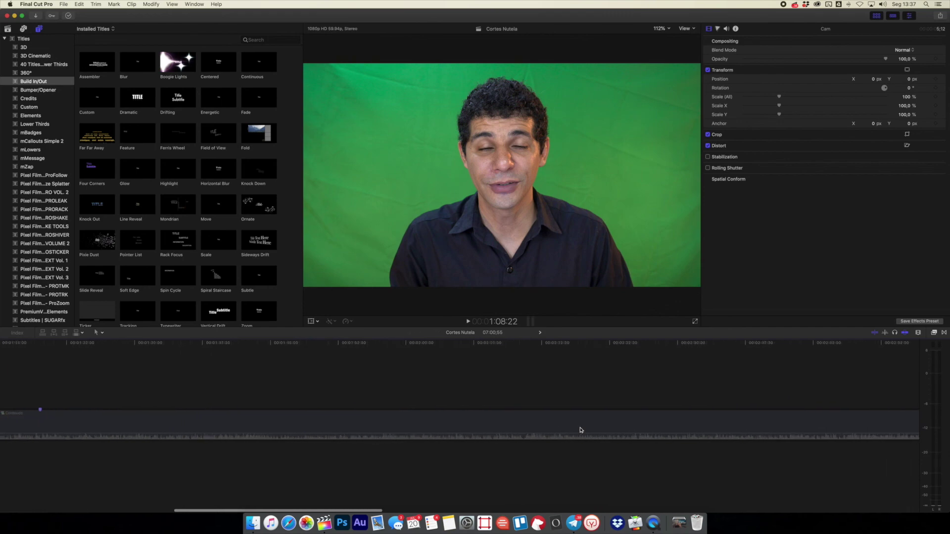
key("super+minus")
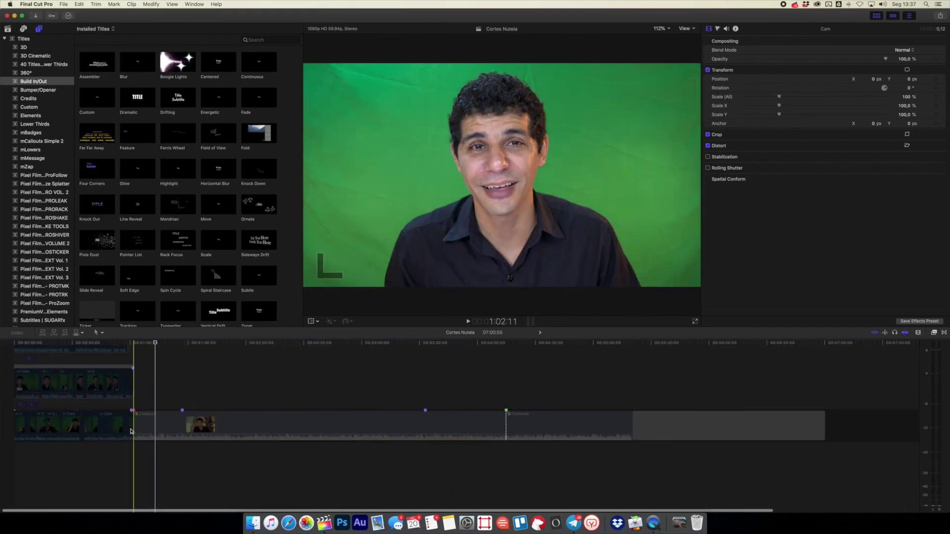
scroll(144, 431, "up", 5)
key("super+equal")
key("super+equal")
key("super+equal")
key("super+equal")
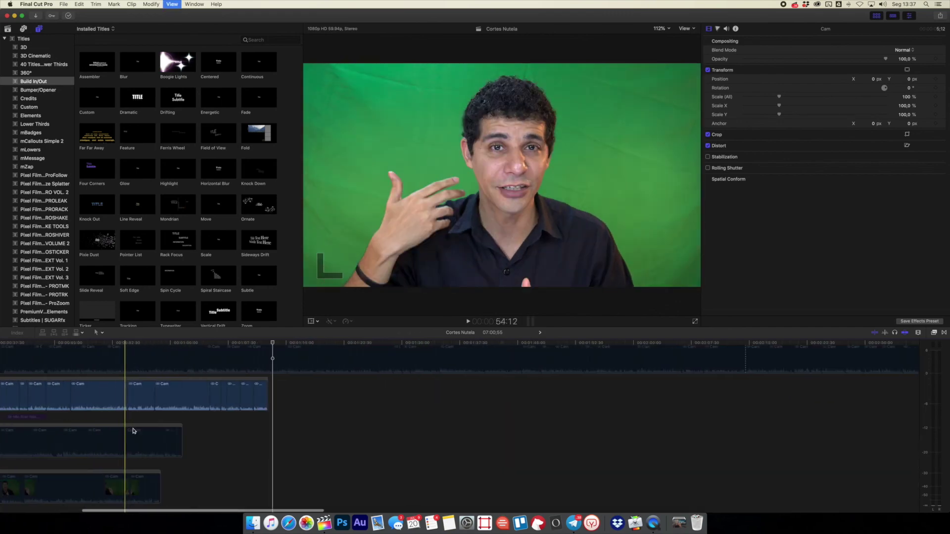
key("super+minus")
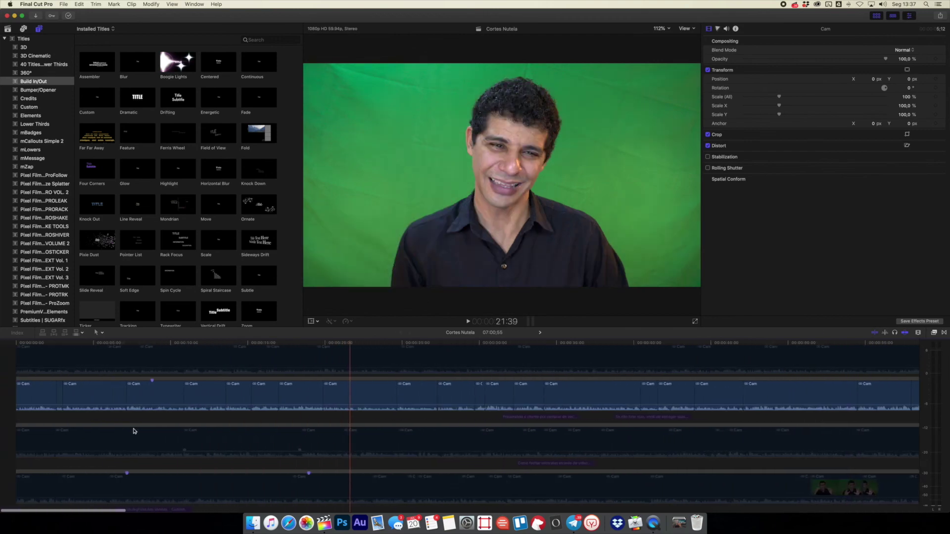
key("super+minus")
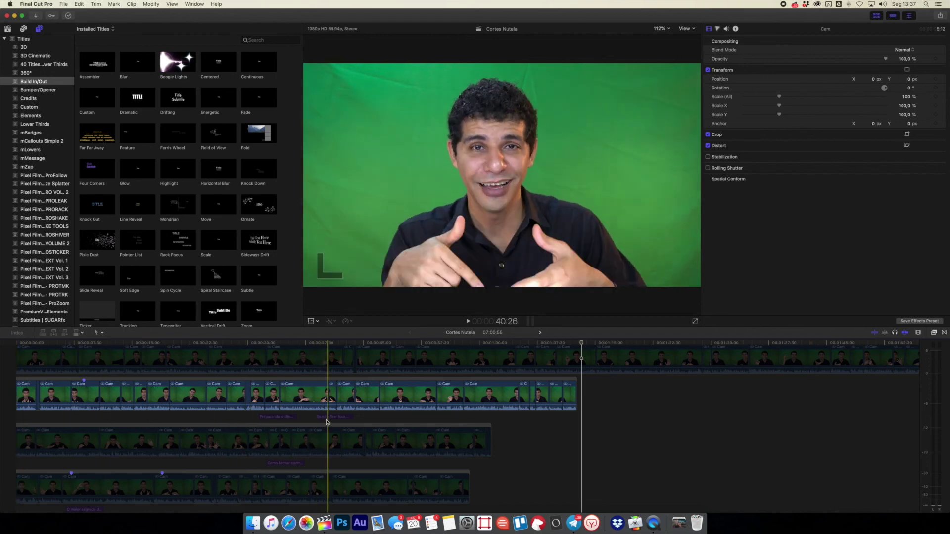
Duplicate the second title above the active storyline at about 0:36, set its text to "A estrategia que vende sozinho" and disable it.
left_click_drag(326, 418, 308, 373)
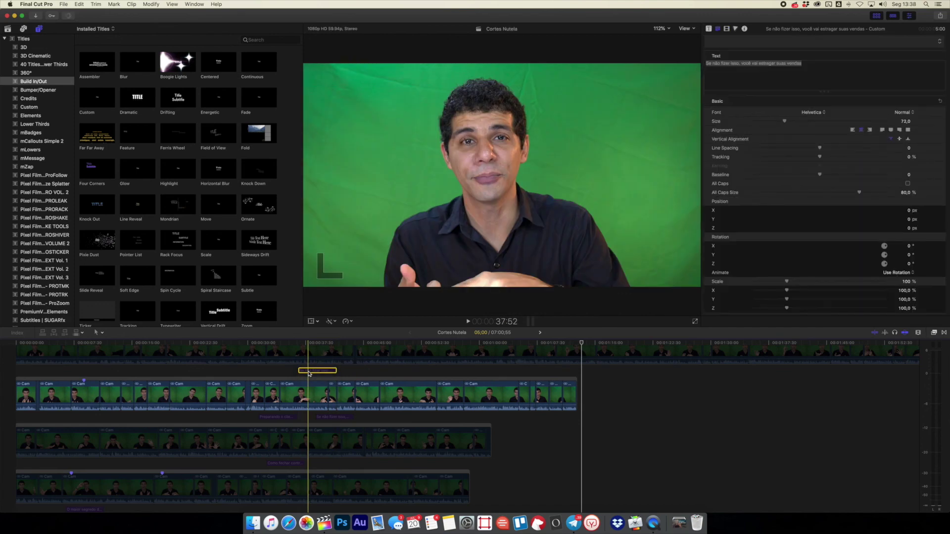
left_click(713, 63)
triple_click(807, 69)
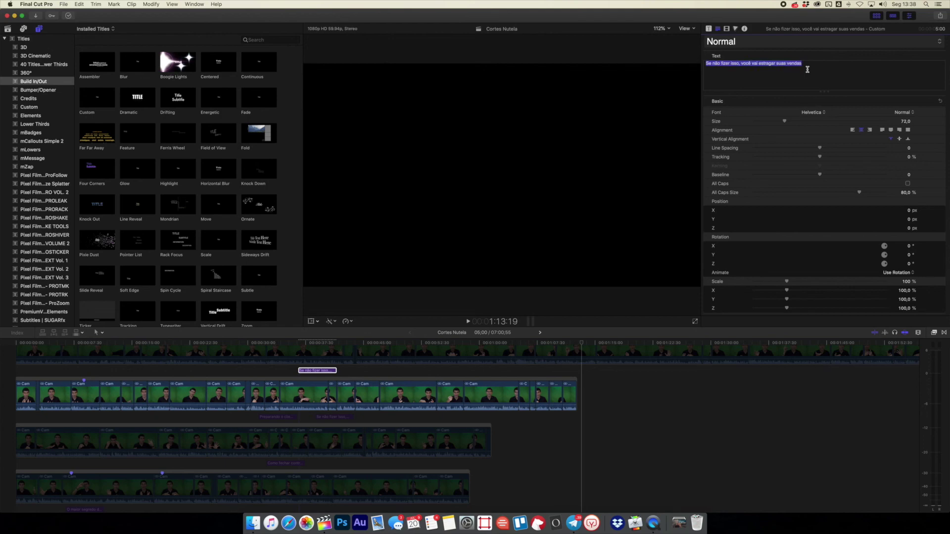
type("A estrategia que vende sozinho")
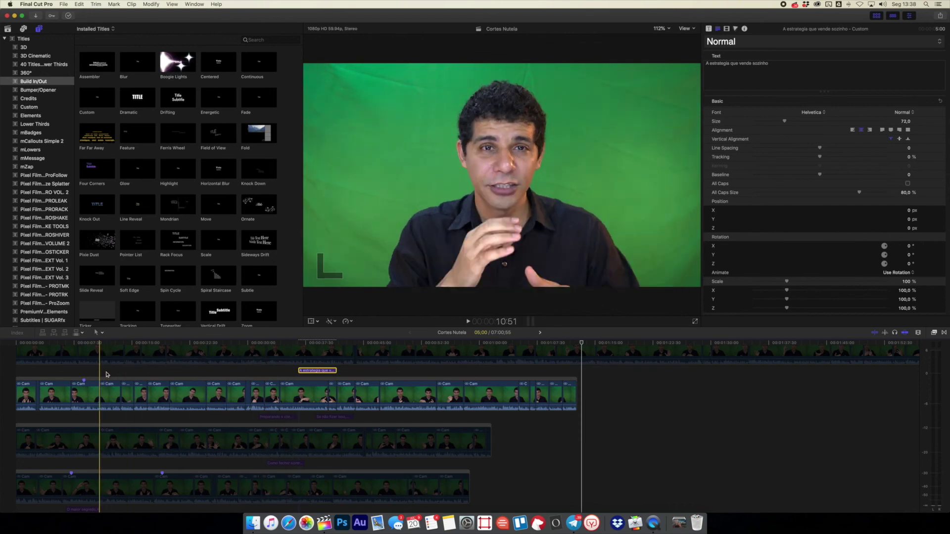
key("v")
Play the shortened Cam storyline through to its end at about 1:13, reviewing the full opening.
key("space")
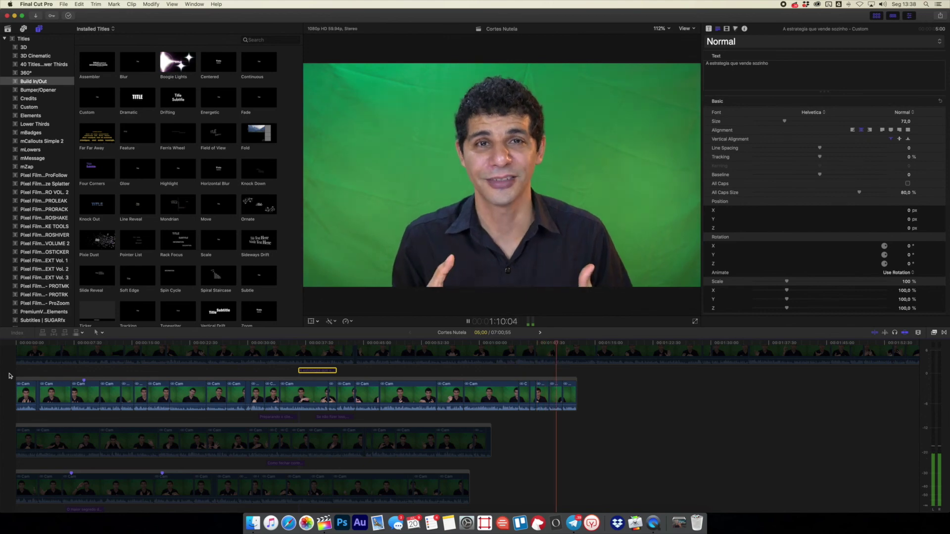
key("space")
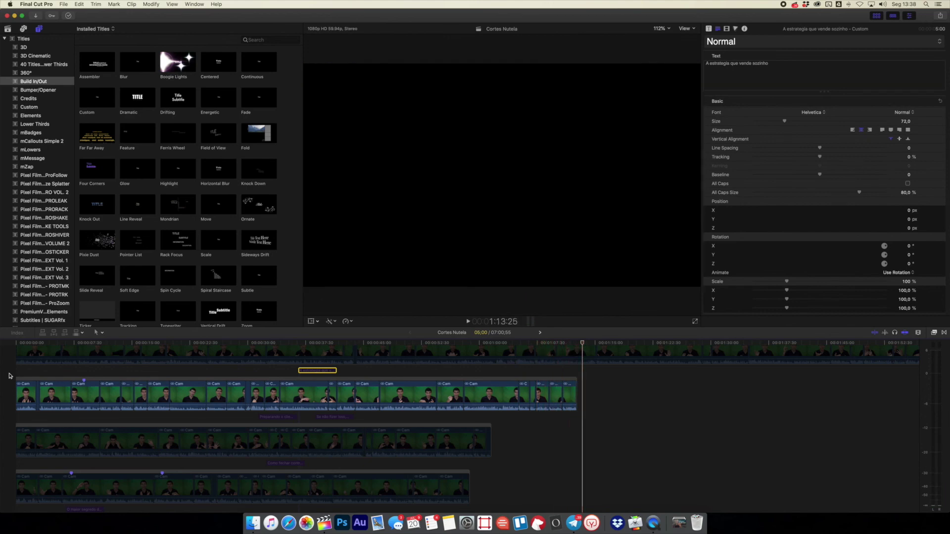